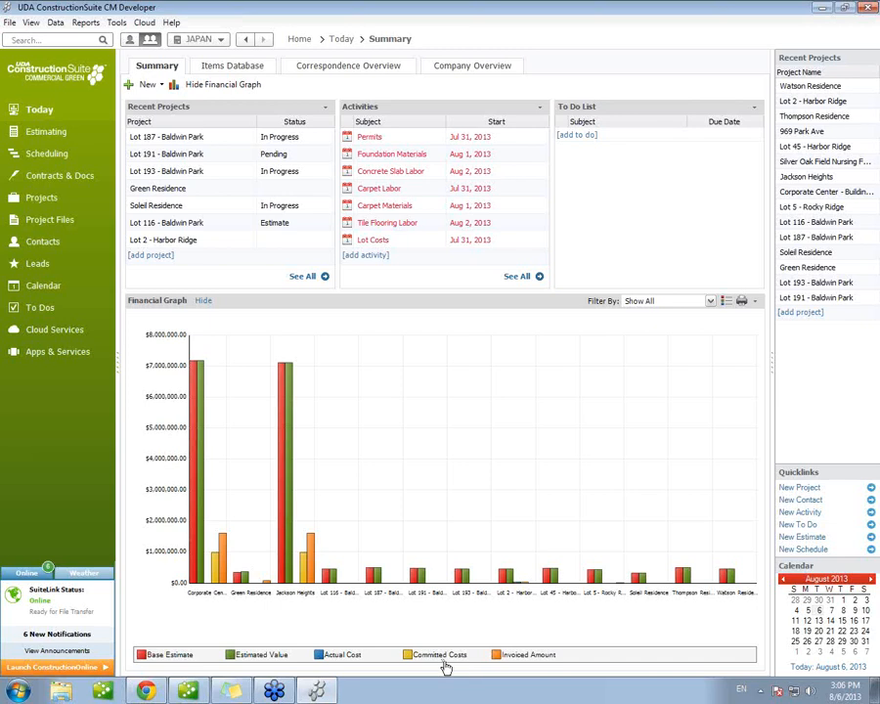
# Step: Open the items database and switch its costbook to Soleil Custom
pyautogui.moveTo(202, 409)
pyautogui.click(220, 73)
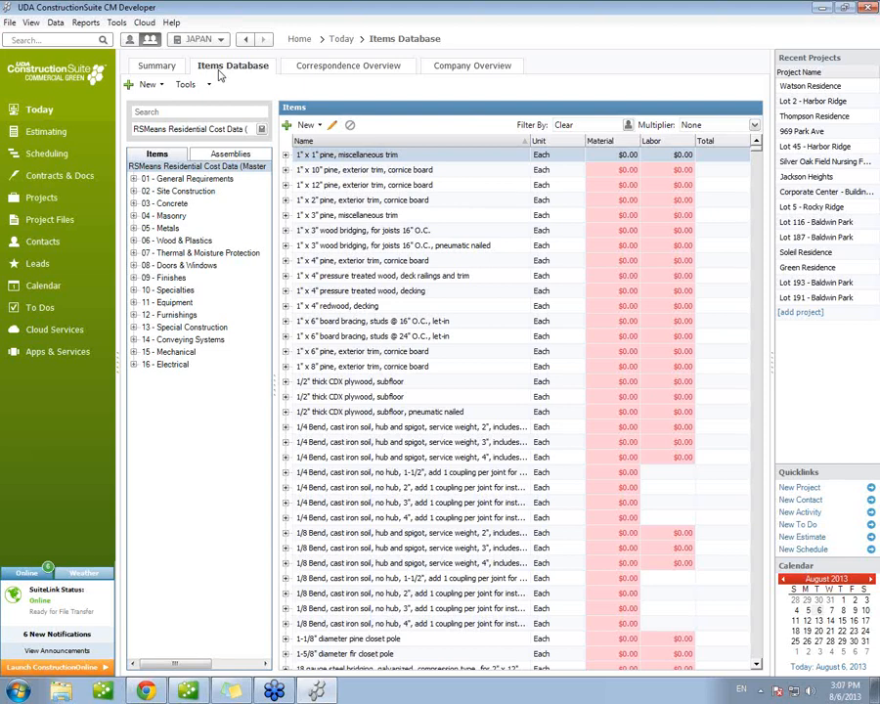
pyautogui.click(223, 135)
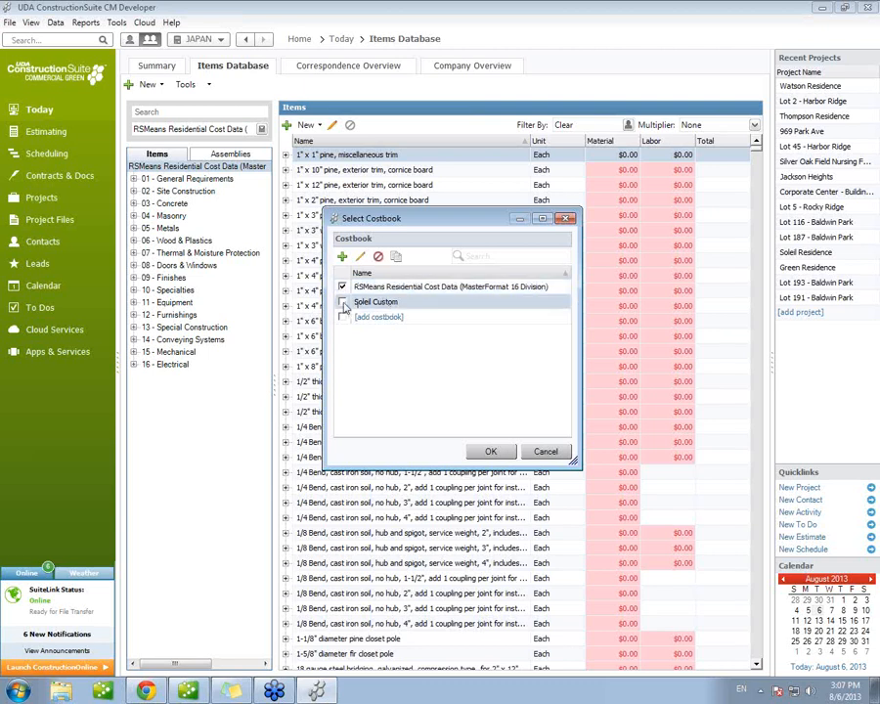
pyautogui.click(495, 453)
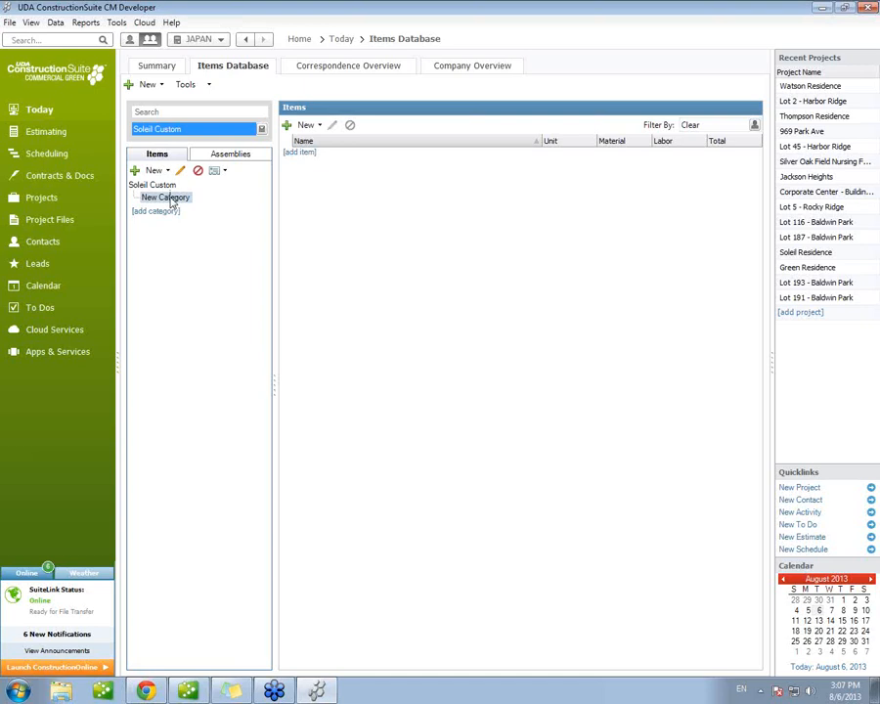
# Step: Rename the New Category entry in the Soleil Custom costbook as Framing
pyautogui.rightClick(172, 200)
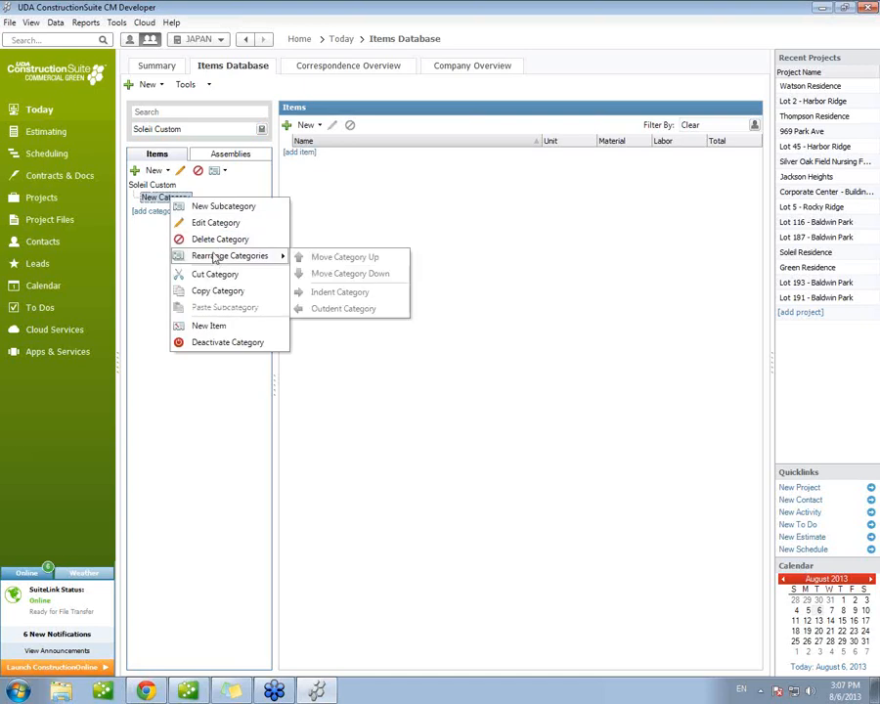
pyautogui.click(216, 223)
pyautogui.write('Framing')
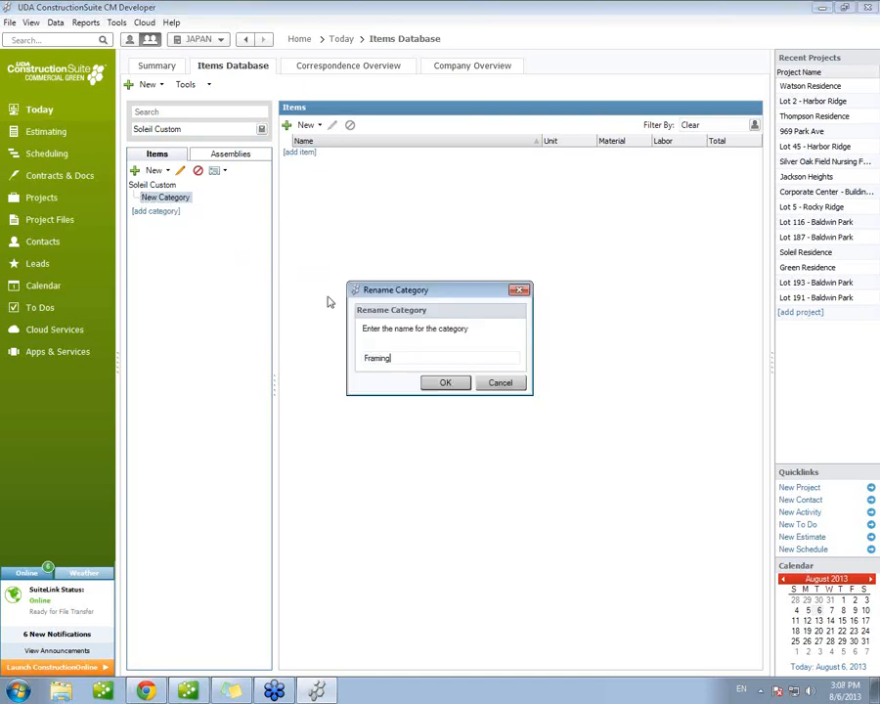
pyautogui.click(445, 382)
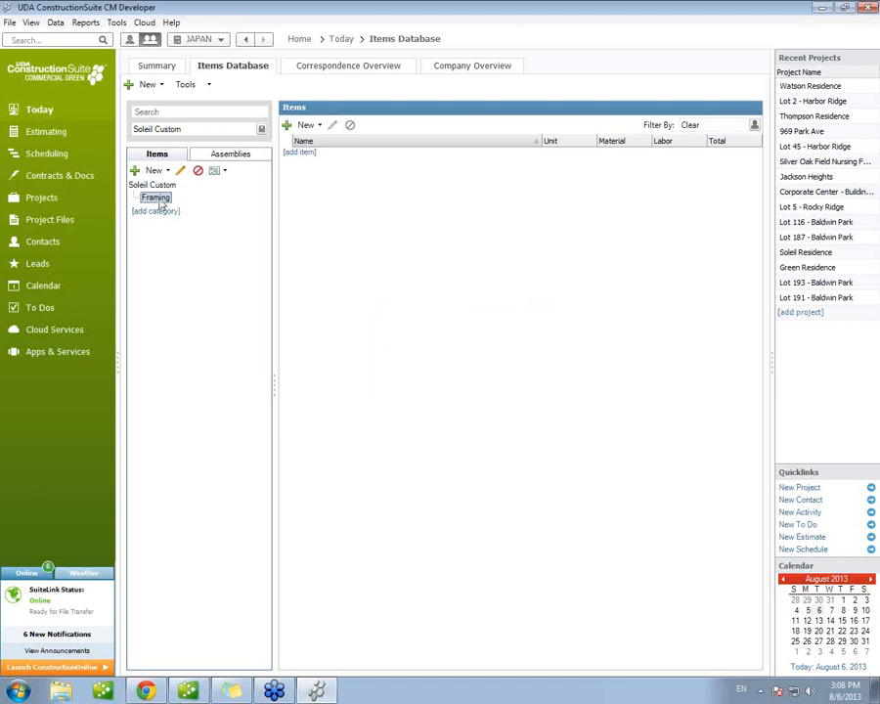
# Step: Add a subcategory named Framing Materials under the Framing category
pyautogui.rightClick(164, 199)
pyautogui.click(200, 205)
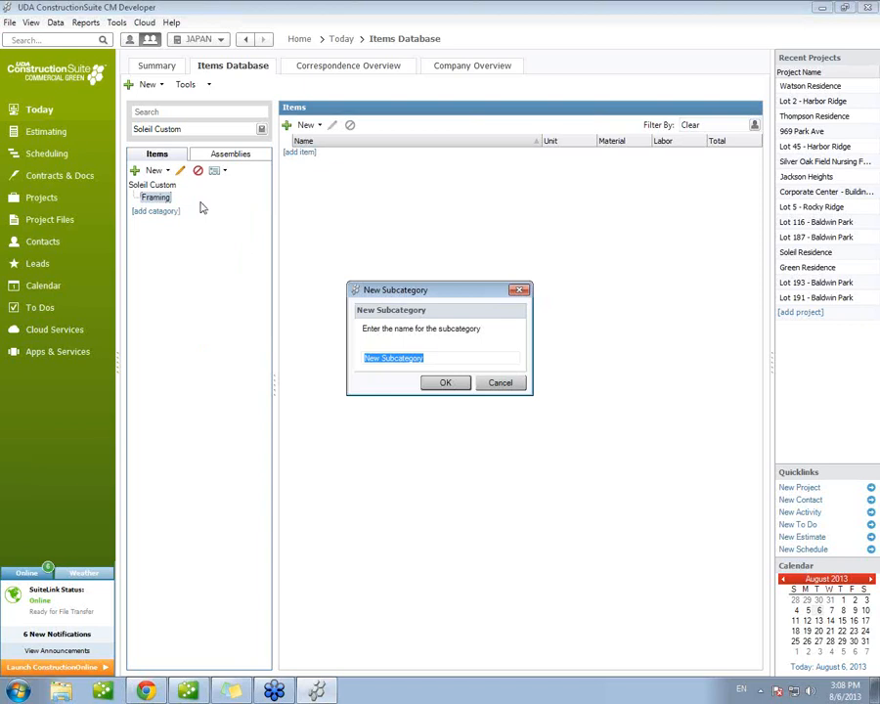
pyautogui.write('Framin')
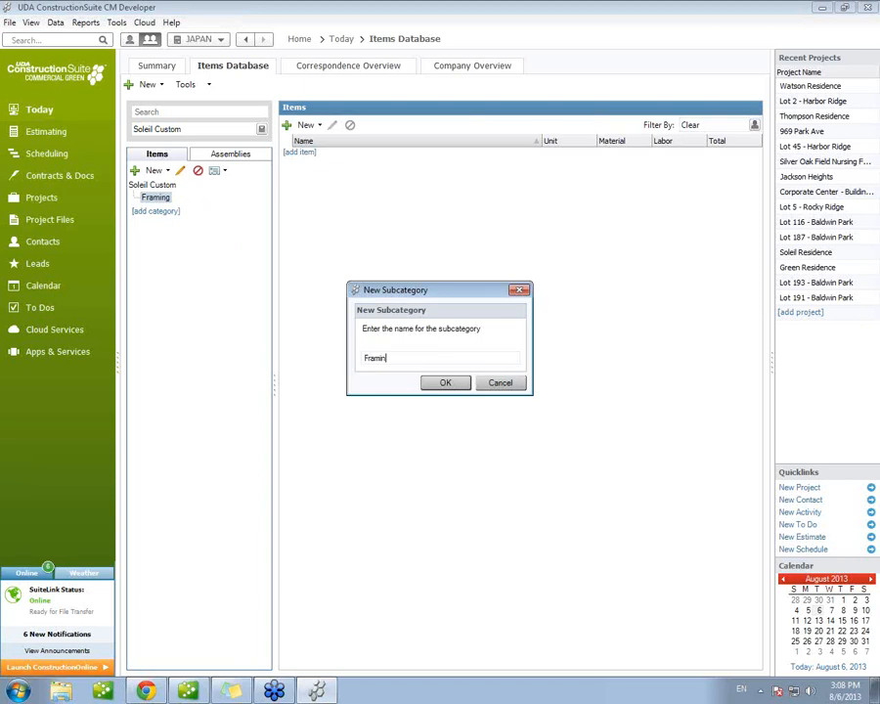
pyautogui.write('g Materials')
pyautogui.click(445, 383)
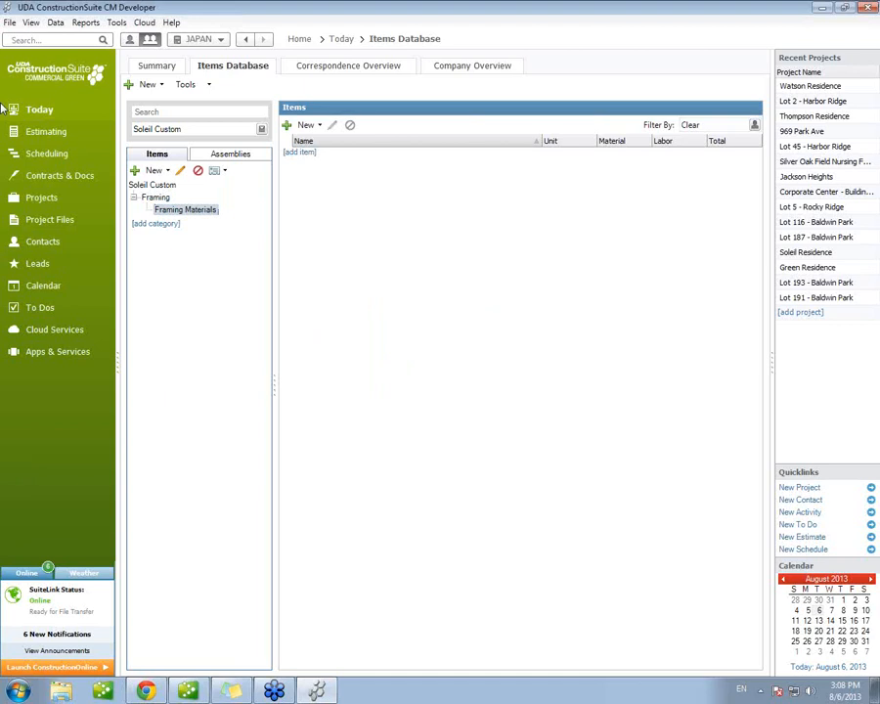
# Step: Start a new item 2x4x8 in Framing Materials with description "asdfasd", notes ";alksjf ;alsk j;sldk" and unit Each
pyautogui.click(299, 152)
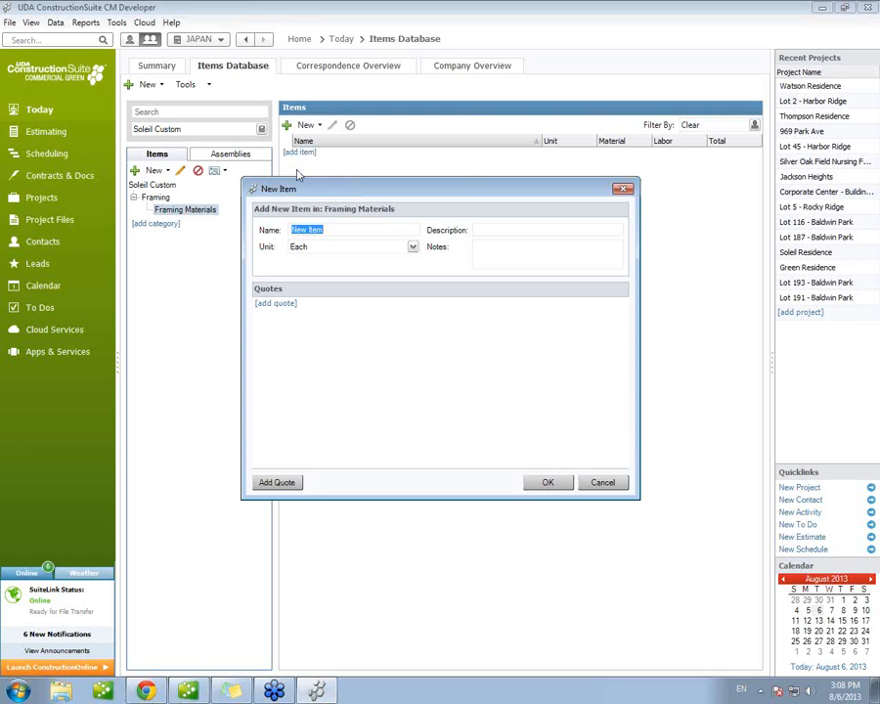
pyautogui.write('2x4x8')
pyautogui.click(477, 230)
pyautogui.write('asdfal')
pyautogui.press('BackSpace')
pyautogui.write('sd')
pyautogui.click(479, 251)
pyautogui.write(';alksf ;alsk ;sldk')
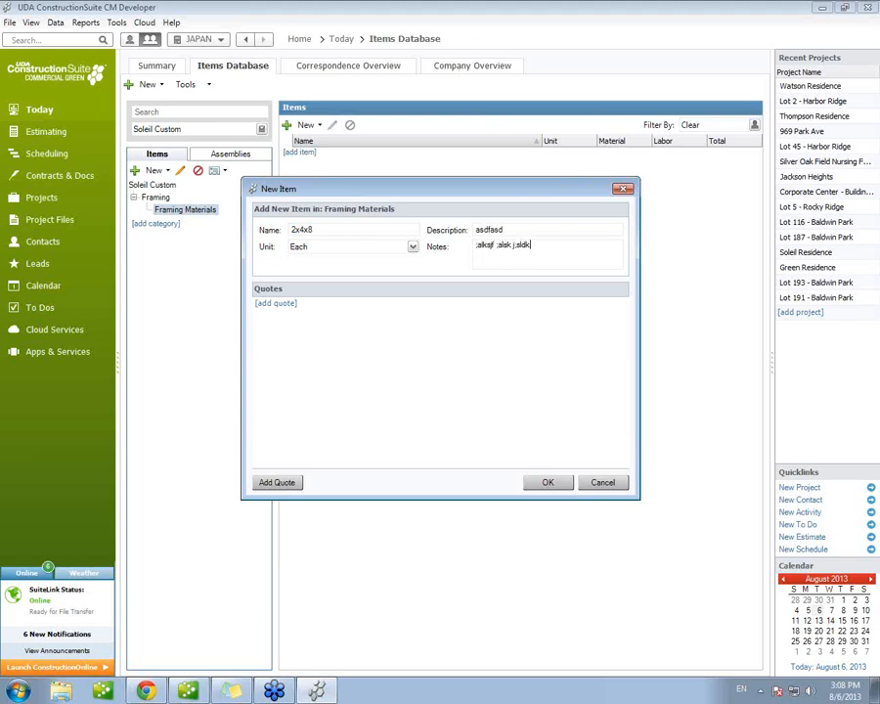
pyautogui.click(414, 247)
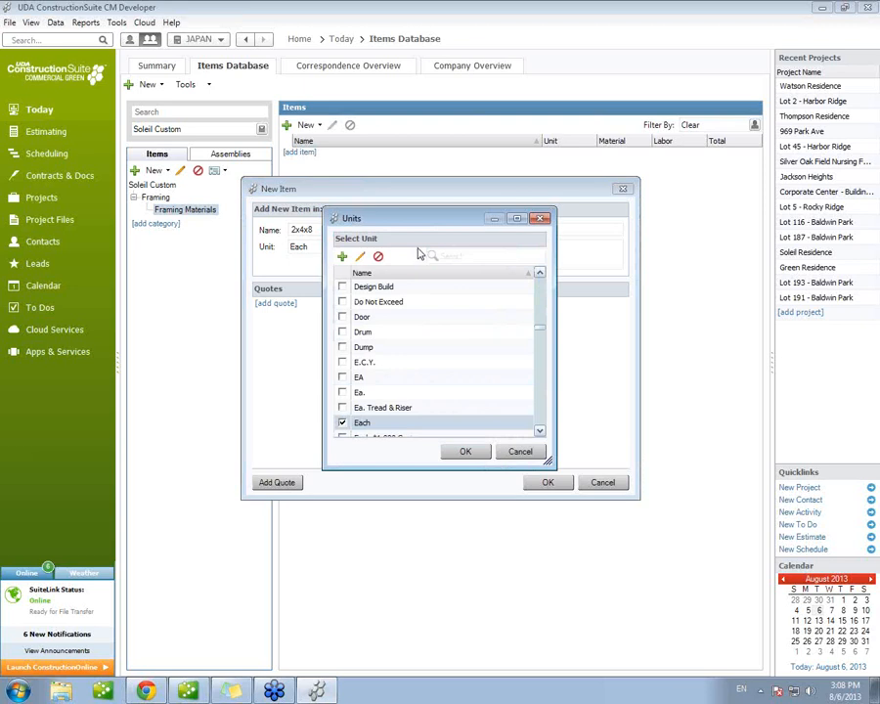
pyautogui.click(466, 450)
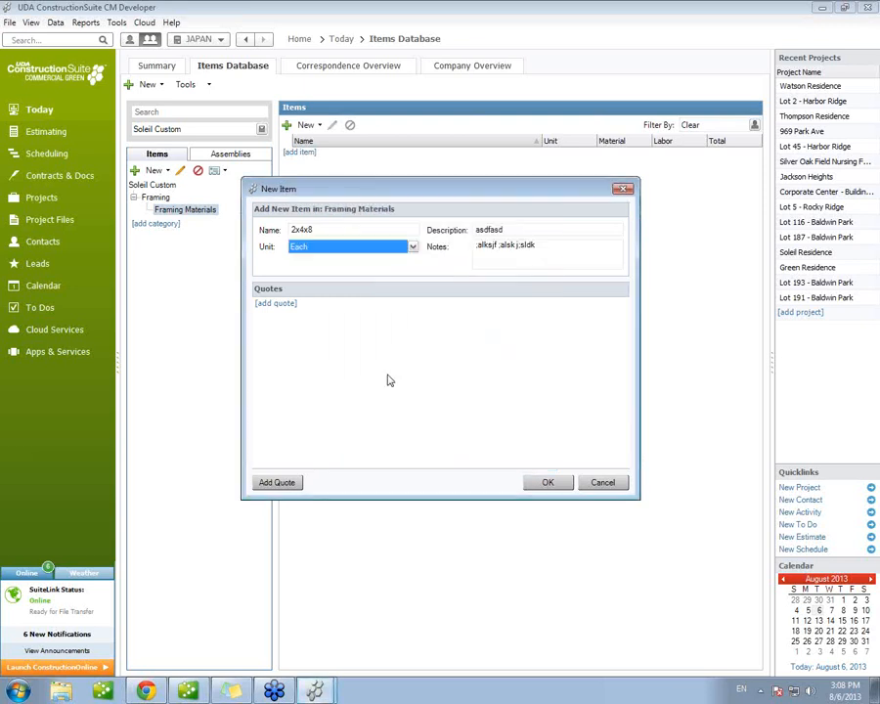
# Step: Add a material quote costing $2.50 to the 2x4x8 item, set it as default, and save the item
pyautogui.click(277, 306)
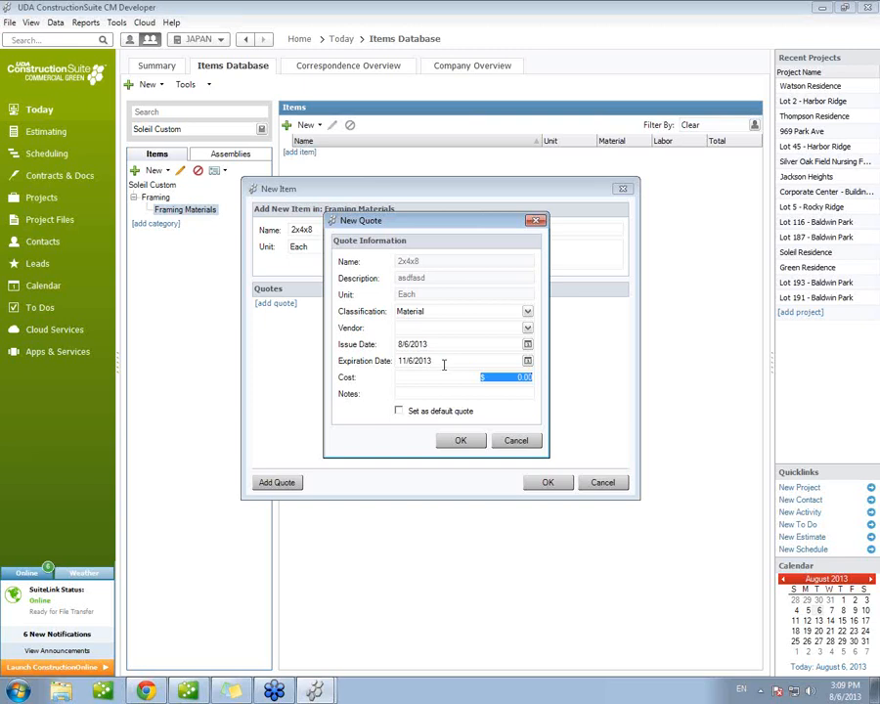
pyautogui.write('2.50')
pyautogui.click(430, 413)
pyautogui.click(456, 440)
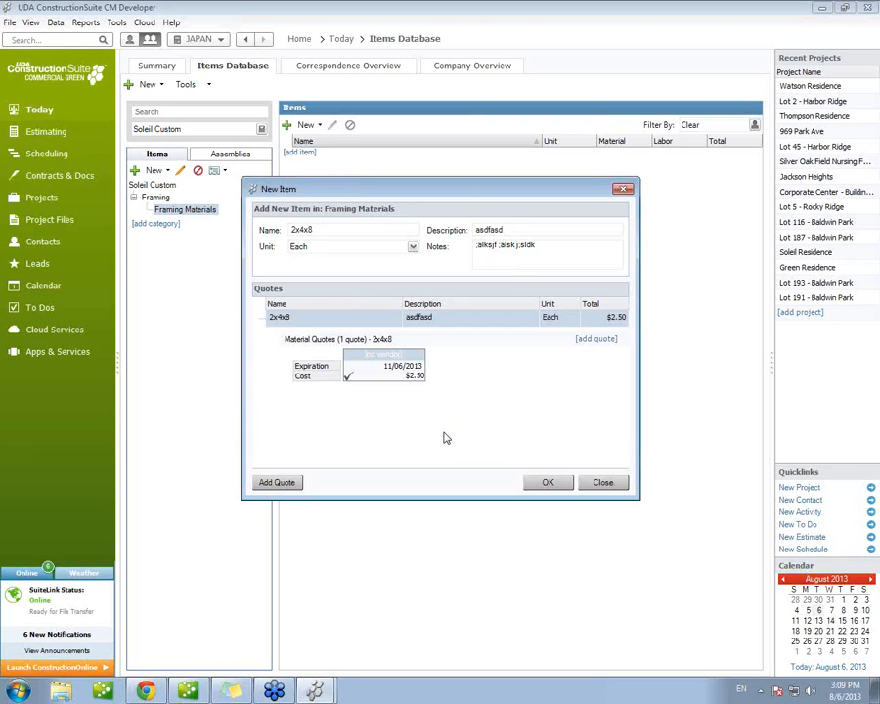
pyautogui.click(544, 482)
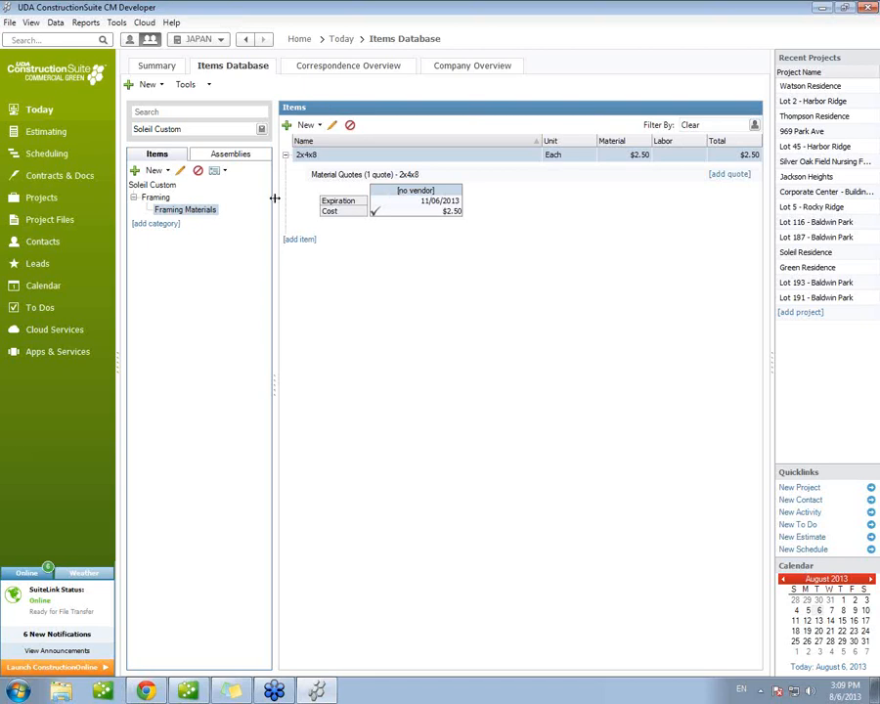
# Step: Start a new project from the Today summary and name it "Lot 15 - Baldwin Park"
pyautogui.click(41, 114)
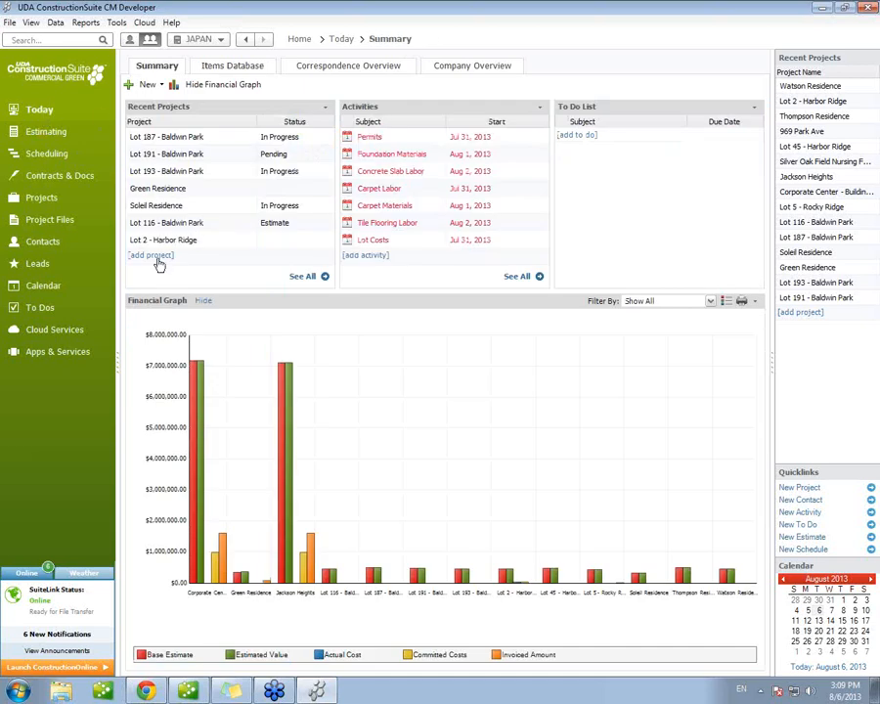
pyautogui.click(155, 257)
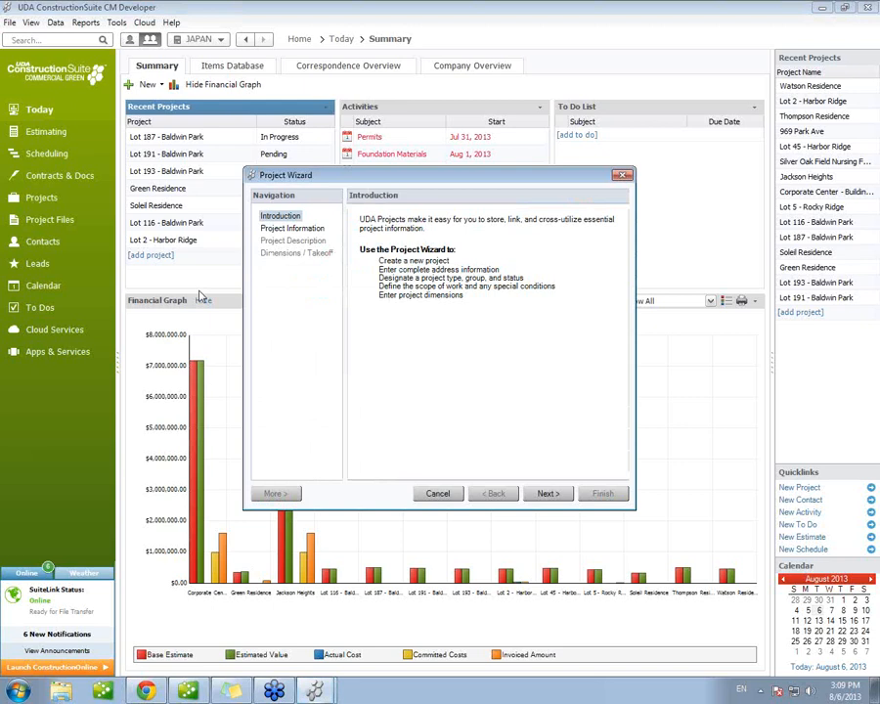
pyautogui.click(546, 494)
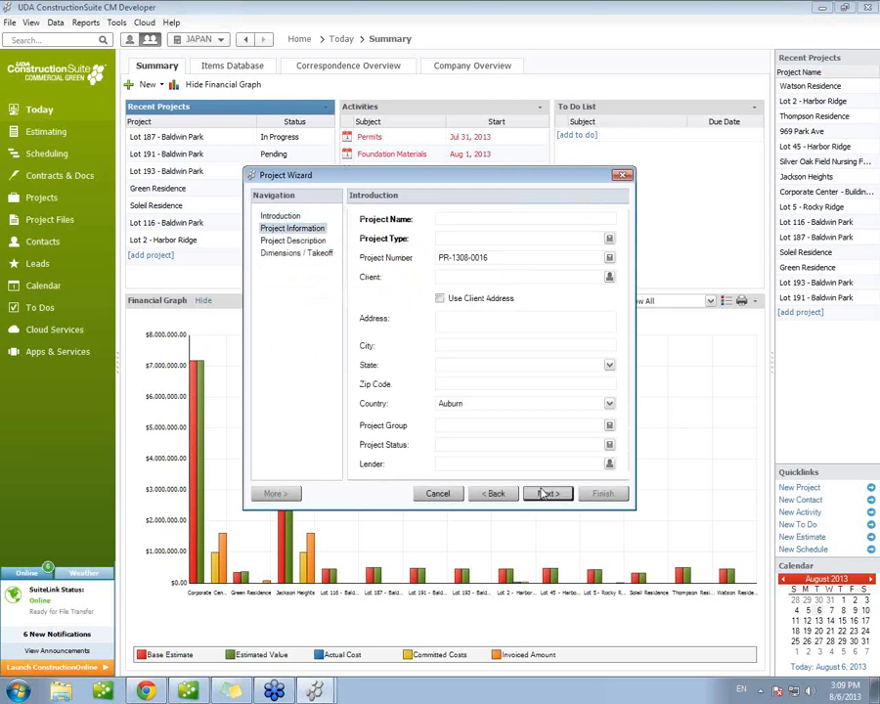
pyautogui.click(448, 217)
pyautogui.write('Lot 15,')
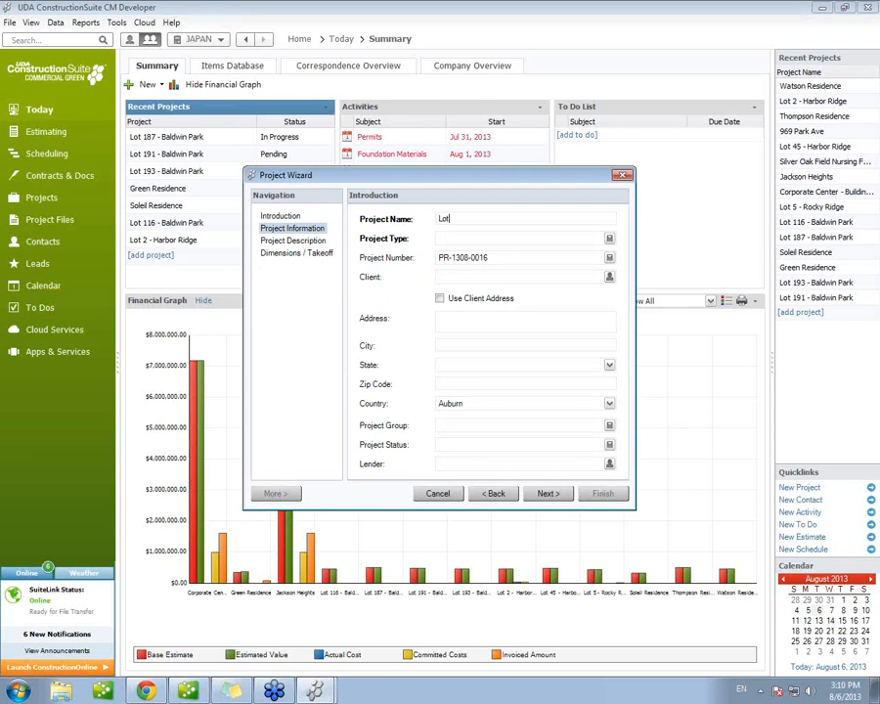
pyautogui.write('- Baldwin Park')
pyautogui.press('Tab')
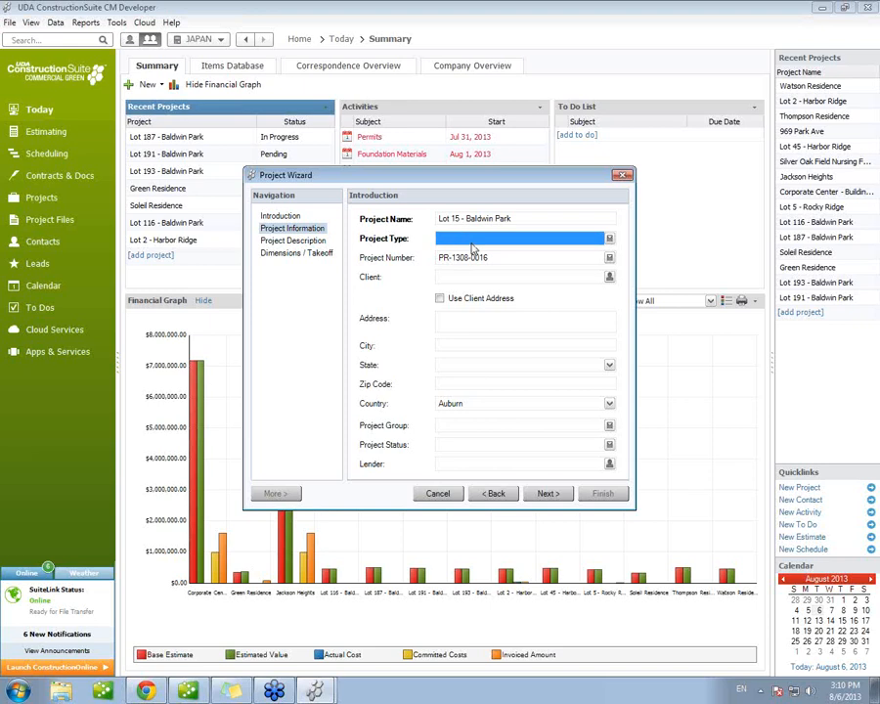
# Step: Set the project type to Single-Family Residential, reviewing that type's workflows and dimensions before accepting it
pyautogui.click(466, 239)
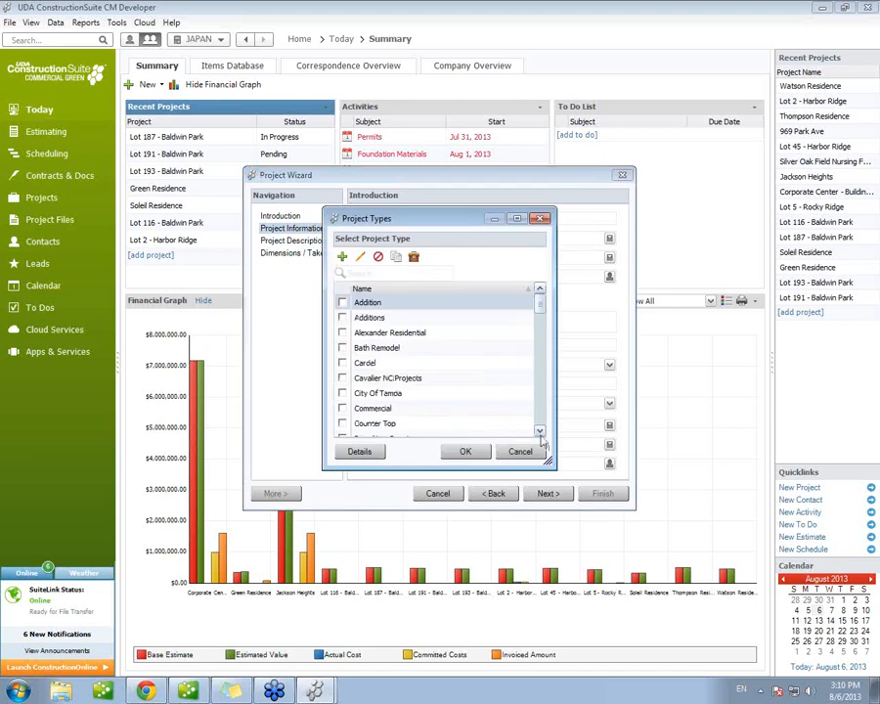
pyautogui.scroll(-1, 539, 431)
pyautogui.scroll(-2, 540, 438)
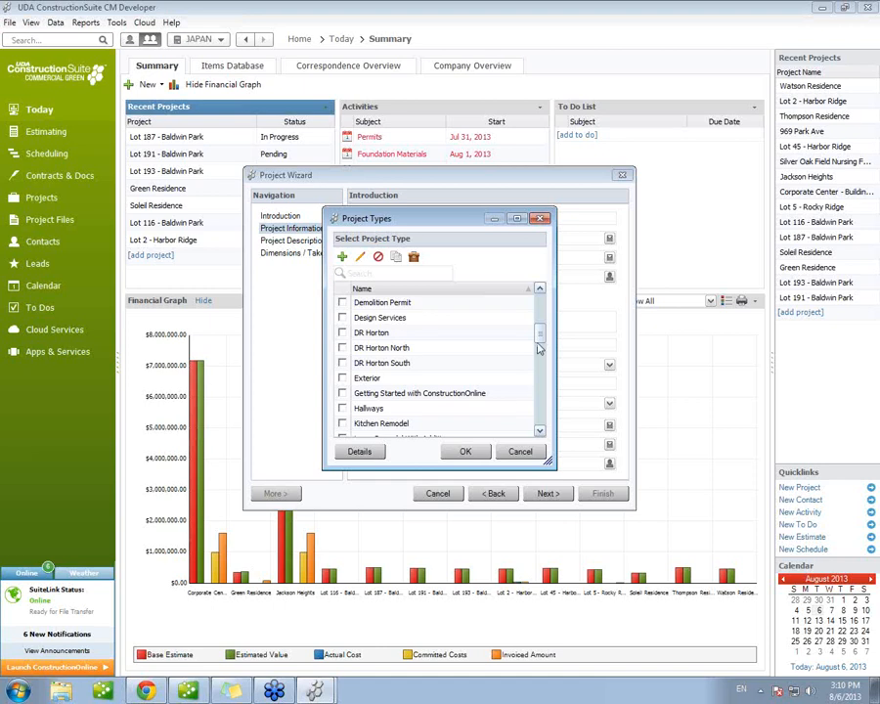
pyautogui.moveTo(540, 333); pyautogui.dragTo(543, 418)
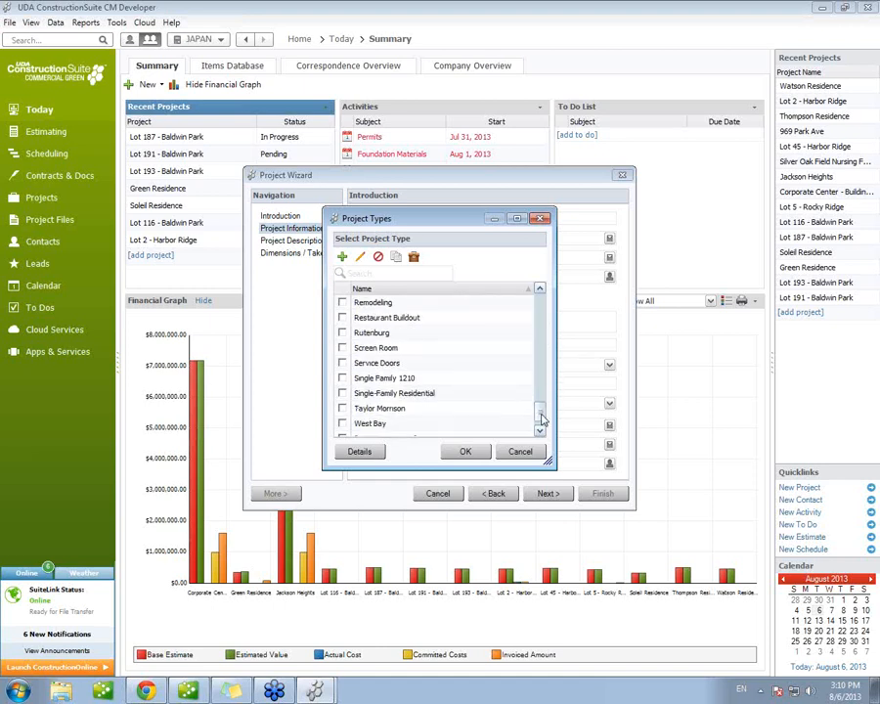
pyautogui.click(342, 393)
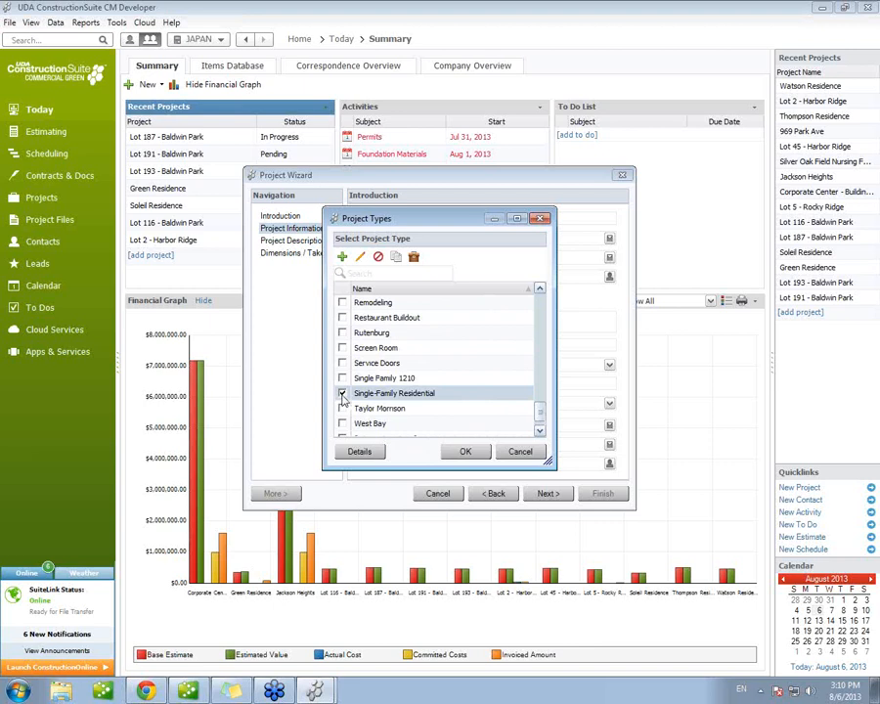
pyautogui.click(359, 452)
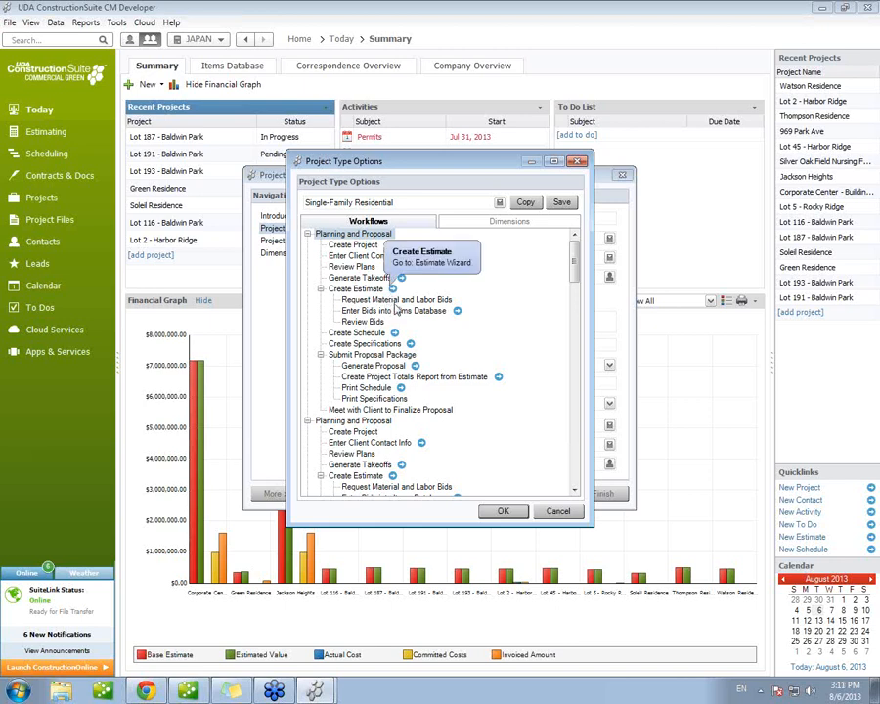
pyautogui.click(518, 230)
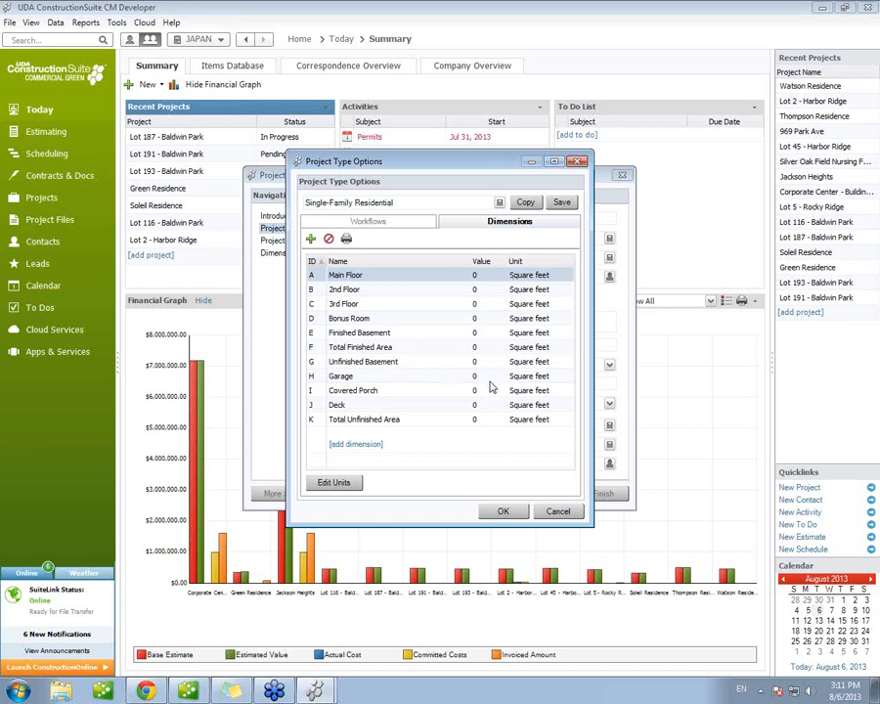
pyautogui.click(502, 513)
pyautogui.click(464, 452)
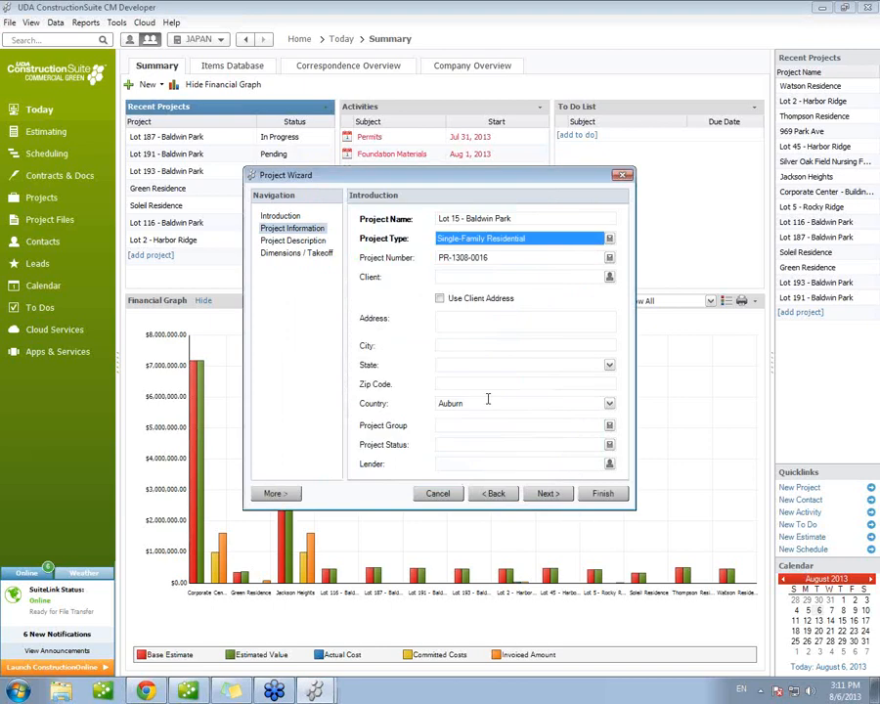
# Step: Assign the Eagle Rock Construction contact as the project's client and use the client's address for the project
pyautogui.click(609, 277)
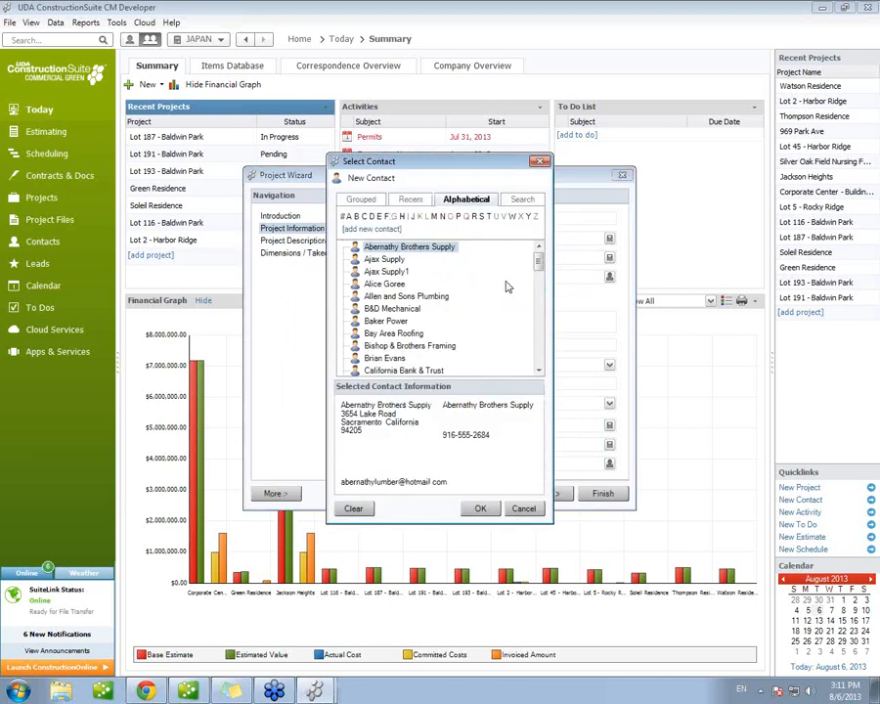
pyautogui.moveTo(464, 166); pyautogui.dragTo(751, 170)
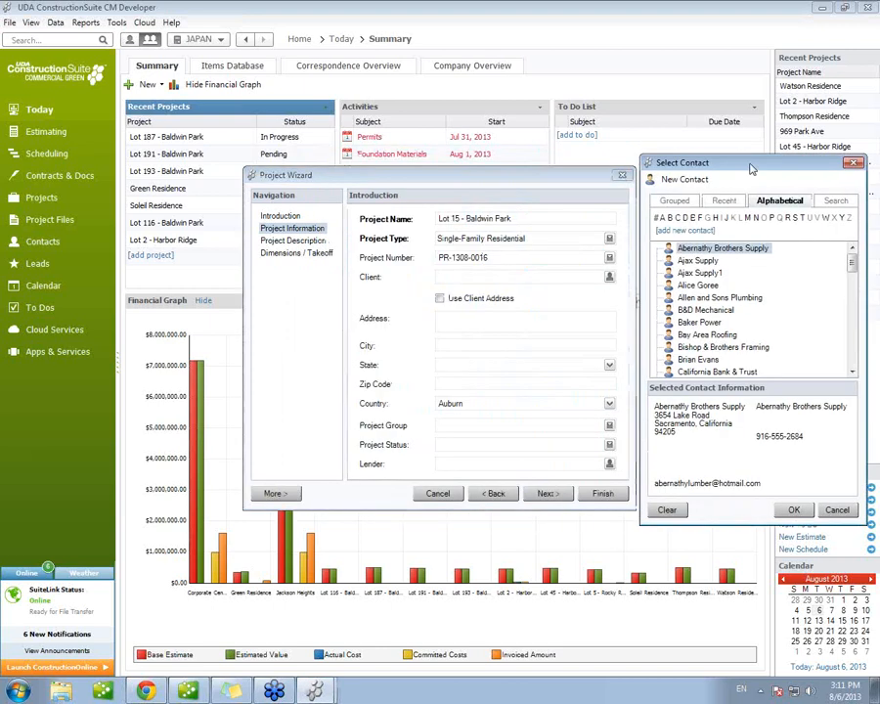
pyautogui.click(772, 359)
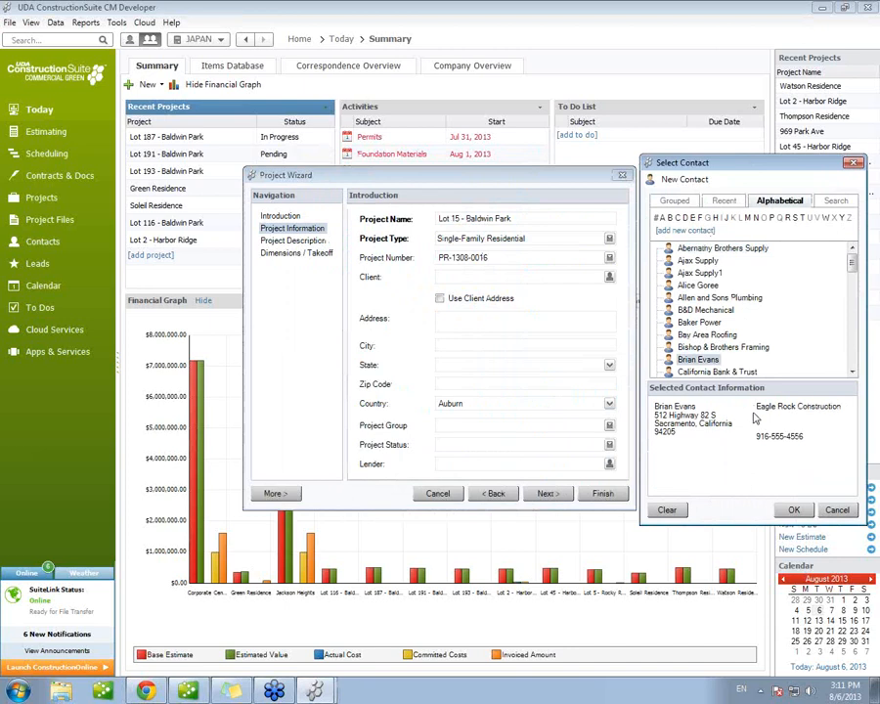
pyautogui.click(794, 509)
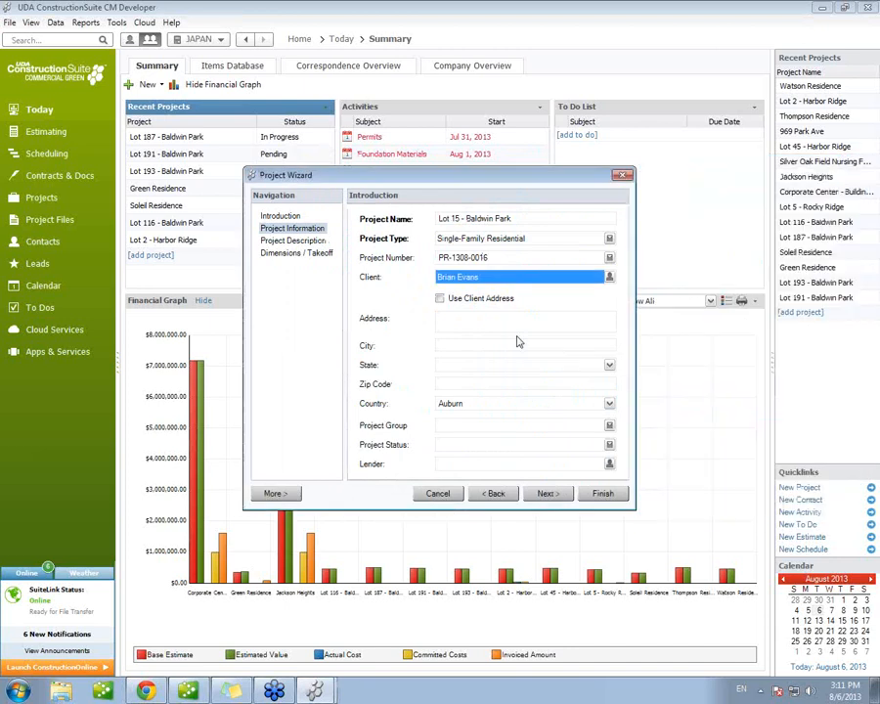
pyautogui.click(440, 298)
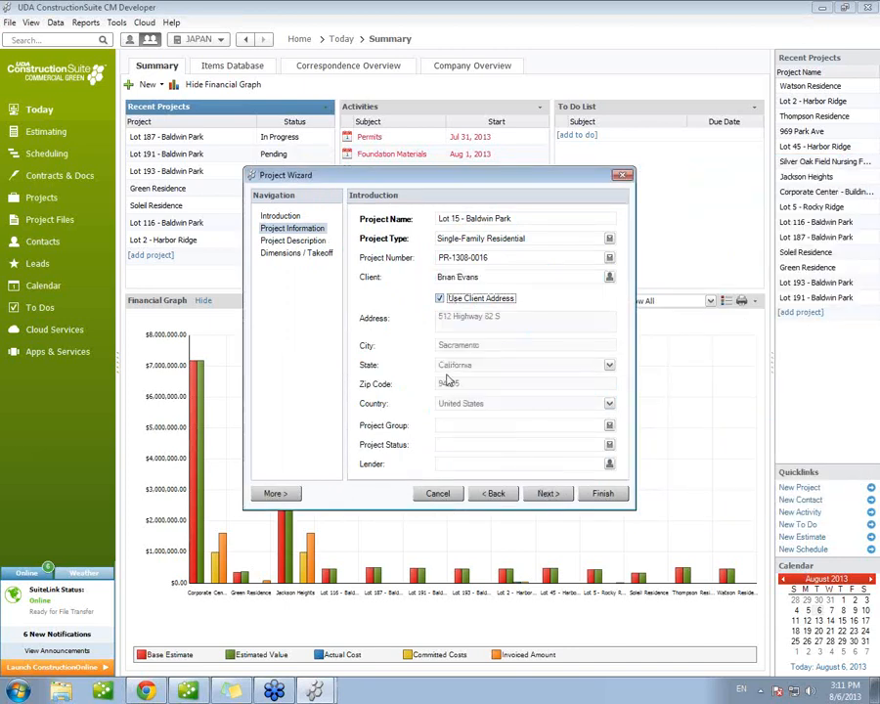
# Step: Set the project status to Estimate
pyautogui.click(453, 444)
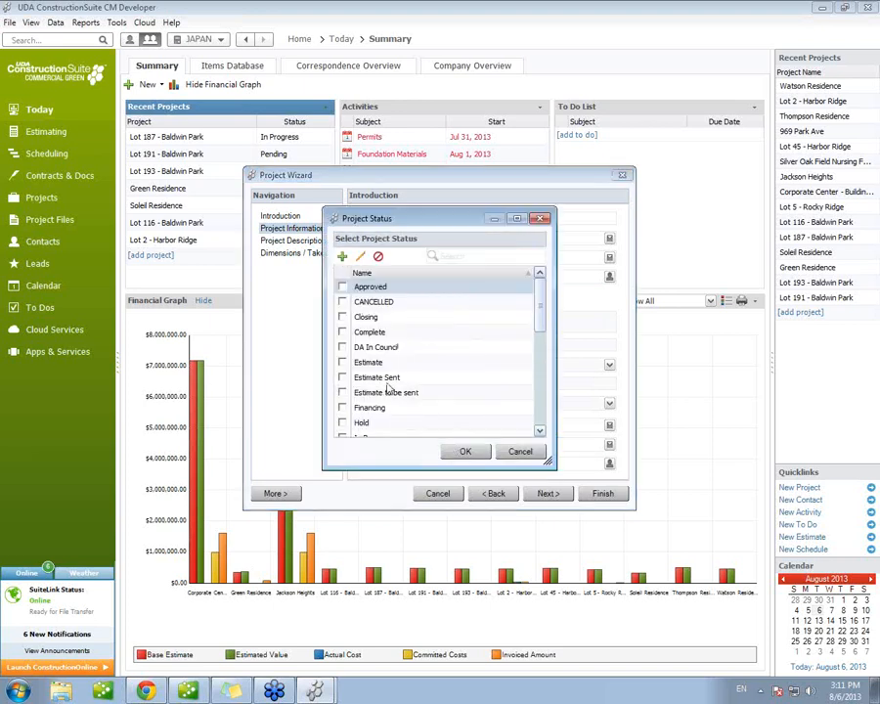
pyautogui.click(343, 362)
pyautogui.click(465, 450)
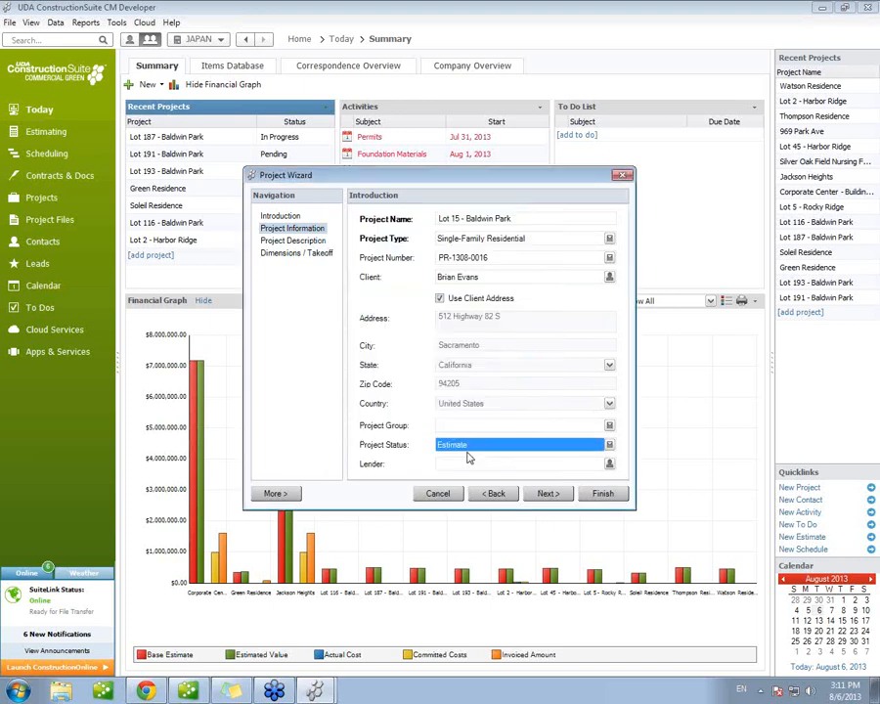
# Step: In the project's dimensions, set Main Floor to 2500, 2nd Floor to 1500, 3rd Floor to 750 and Bonus Room to 300 square feet
pyautogui.click(544, 492)
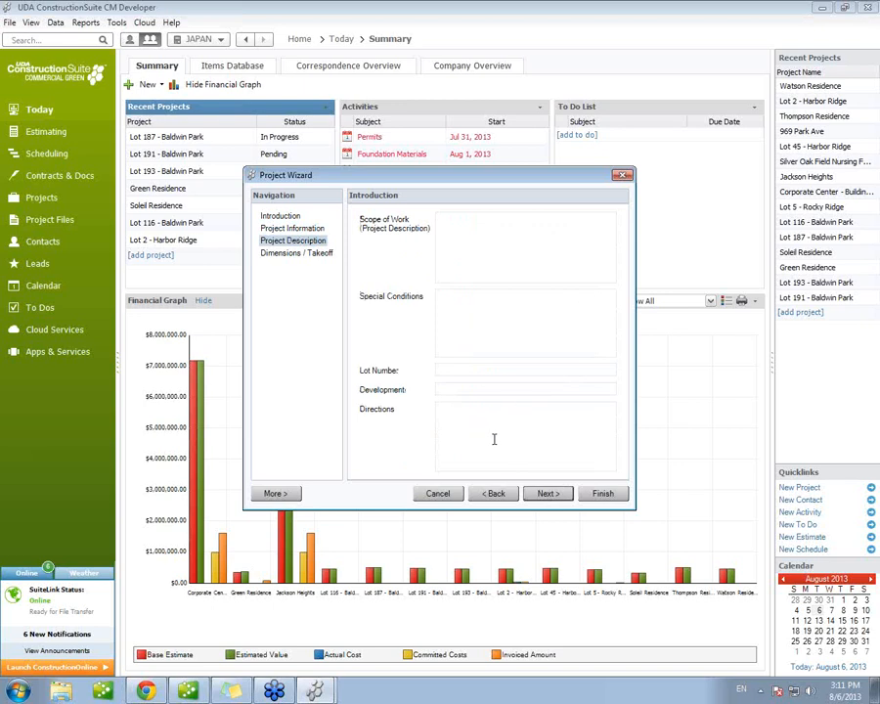
pyautogui.click(557, 496)
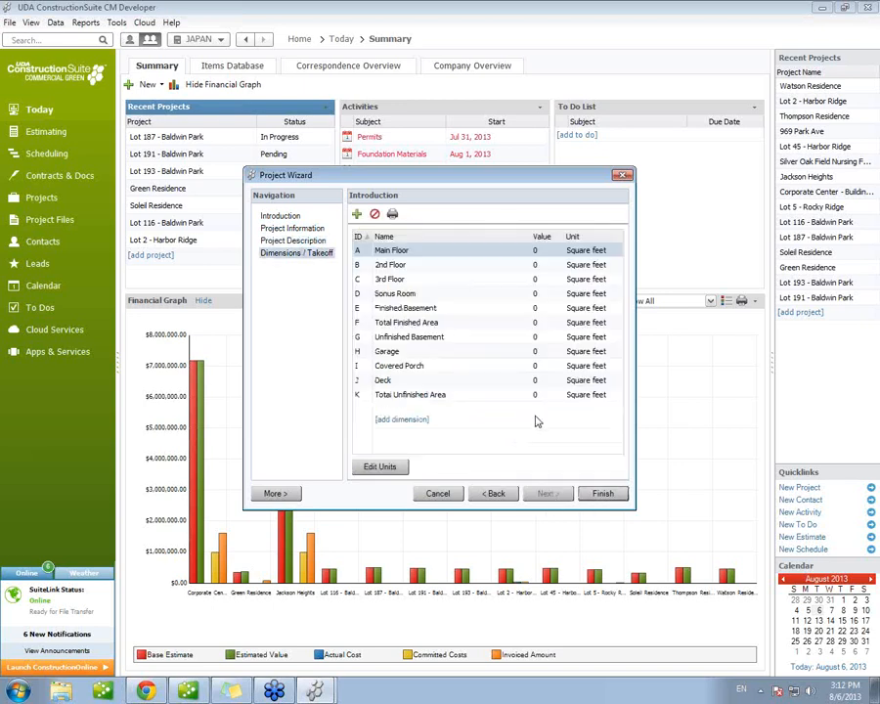
pyautogui.click(539, 250)
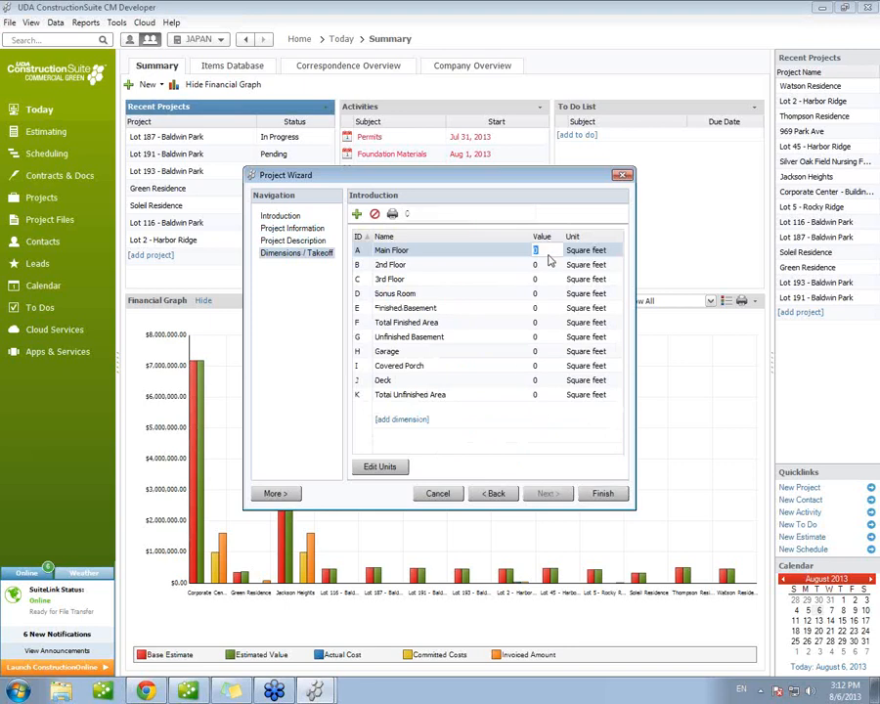
pyautogui.write('2500')
pyautogui.click(547, 265)
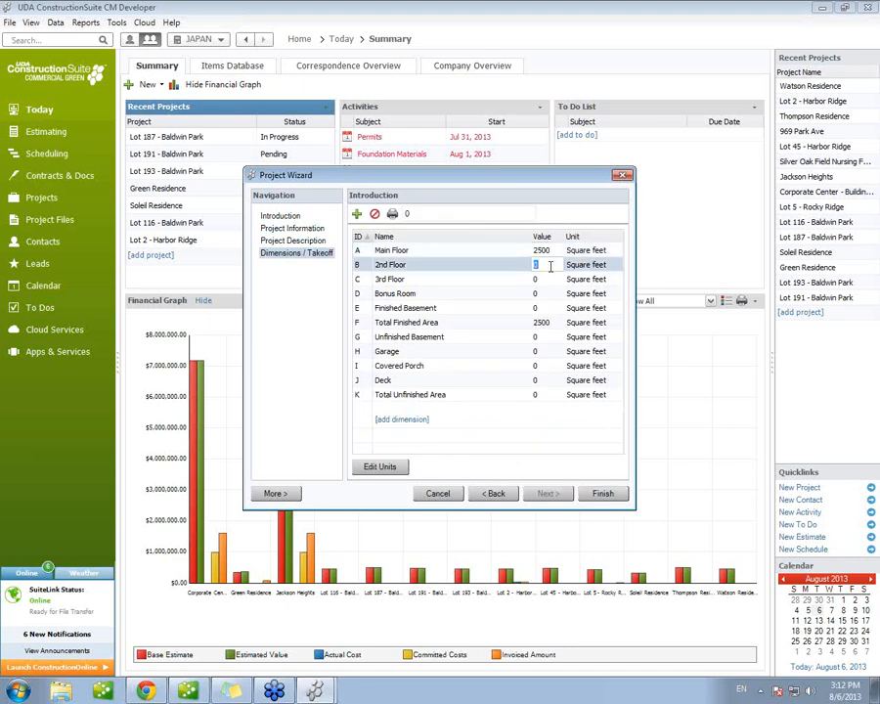
pyautogui.write('1500')
pyautogui.click(538, 280)
pyautogui.write('750')
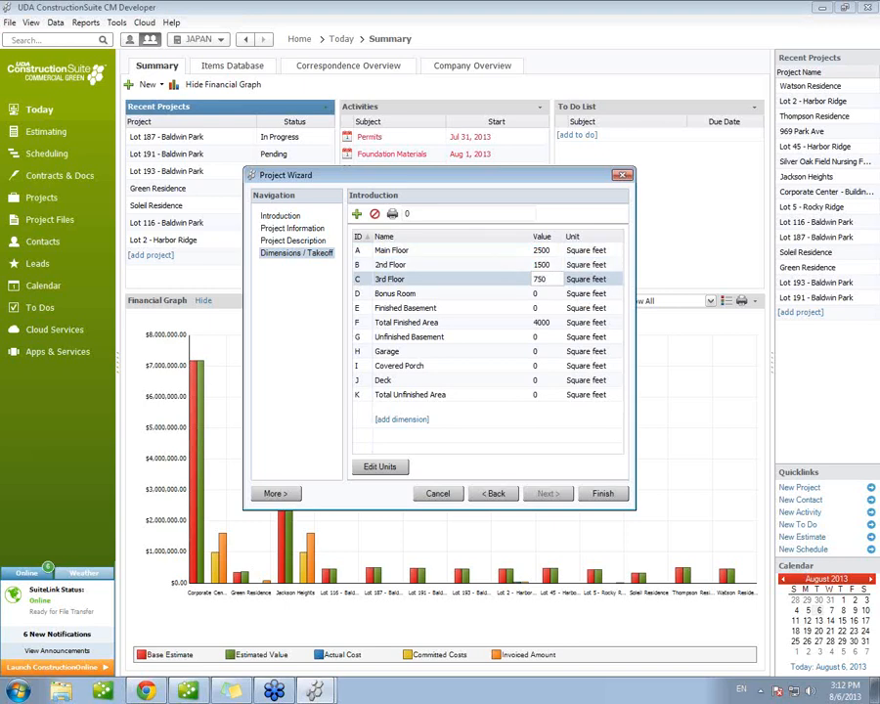
pyautogui.click(546, 293)
pyautogui.write('300')
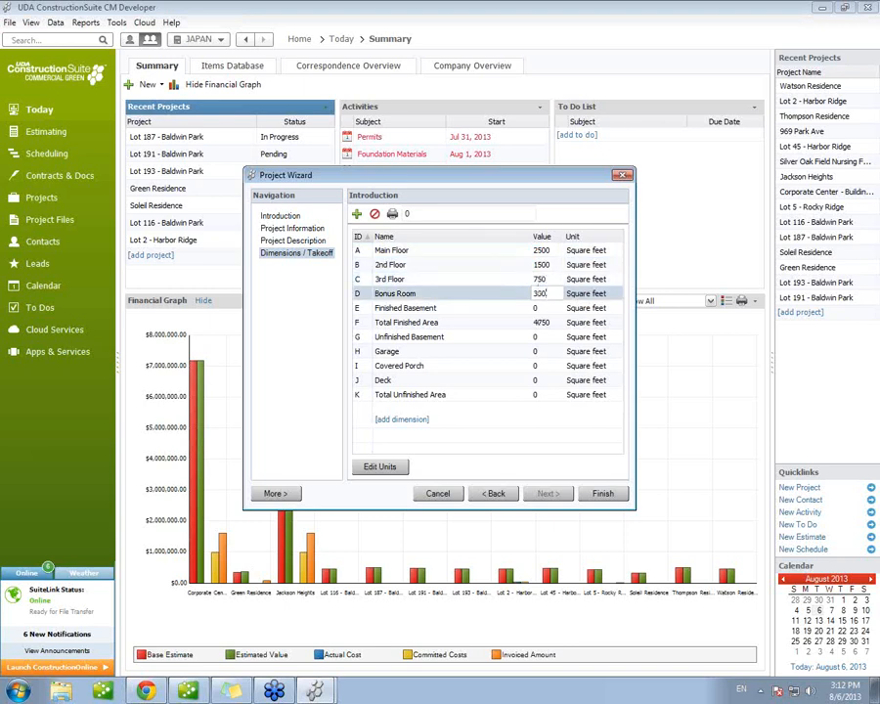
# Step: Set the Garage to 500 and the Deck to 100 square feet, and finish creating the project
pyautogui.click(549, 351)
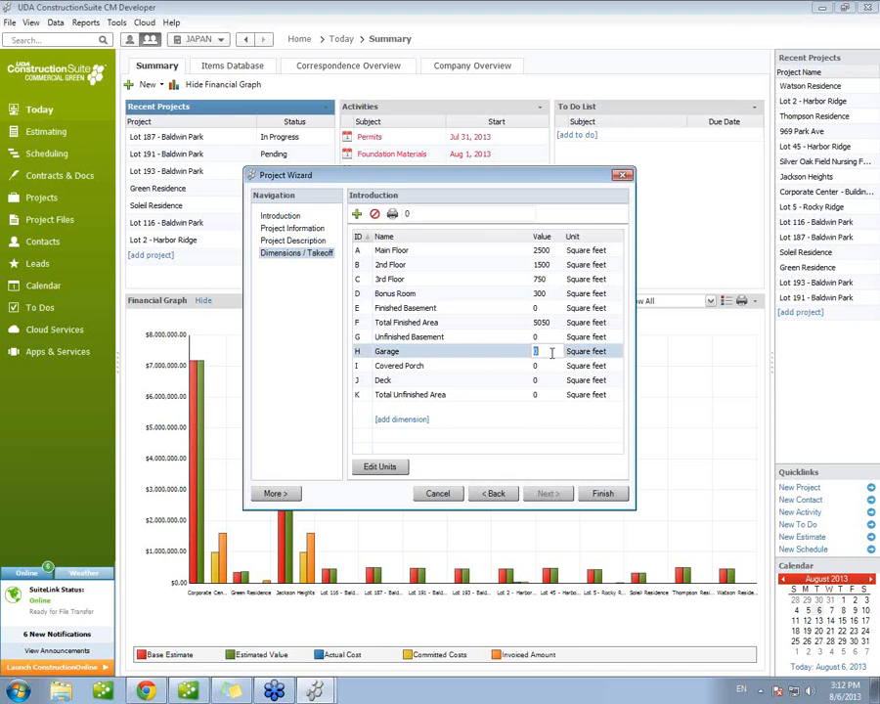
pyautogui.write('500')
pyautogui.click(543, 379)
pyautogui.write('100')
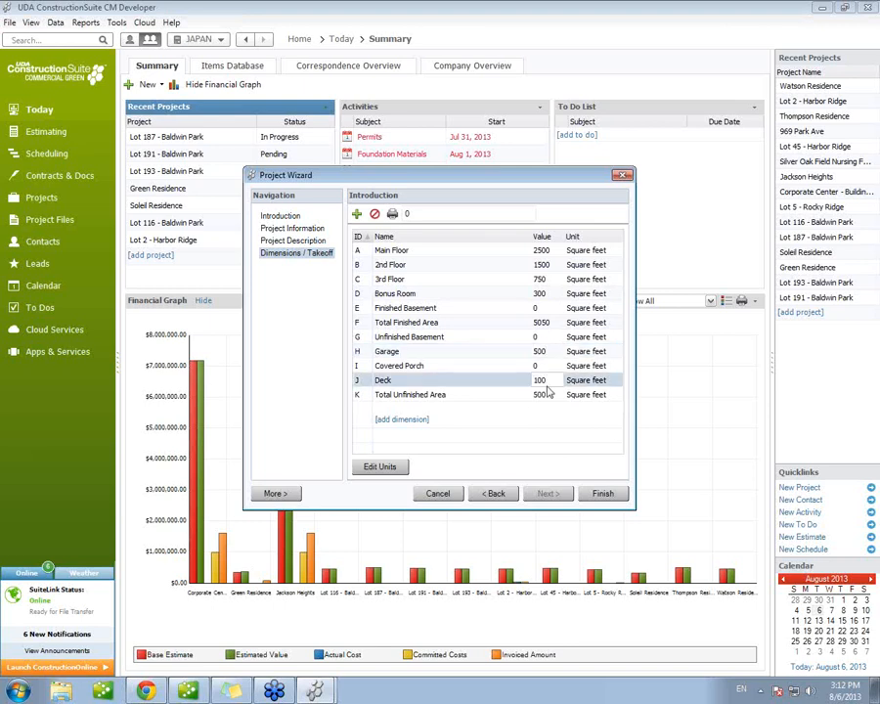
pyautogui.click(601, 493)
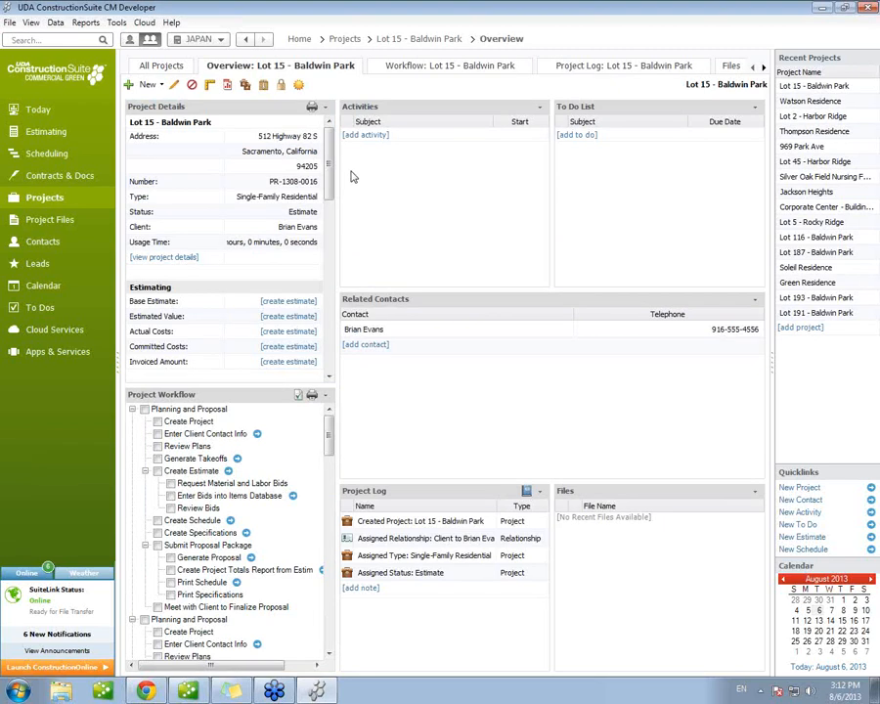
# Step: Review the project details and create an estimate for Lot 15 - Baldwin Park from the predefined Residential Sample template, keeping the default sales taxes
pyautogui.moveTo(331, 167); pyautogui.dragTo(330, 228)
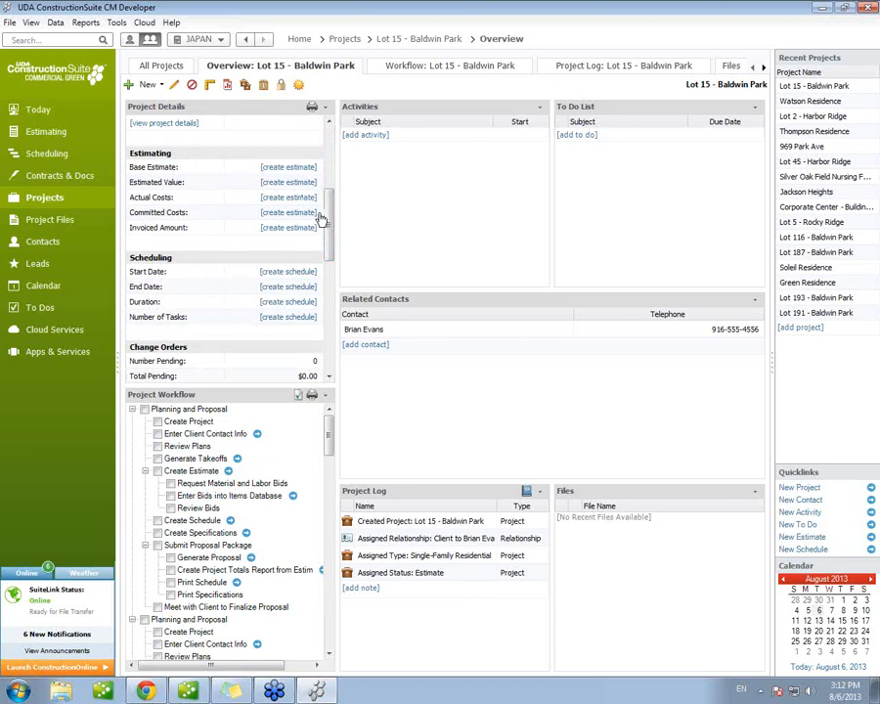
pyautogui.moveTo(333, 219); pyautogui.dragTo(329, 294)
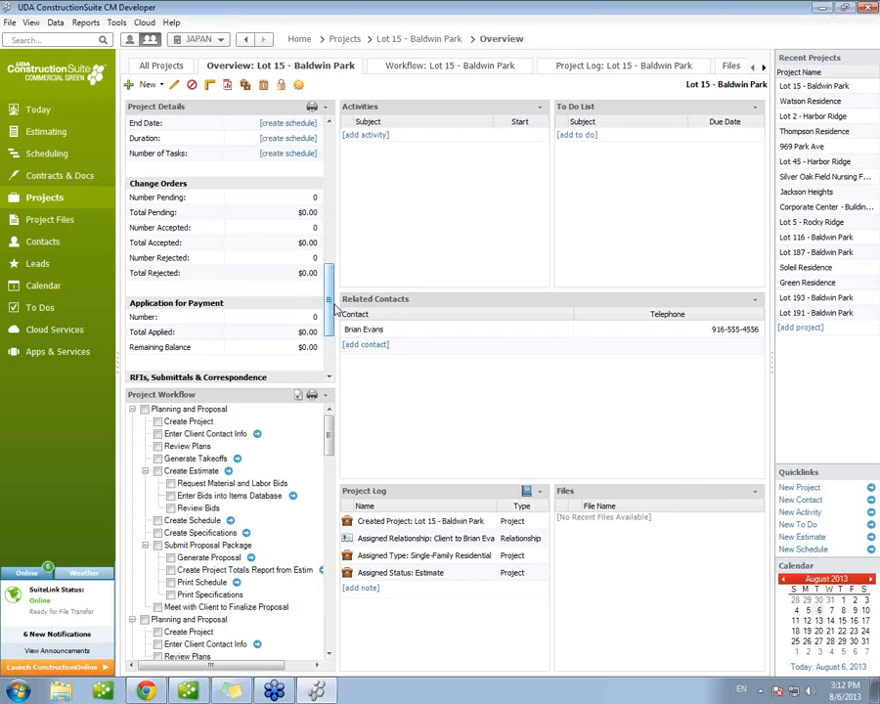
pyautogui.moveTo(325, 311); pyautogui.dragTo(327, 223)
pyautogui.click(302, 200)
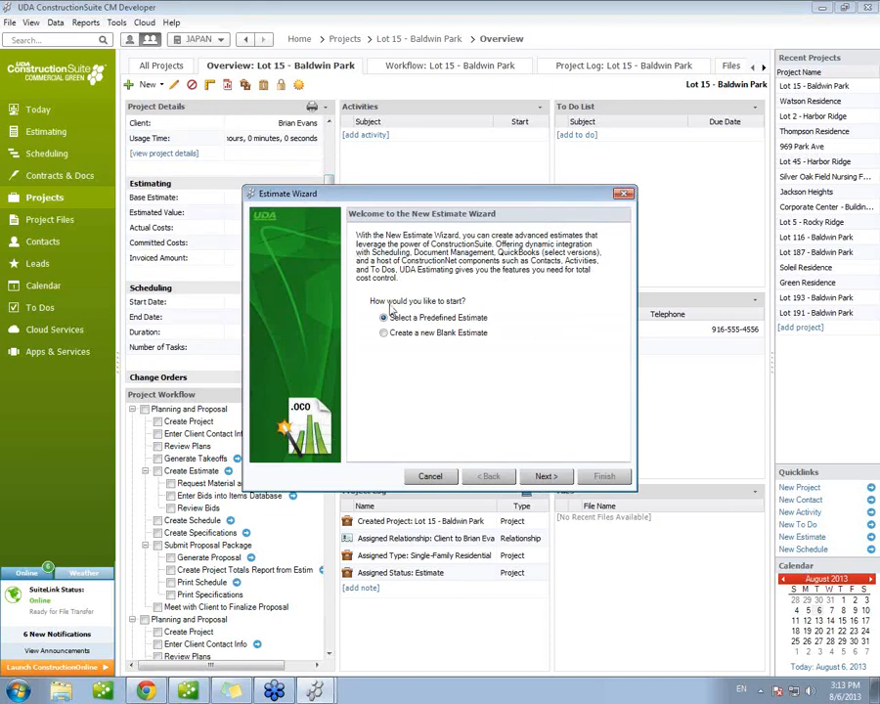
pyautogui.click(543, 476)
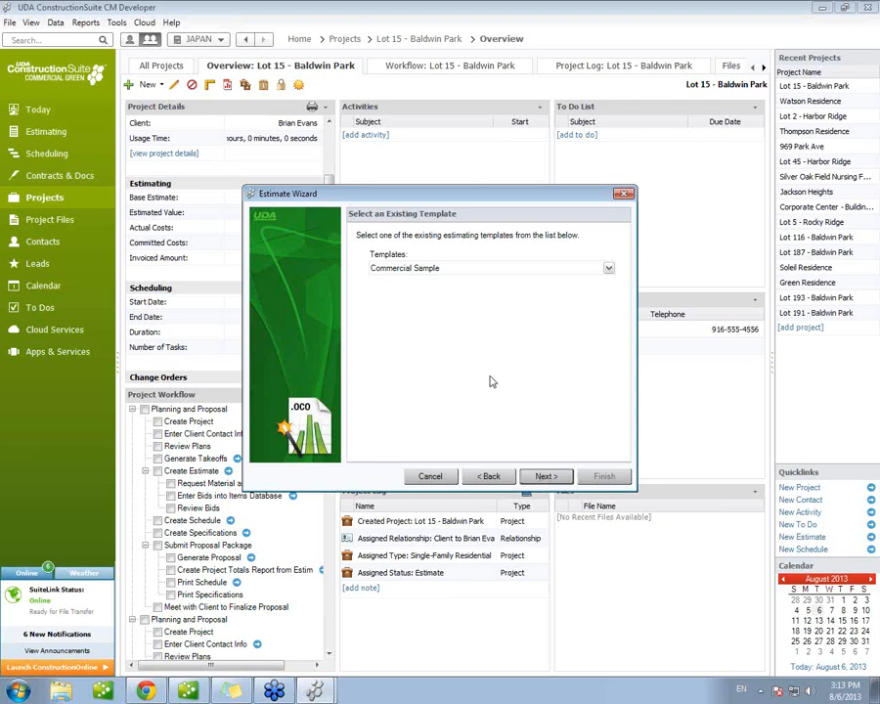
pyautogui.click(452, 269)
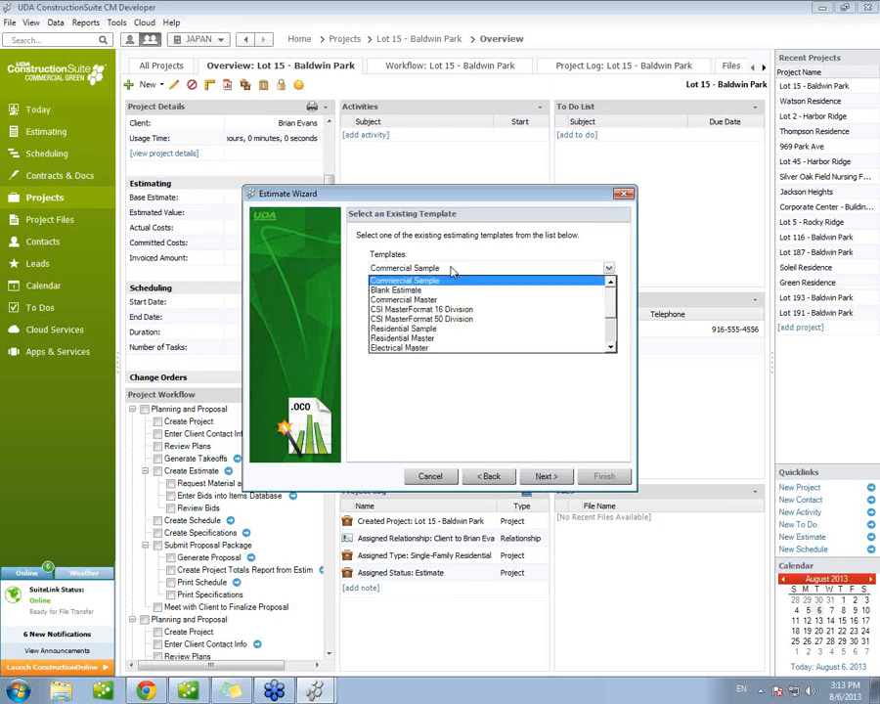
pyautogui.click(441, 333)
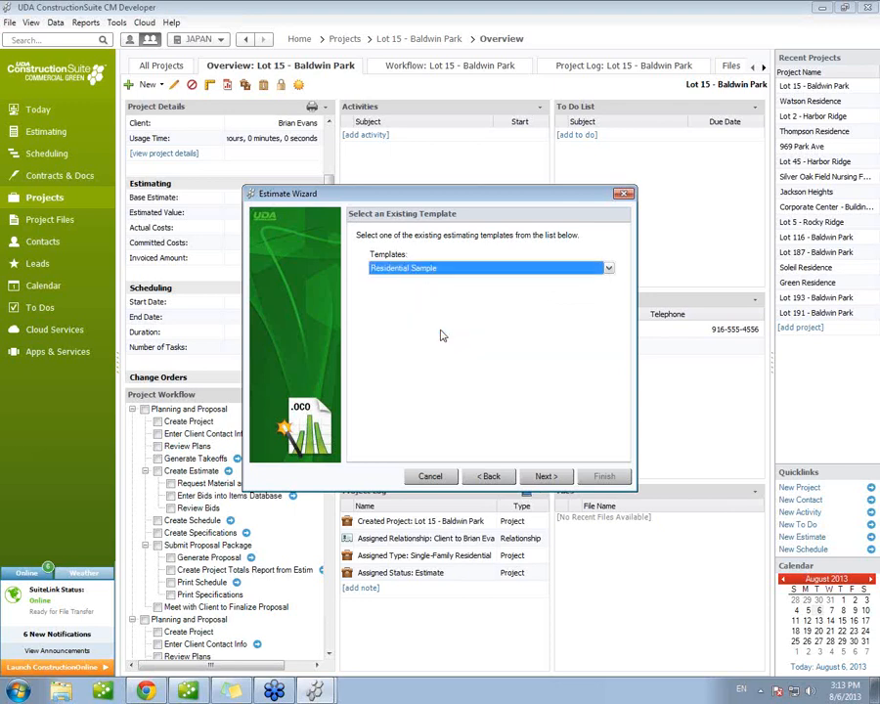
pyautogui.click(544, 477)
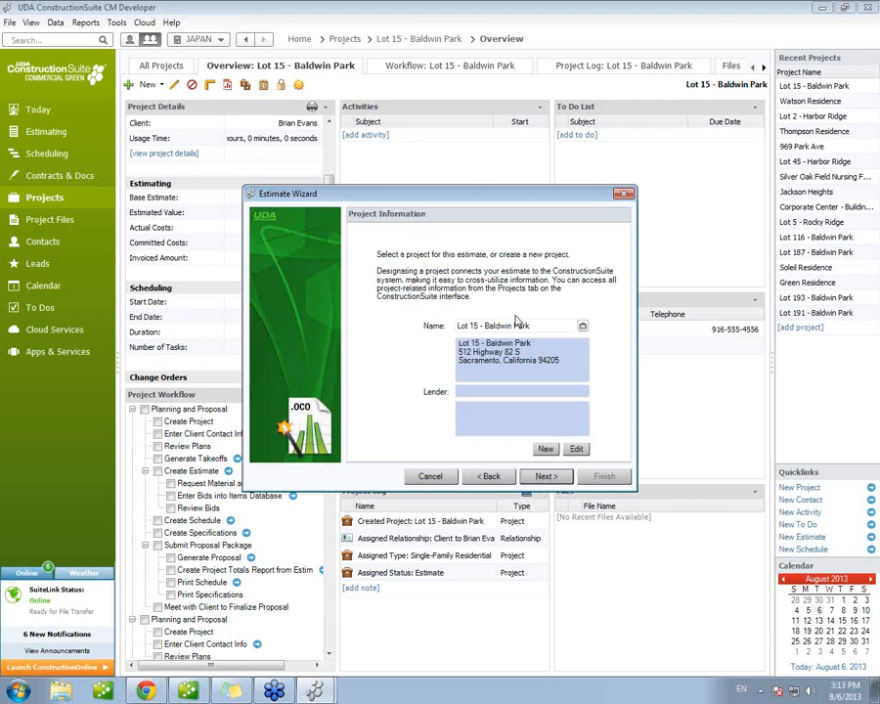
pyautogui.click(542, 479)
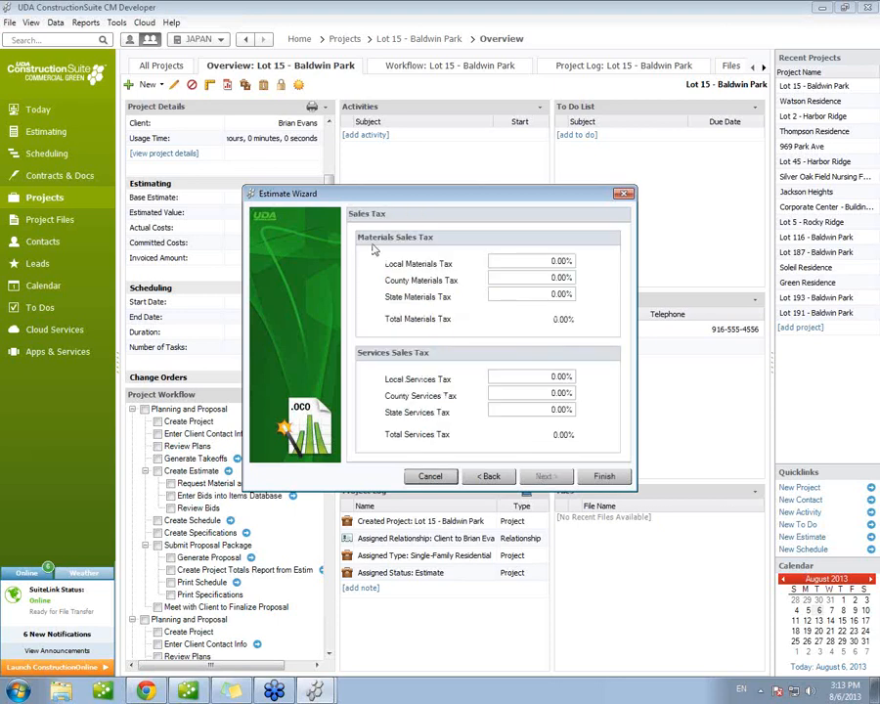
pyautogui.click(604, 477)
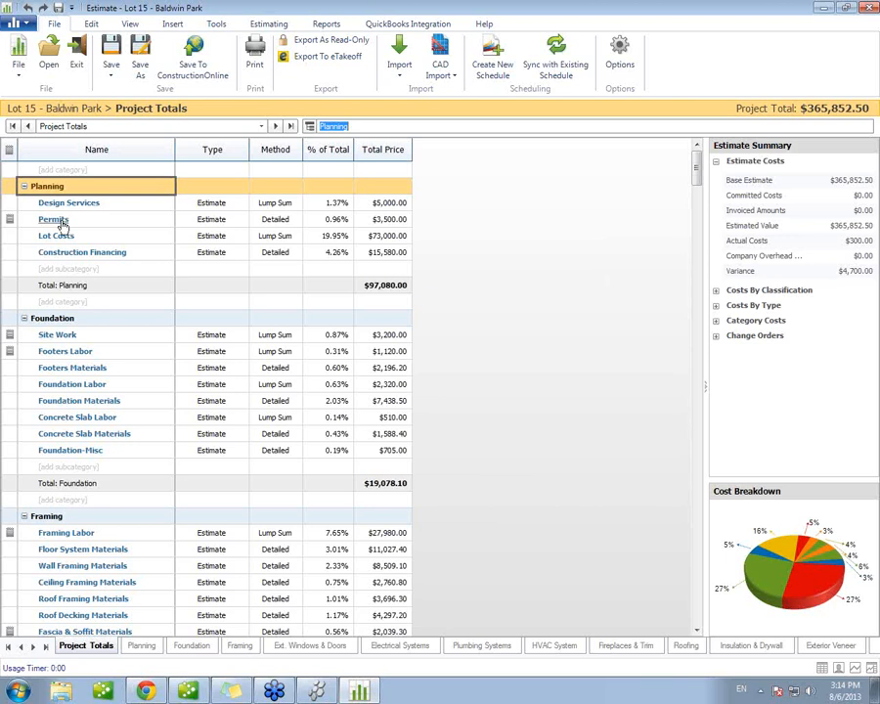
# Step: Open the Foundation category sheet and look through the Excavation, Anchor Bolts and Form Boards items under Footers Materials
pyautogui.doubleClick(55, 319)
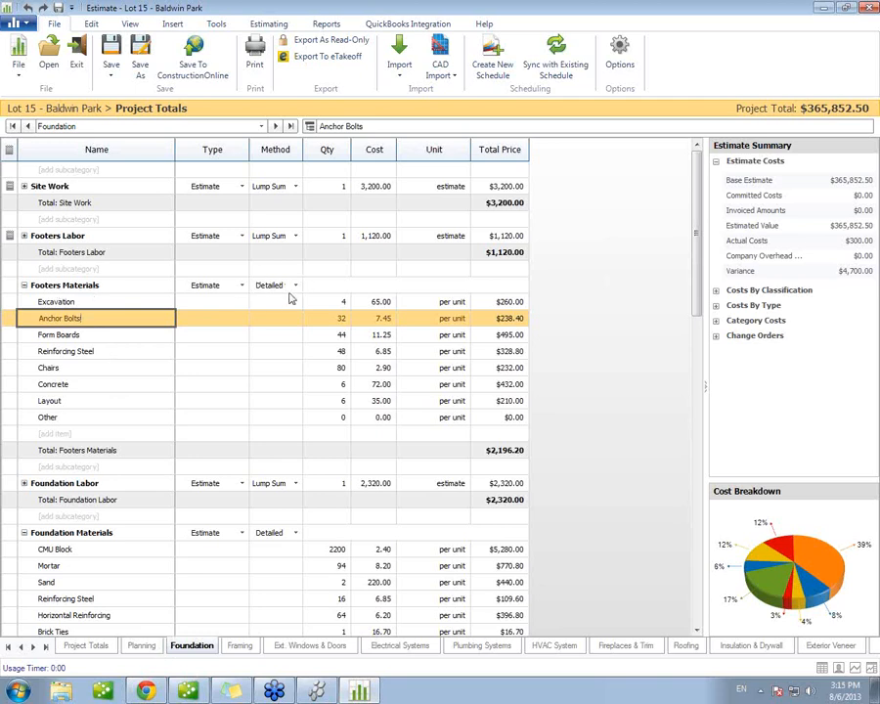
pyautogui.click(88, 303)
pyautogui.click(98, 320)
pyautogui.click(101, 334)
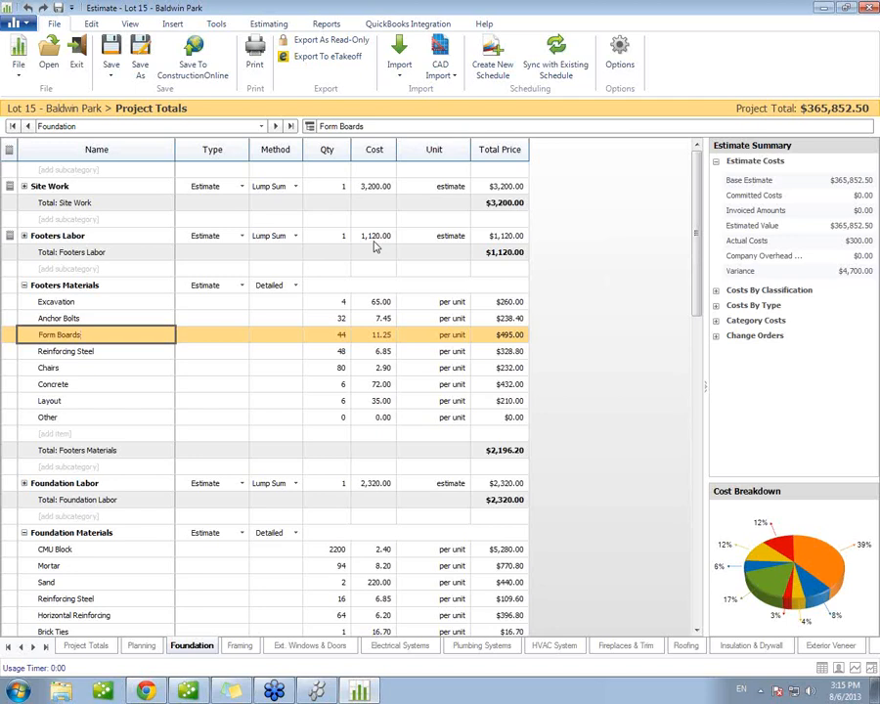
# Step: Insert a new subcategory above Footers Materials on the Foundation sheet, and delete it again
pyautogui.click(65, 271)
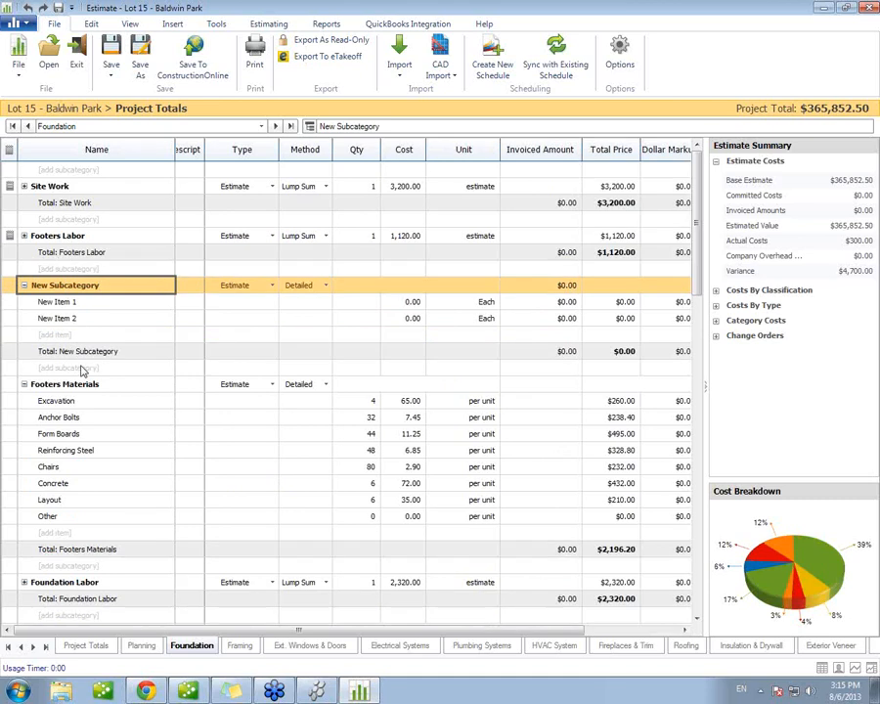
pyautogui.click(73, 301)
pyautogui.rightClick(92, 287)
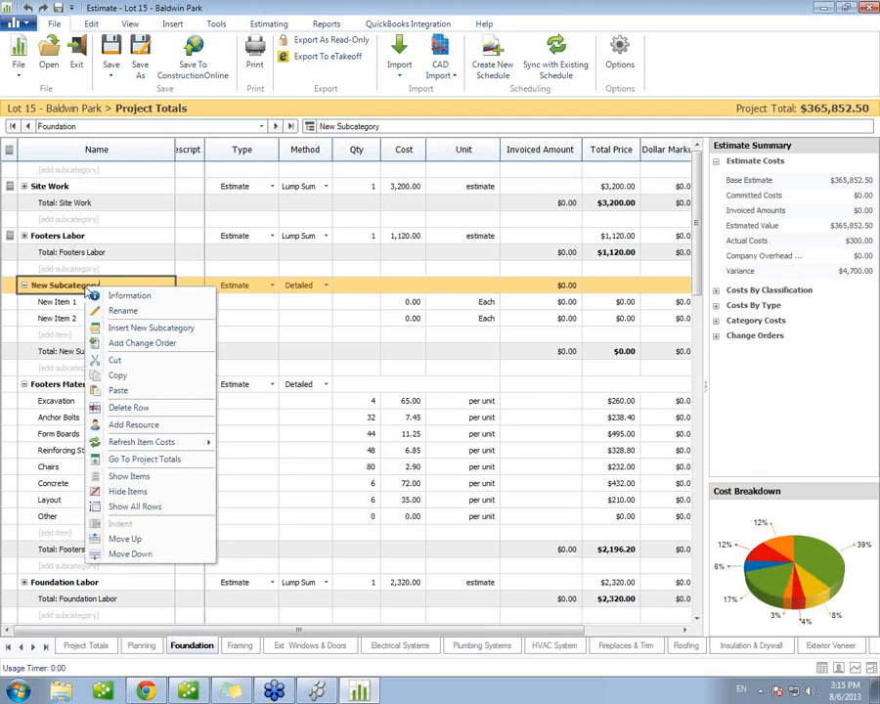
pyautogui.click(121, 409)
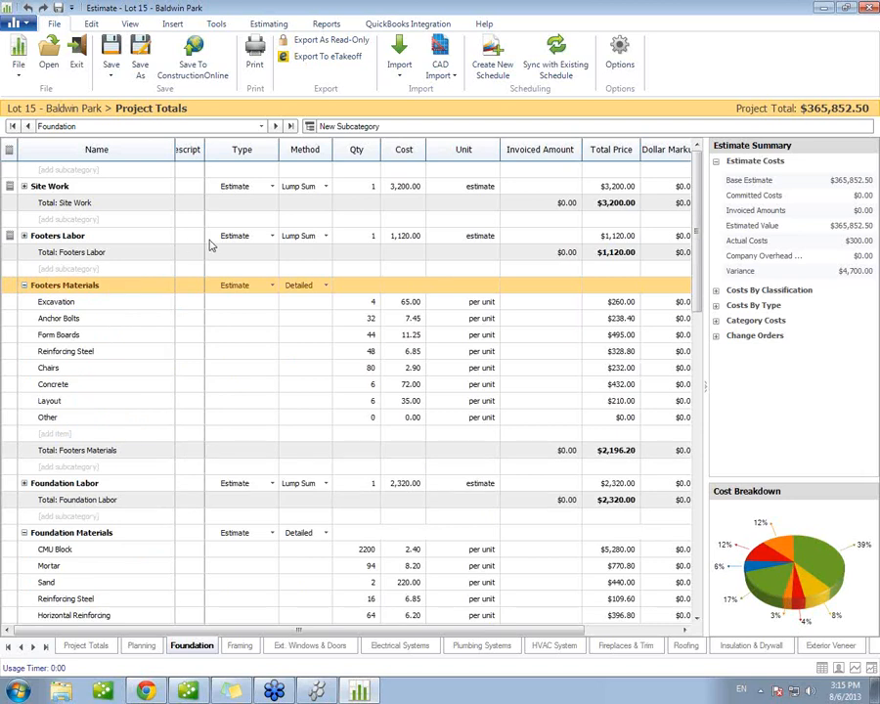
# Step: Review the row commands available for Footers Labor, and switch the Foundation sheet back to the basic column view
pyautogui.rightClick(86, 238)
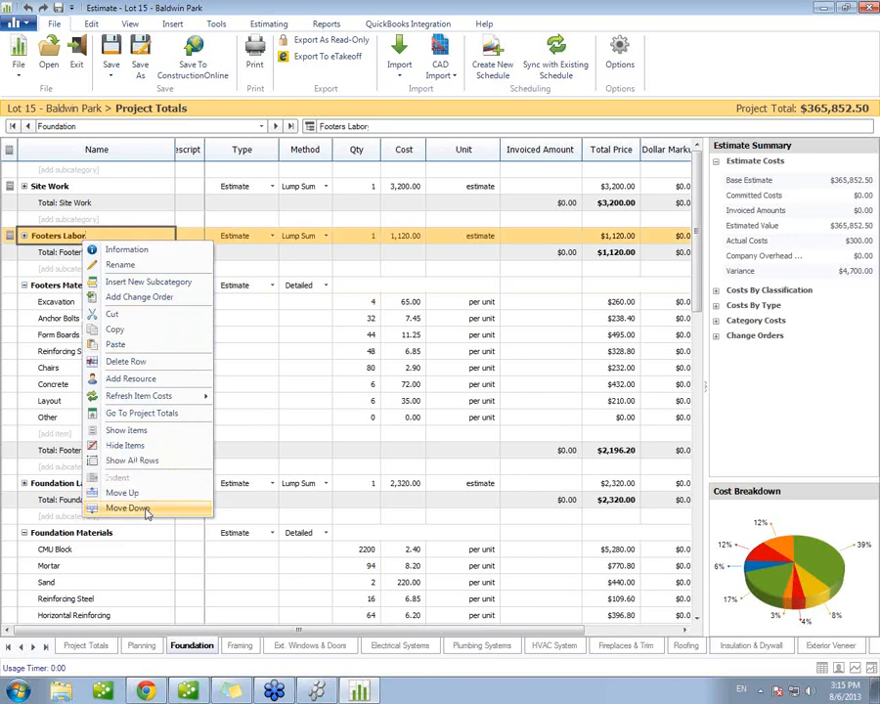
pyautogui.click(61, 237)
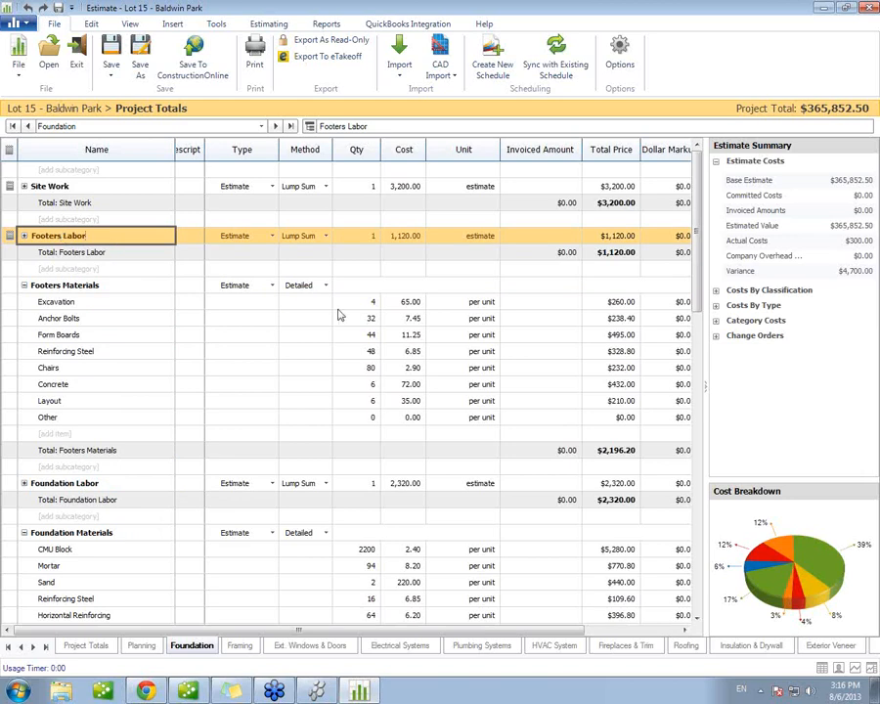
pyautogui.click(821, 671)
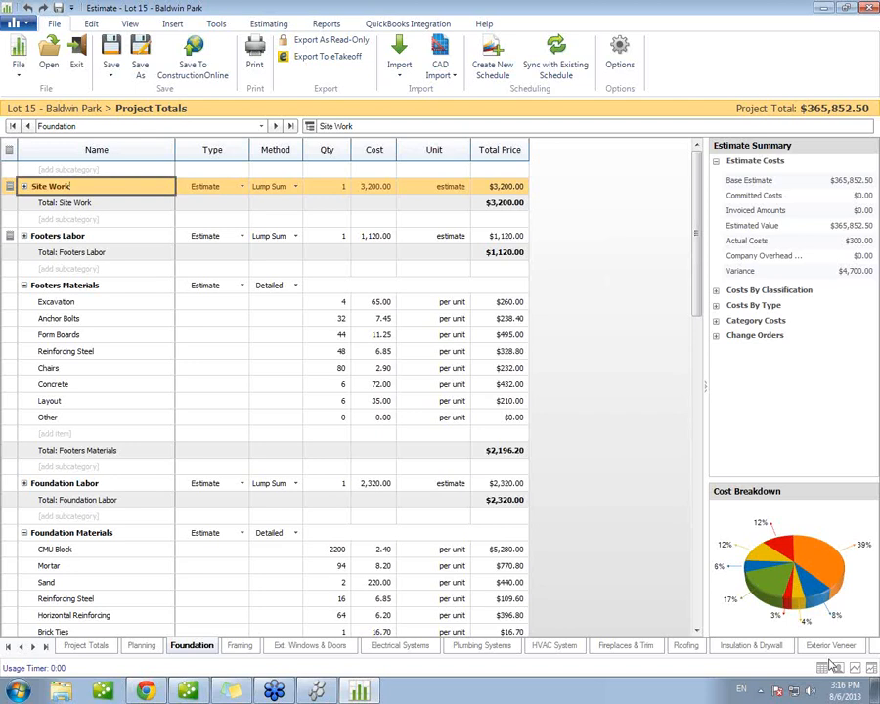
# Step: On the Company Overhead & Margin sheet, set Company Overhead Percentage to 12 percent and the Other amount under Company Margin to 1500
pyautogui.click(85, 646)
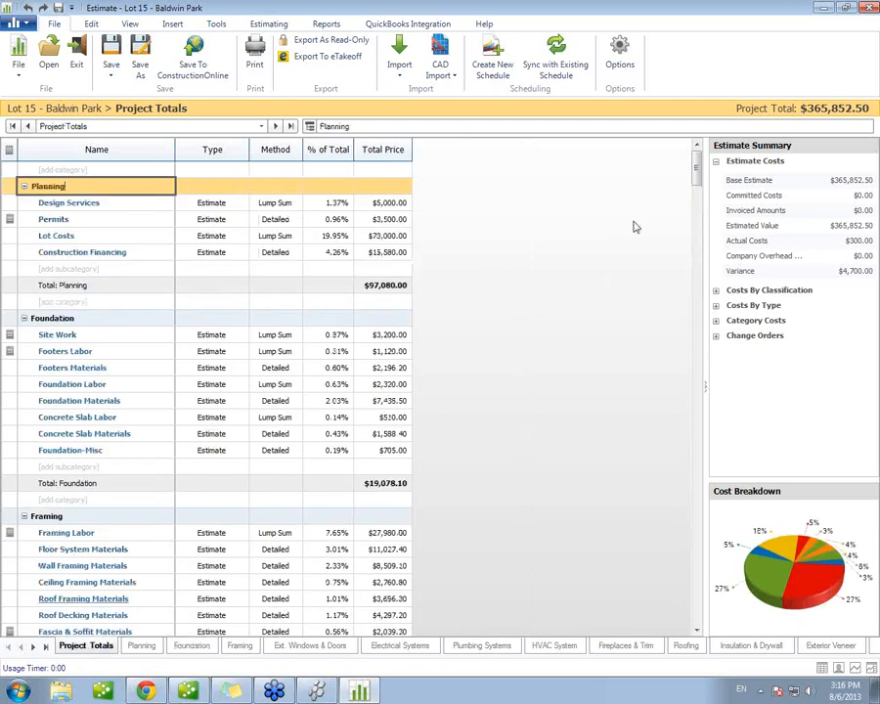
pyautogui.moveTo(691, 173); pyautogui.dragTo(668, 608)
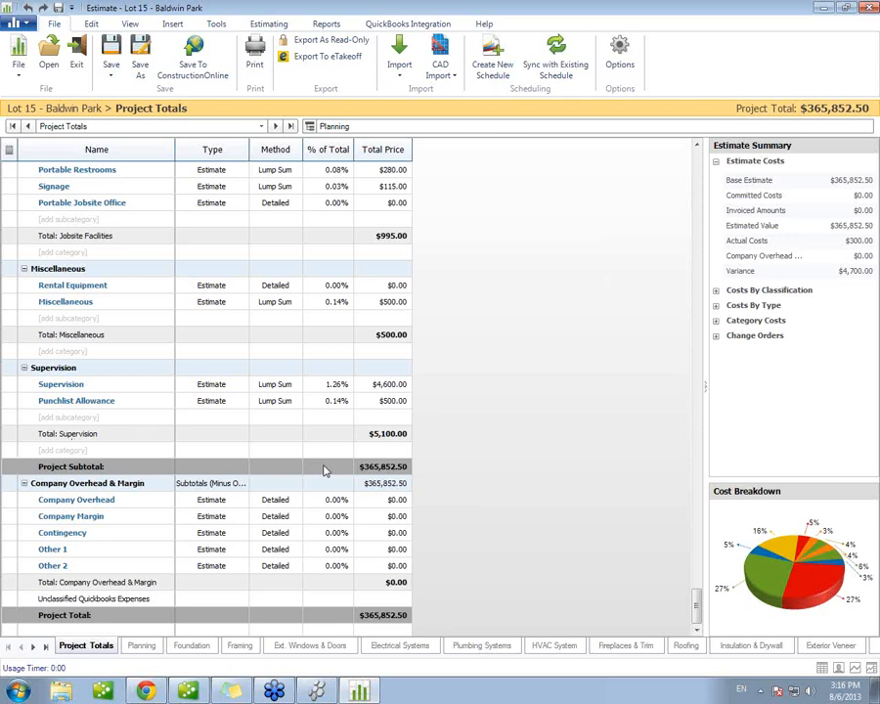
pyautogui.doubleClick(80, 500)
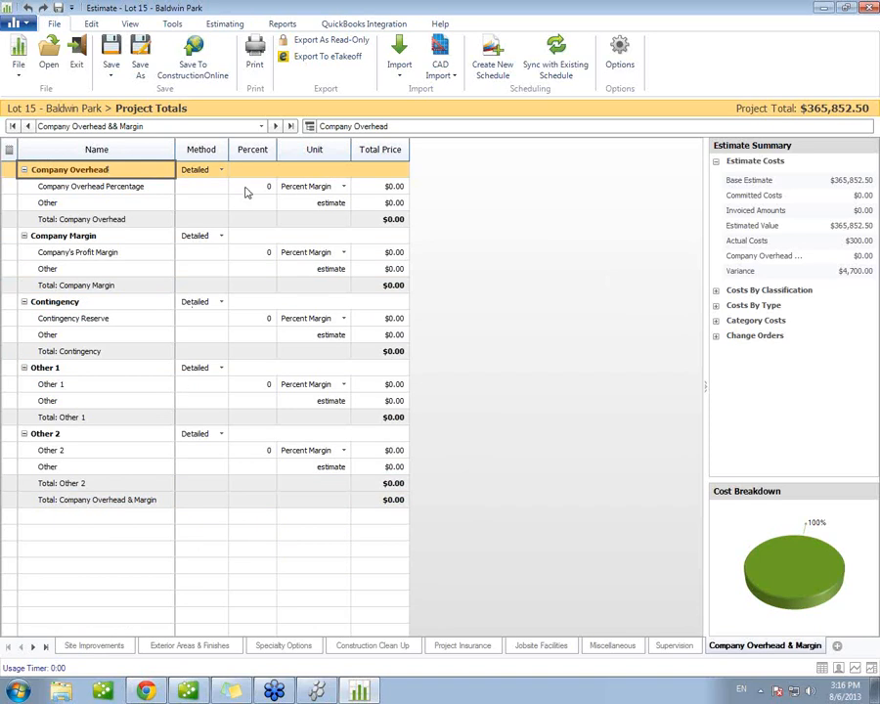
pyautogui.click(267, 187)
pyautogui.write('12')
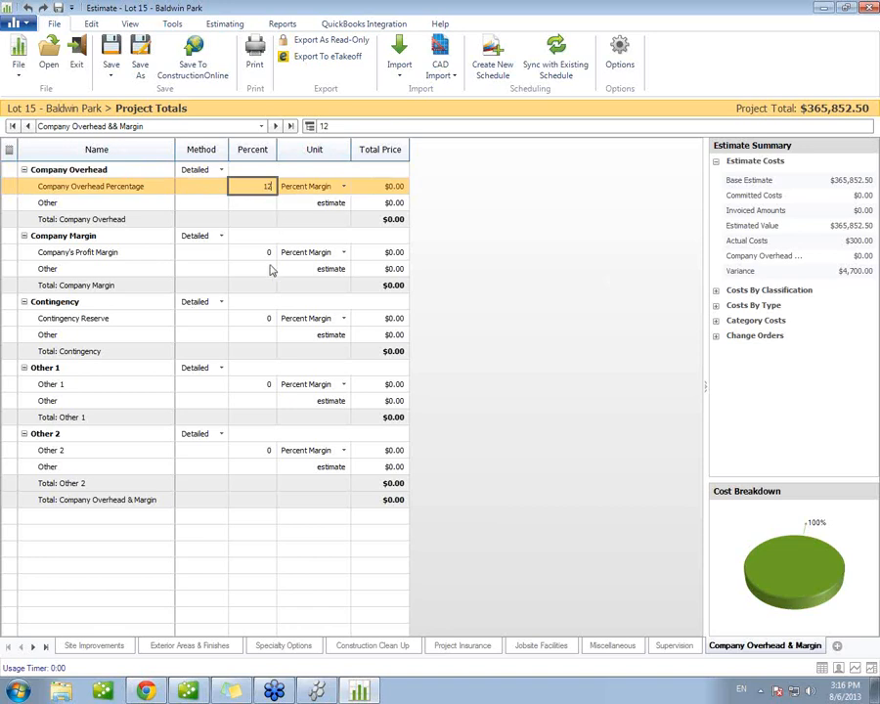
pyautogui.click(270, 268)
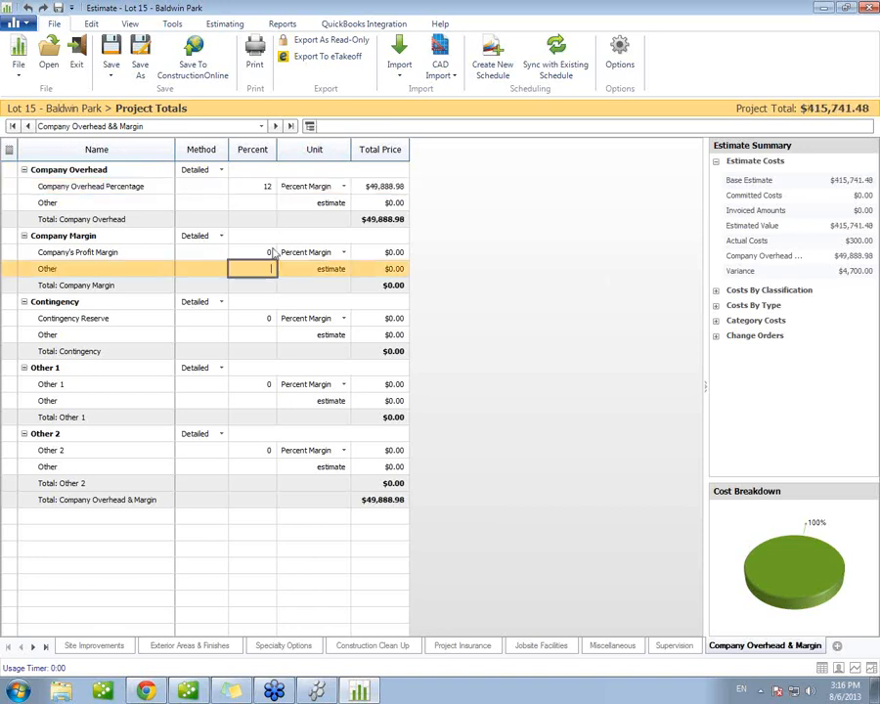
pyautogui.write('1500')
pyautogui.press('Return')
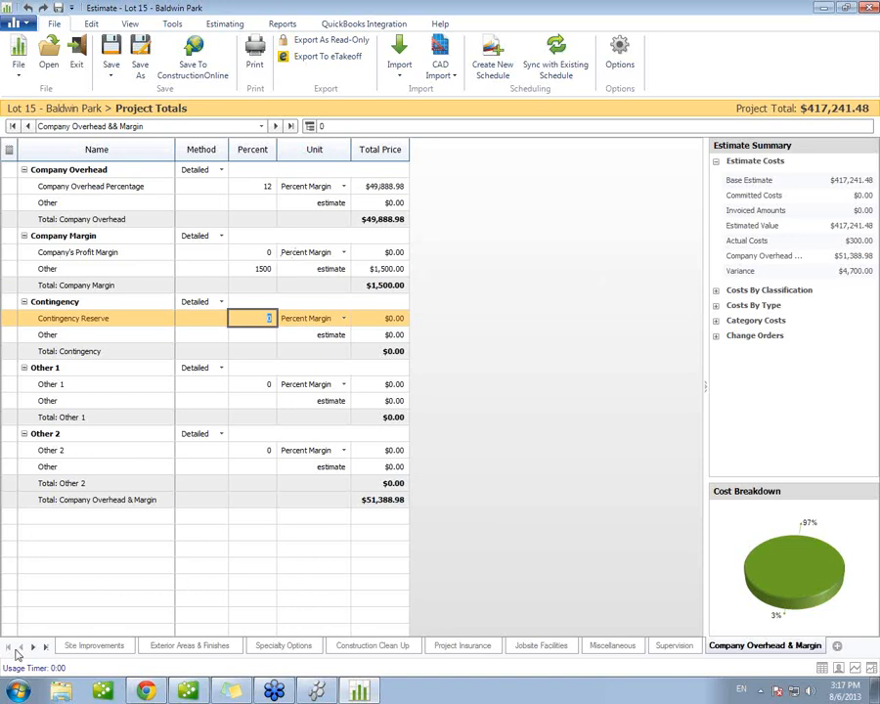
# Step: Return to the estimate's Project Totals sheet
pyautogui.click(180, 128)
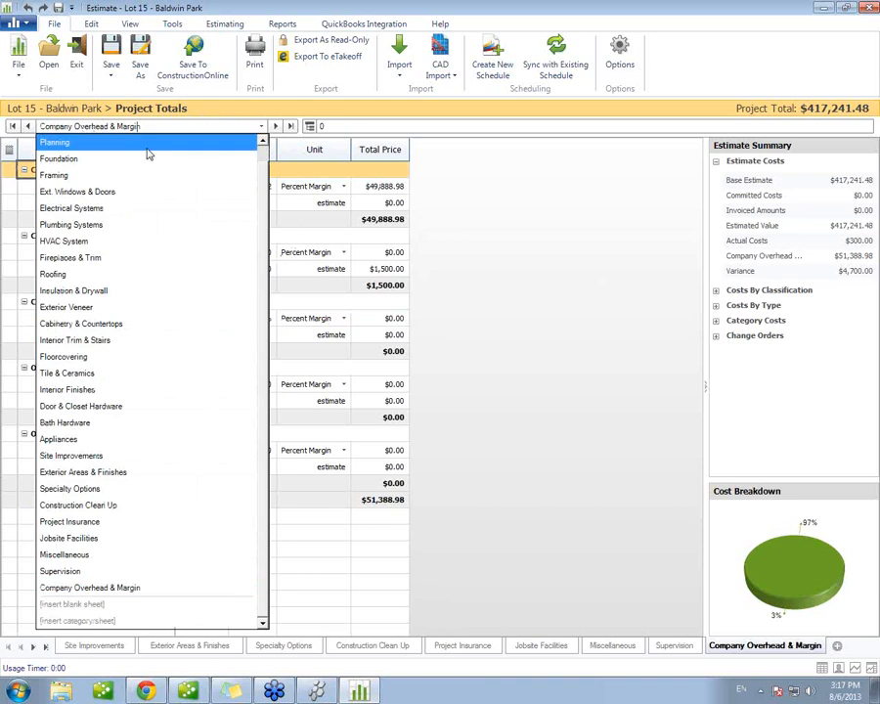
pyautogui.click(262, 142)
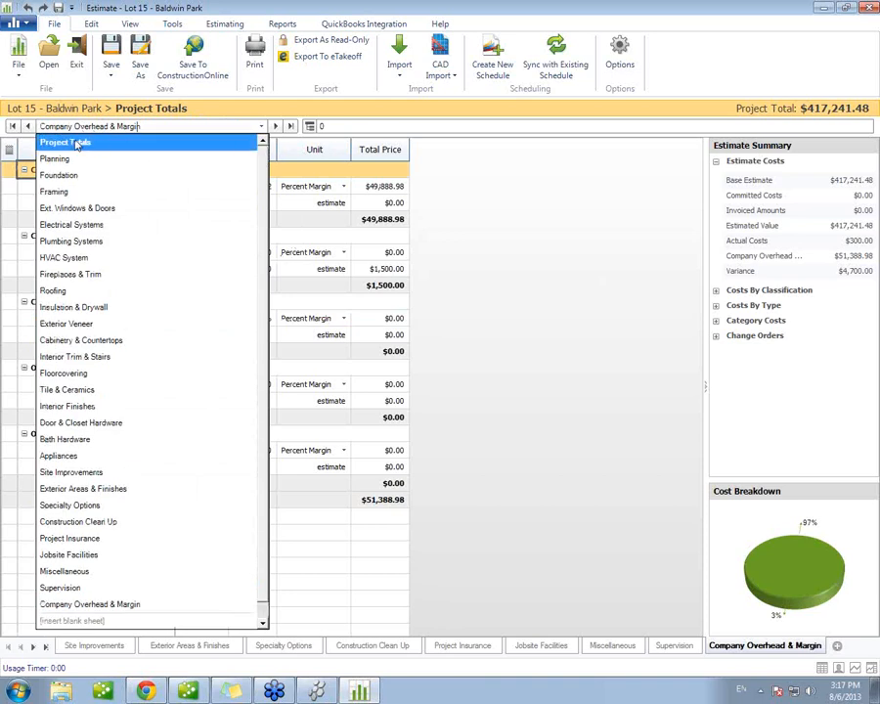
pyautogui.click(86, 143)
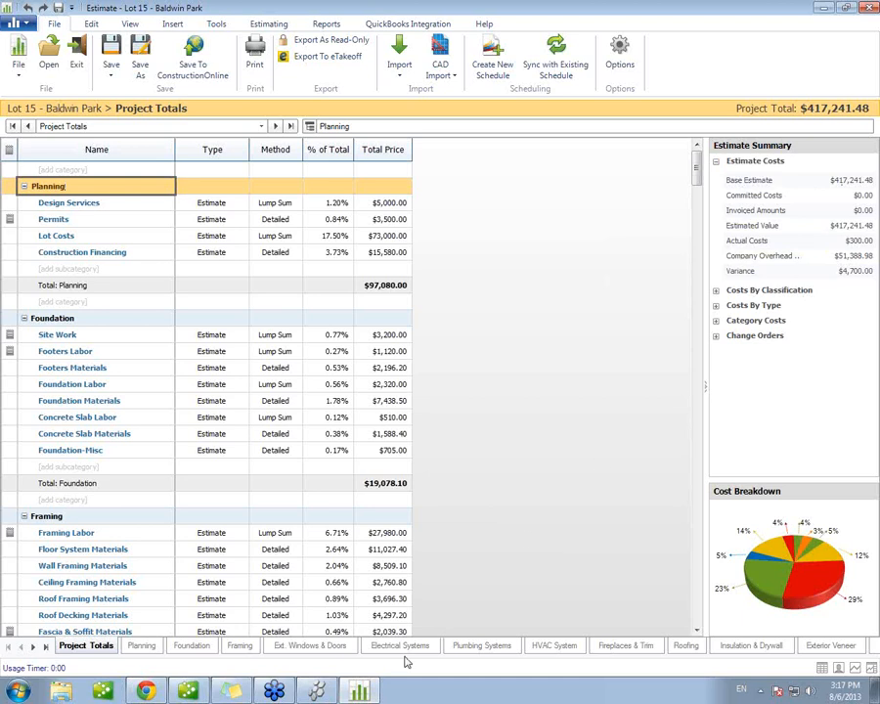
# Step: Check the Lot 15 - Baldwin Park project overview in ConstructionSuite CM Developer, and return to the estimate
pyautogui.moveTo(328, 691)
pyautogui.click(230, 481)
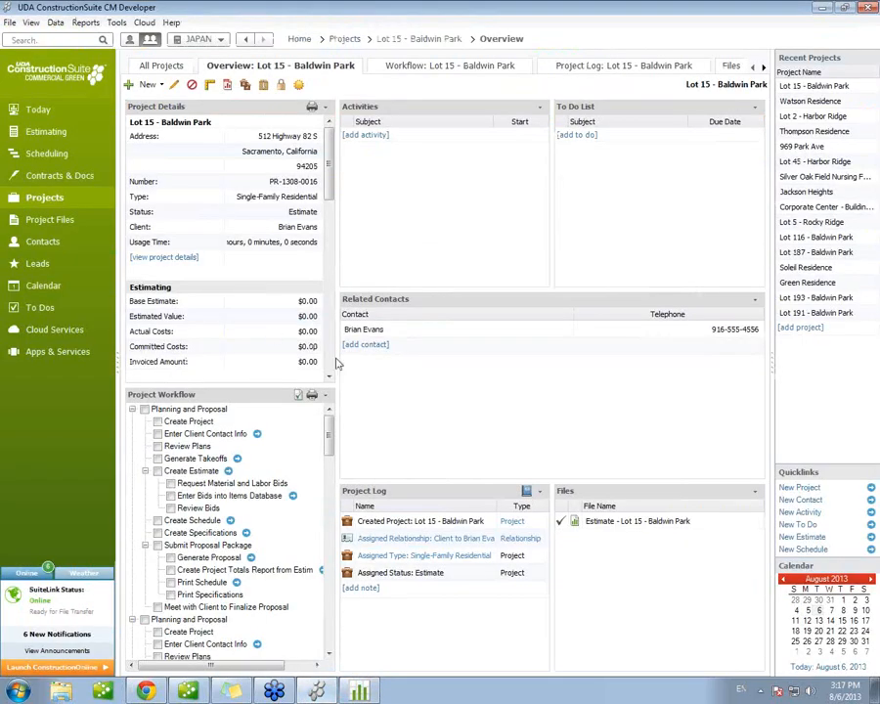
pyautogui.click(367, 691)
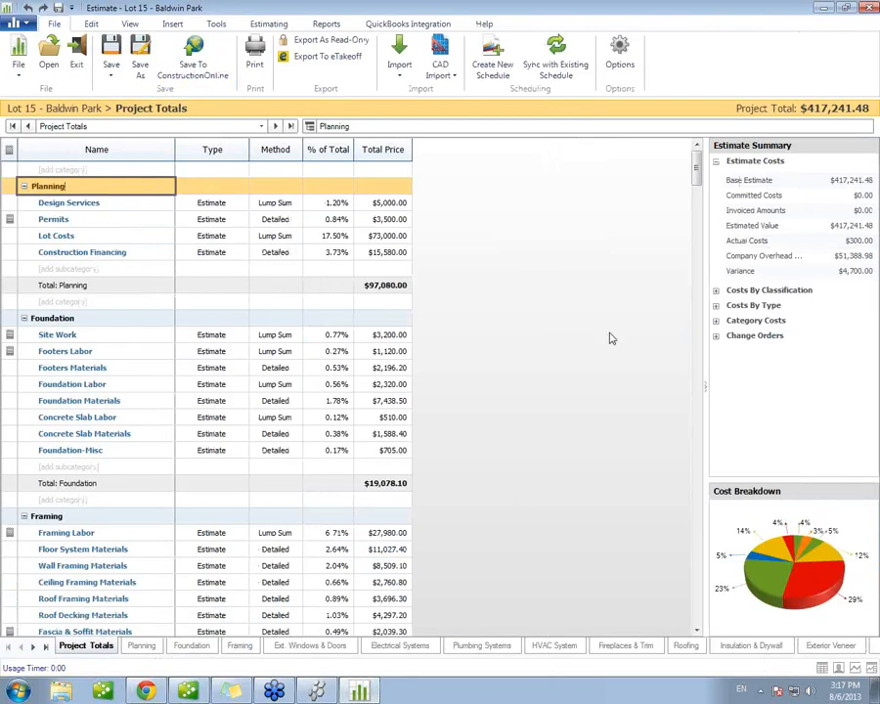
# Step: Expand Costs By Classification in the Estimate Summary and show the Classification column on the Project Totals sheet
pyautogui.click(719, 294)
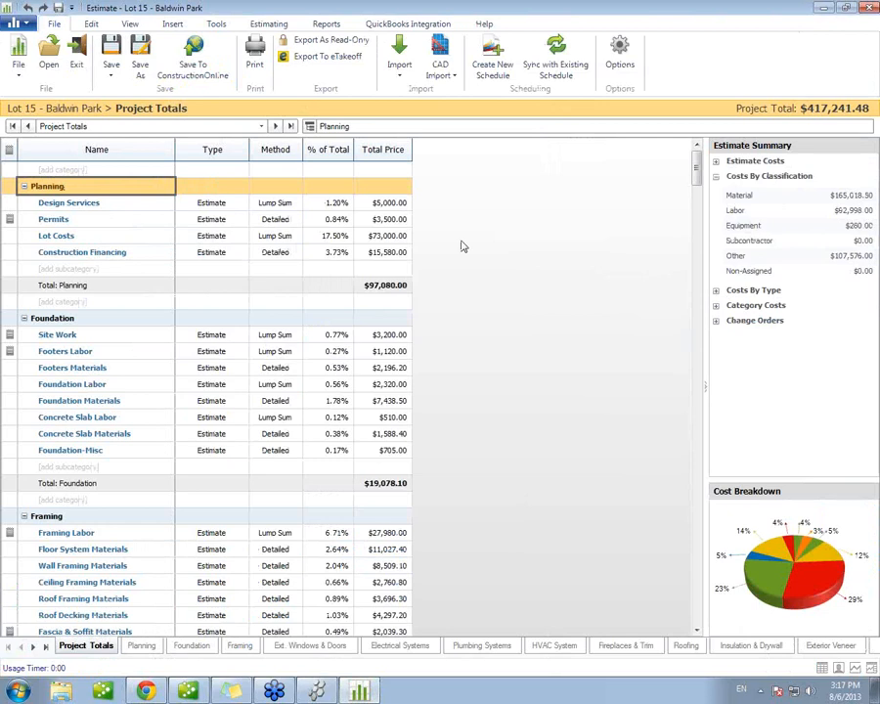
pyautogui.rightClick(337, 157)
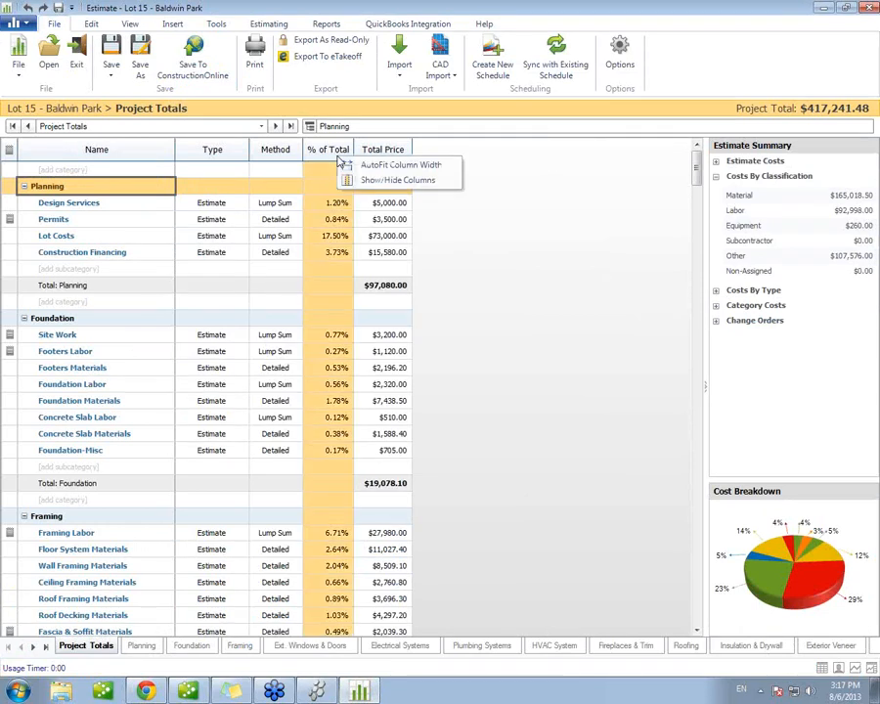
pyautogui.click(369, 185)
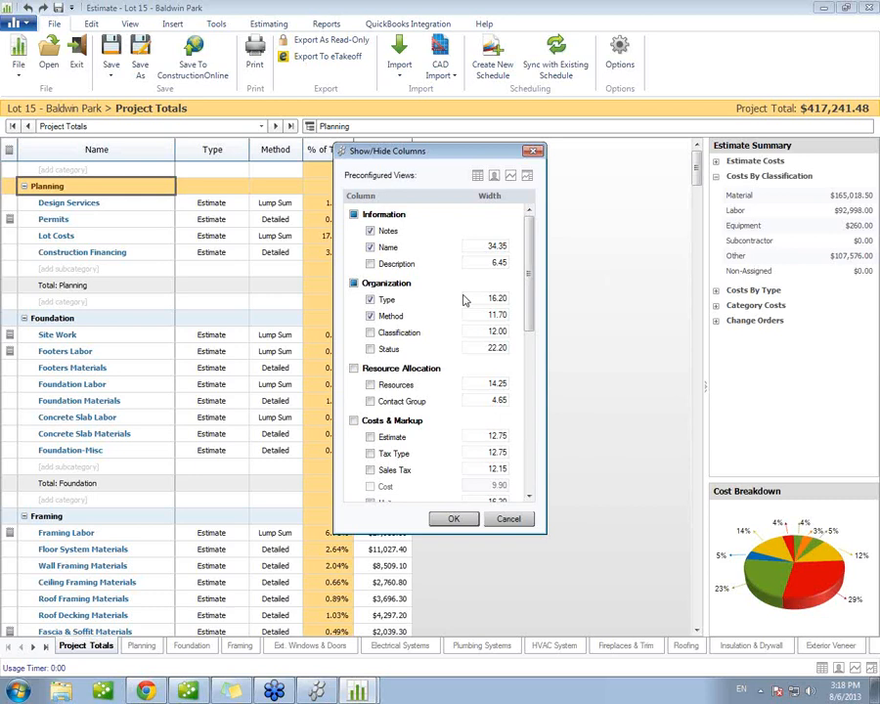
pyautogui.click(393, 333)
pyautogui.click(455, 525)
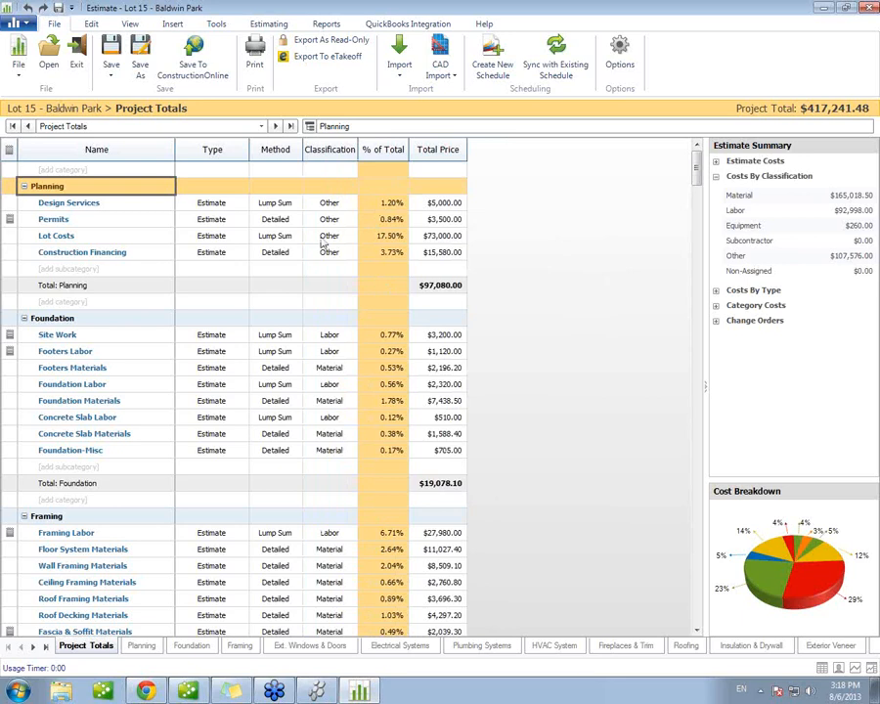
# Step: Expand Costs By Type in the Estimate Summary and open the sheet for the Plumbing Systems category
pyautogui.click(747, 290)
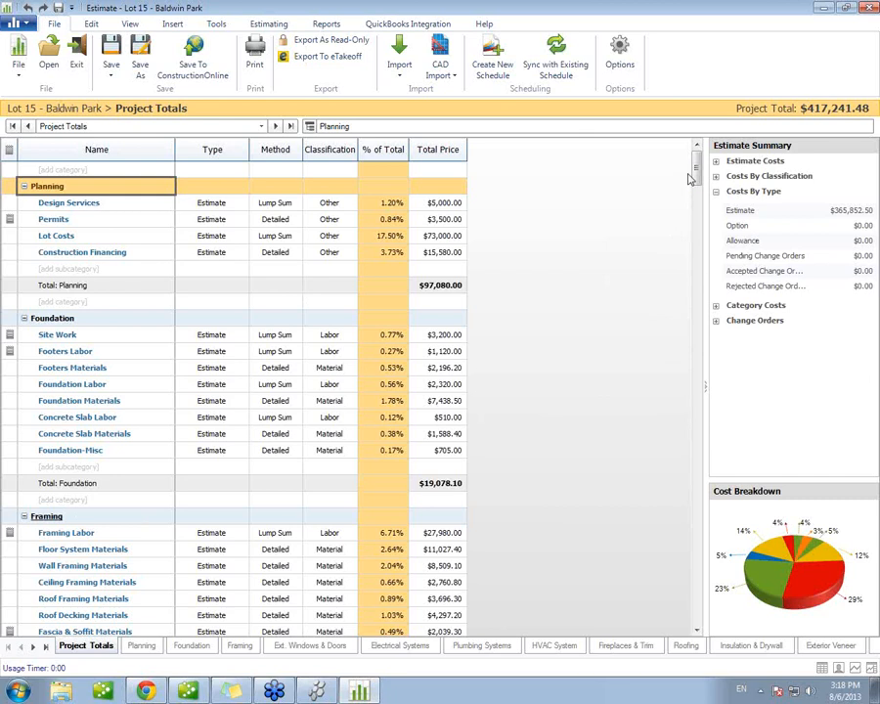
pyautogui.moveTo(698, 174); pyautogui.dragTo(695, 249)
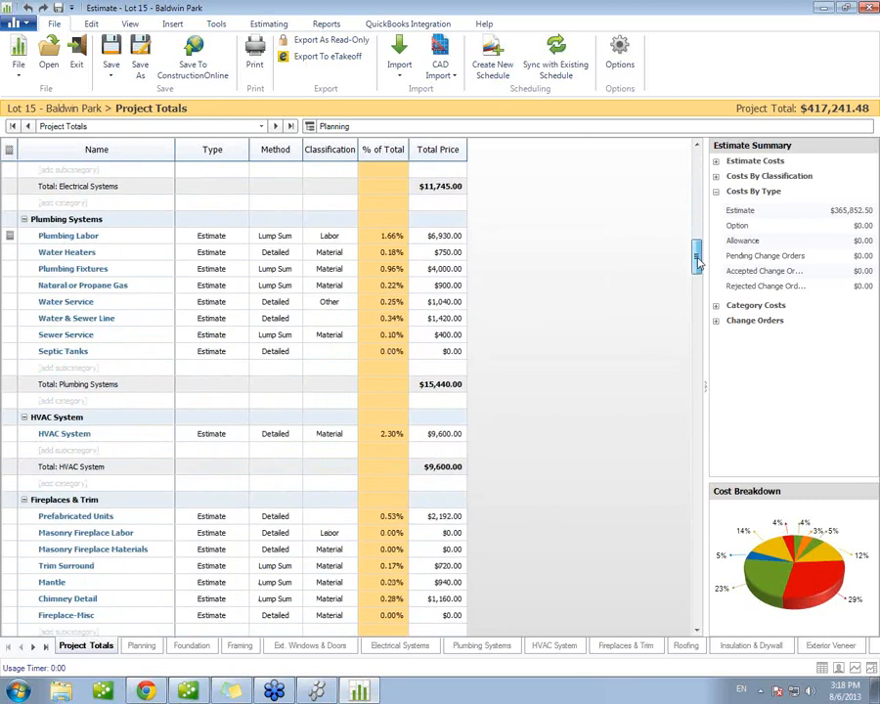
pyautogui.click(78, 221)
pyautogui.doubleClick(78, 221)
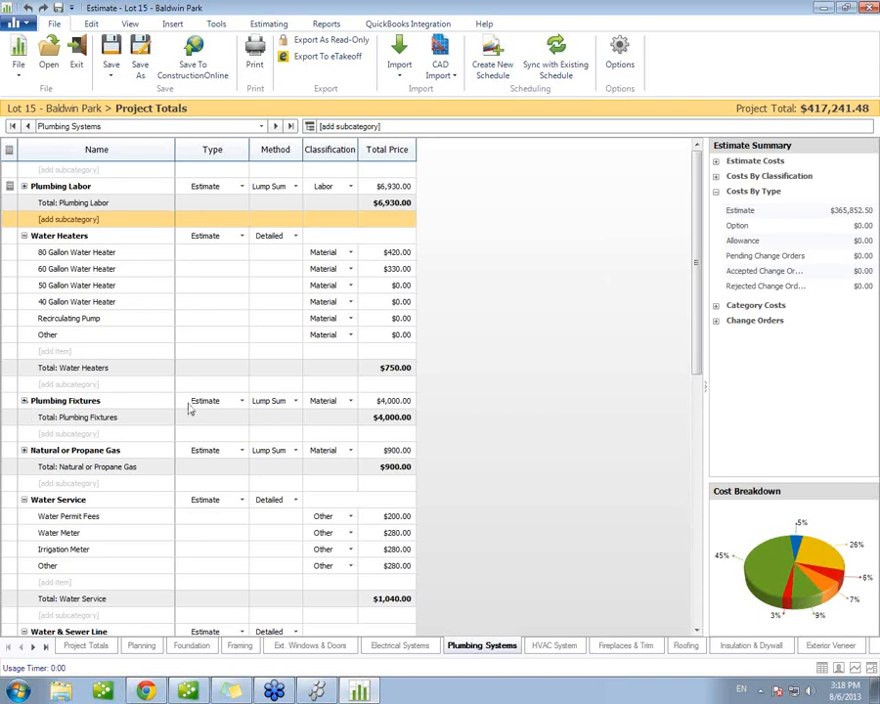
# Step: Change the Plumbing Fixtures subcategory to the Detailed method and the Allowance type
pyautogui.click(293, 401)
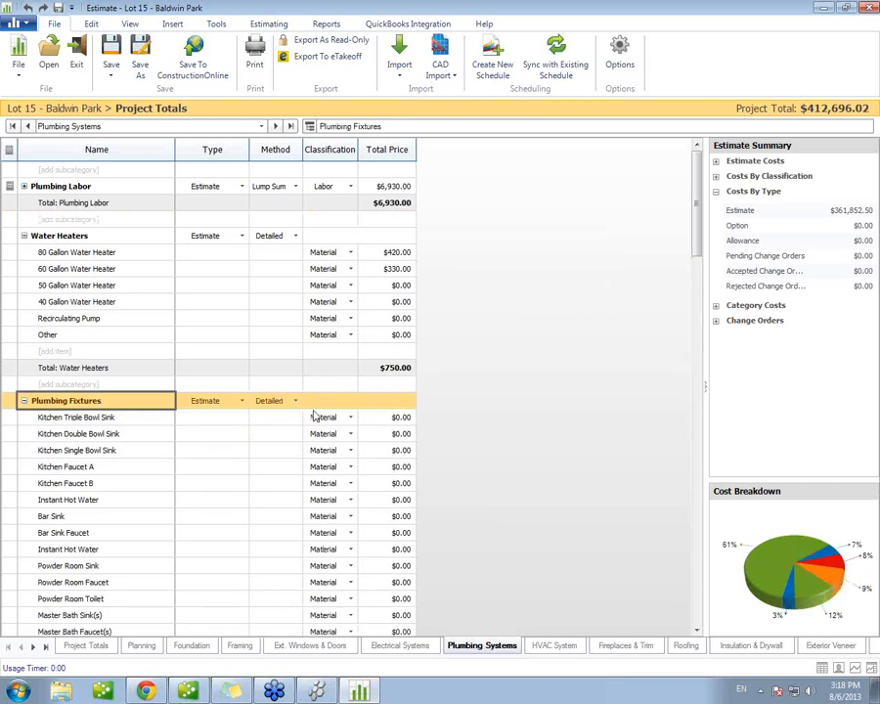
pyautogui.scroll(-3, 469, 416)
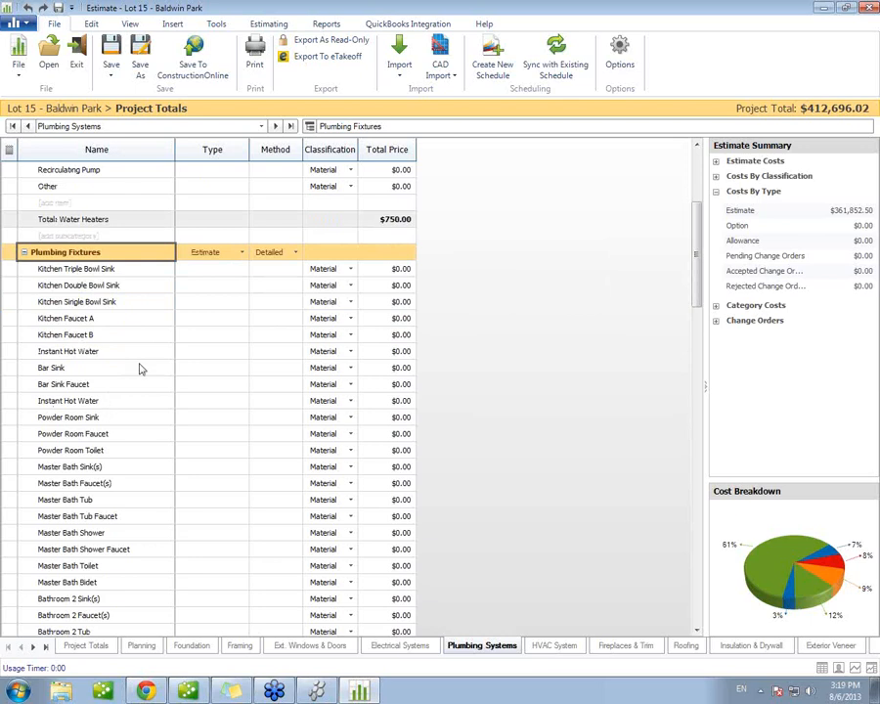
pyautogui.click(239, 256)
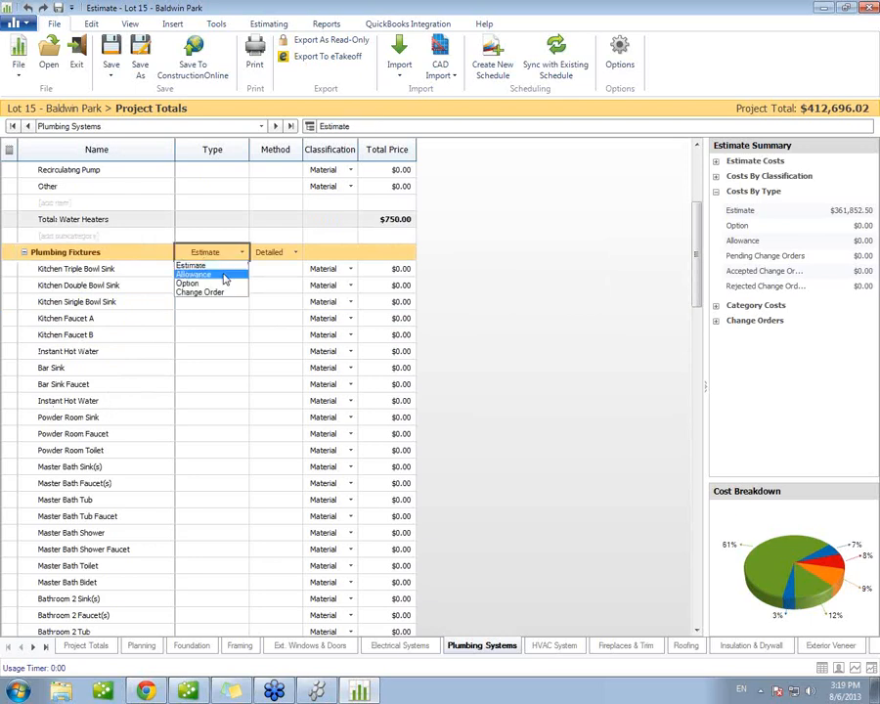
pyautogui.click(224, 275)
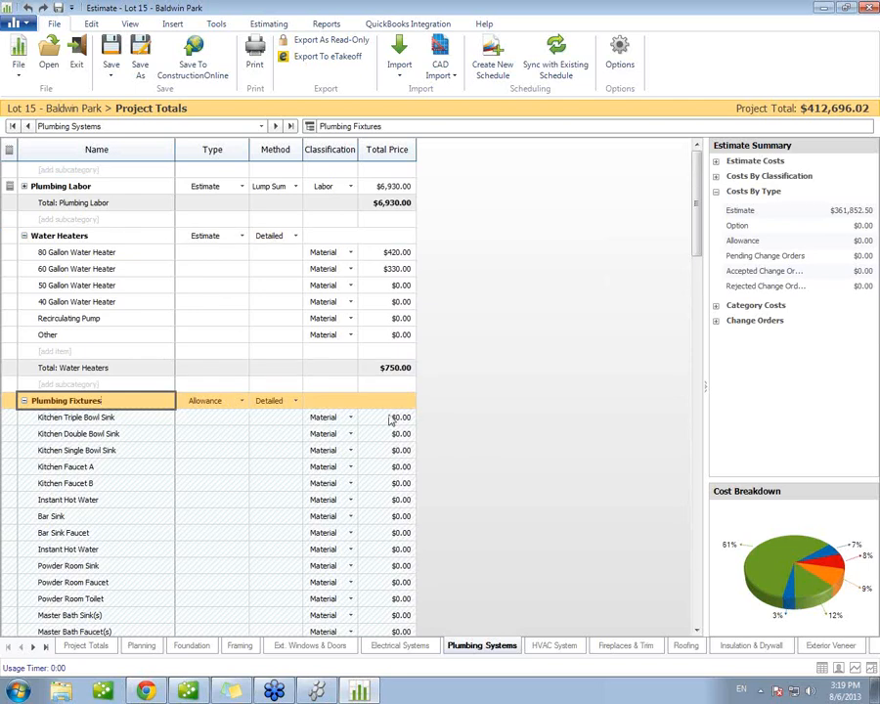
# Step: Try Plumbing Fixtures as an Option with the Lump Sum method, and return its type to Estimate
pyautogui.click(241, 402)
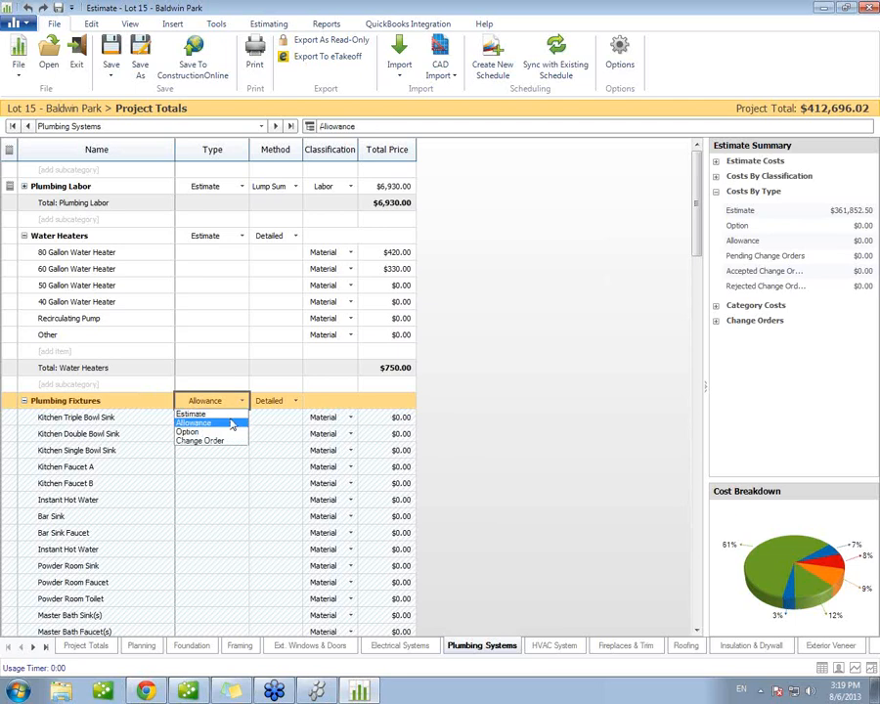
pyautogui.click(204, 434)
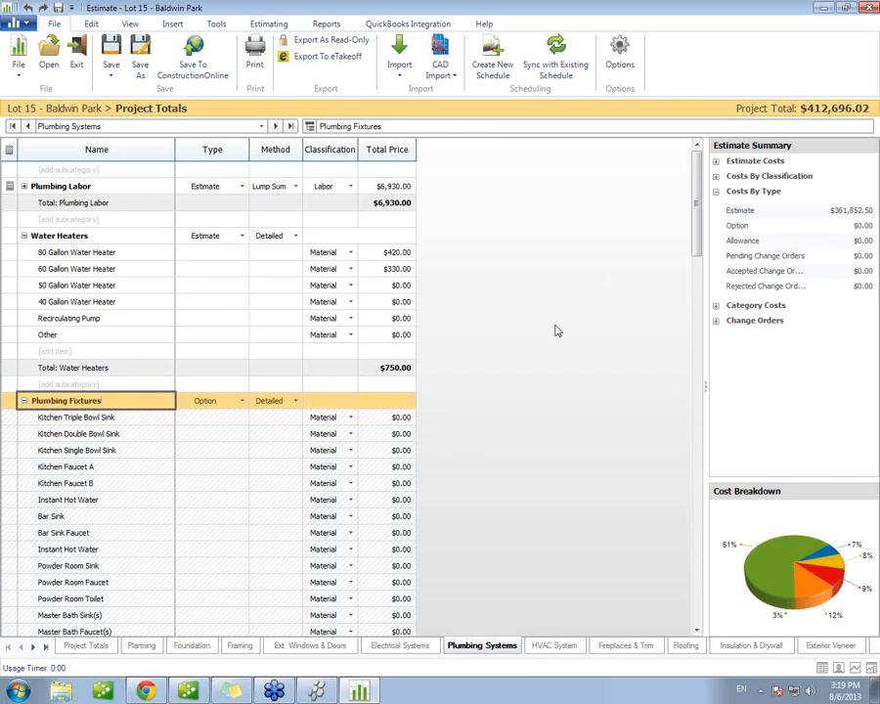
pyautogui.click(295, 401)
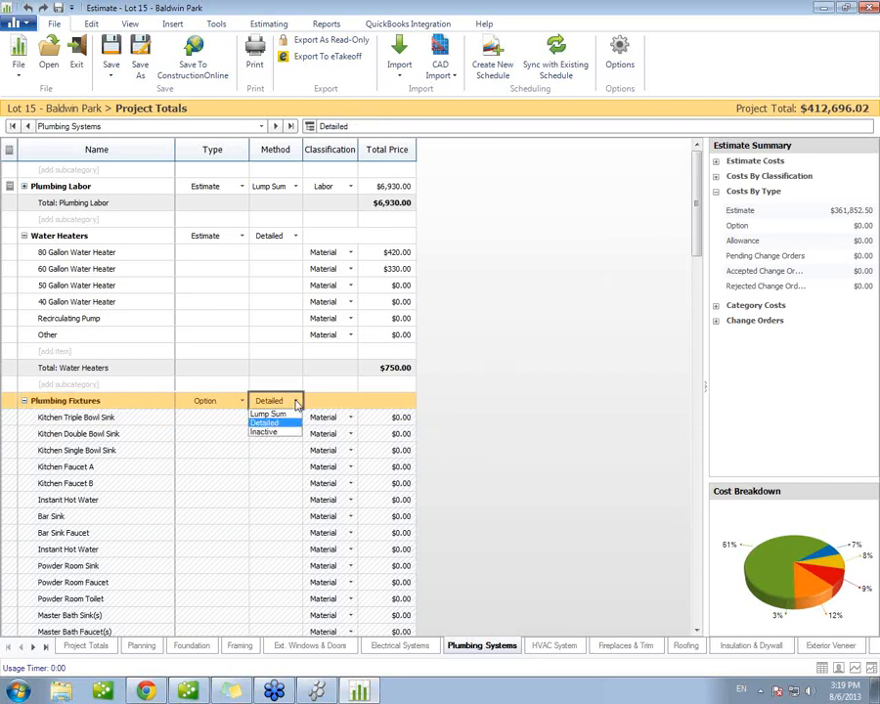
pyautogui.click(277, 415)
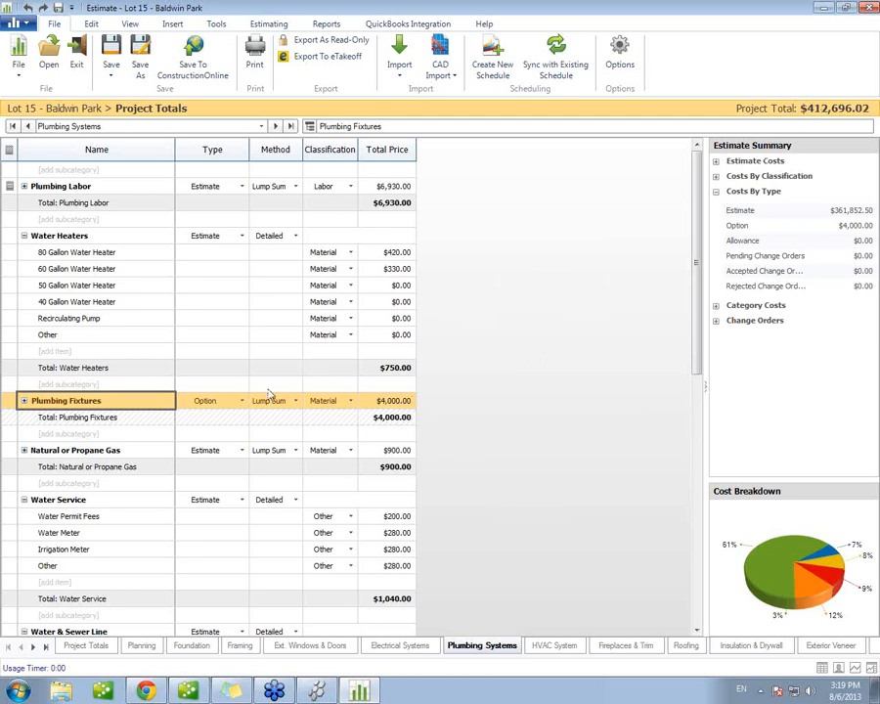
pyautogui.click(243, 400)
pyautogui.click(214, 415)
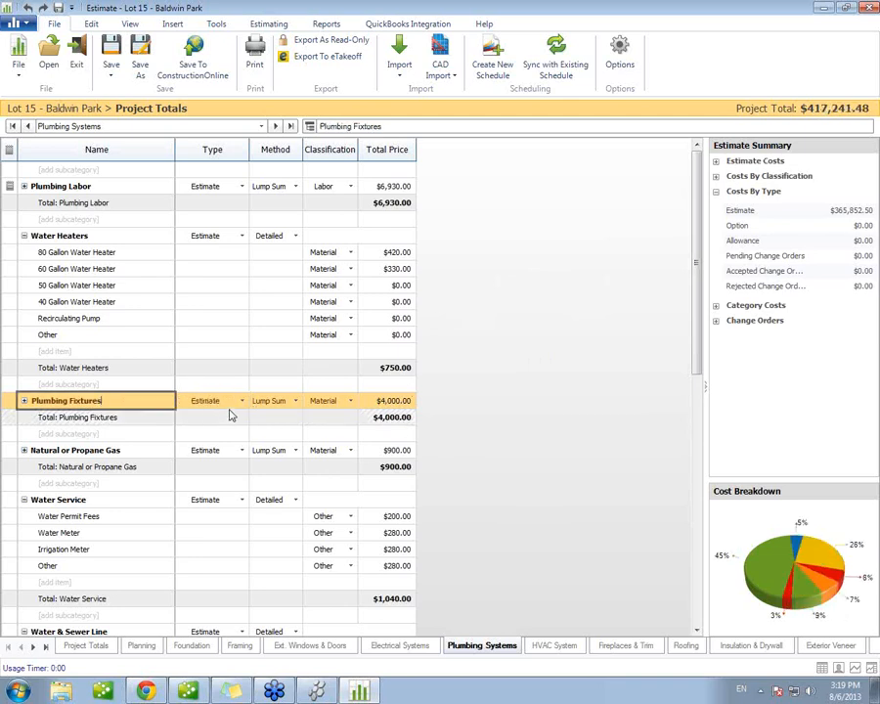
# Step: Set the Plumbing Fixtures subcategory's type to Option and its method to Detailed
pyautogui.click(244, 400)
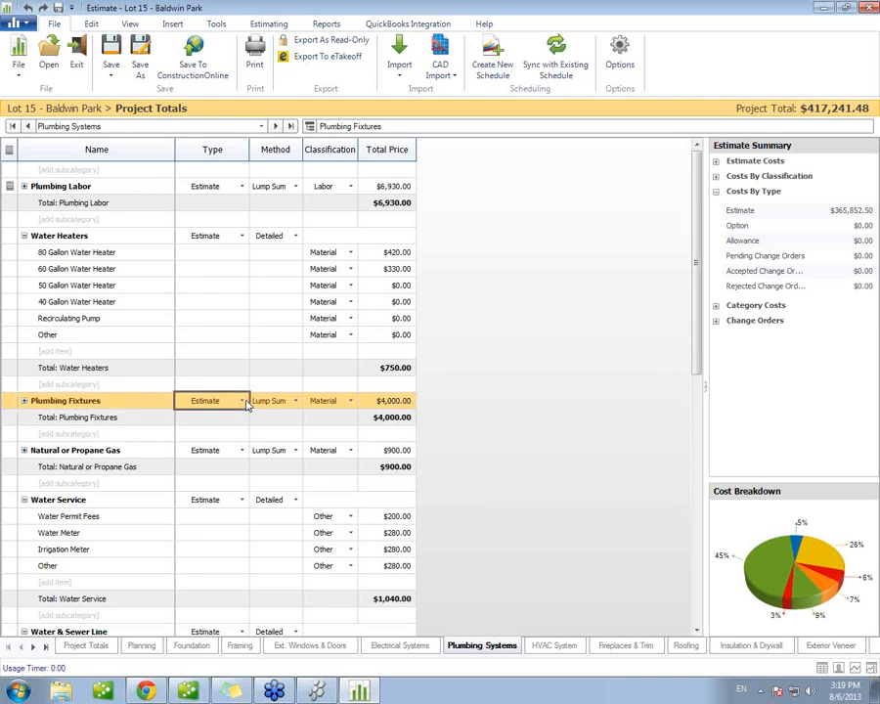
pyautogui.click(242, 401)
pyautogui.click(220, 433)
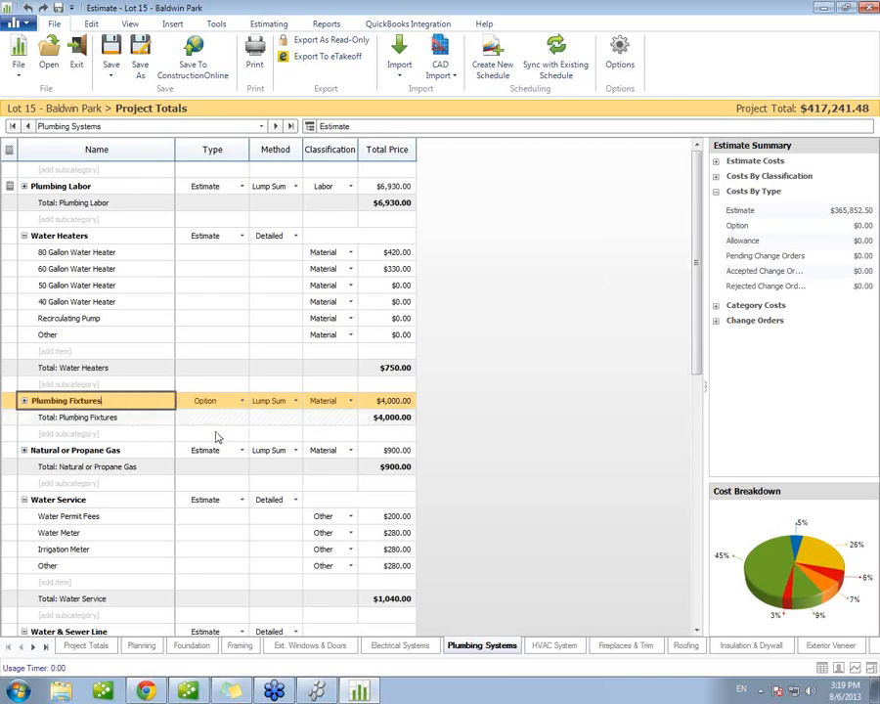
pyautogui.click(293, 402)
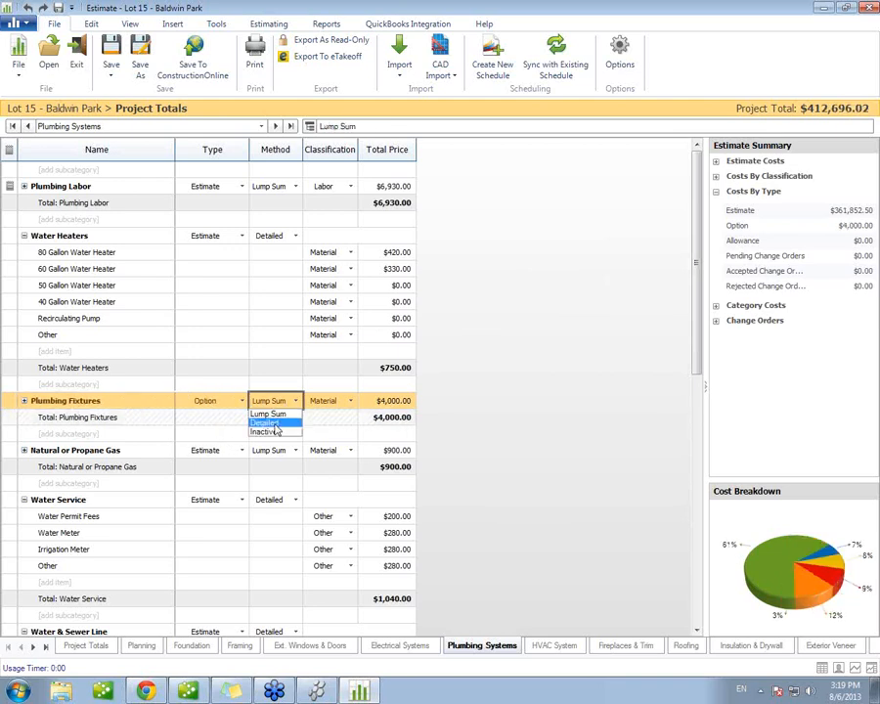
pyautogui.click(277, 422)
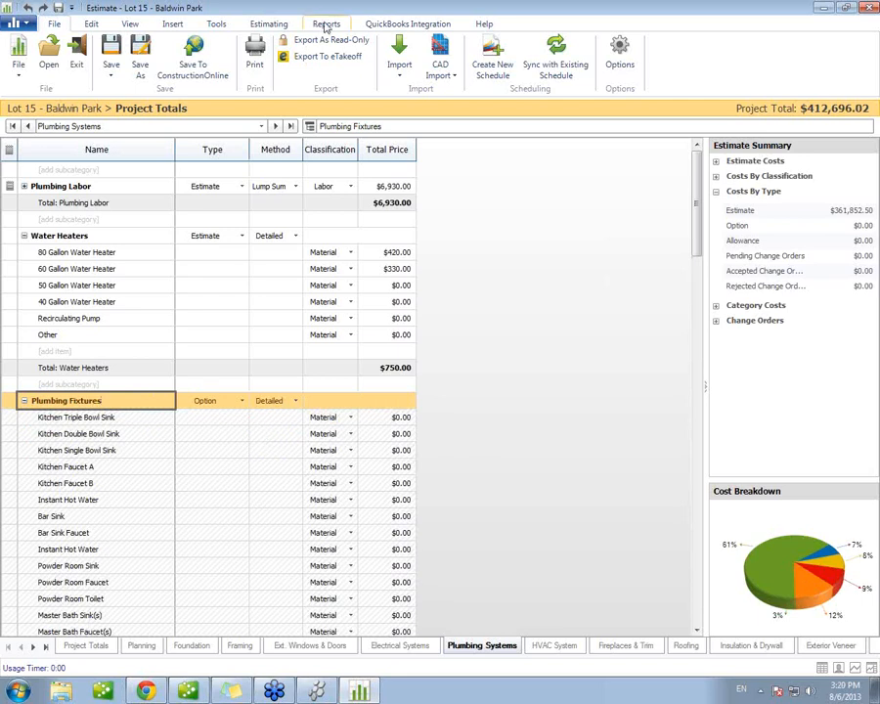
# Step: Generate a customer Options Report that includes items with no estimated value
pyautogui.click(327, 25)
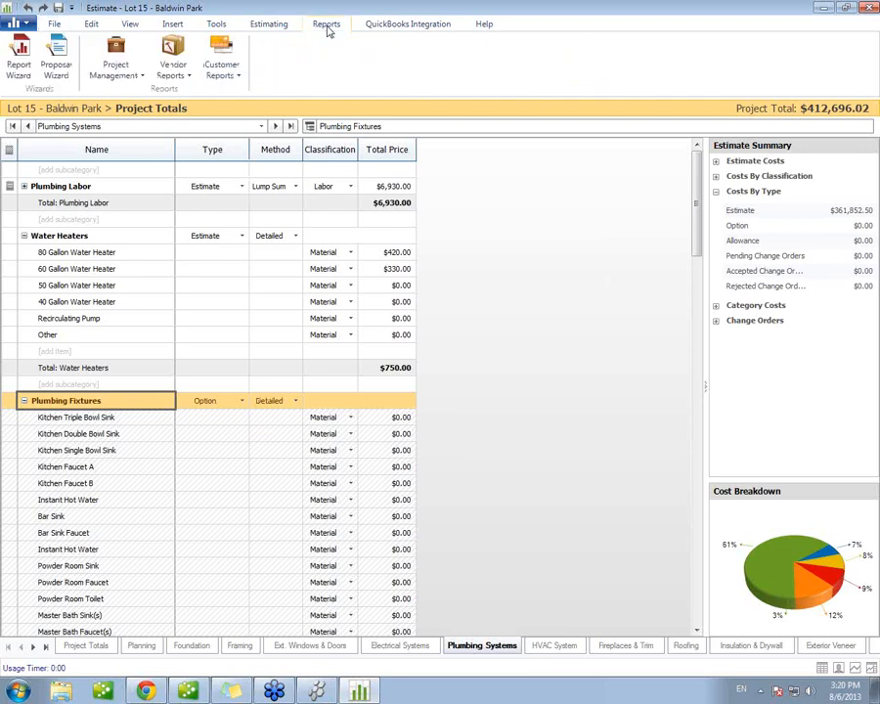
pyautogui.click(205, 84)
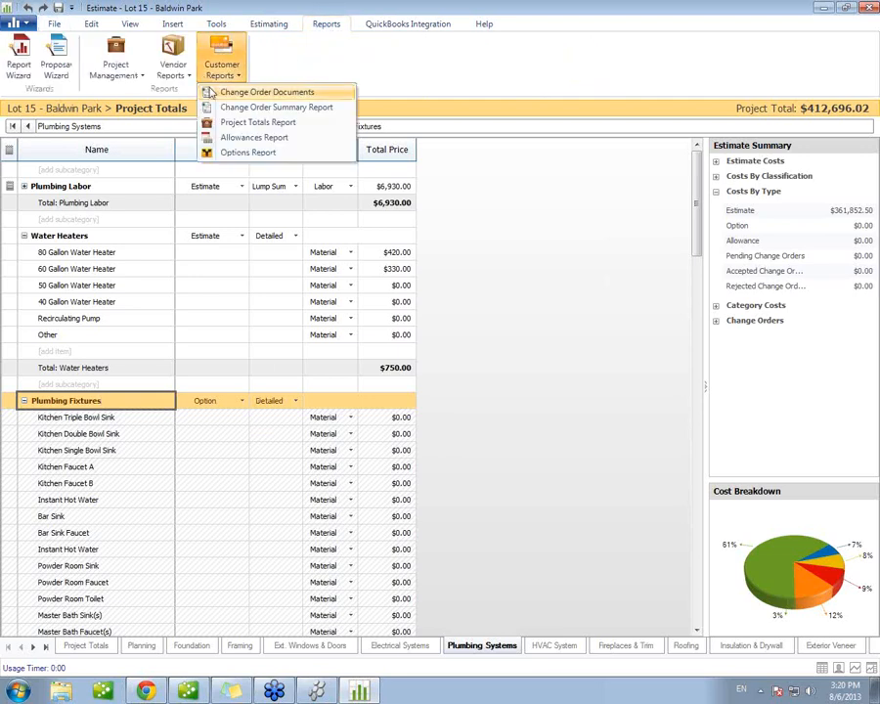
pyautogui.click(291, 157)
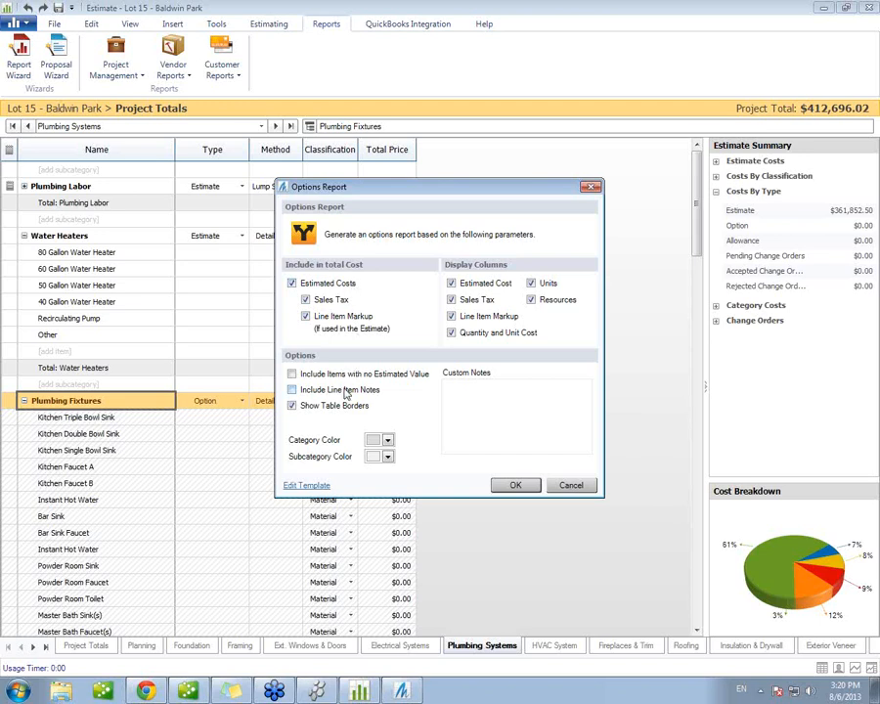
pyautogui.click(292, 375)
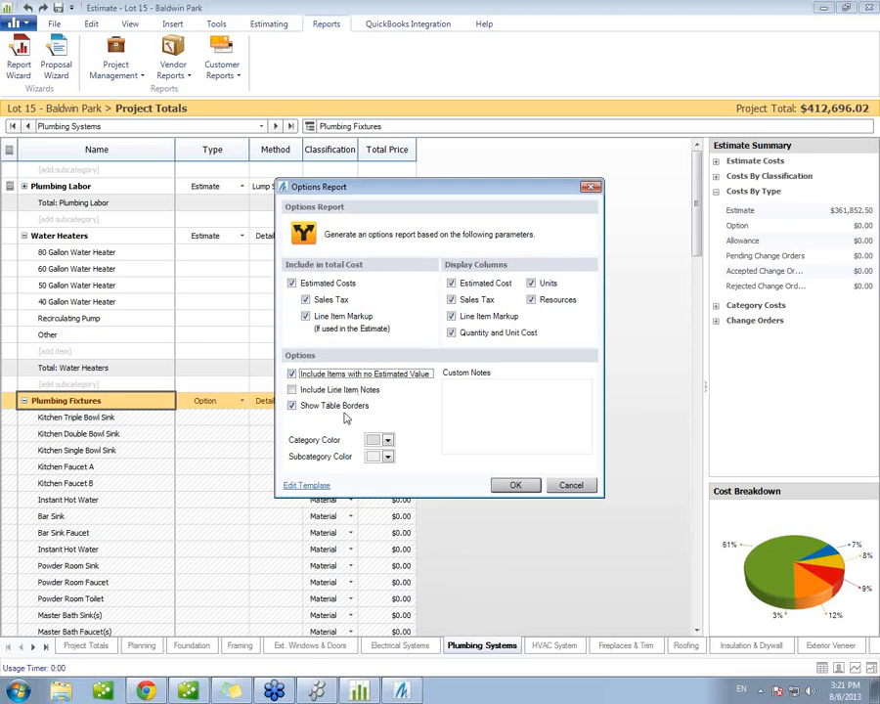
pyautogui.click(518, 487)
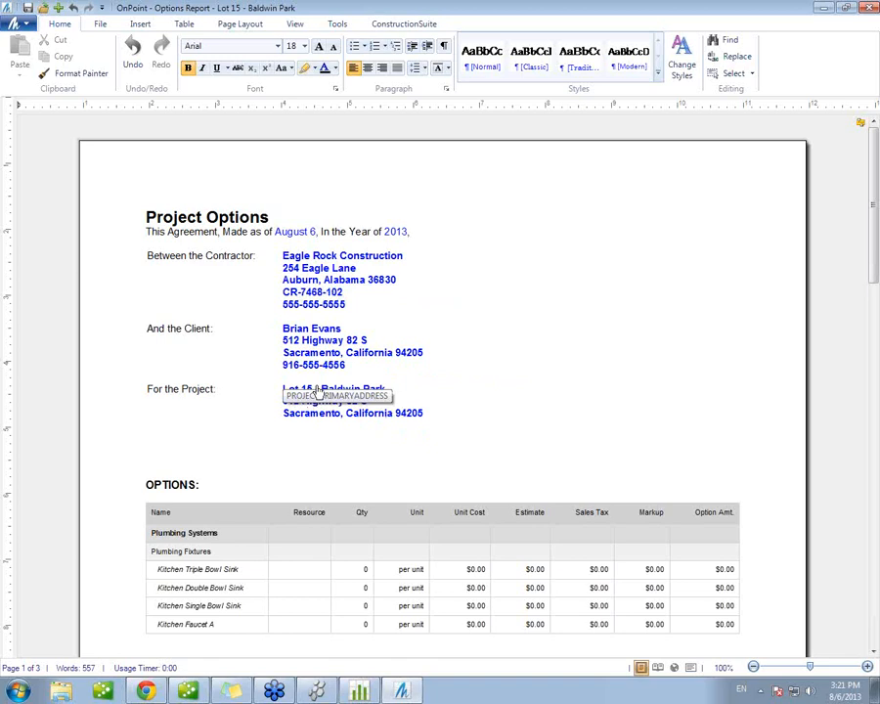
# Step: Examine the options report from the contract details through the plumbing fixtures table to its total row
pyautogui.click(524, 400)
pyautogui.scroll(-2, 526, 417)
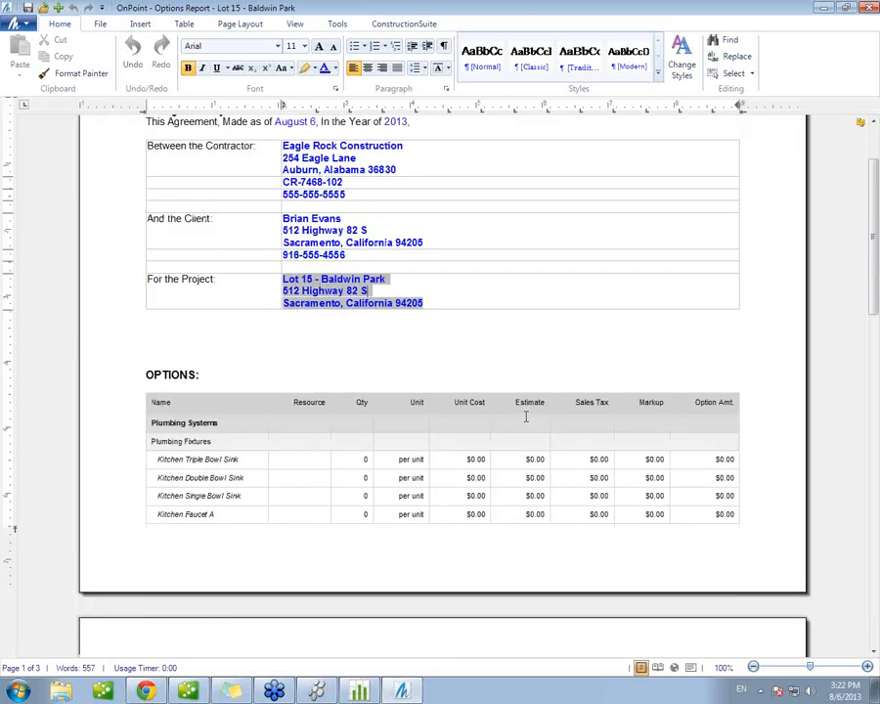
pyautogui.scroll(-1, 526, 416)
pyautogui.scroll(-2, 526, 416)
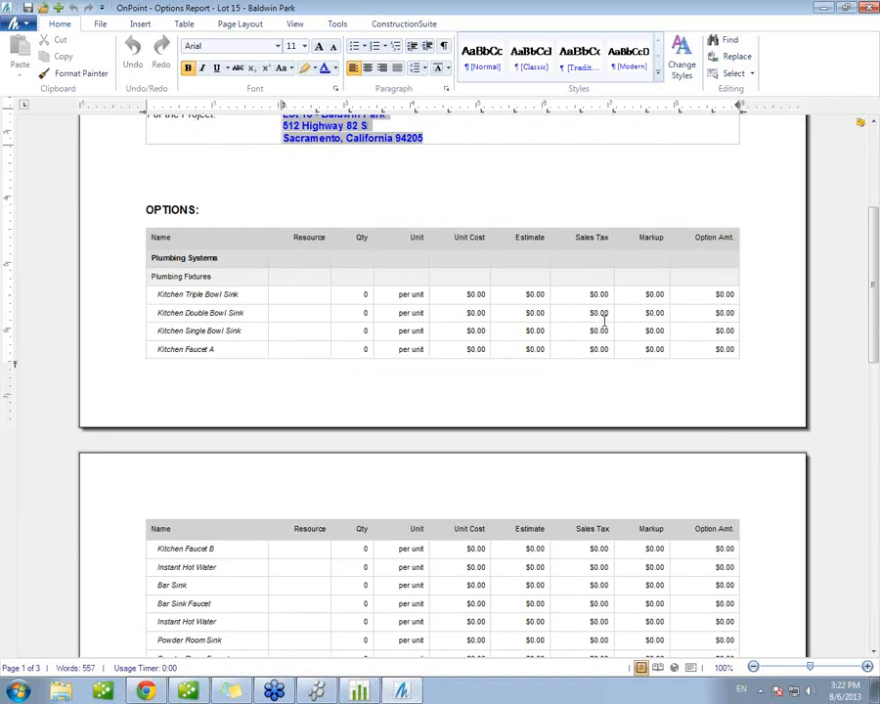
pyautogui.scroll(-1, 604, 321)
pyautogui.scroll(-5, 604, 320)
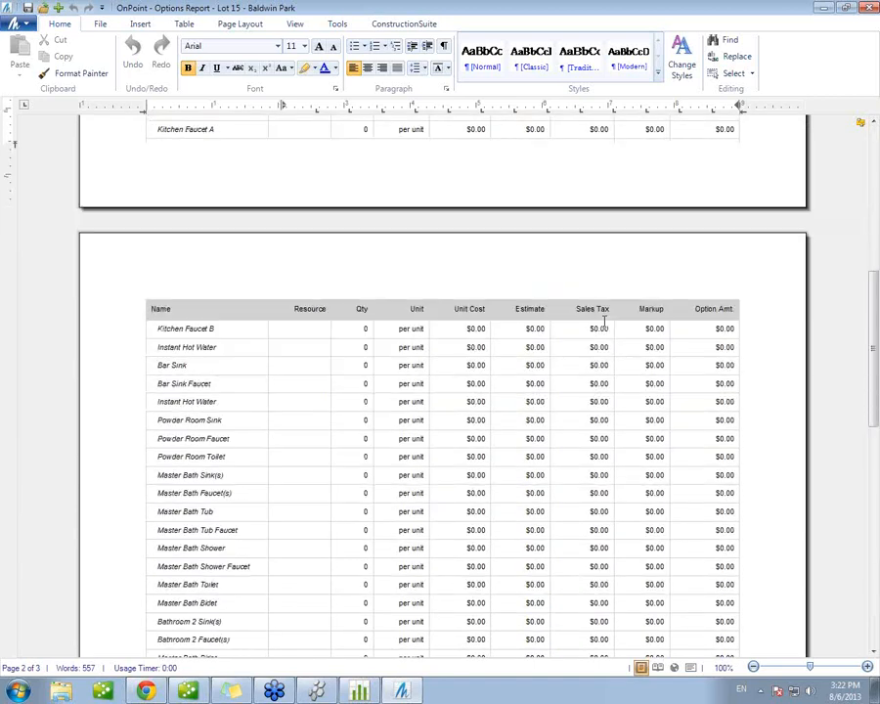
pyautogui.scroll(-3, 604, 320)
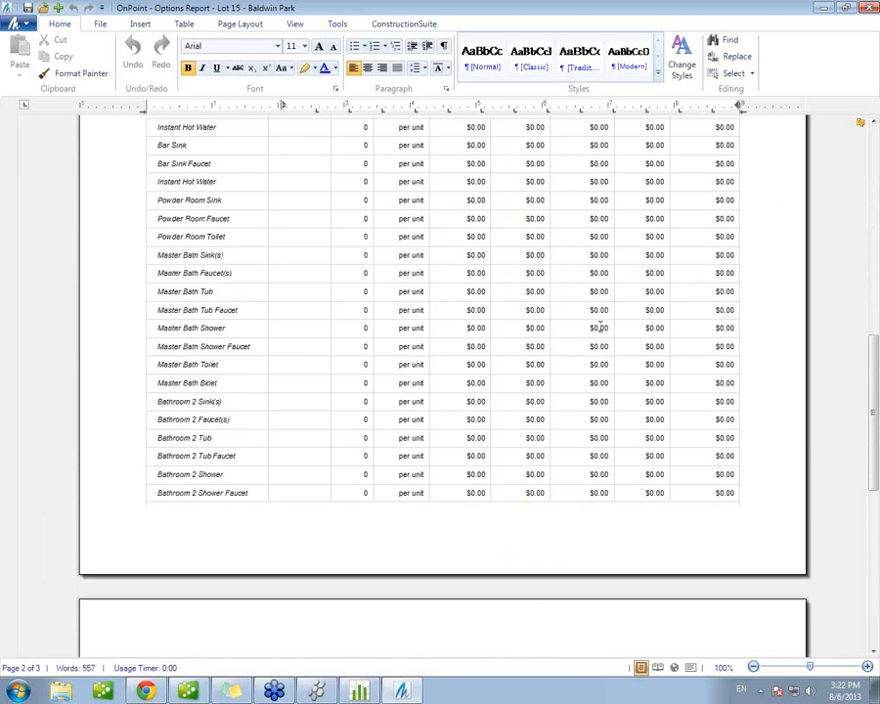
pyautogui.scroll(-6, 599, 327)
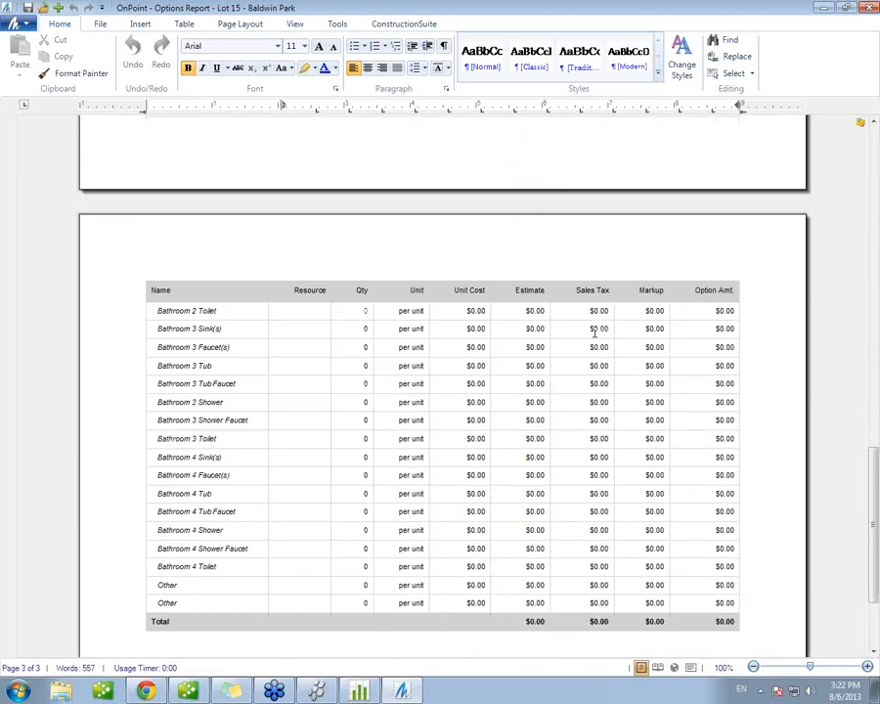
pyautogui.scroll(-1, 594, 333)
pyautogui.scroll(-1, 592, 331)
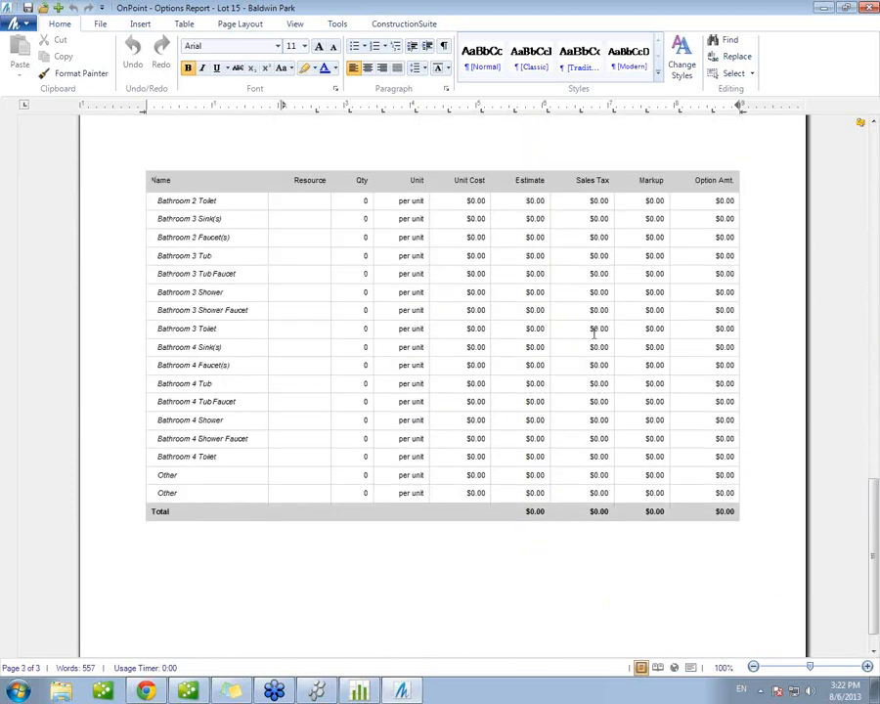
pyautogui.scroll(1, 589, 342)
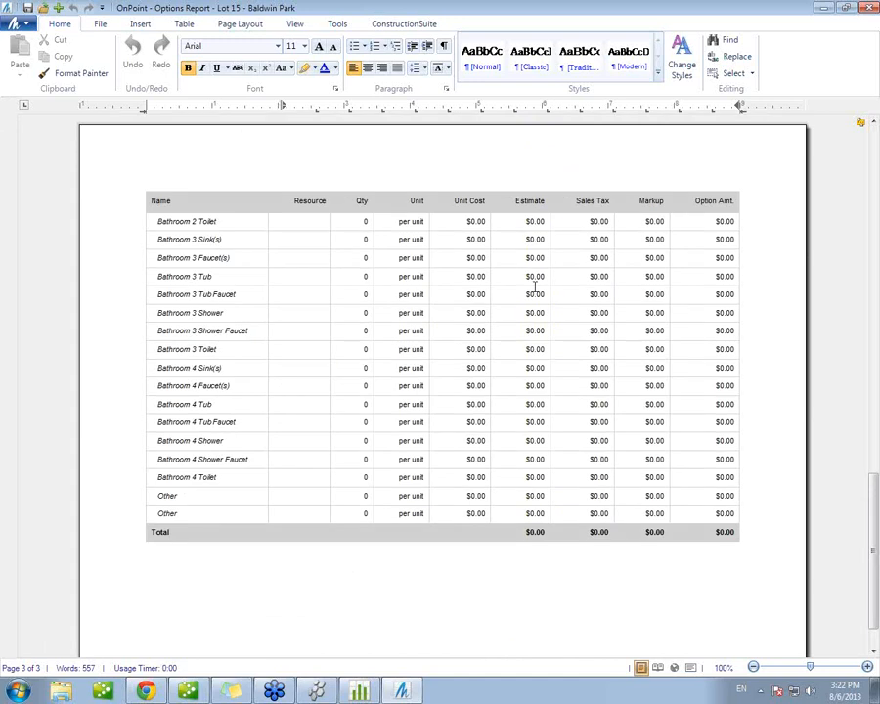
# Step: Save the options report in the Lot 15 - Baldwin Park project folder as "Options Report - Lot 15 - Baldwin Park"
pyautogui.click(26, 8)
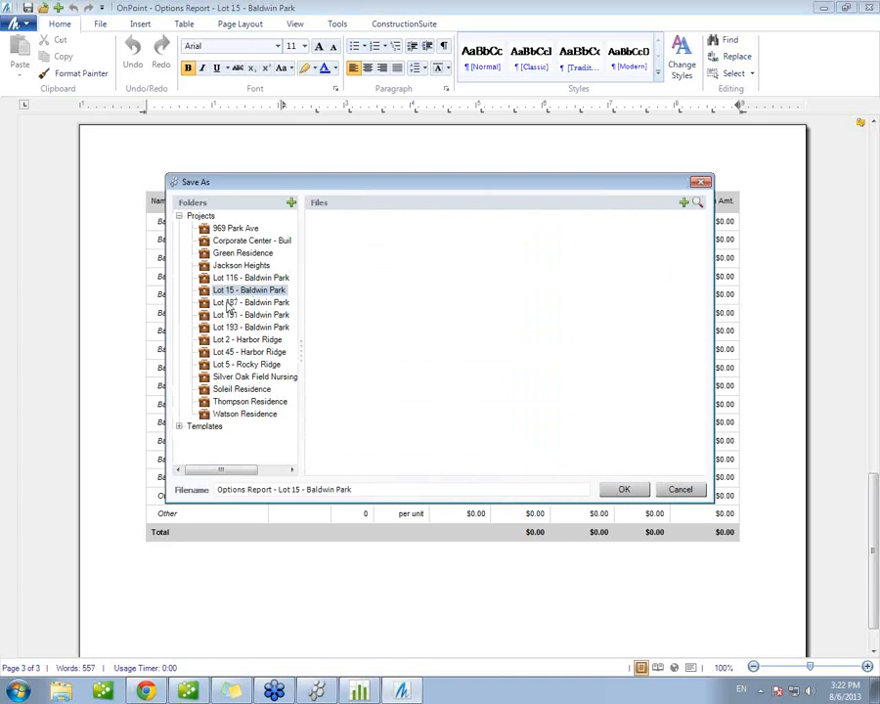
pyautogui.click(626, 490)
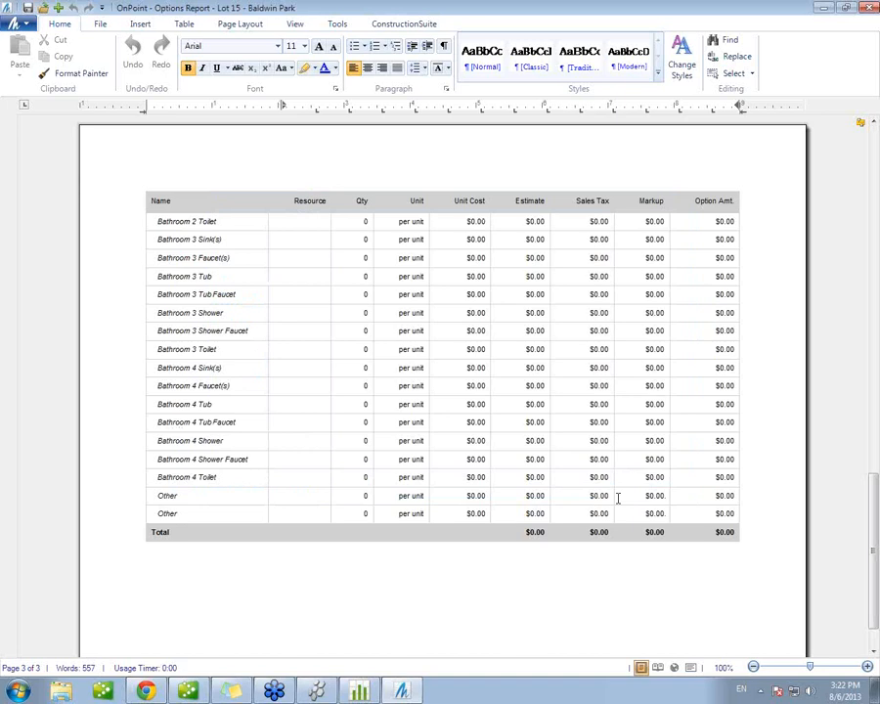
pyautogui.click(340, 26)
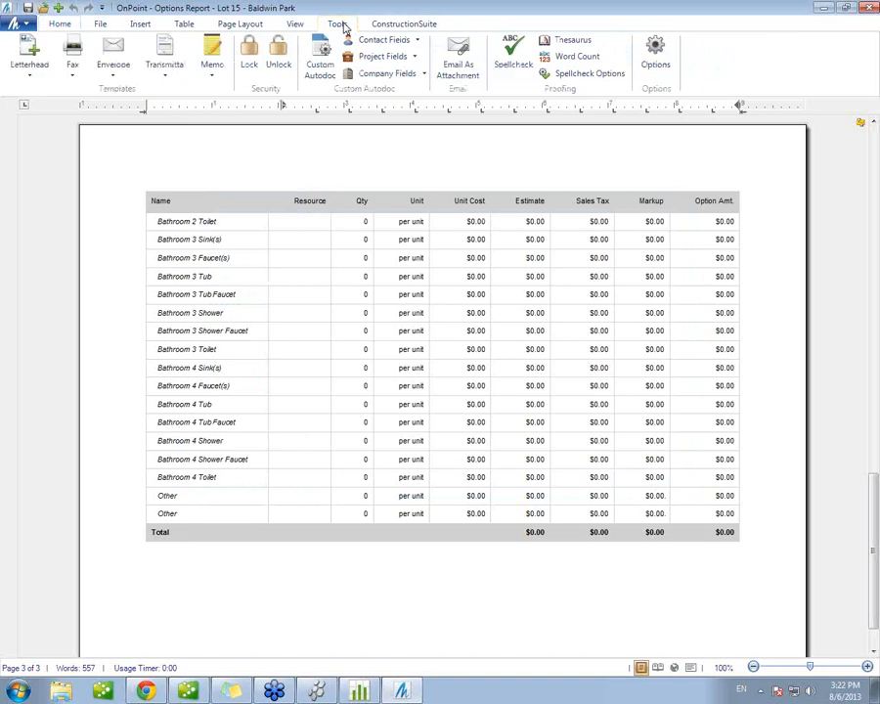
pyautogui.click(466, 82)
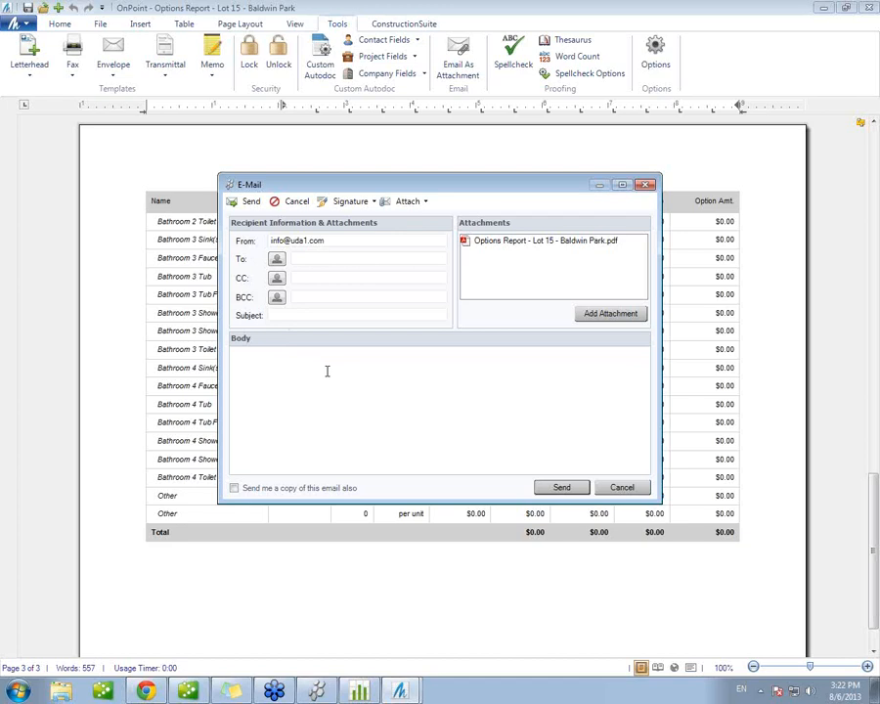
pyautogui.click(234, 488)
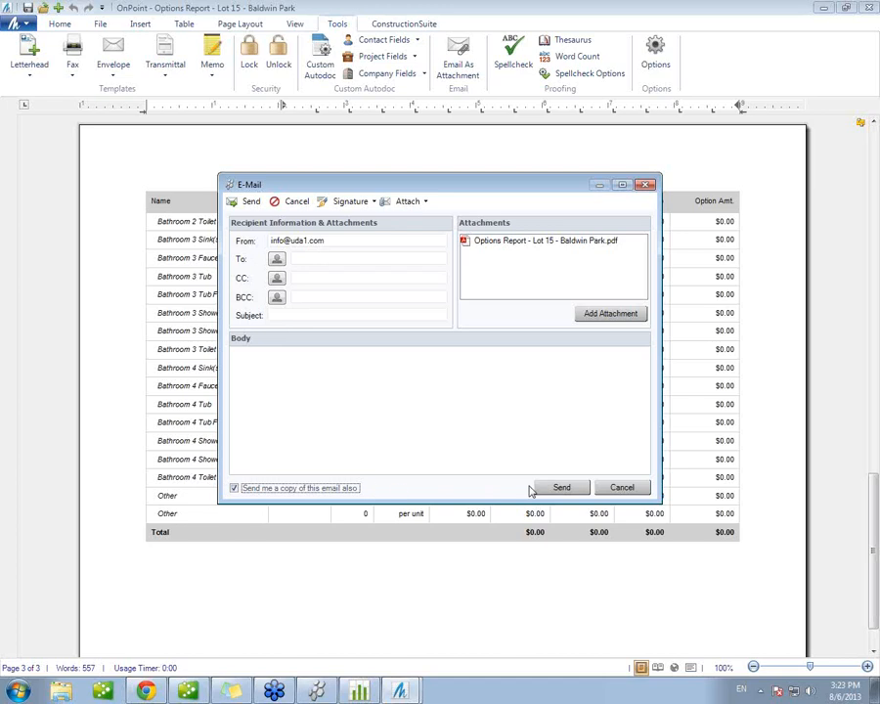
pyautogui.click(616, 487)
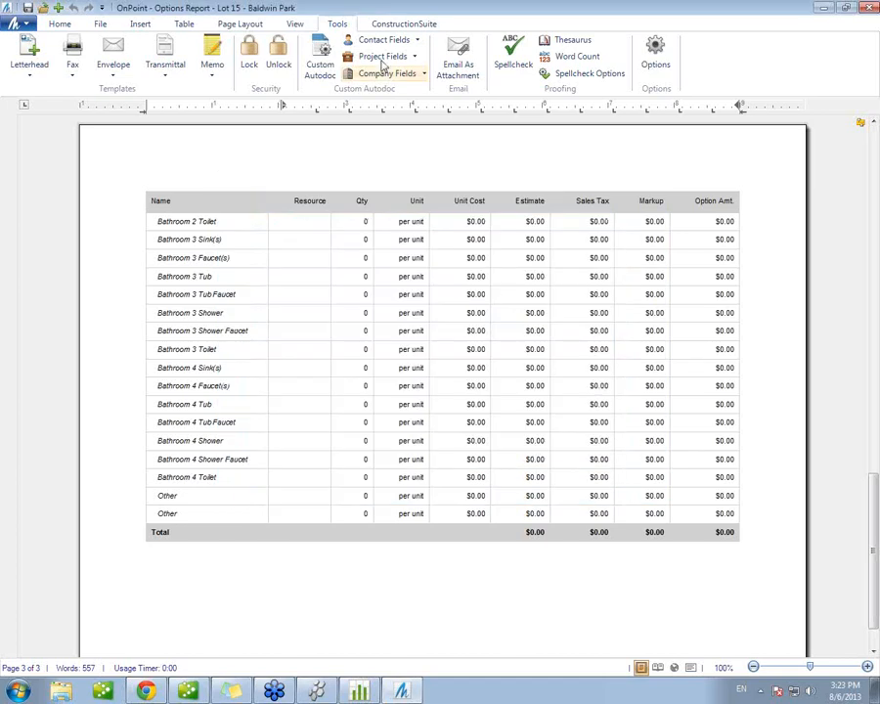
# Step: Close the options report and return to the Lot 15 - Baldwin Park estimate
pyautogui.click(421, 24)
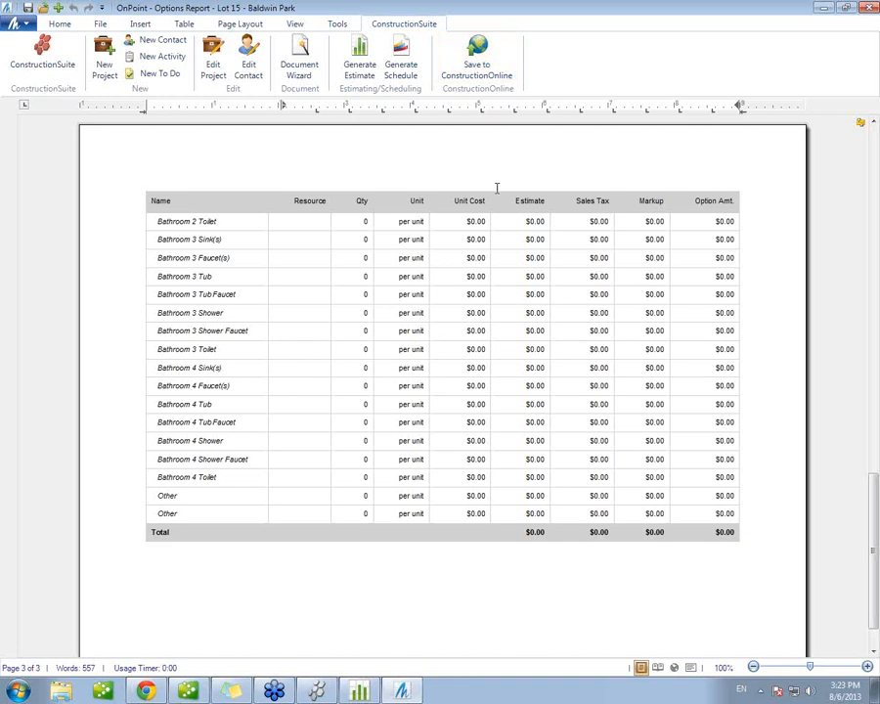
pyautogui.scroll(3, 508, 189)
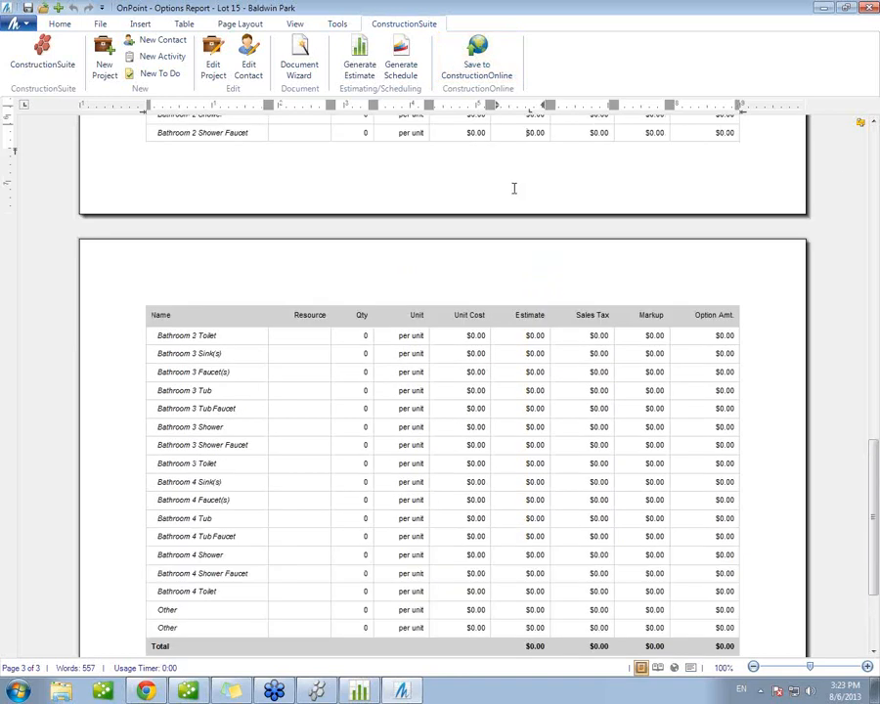
pyautogui.click(869, 8)
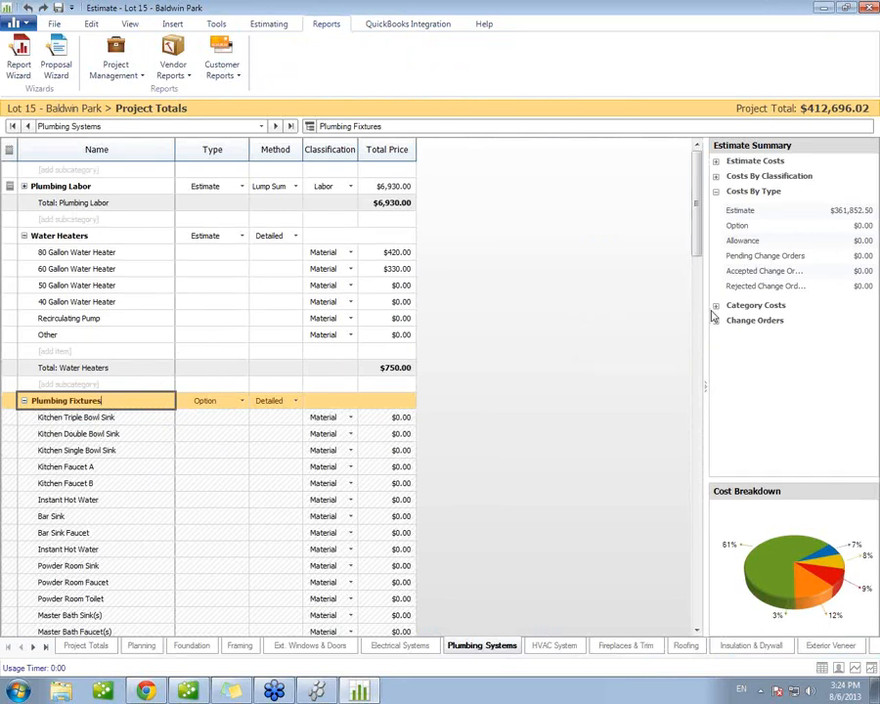
# Step: Review the category costs and the change orders in the estimate summary
pyautogui.click(714, 306)
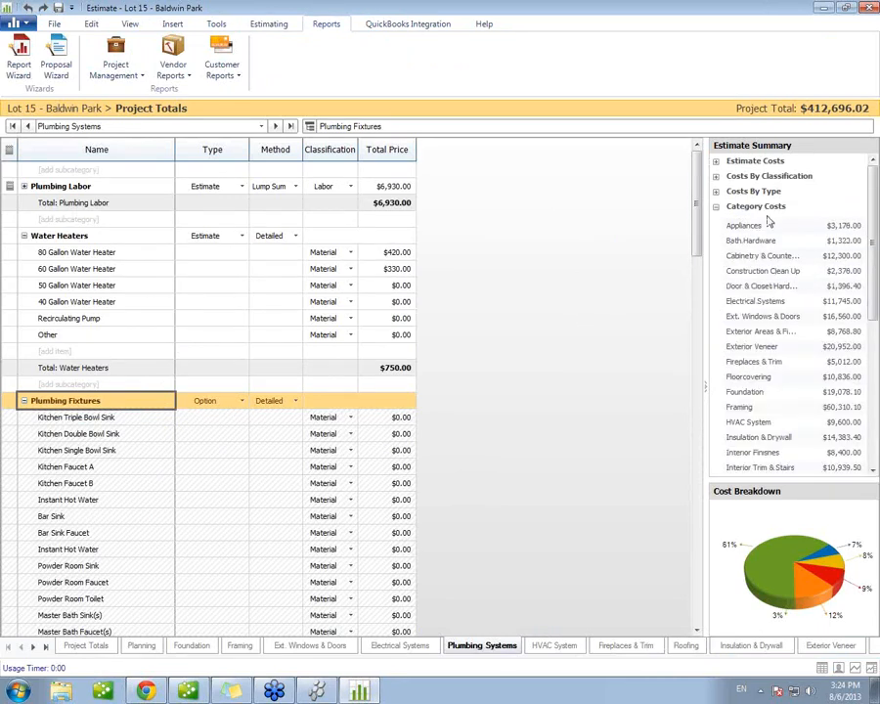
pyautogui.moveTo(874, 265); pyautogui.dragTo(876, 409)
pyautogui.click(715, 468)
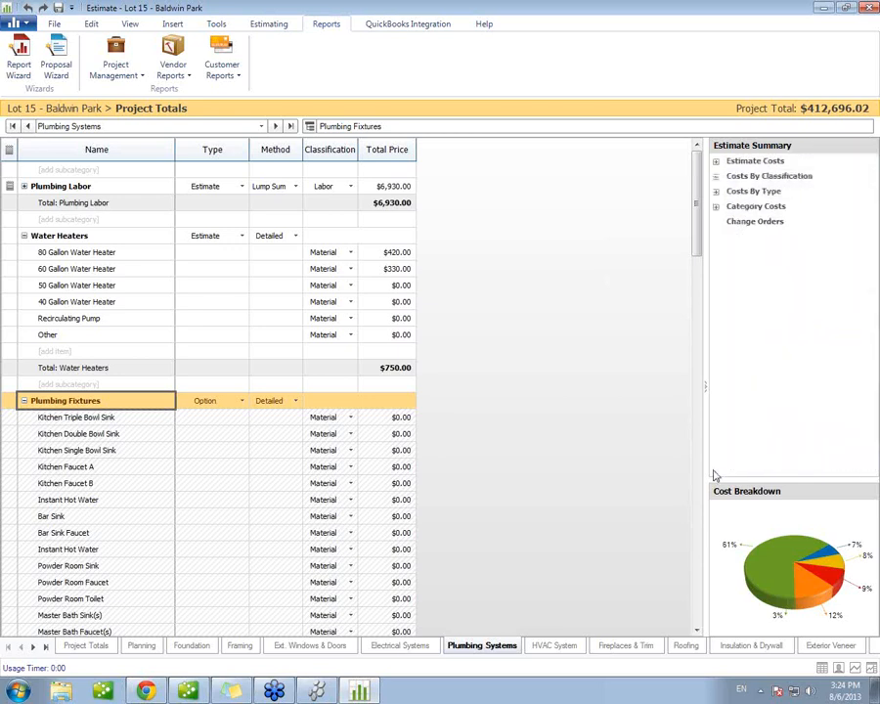
# Step: Show the Description column in the Plumbing Systems sheet and widen it so its heading fits
pyautogui.rightClick(347, 154)
pyautogui.click(380, 179)
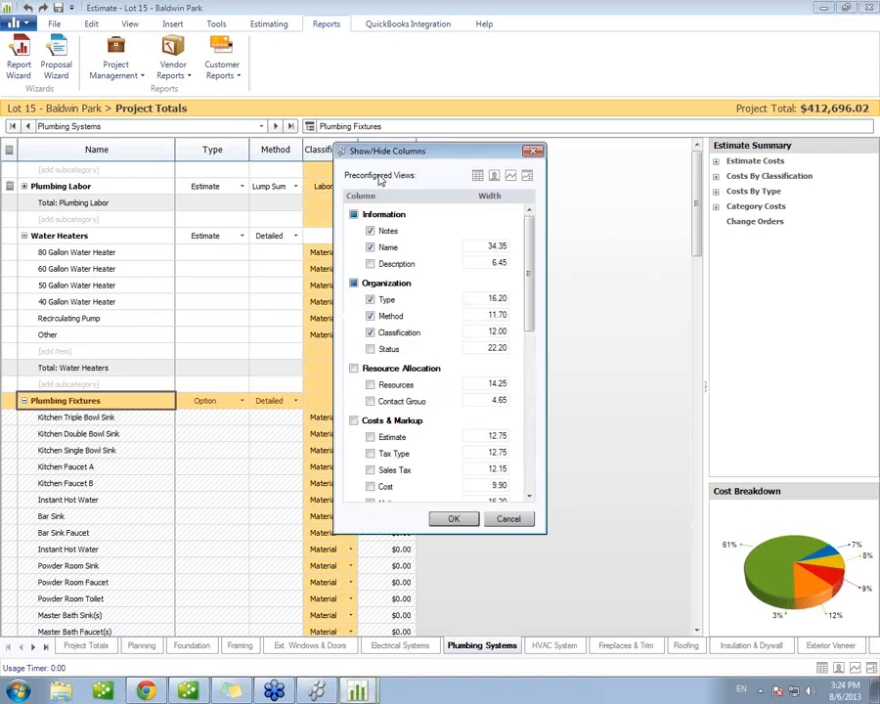
pyautogui.moveTo(526, 230); pyautogui.dragTo(526, 248)
pyautogui.click(370, 232)
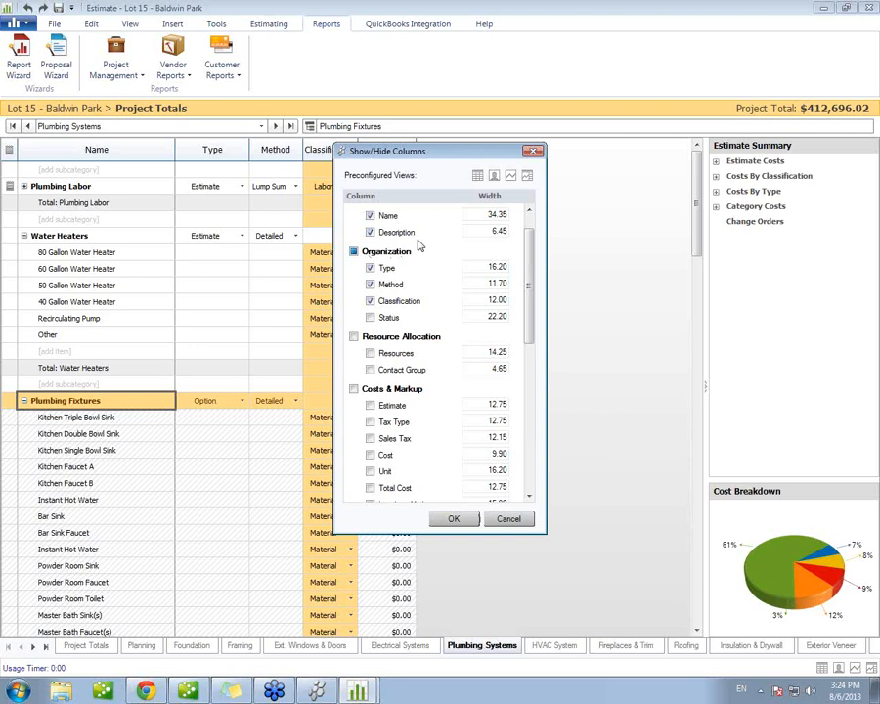
pyautogui.click(455, 519)
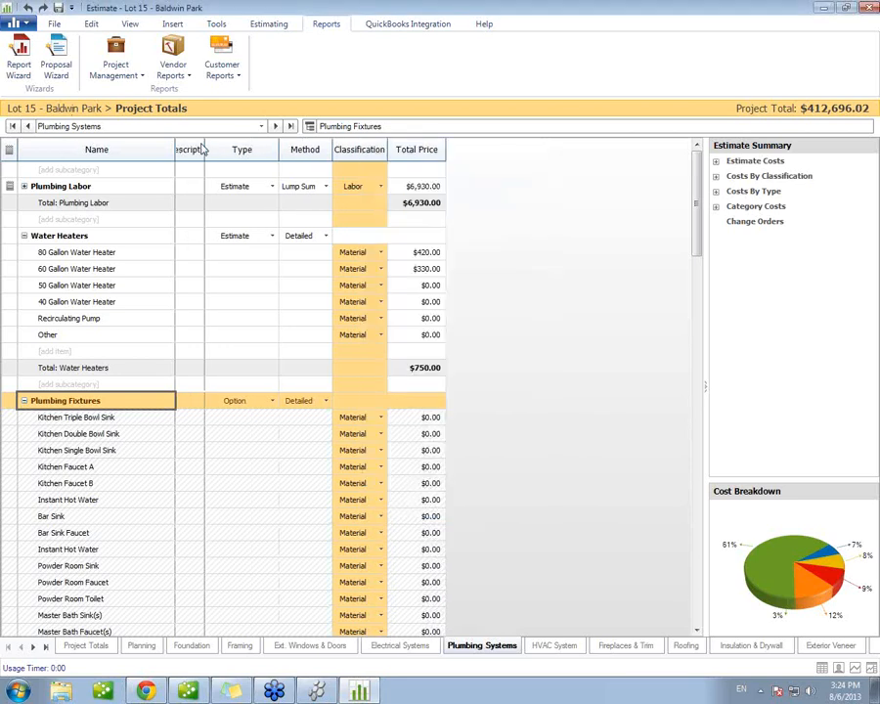
pyautogui.moveTo(204, 149); pyautogui.dragTo(276, 148)
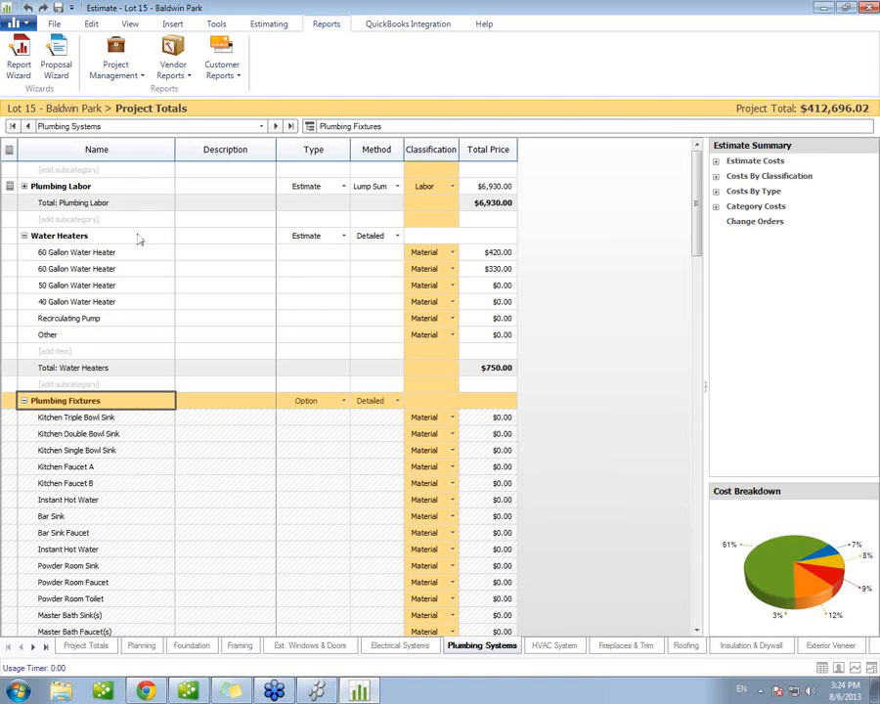
# Step: Open the 80 Gallon Water Heater's item information and look through its general, bid and field notes
pyautogui.click(192, 252)
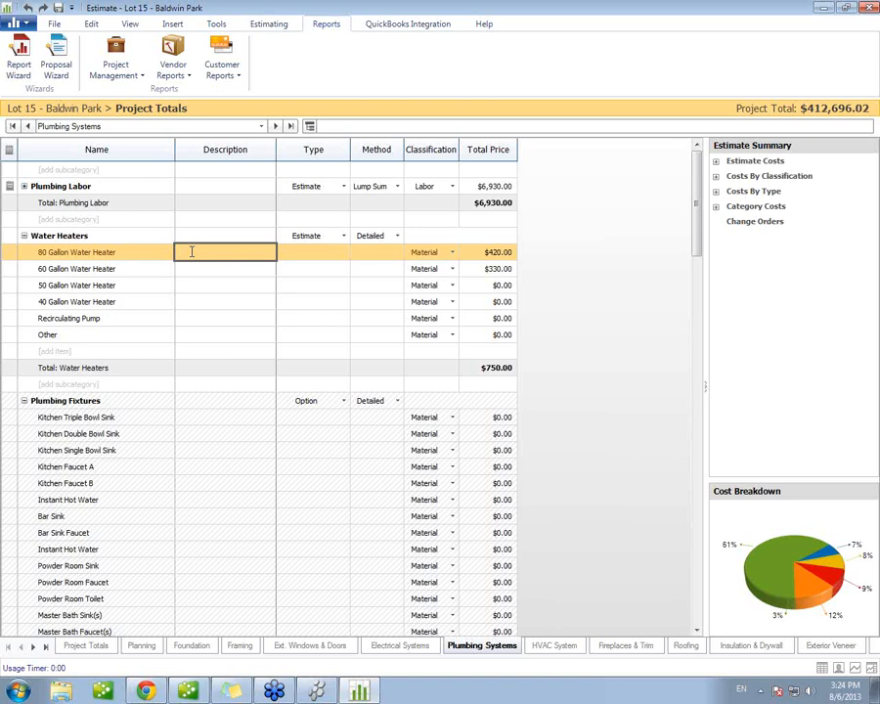
pyautogui.click(12, 255)
pyautogui.doubleClick(12, 255)
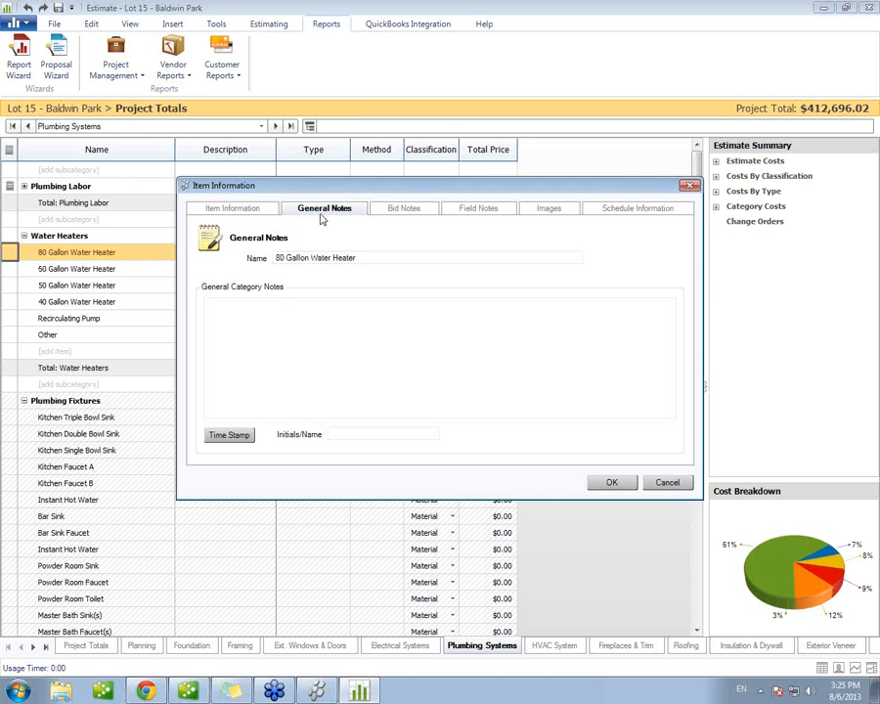
pyautogui.click(405, 211)
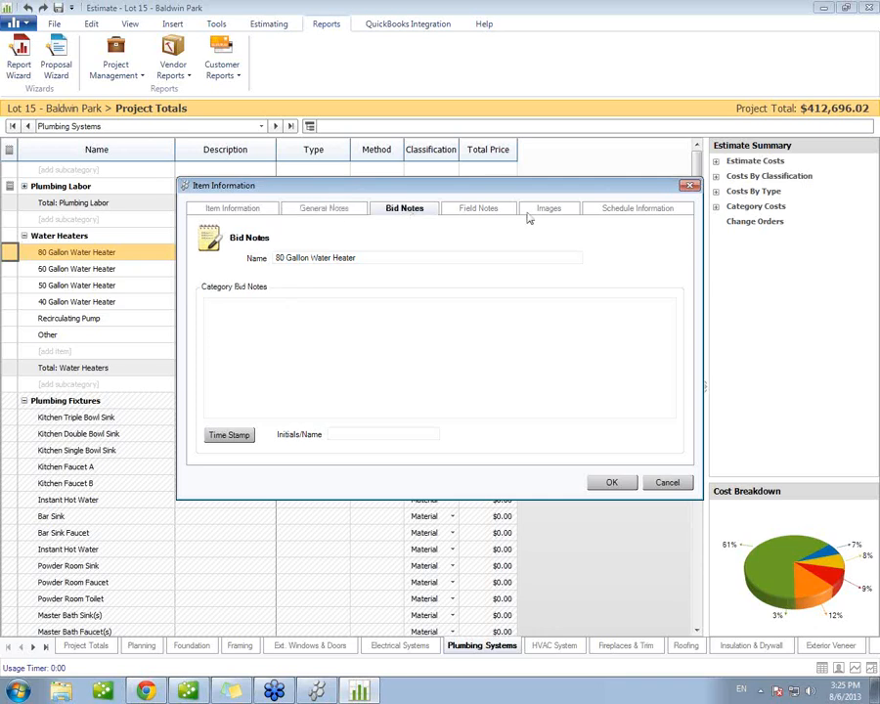
pyautogui.click(499, 217)
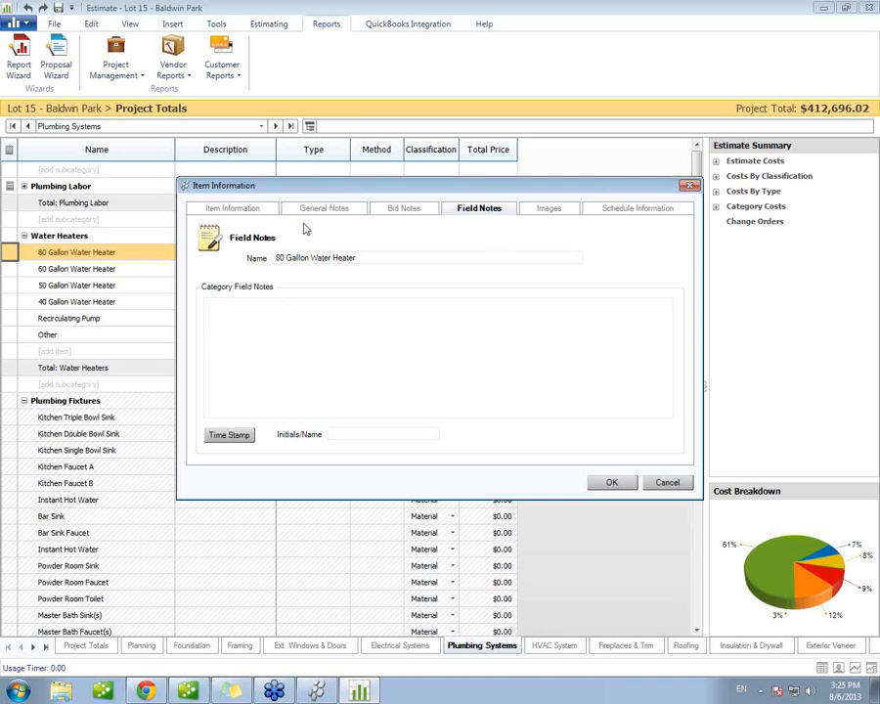
pyautogui.click(332, 213)
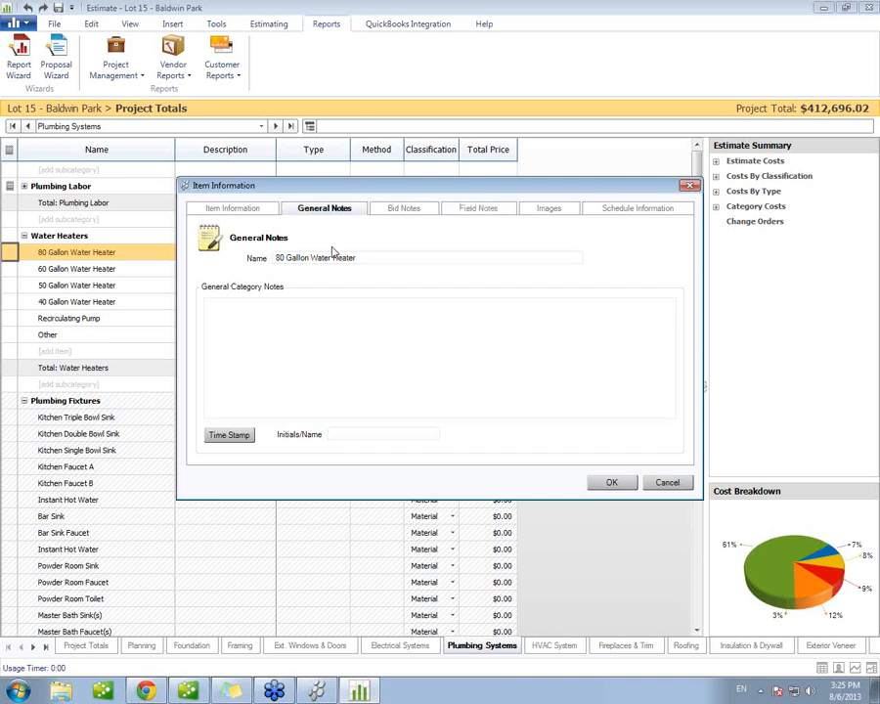
# Step: Add the general note "af asedrawe asdf" to the 80 Gallon Water Heater, time-stamped with the initials "rep"
pyautogui.click(295, 309)
pyautogui.write('af asedrawe asdf')
pyautogui.click(353, 432)
pyautogui.write('rew')
pyautogui.press('BackSpace')
pyautogui.write('p')
pyautogui.click(241, 440)
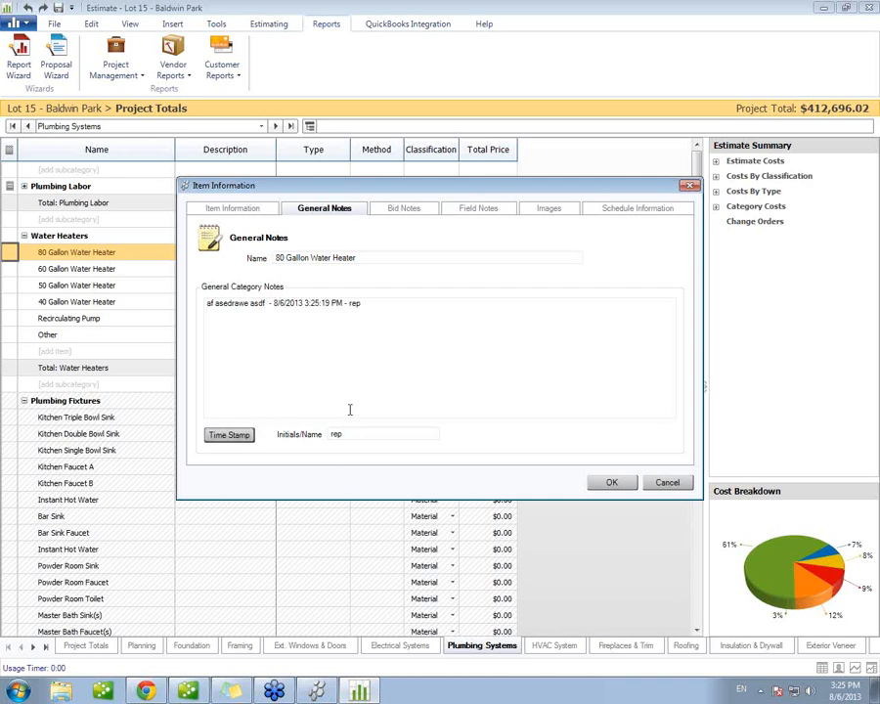
pyautogui.click(610, 482)
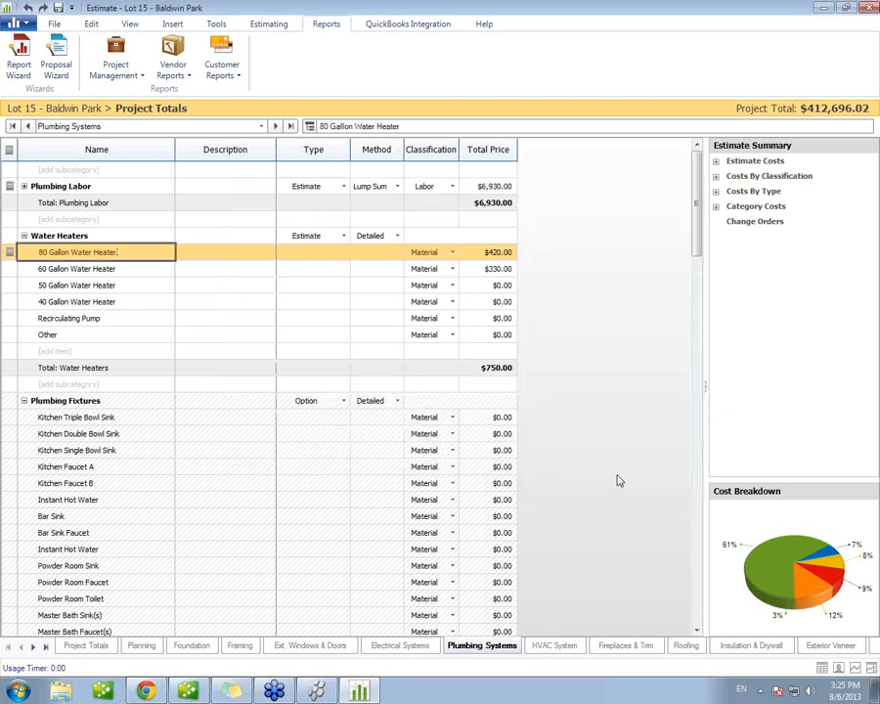
# Step: Show the Resources column in the Plumbing Systems sheet
pyautogui.rightClick(360, 149)
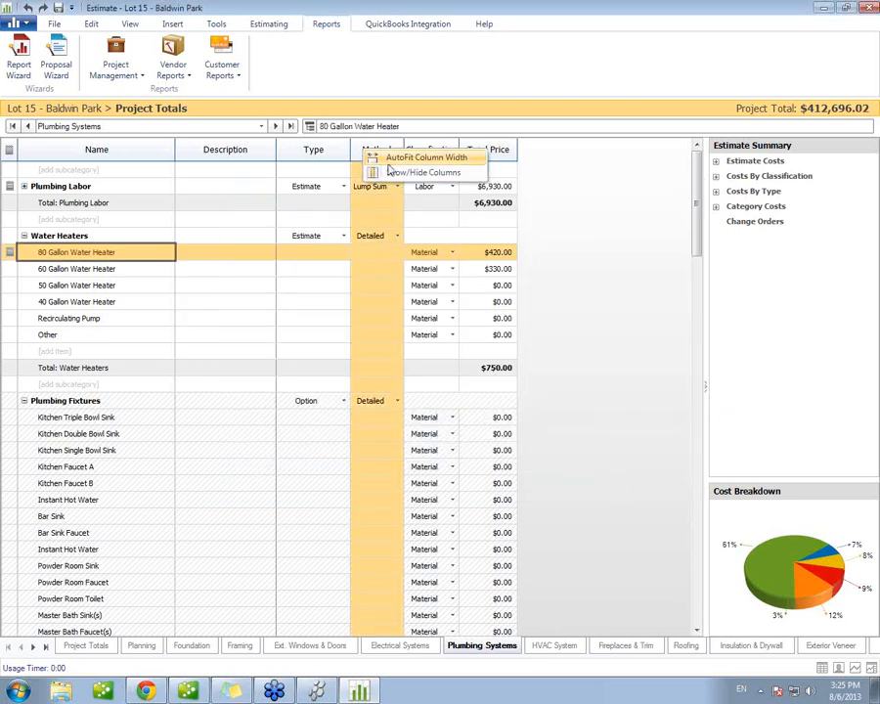
pyautogui.click(403, 175)
pyautogui.moveTo(529, 260); pyautogui.dragTo(528, 298)
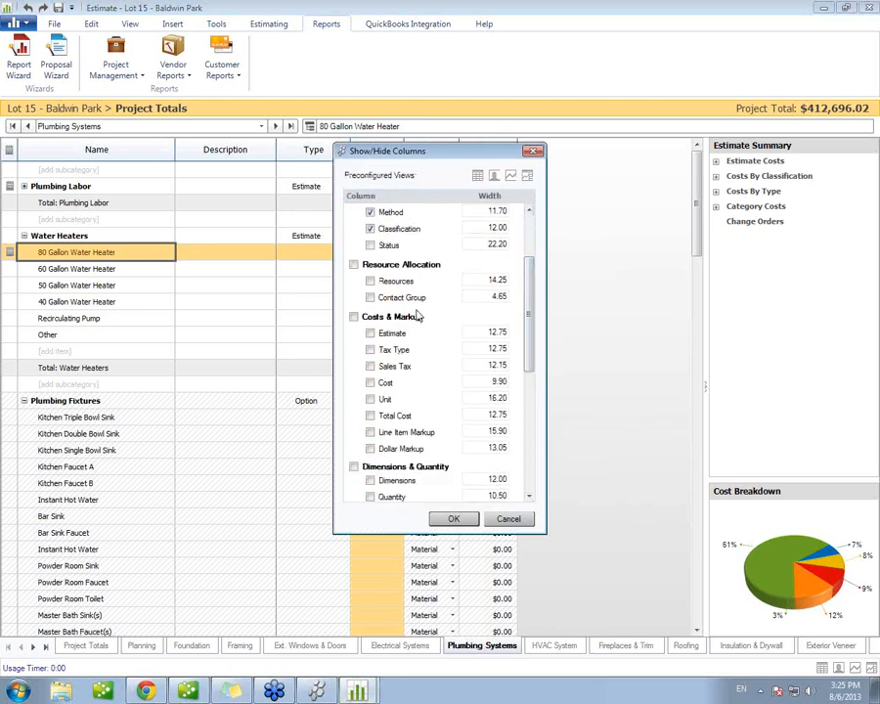
pyautogui.click(370, 282)
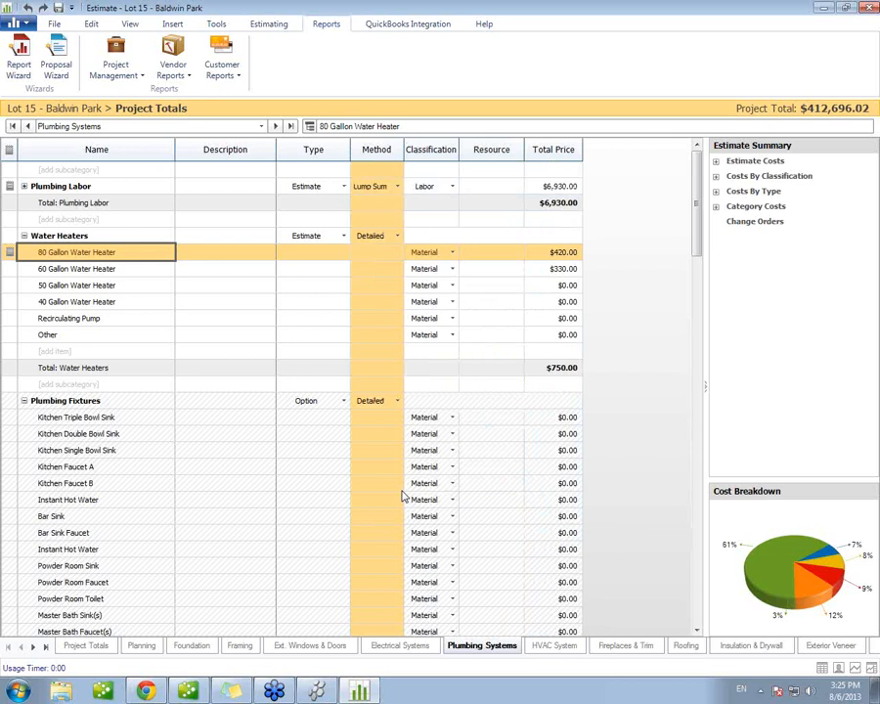
# Step: Assign Ajax Supply as the resource for all items in the Water Heaters subcategory, accepting it despite its expiring certificates
pyautogui.click(481, 256)
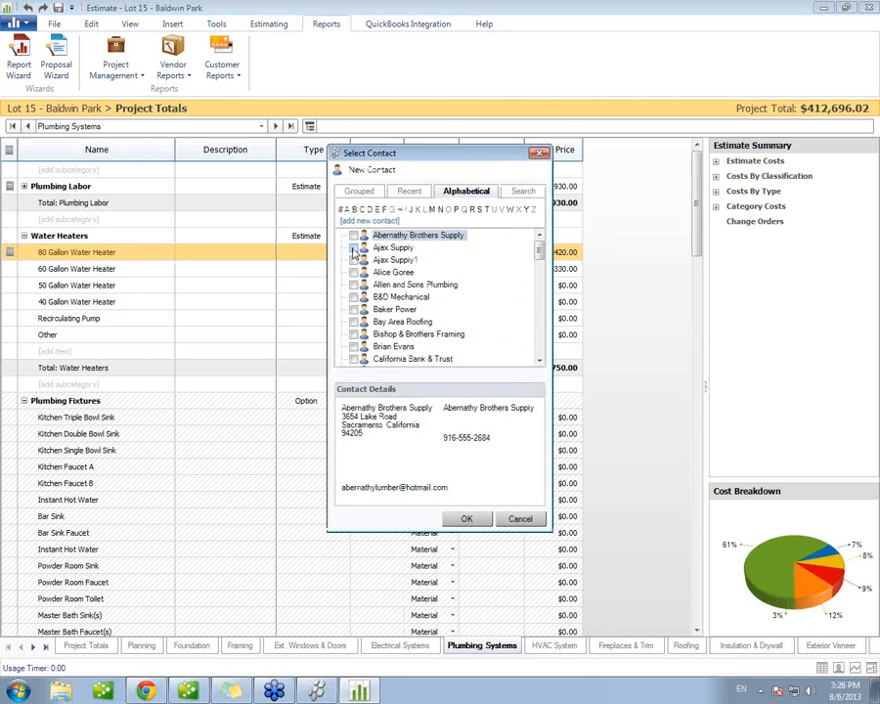
pyautogui.click(353, 247)
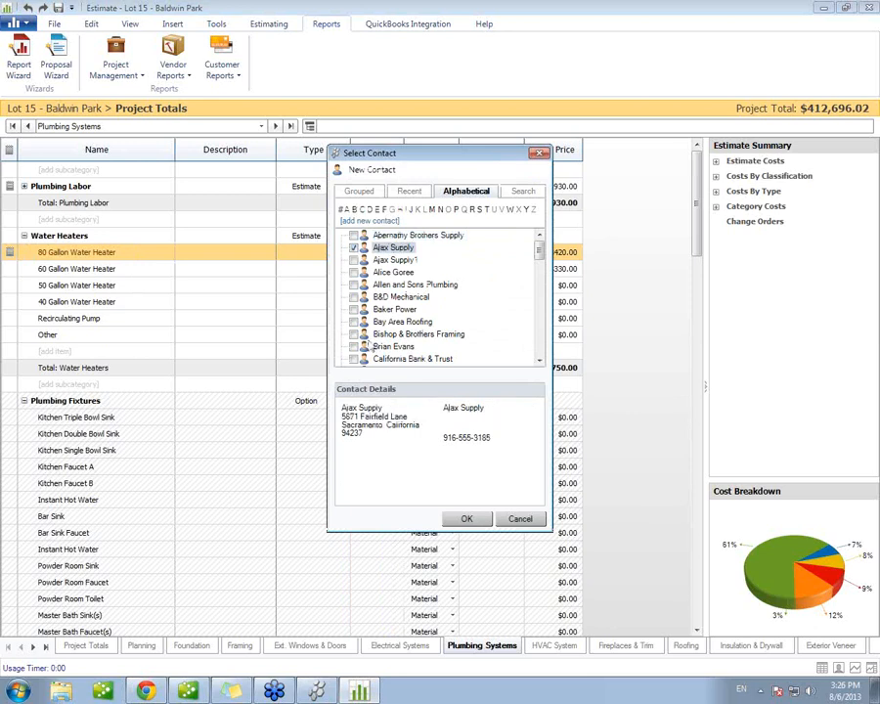
pyautogui.click(466, 519)
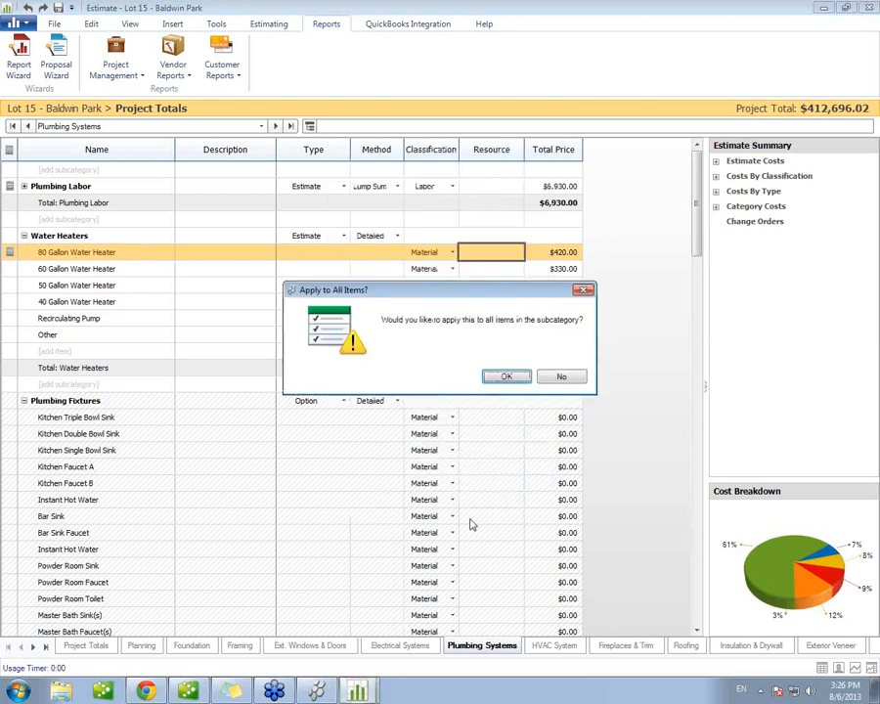
pyautogui.click(506, 378)
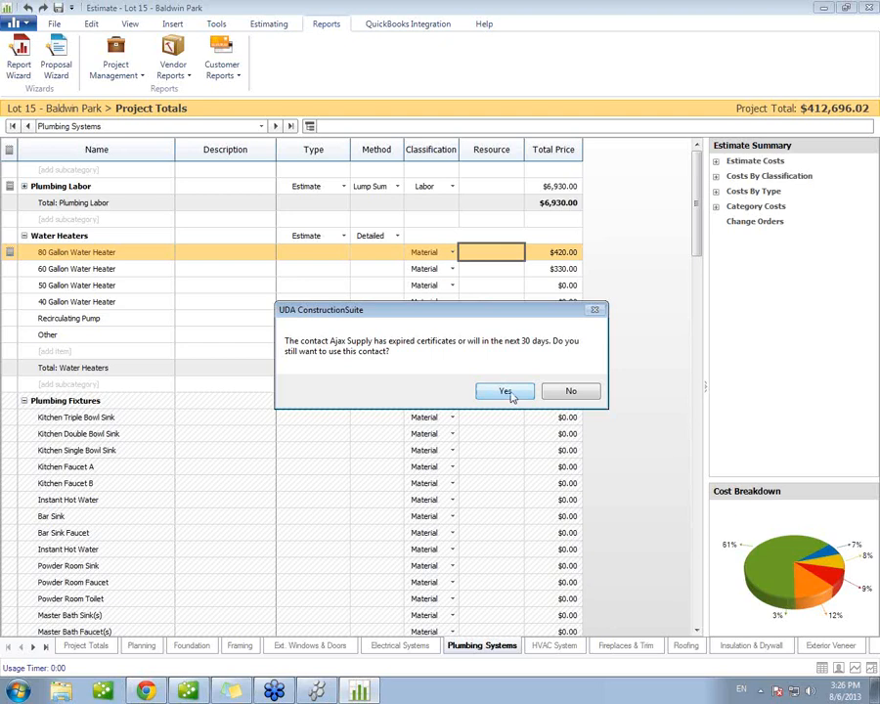
pyautogui.click(506, 392)
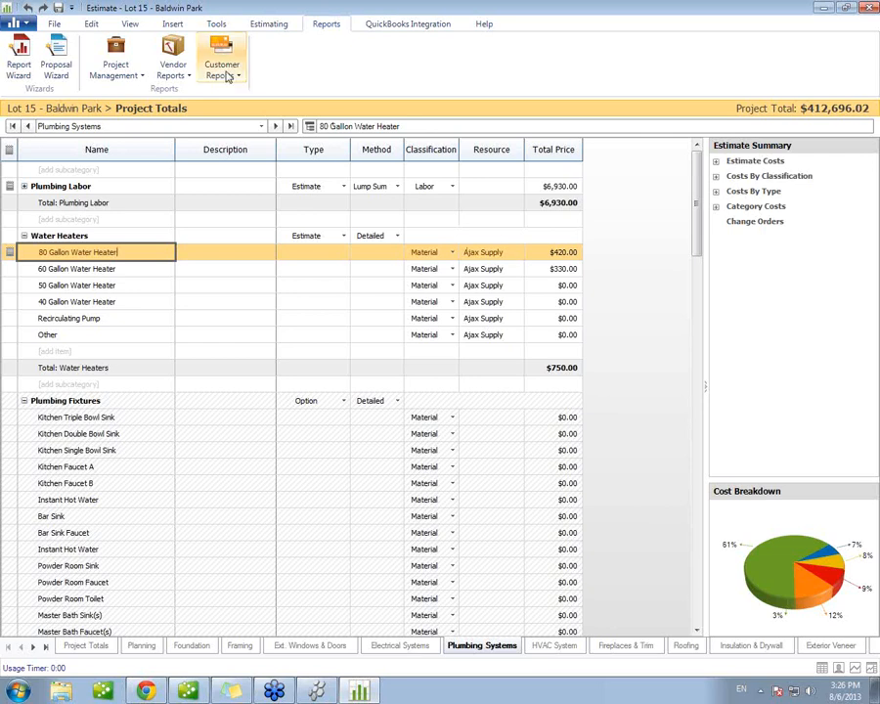
# Step: Start a vendor request for quote and limit it to the Framing category
pyautogui.click(190, 77)
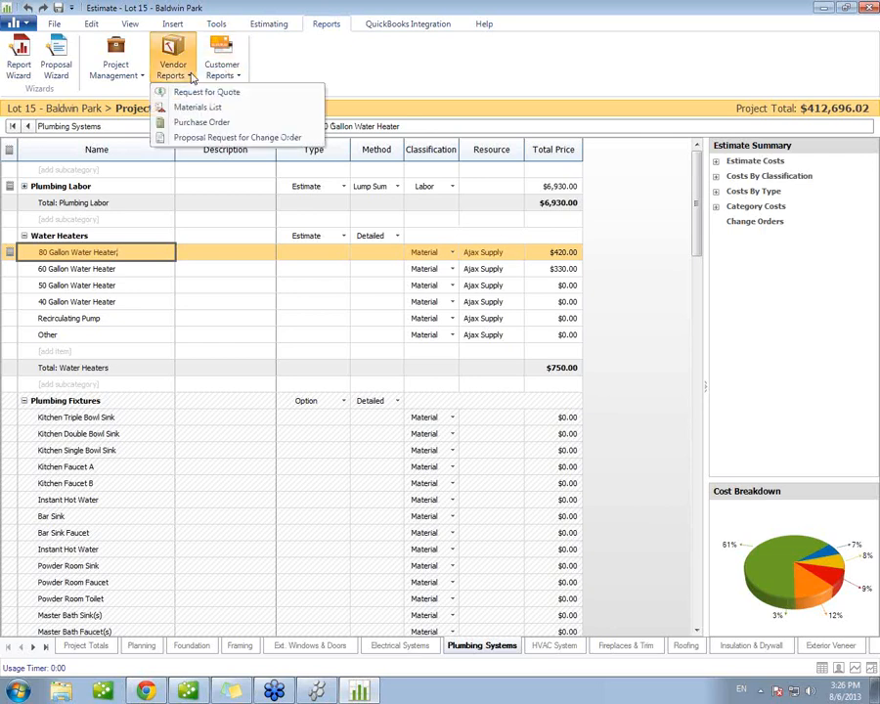
pyautogui.click(254, 94)
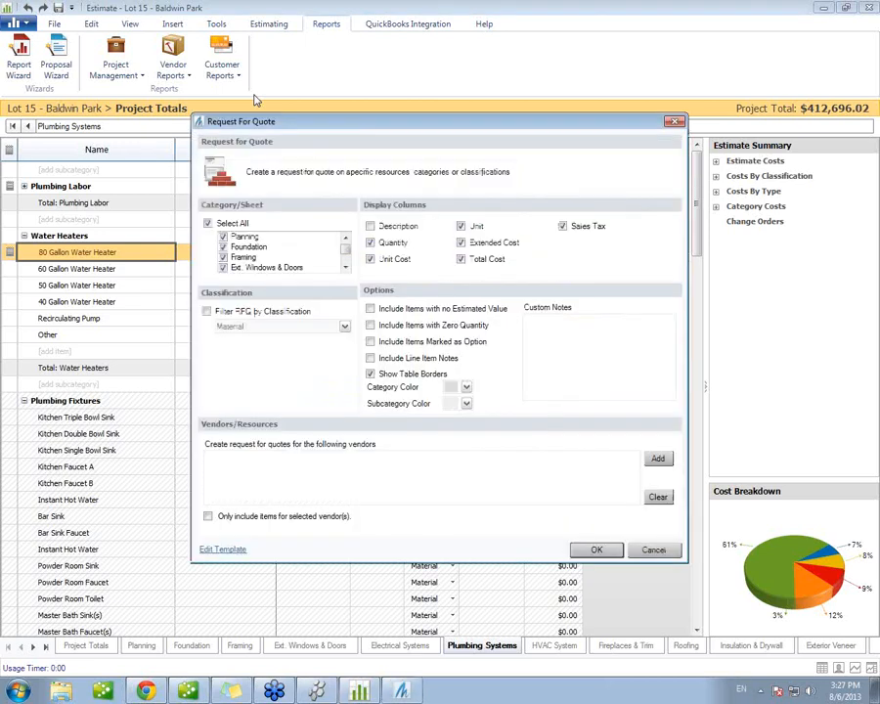
pyautogui.click(207, 223)
pyautogui.click(224, 258)
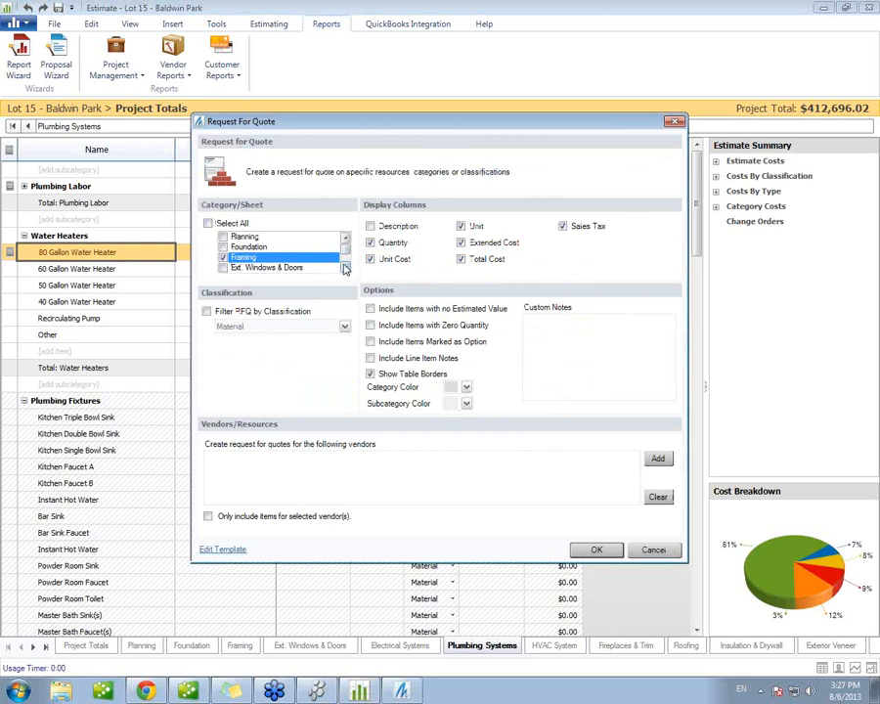
pyautogui.click(345, 267)
pyautogui.click(345, 267)
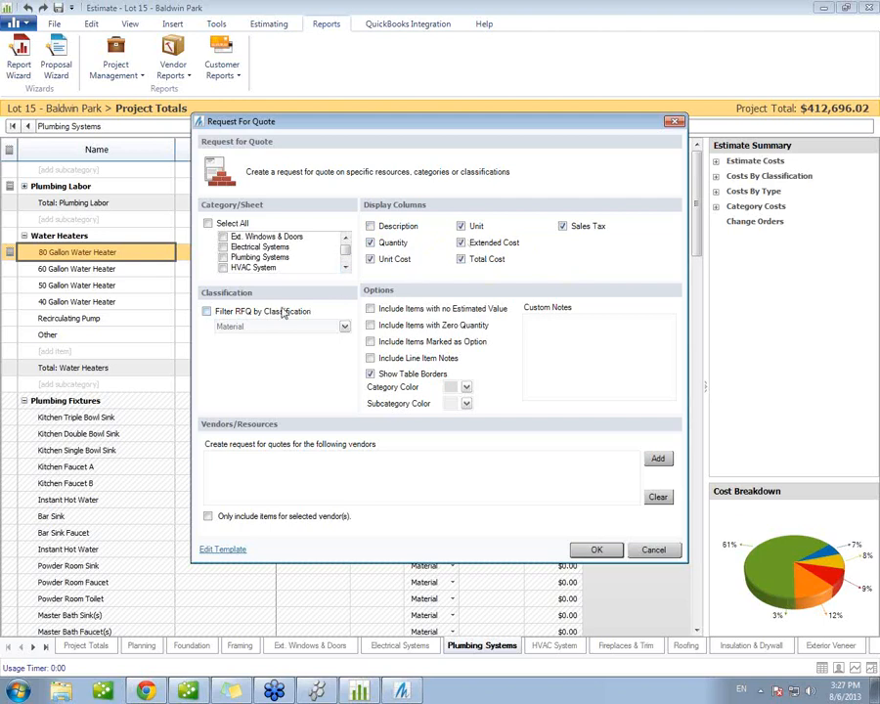
# Step: Filter the request for quote by the Labor classification and include items with no estimated value
pyautogui.click(251, 312)
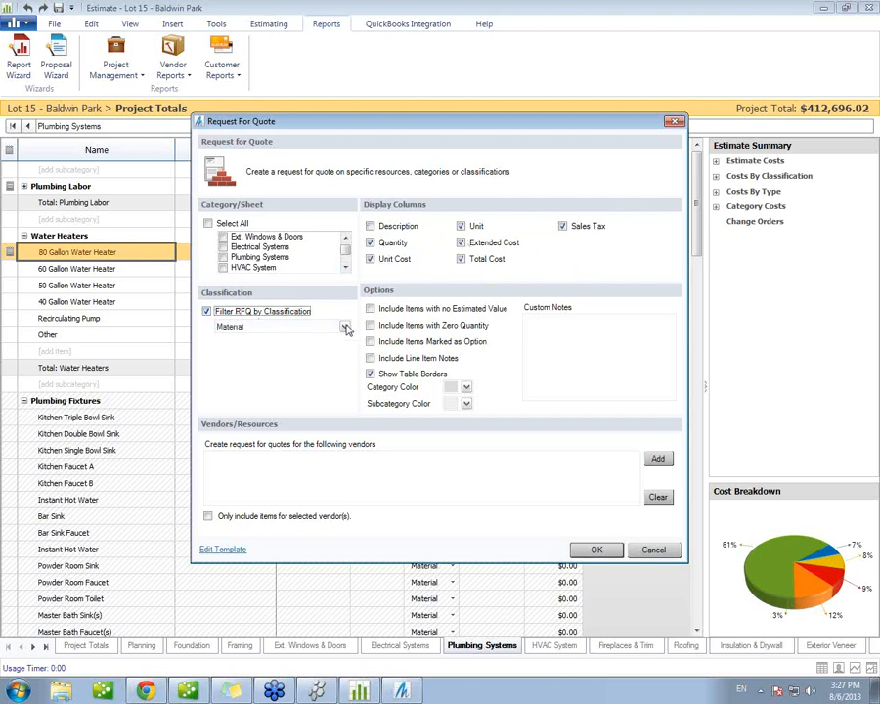
pyautogui.click(344, 327)
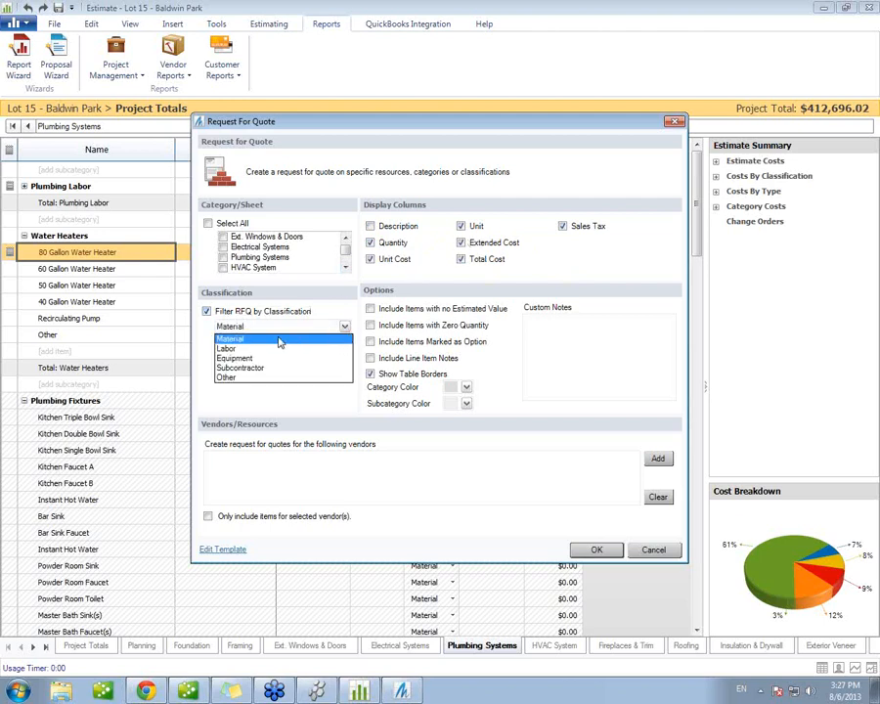
pyautogui.click(234, 338)
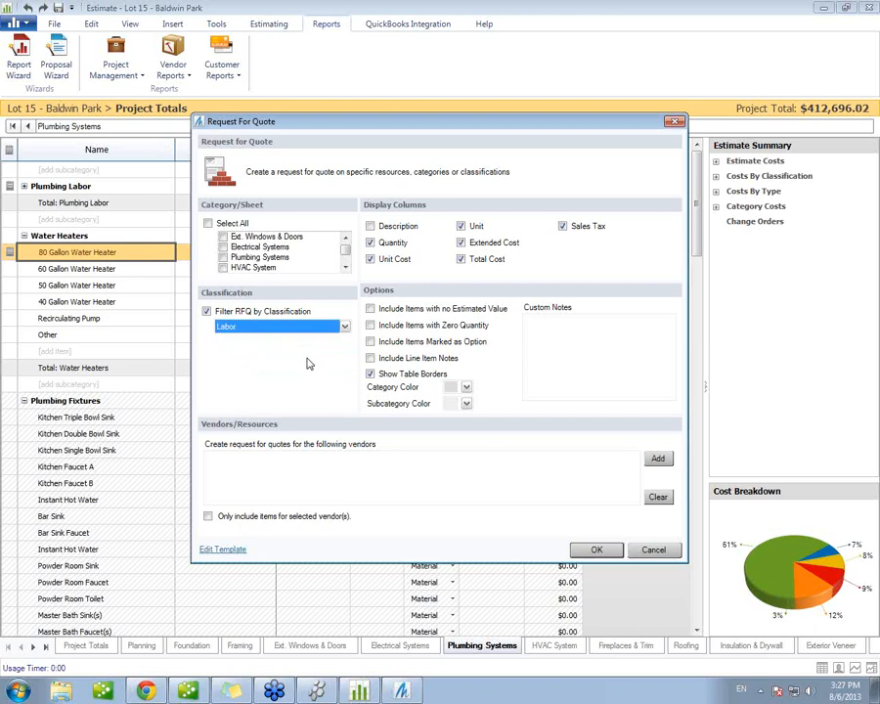
pyautogui.click(380, 309)
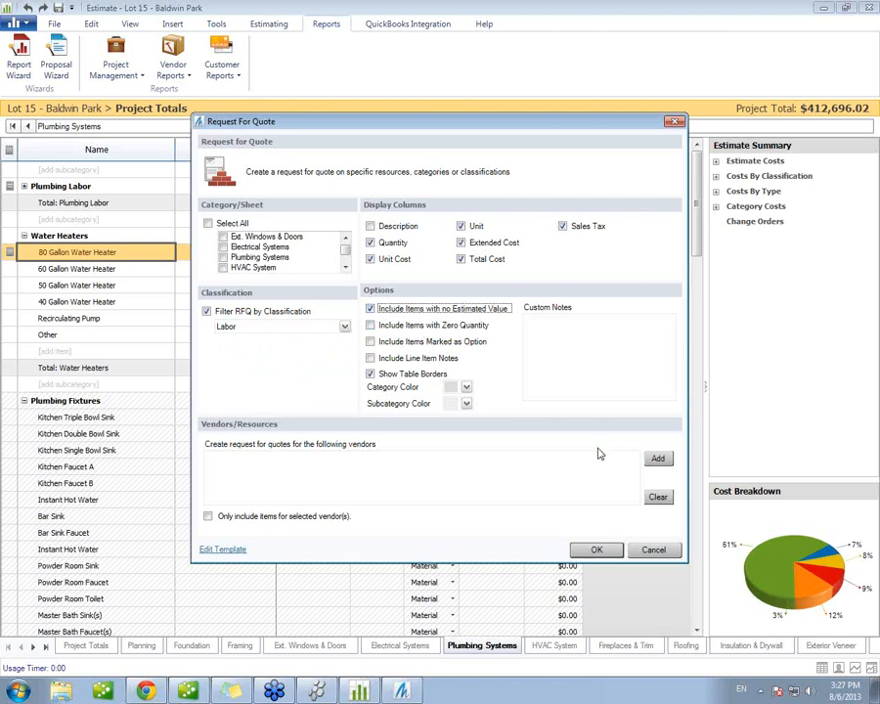
# Step: Open the contact selection for adding vendors to the request for quote and move it aside
pyautogui.click(659, 458)
pyautogui.moveTo(430, 154); pyautogui.dragTo(664, 146)
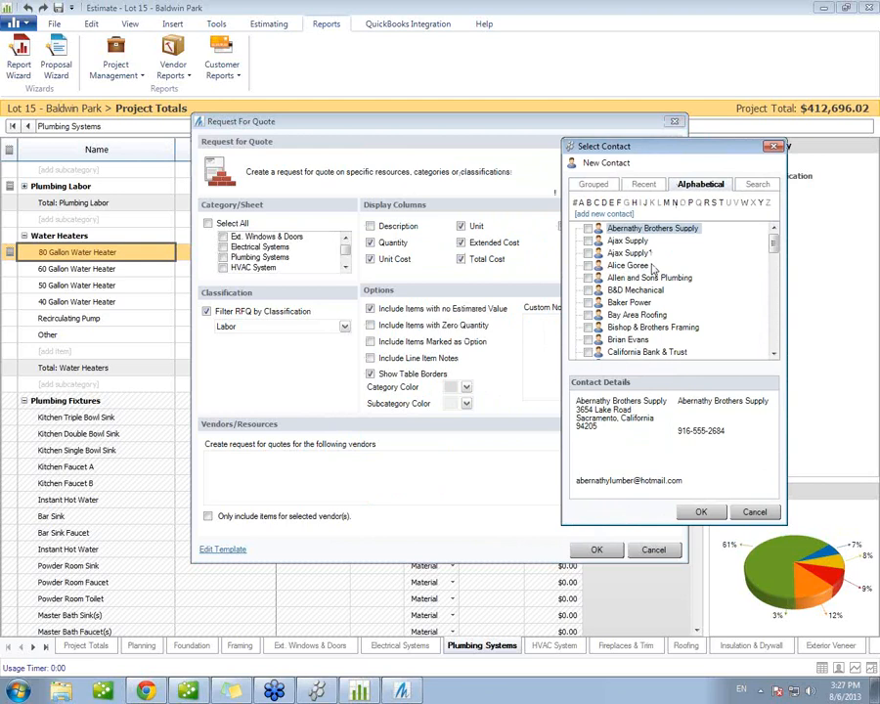
pyautogui.click(590, 185)
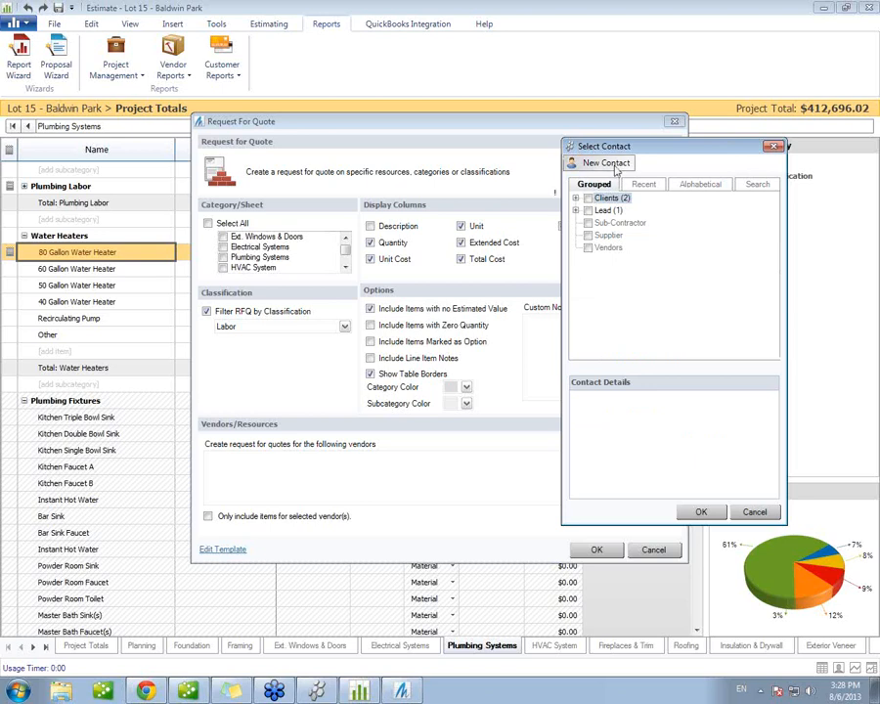
pyautogui.click(586, 164)
pyautogui.click(449, 277)
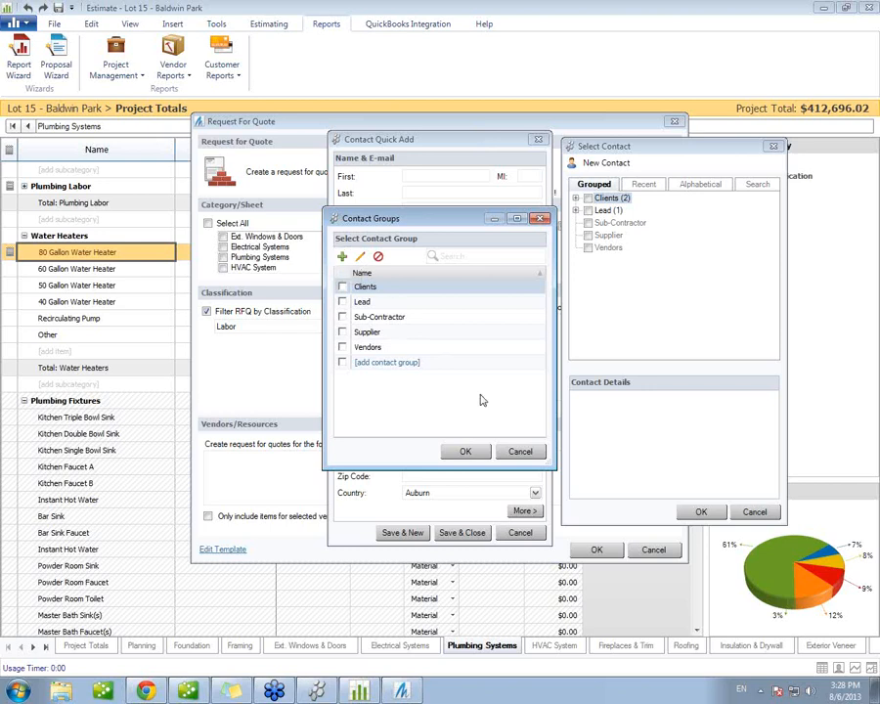
pyautogui.click(527, 451)
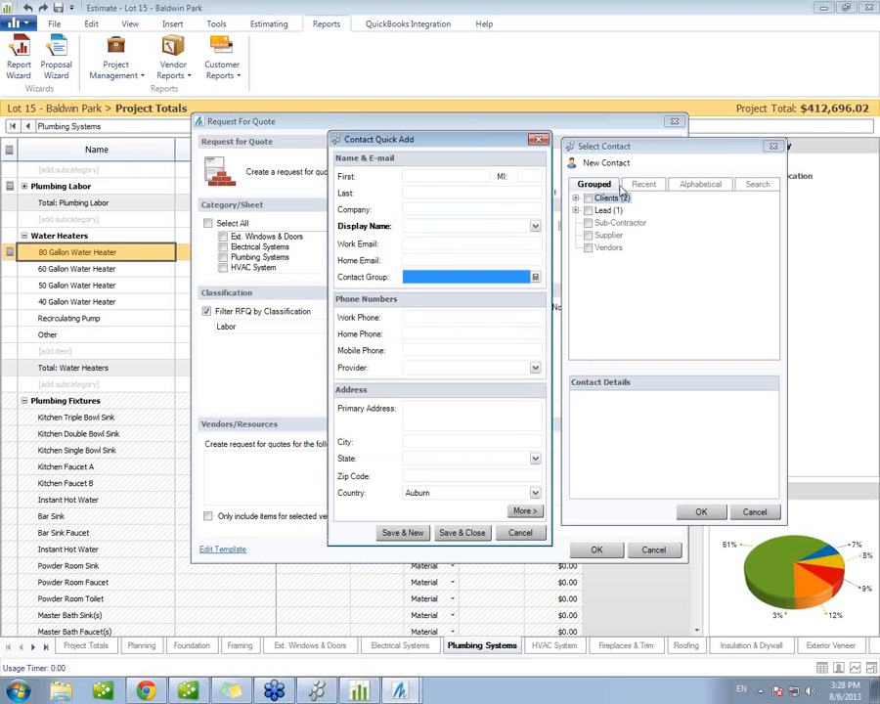
pyautogui.click(520, 532)
pyautogui.click(700, 183)
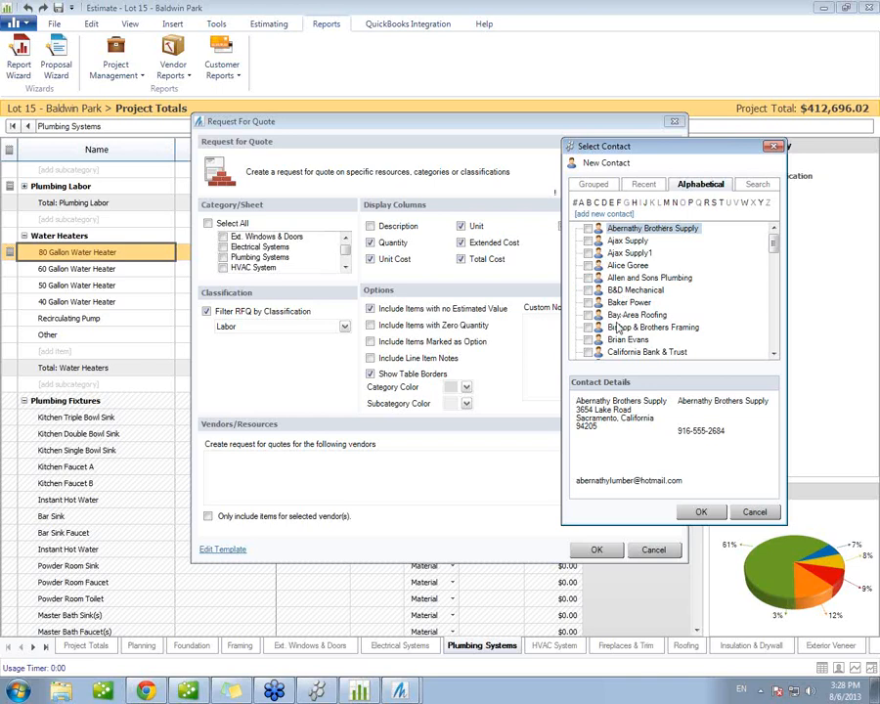
# Step: Add Bishop & Brothers Framing as the vendor and generate the request for quote
pyautogui.click(588, 329)
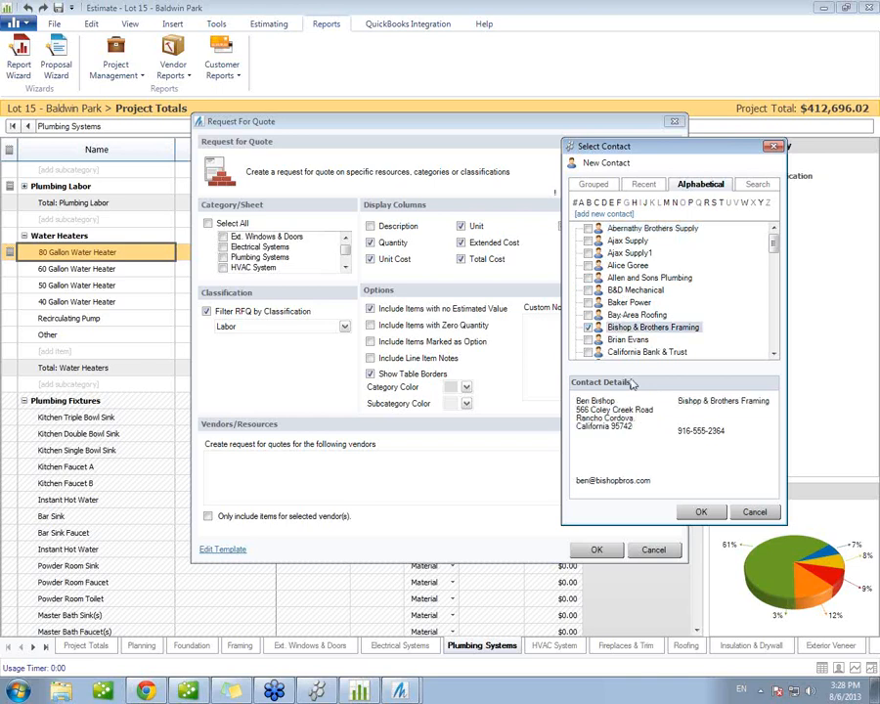
pyautogui.click(694, 511)
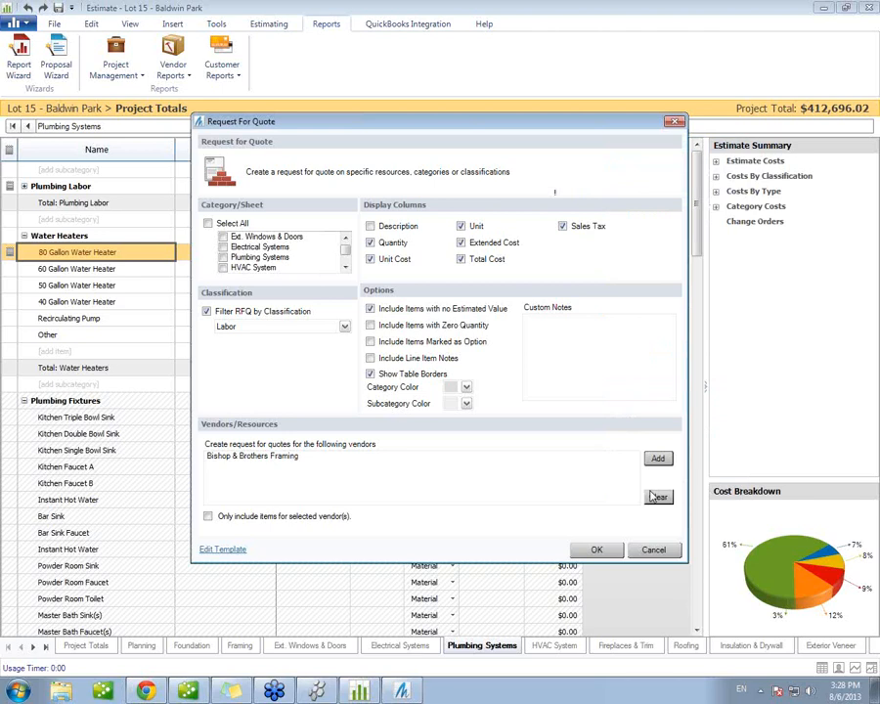
pyautogui.click(596, 549)
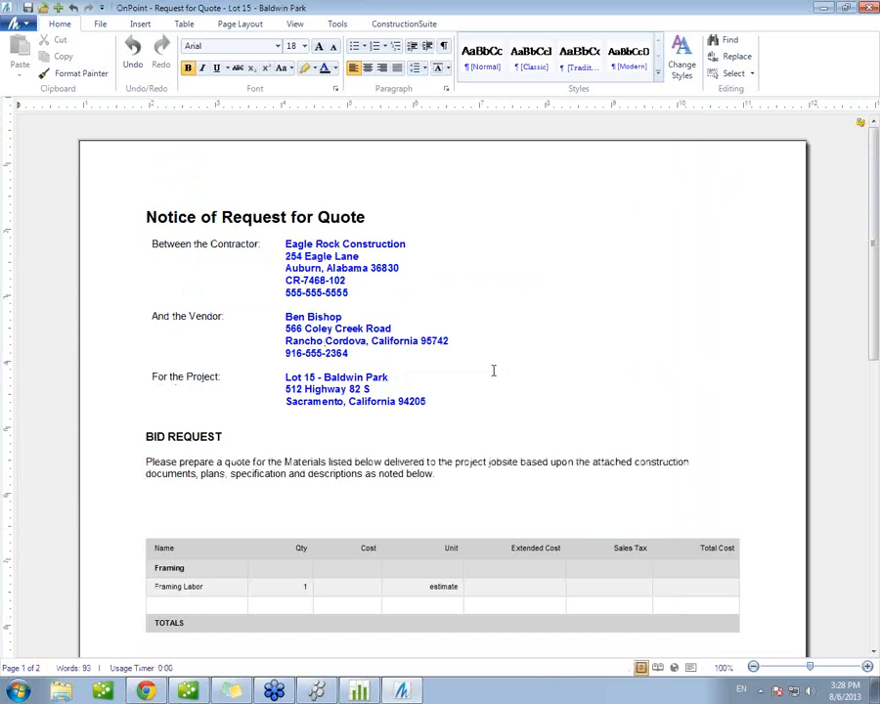
# Step: Look through the generated request for quote, including the contractor, vendor and project details and the bid table
pyautogui.click(603, 375)
pyautogui.scroll(-1, 603, 376)
pyautogui.scroll(-2, 603, 376)
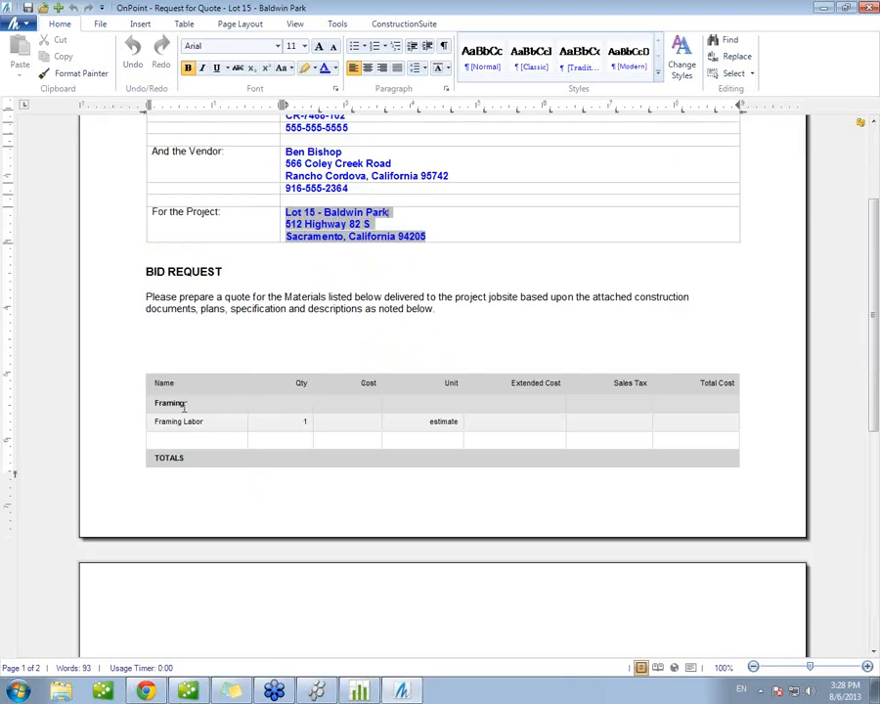
pyautogui.click(306, 421)
pyautogui.write('1')
pyautogui.scroll(-3, 425, 416)
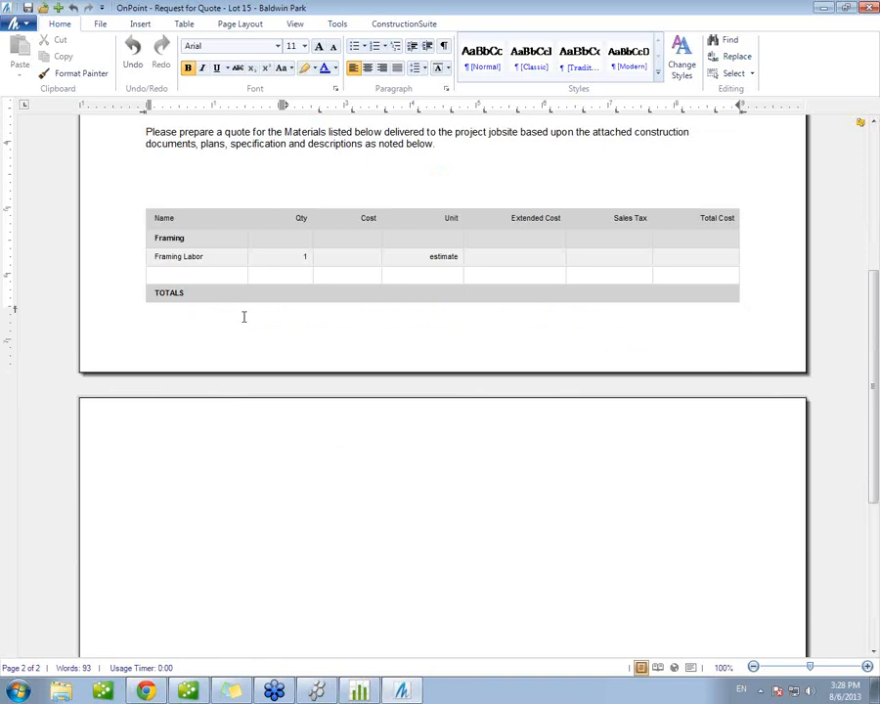
pyautogui.scroll(1, 329, 309)
pyautogui.scroll(5, 329, 309)
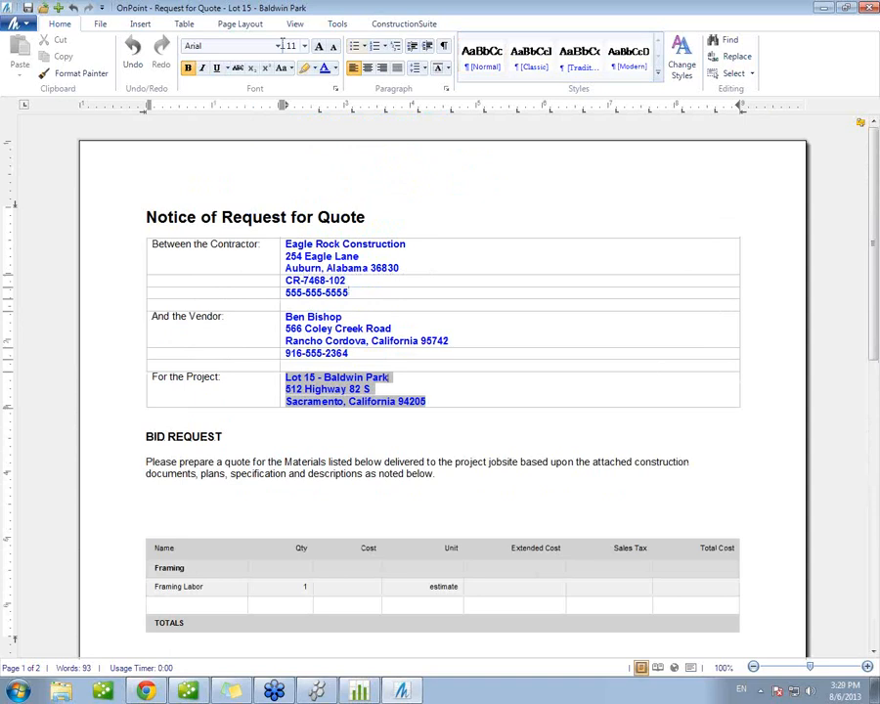
# Step: Save the document as "Request for Quote - Lot 15 - Baldwin Park" in the Lot 15 - Baldwin Park project and close it
pyautogui.click(29, 8)
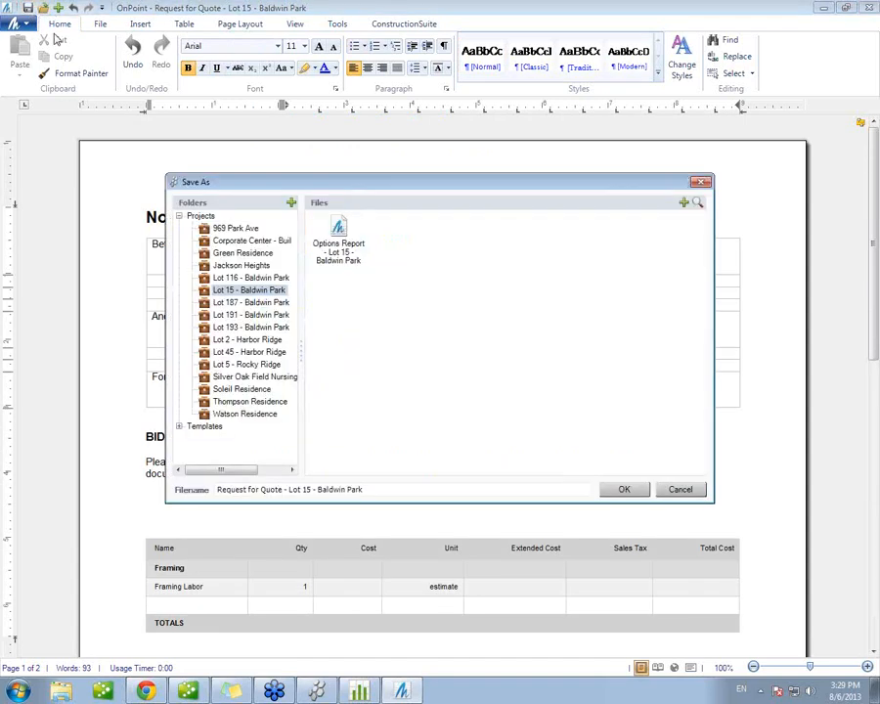
pyautogui.click(621, 488)
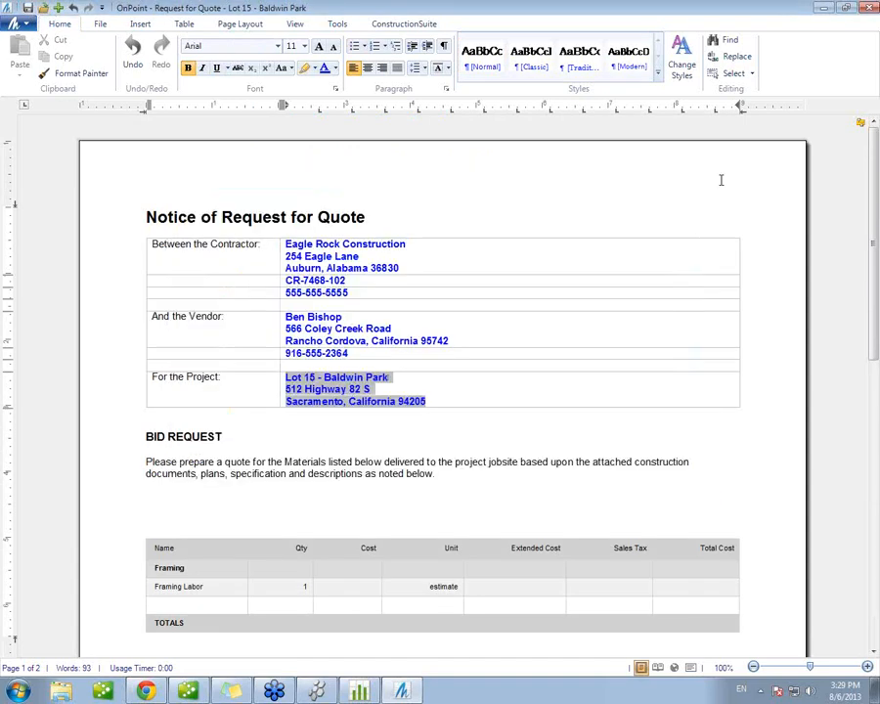
pyautogui.click(866, 8)
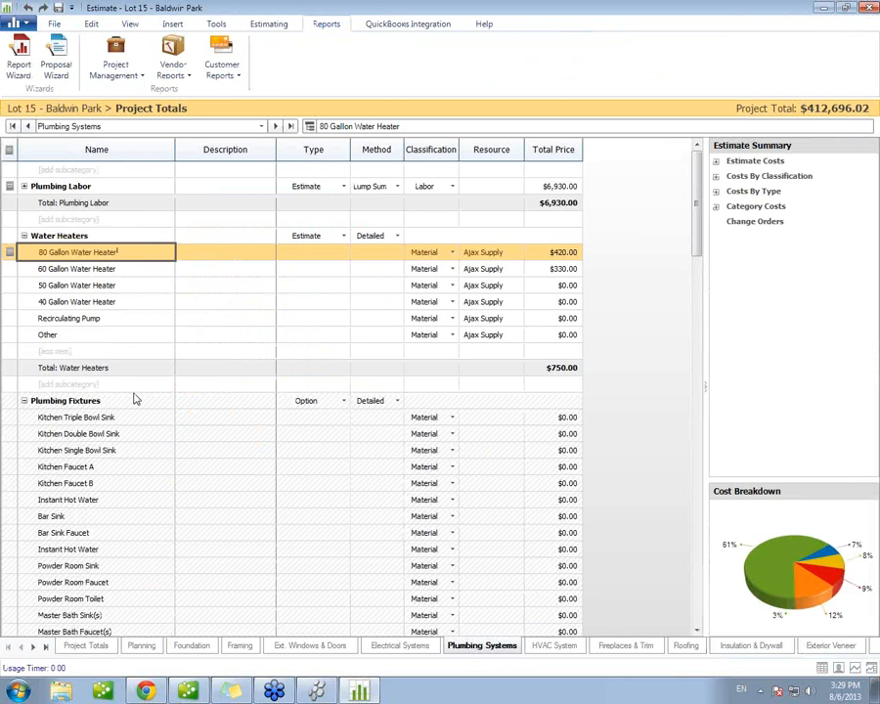
pyautogui.click(173, 74)
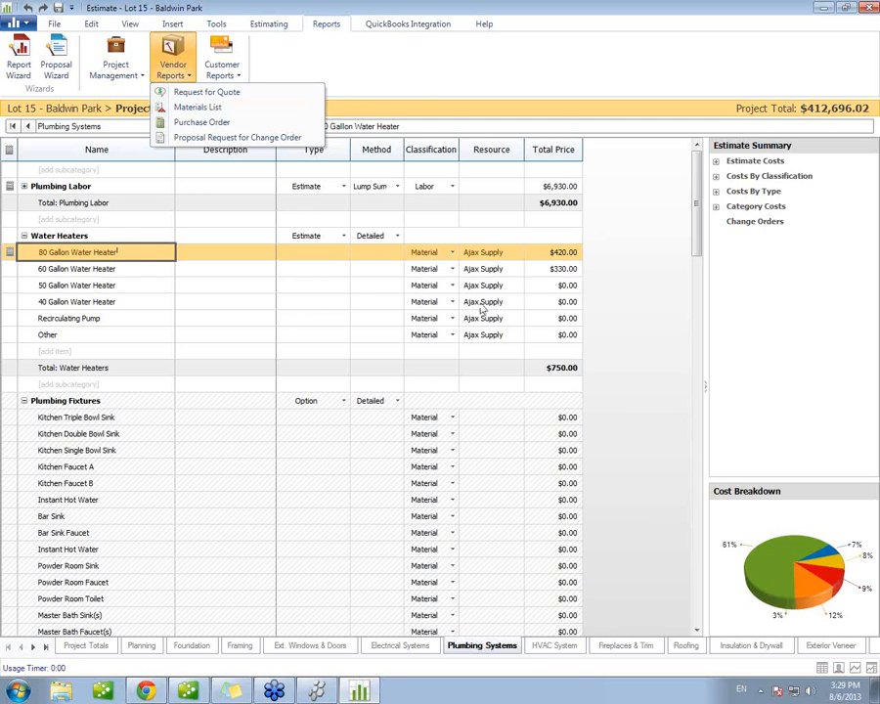
pyautogui.click(608, 301)
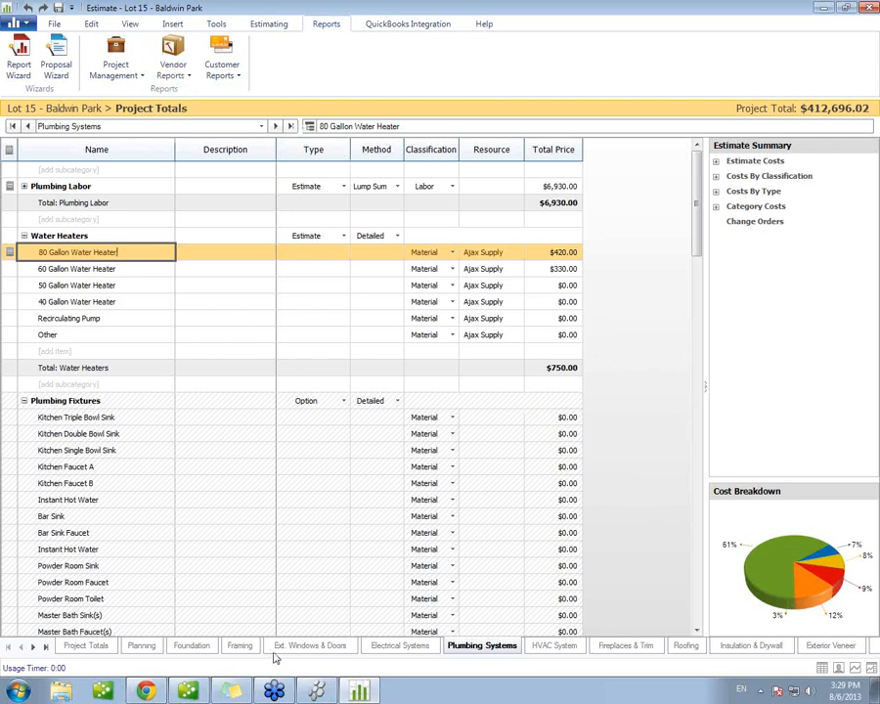
# Step: In the Framing sheet, hide the Resources column and show the Dimensions column
pyautogui.click(241, 647)
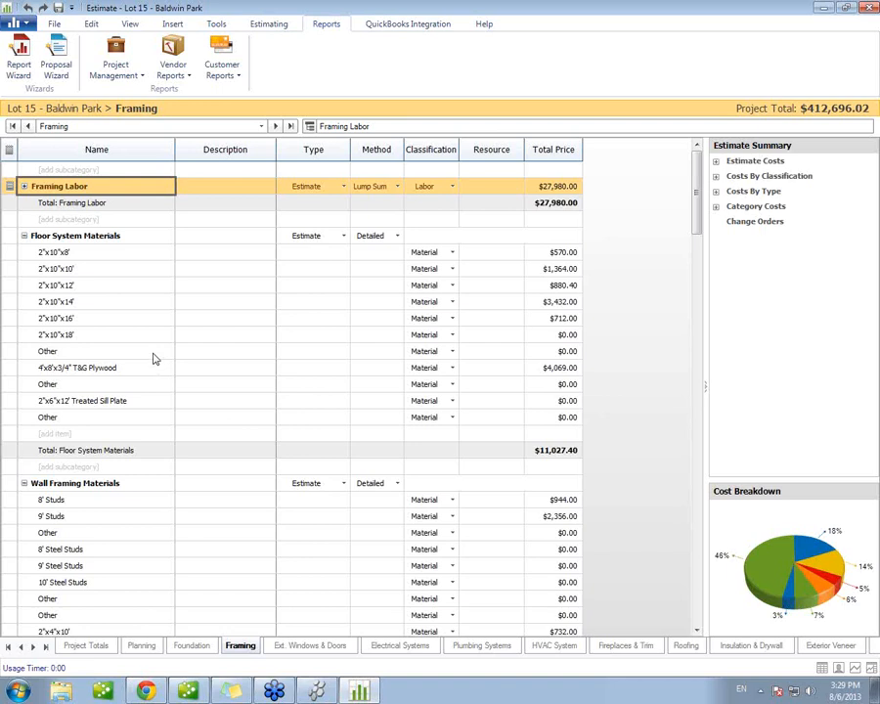
pyautogui.rightClick(418, 151)
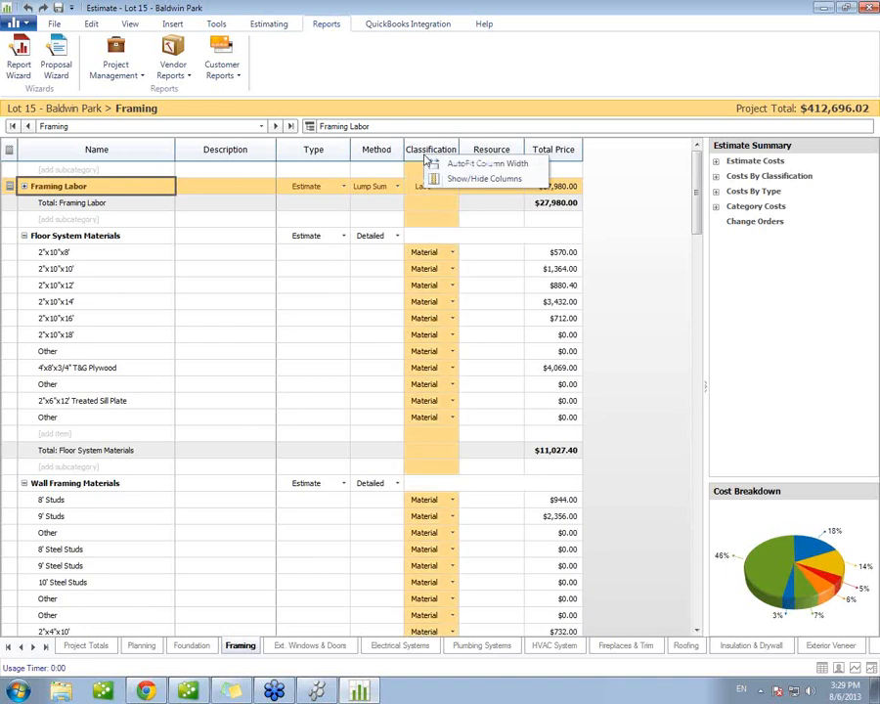
pyautogui.click(466, 182)
pyautogui.scroll(-3, 518, 284)
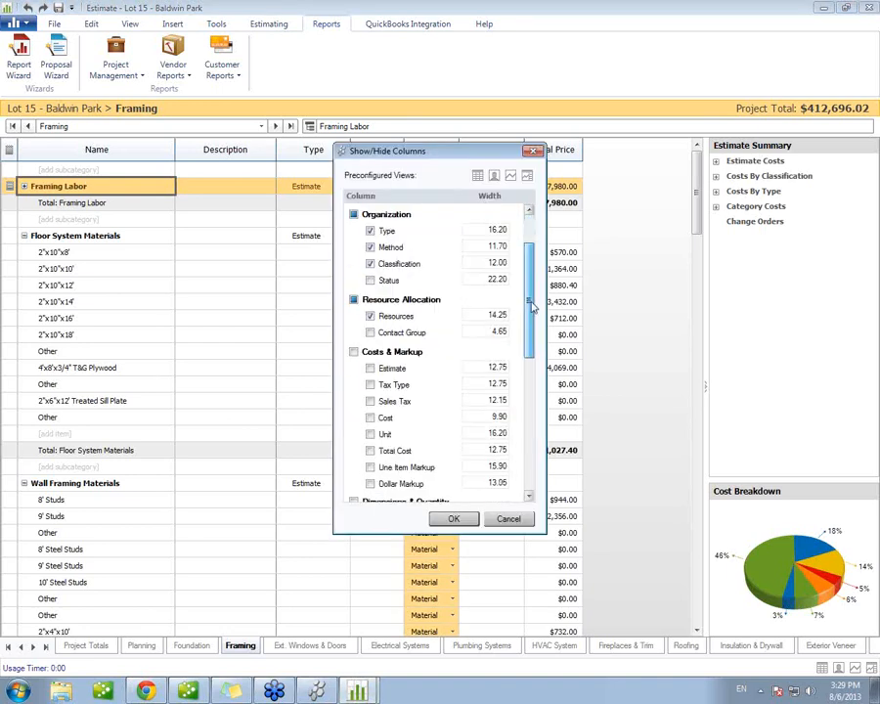
pyautogui.click(370, 257)
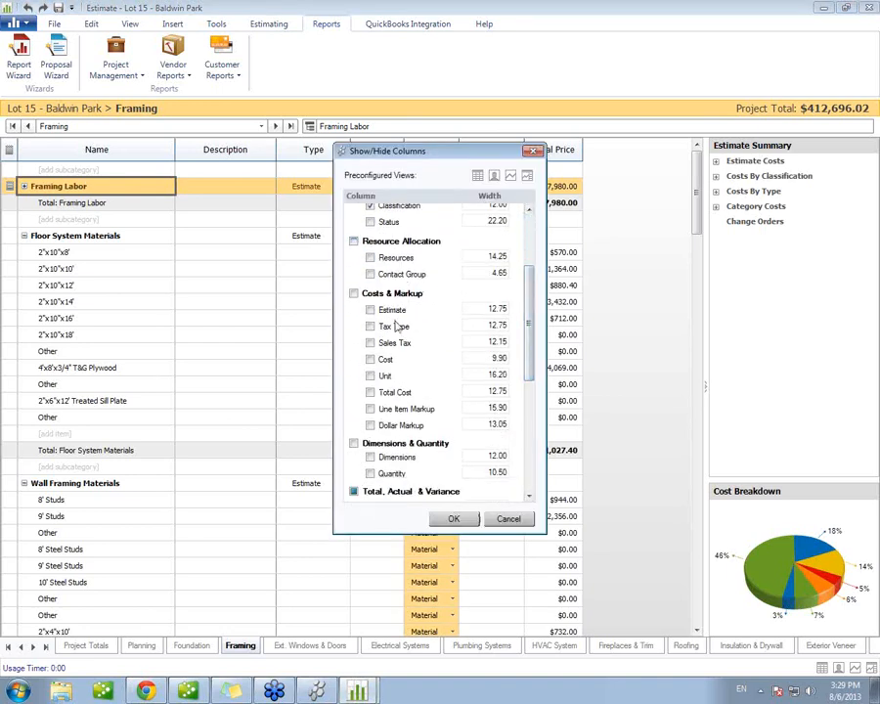
pyautogui.click(389, 460)
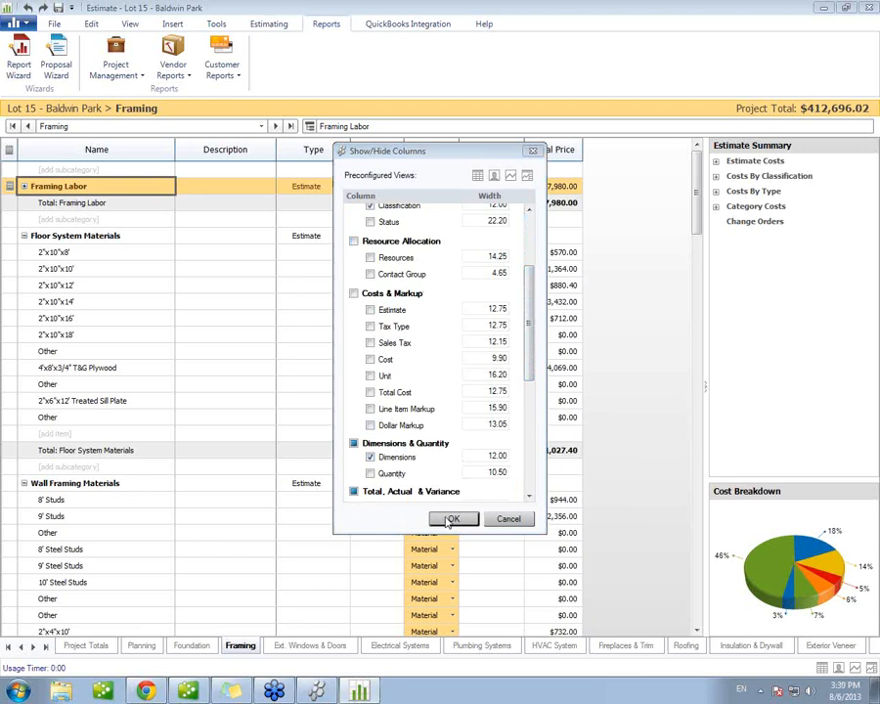
pyautogui.press('Return')
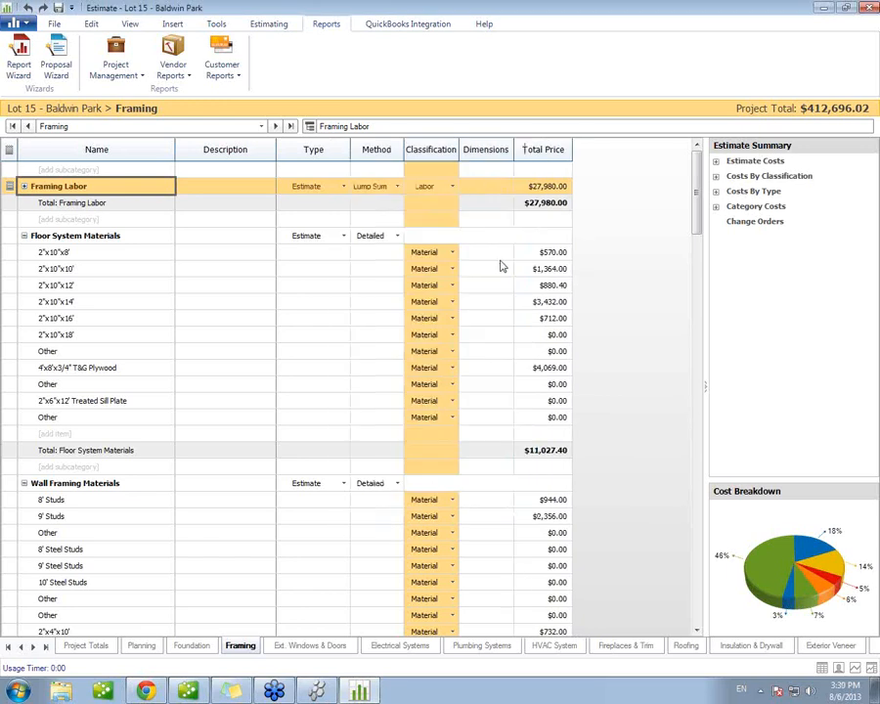
# Step: Show the Quantity, Cost and Unit columns in the Framing sheet and collapse the estimate summary pane to fit them
pyautogui.rightClick(489, 152)
pyautogui.click(559, 178)
pyautogui.moveTo(529, 275); pyautogui.dragTo(529, 373)
pyautogui.click(389, 353)
pyautogui.click(370, 237)
pyautogui.click(369, 254)
pyautogui.click(453, 517)
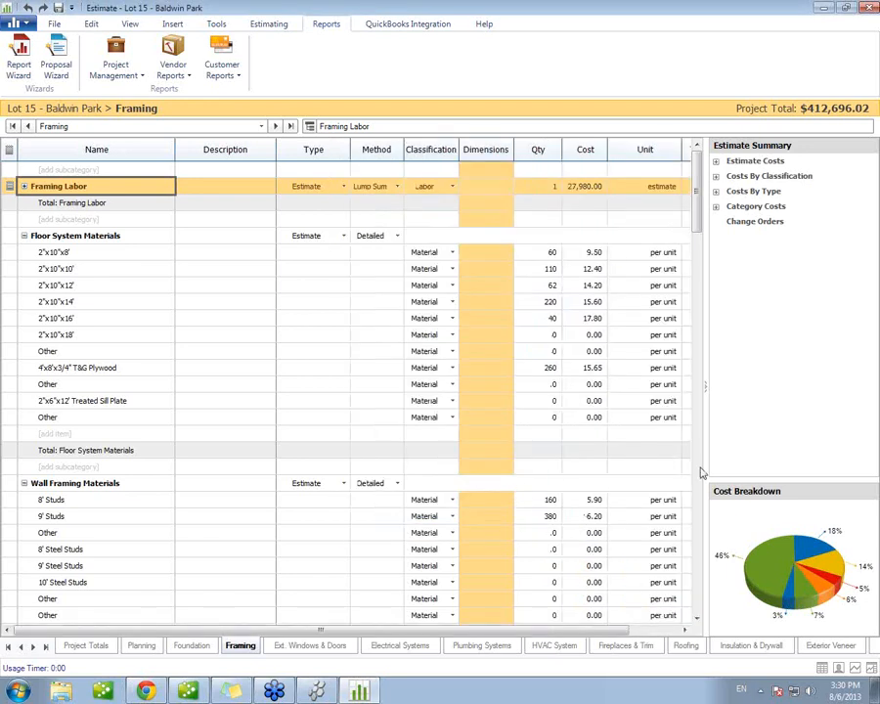
pyautogui.moveTo(705, 389); pyautogui.dragTo(835, 401)
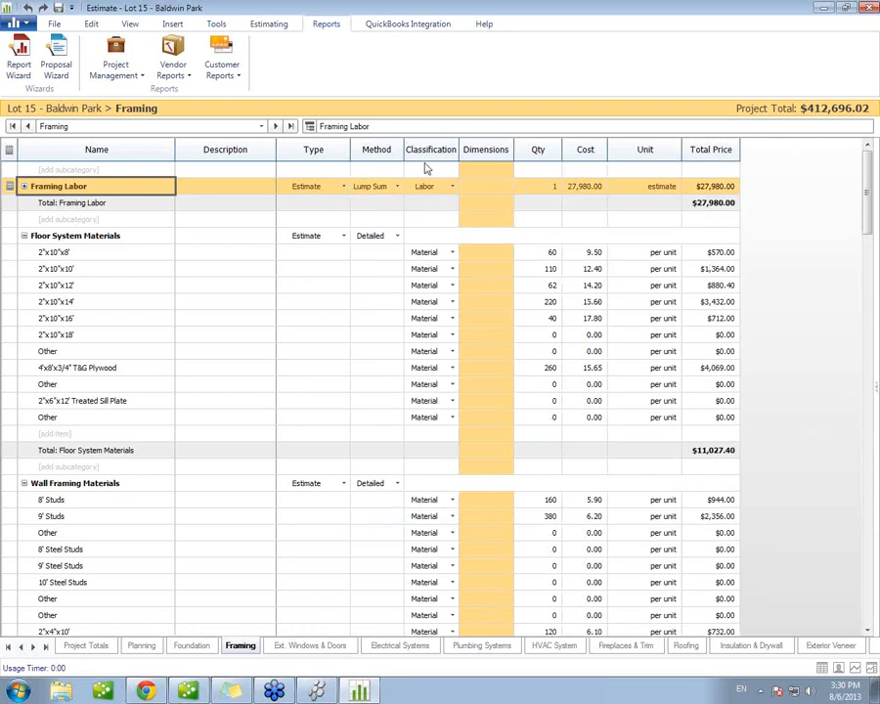
# Step: Open the dimension selection for the 2"x10"x8' floor item and look through the project's takeoffs and dimensions
pyautogui.click(489, 259)
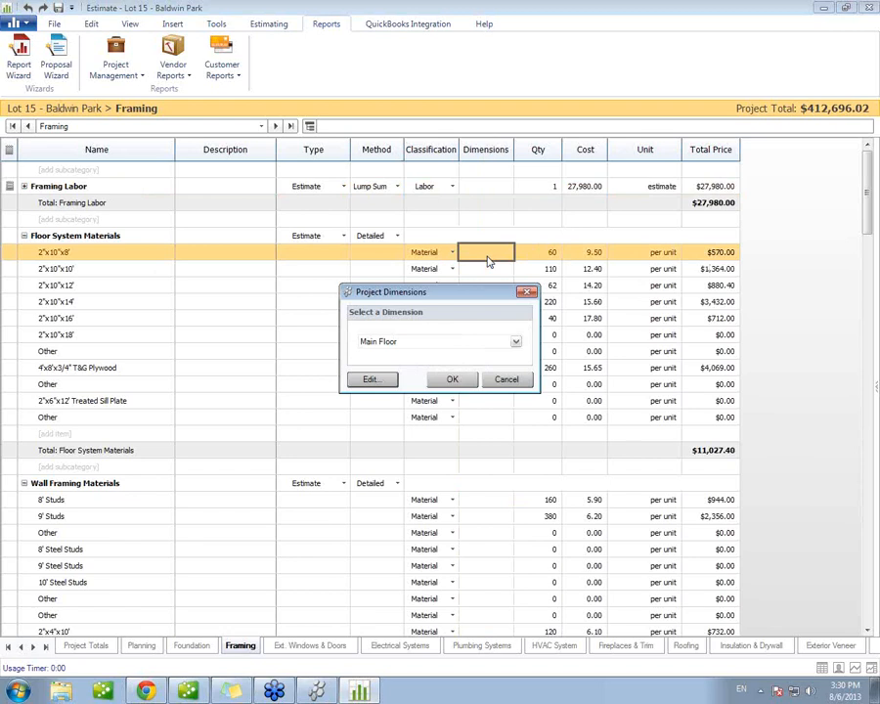
pyautogui.click(516, 343)
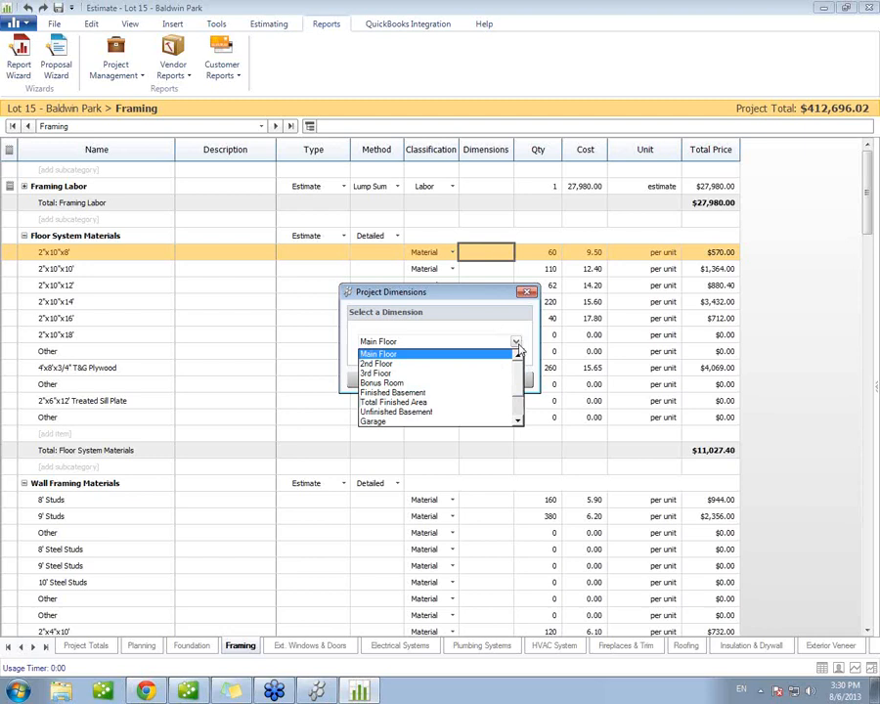
pyautogui.click(412, 352)
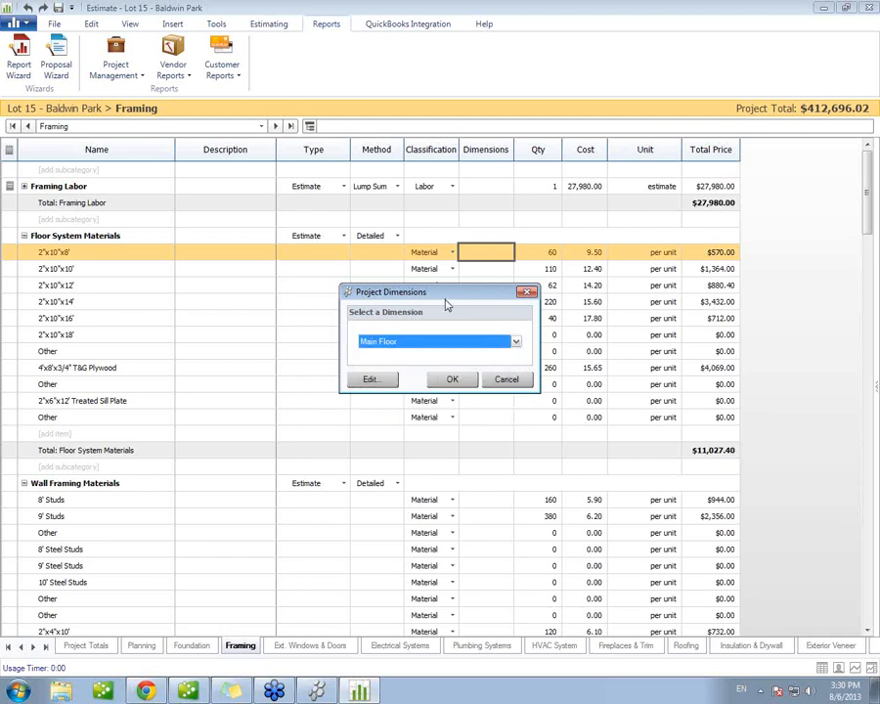
pyautogui.click(370, 380)
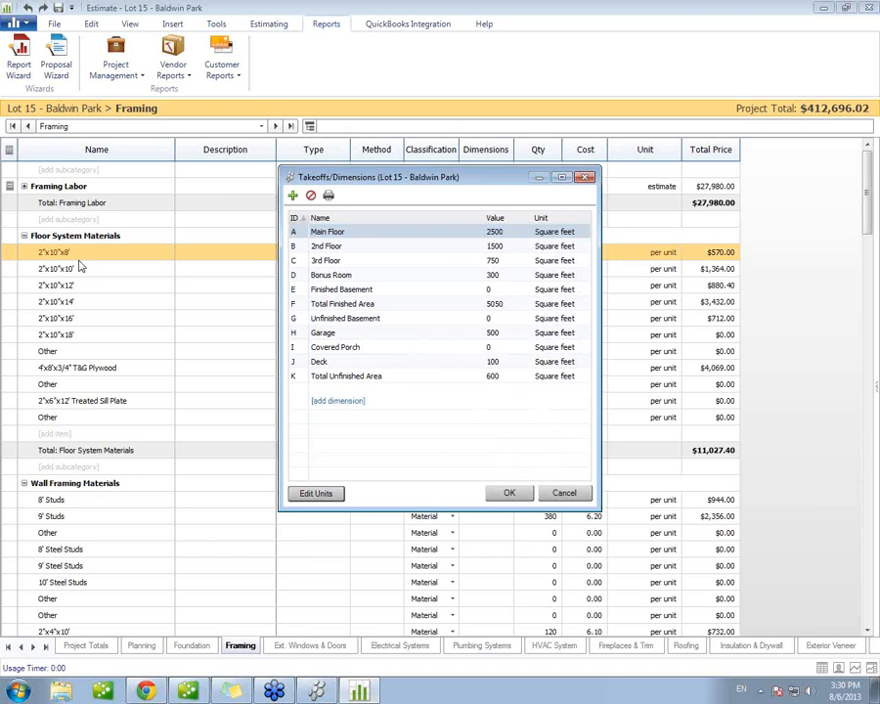
pyautogui.click(511, 493)
# Step: Assign the Total Finished Area dimension to all items in the Floor System Materials subcategory
pyautogui.click(515, 342)
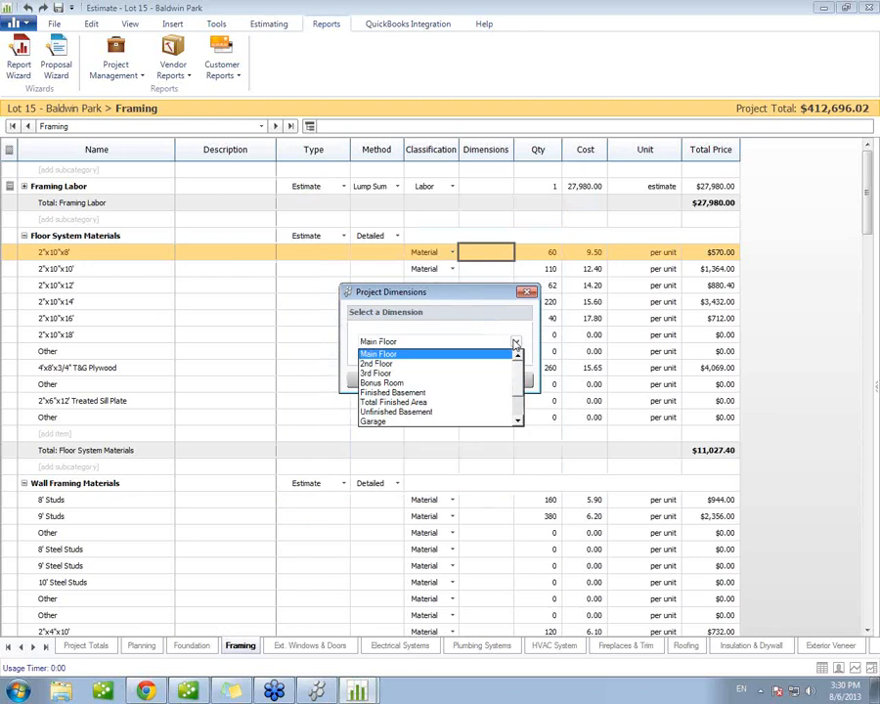
pyautogui.click(452, 400)
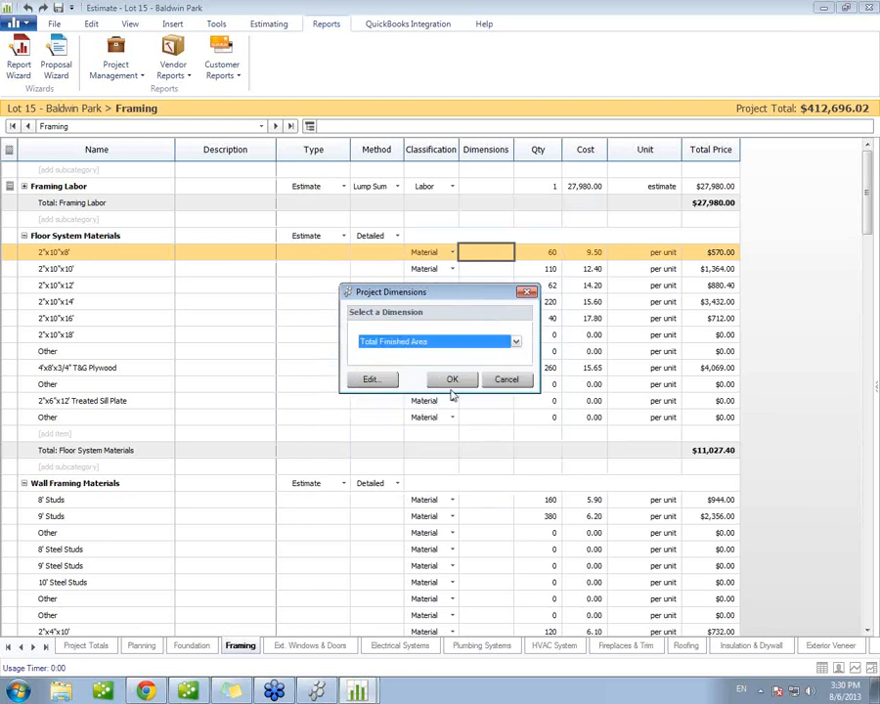
pyautogui.click(451, 382)
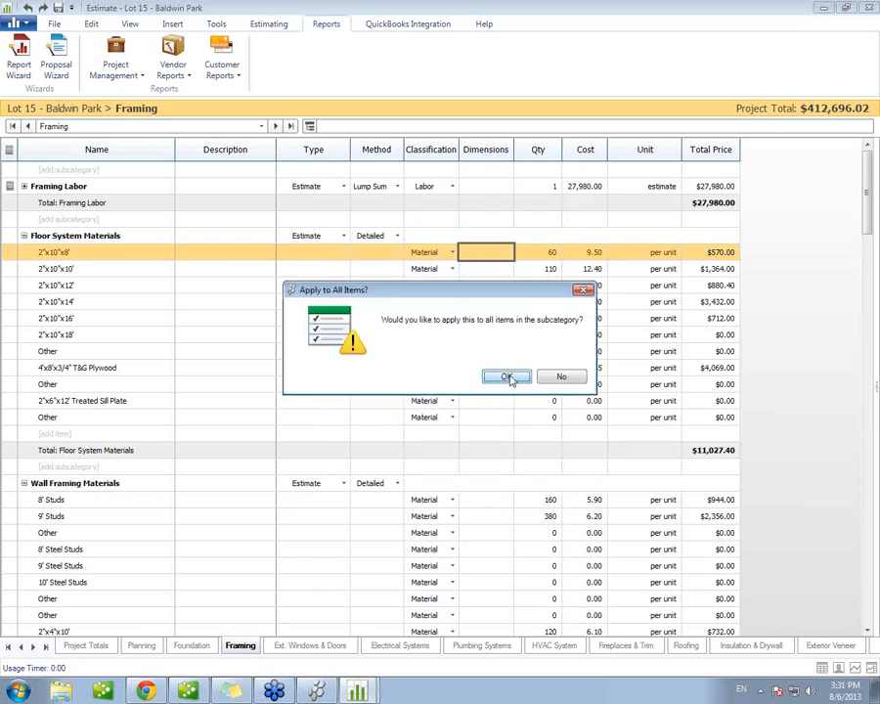
pyautogui.click(508, 377)
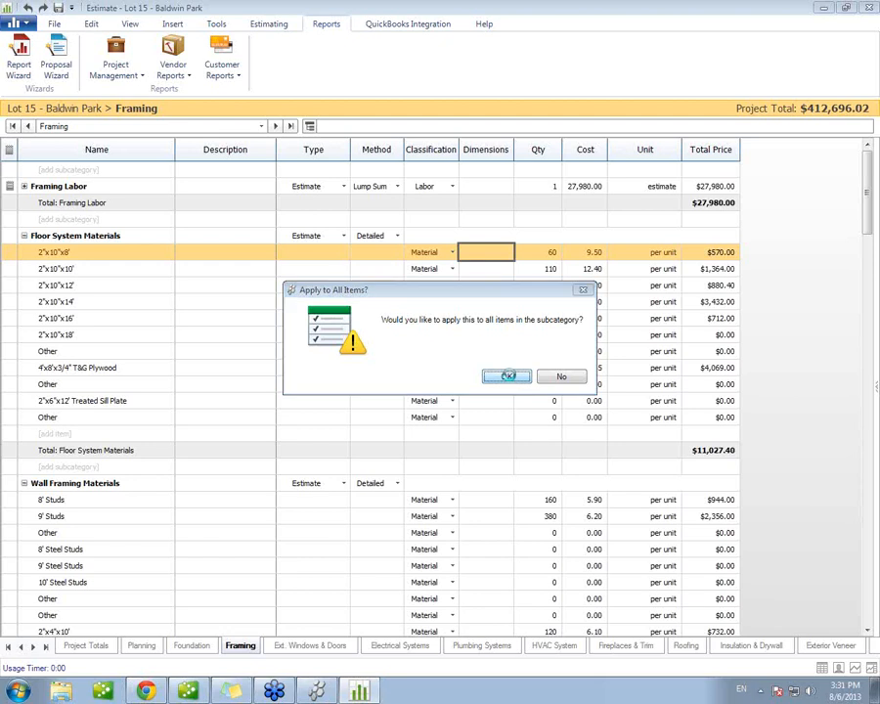
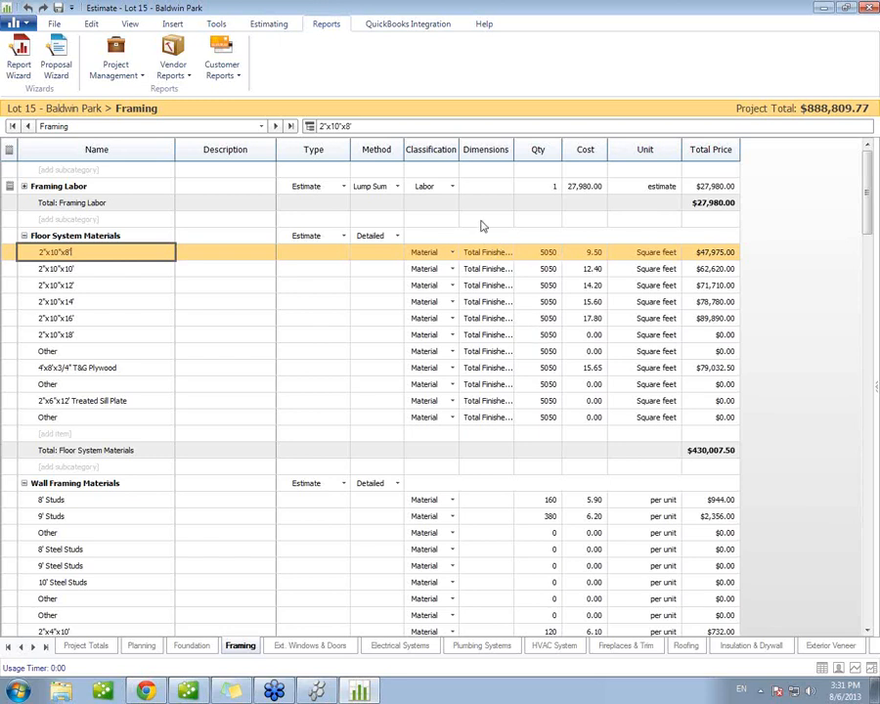
# Step: Widen the Dimensions column in the Framing sheet and start a construction proposal based on the Residential Template
pyautogui.moveTo(514, 149); pyautogui.dragTo(529, 152)
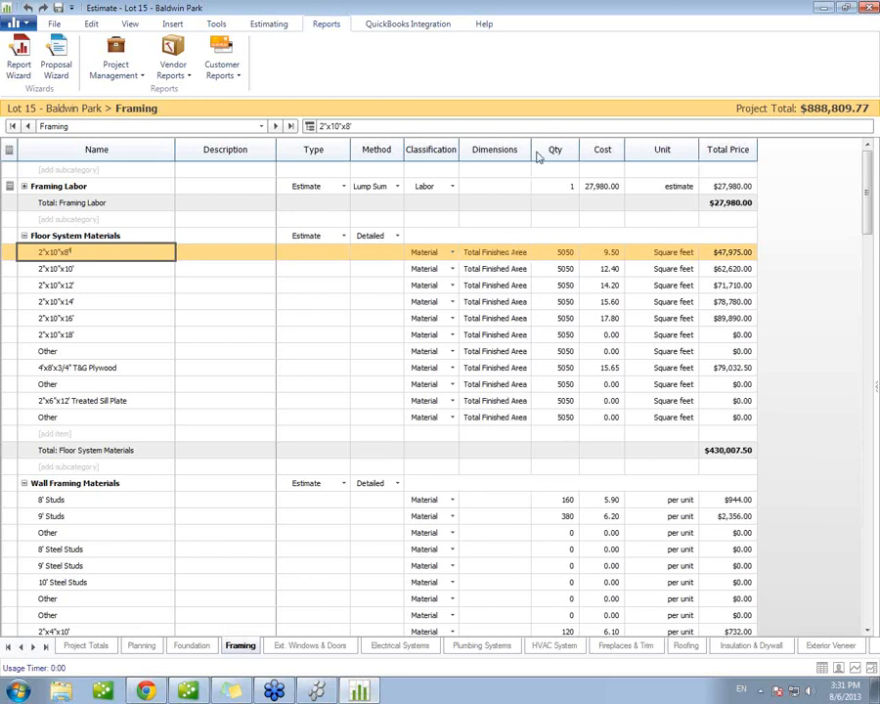
pyautogui.click(70, 87)
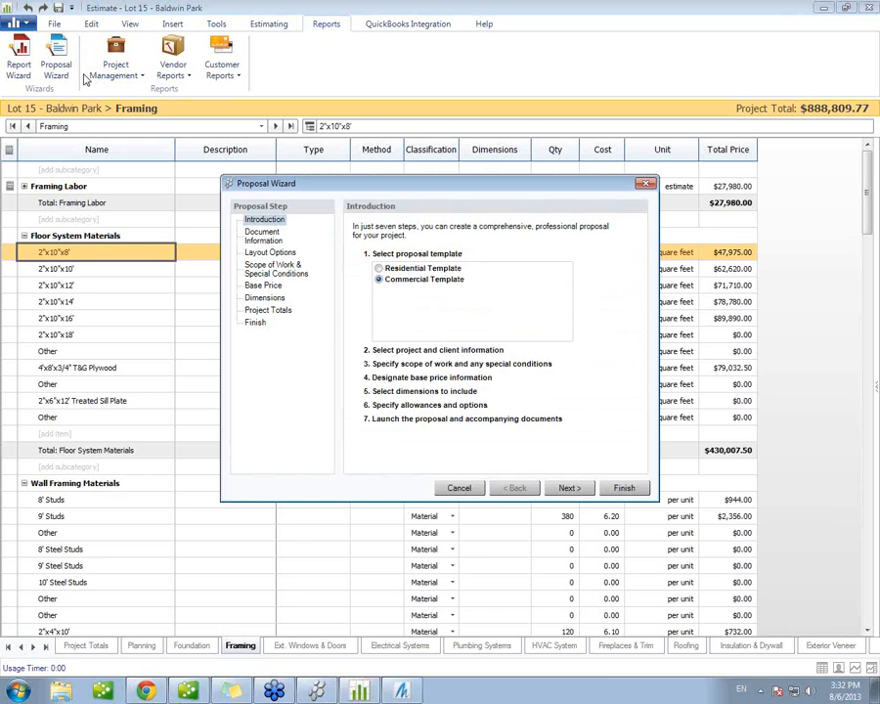
pyautogui.click(395, 269)
pyautogui.click(569, 487)
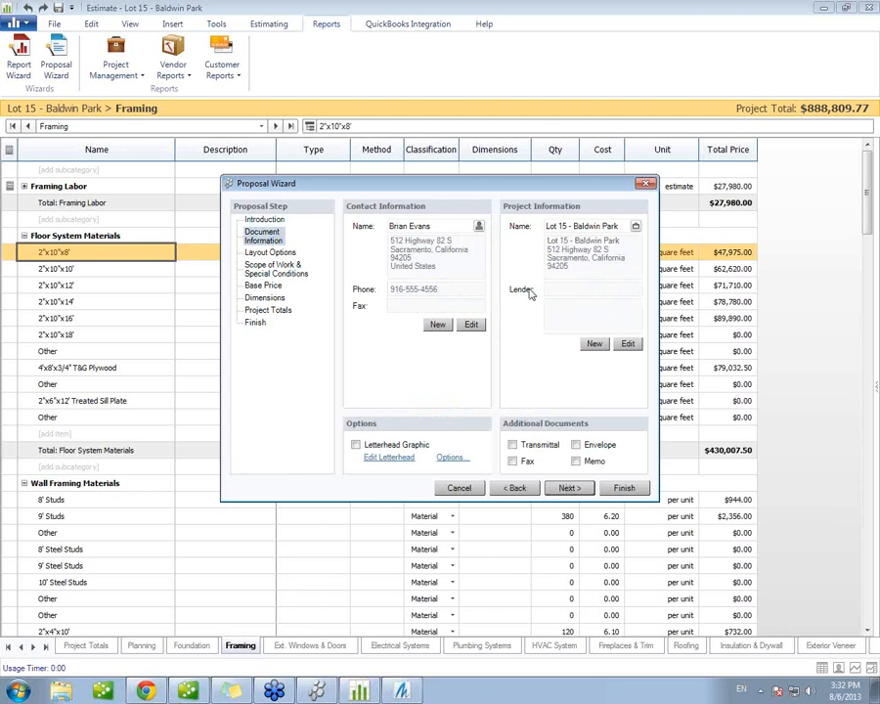
# Step: Include the letterhead graphic in the proposal and keep the Option 1 layout and the default scope of work, special conditions and base price settings
pyautogui.click(357, 446)
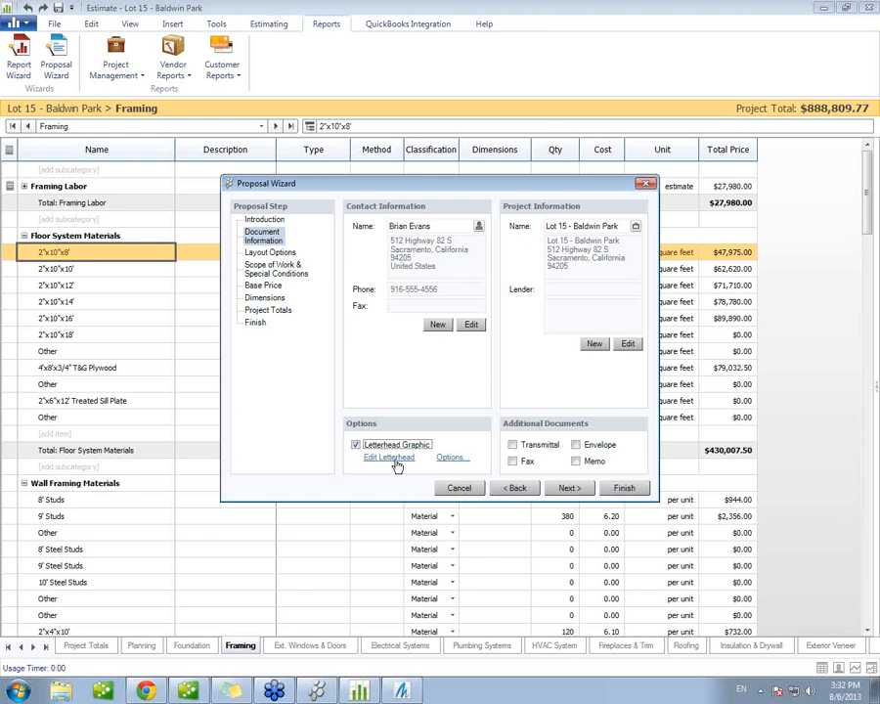
pyautogui.click(569, 487)
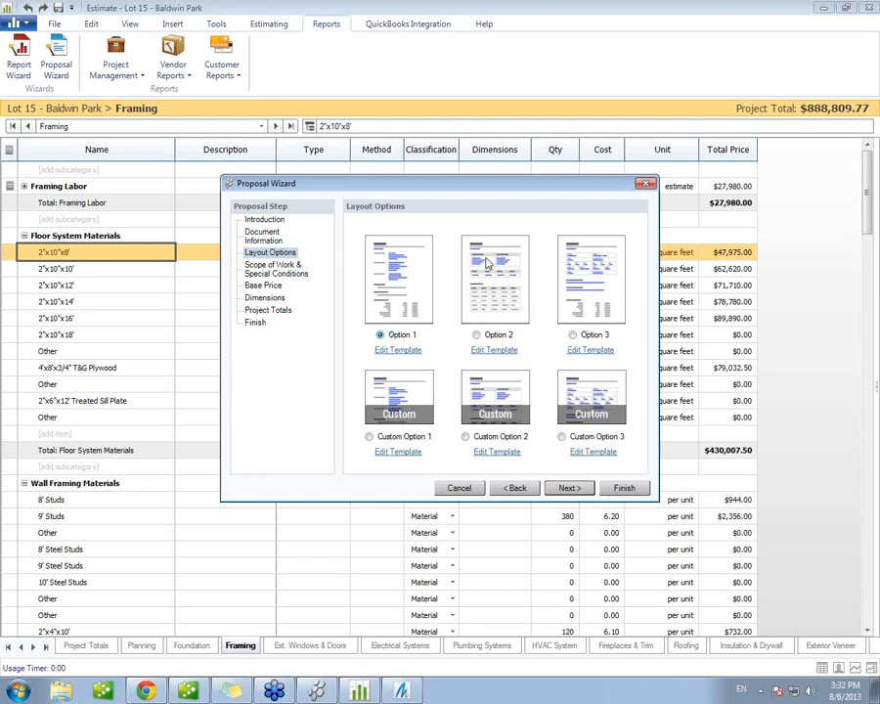
pyautogui.moveTo(503, 299)
pyautogui.click(567, 487)
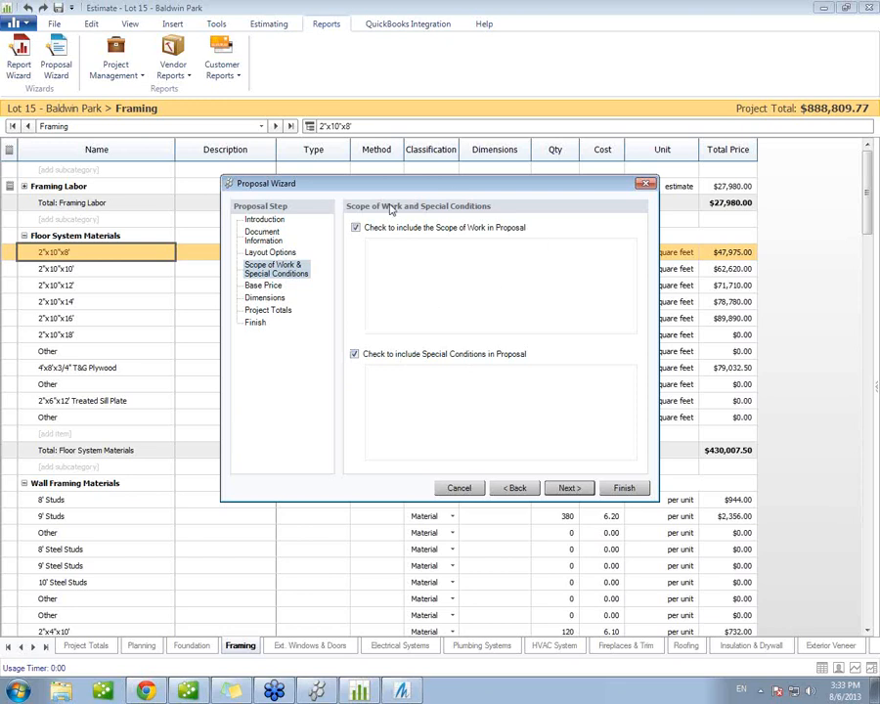
pyautogui.click(568, 489)
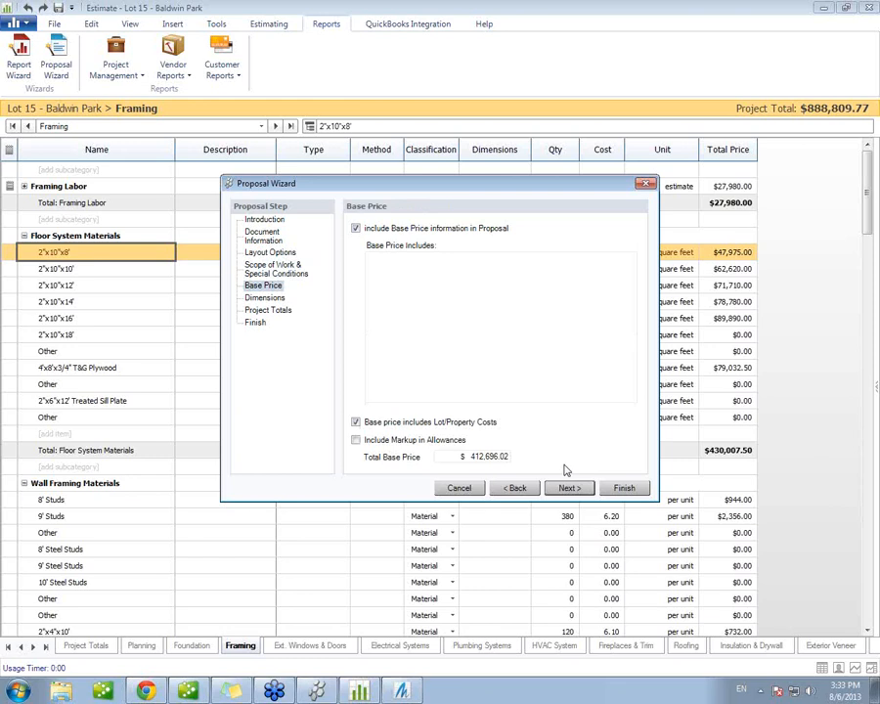
pyautogui.click(565, 486)
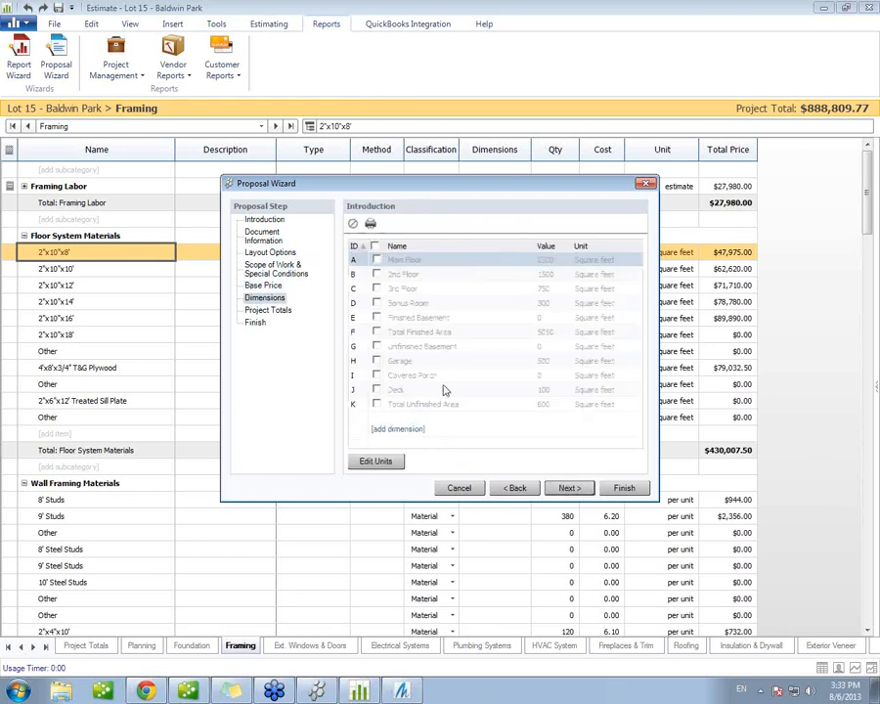
# Step: Include the Main Floor, 2nd Floor, 3rd Floor, Bonus Room, Total Finished Area, Garage, Deck and Total Unfinished Area dimensions in the proposal
pyautogui.click(376, 260)
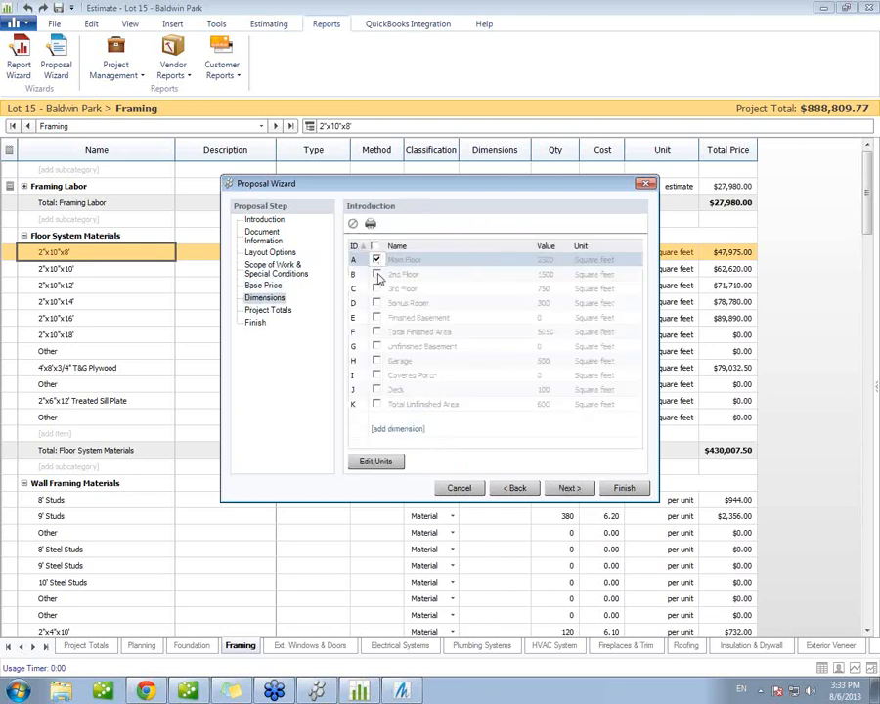
pyautogui.click(376, 274)
pyautogui.click(376, 288)
pyautogui.click(376, 303)
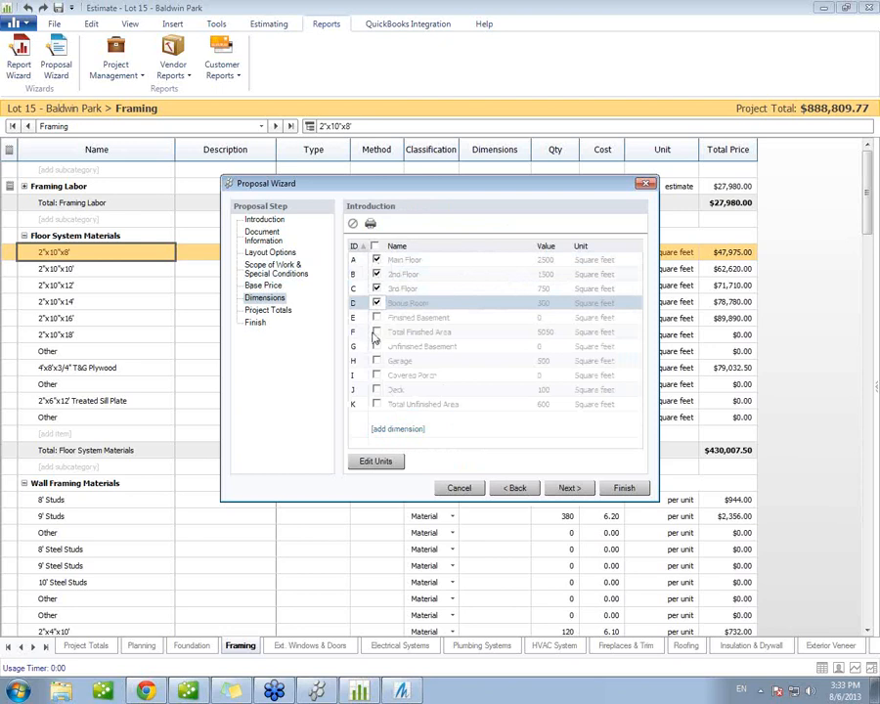
pyautogui.click(376, 331)
pyautogui.click(376, 361)
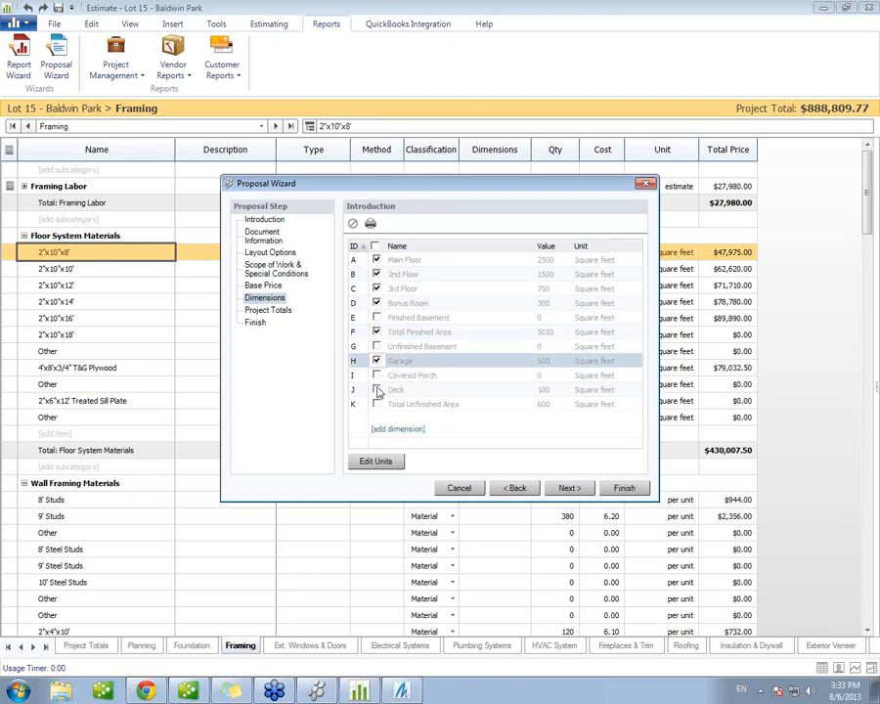
pyautogui.click(376, 389)
pyautogui.click(376, 403)
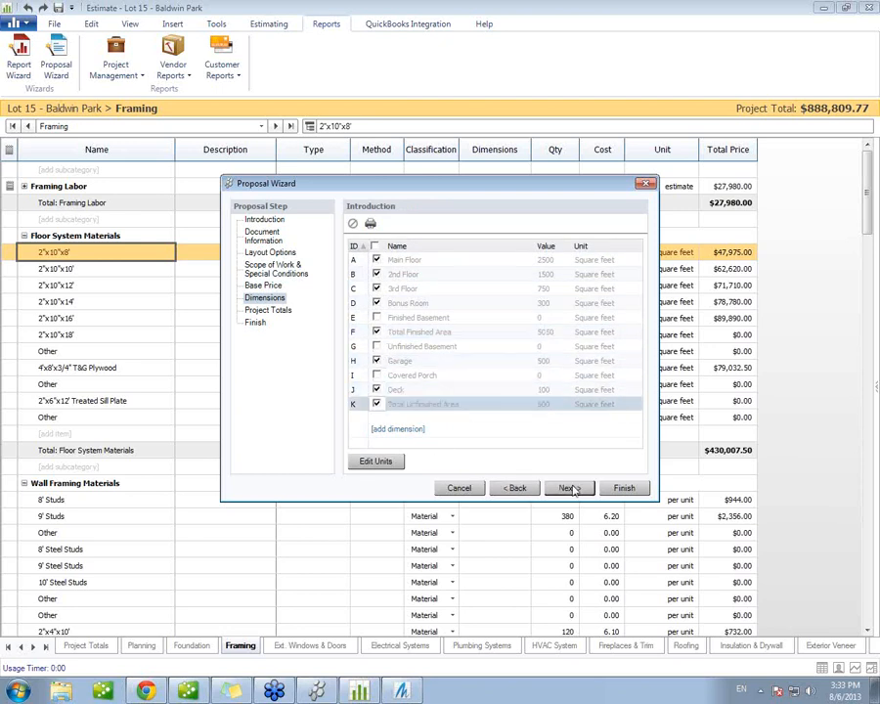
pyautogui.click(568, 487)
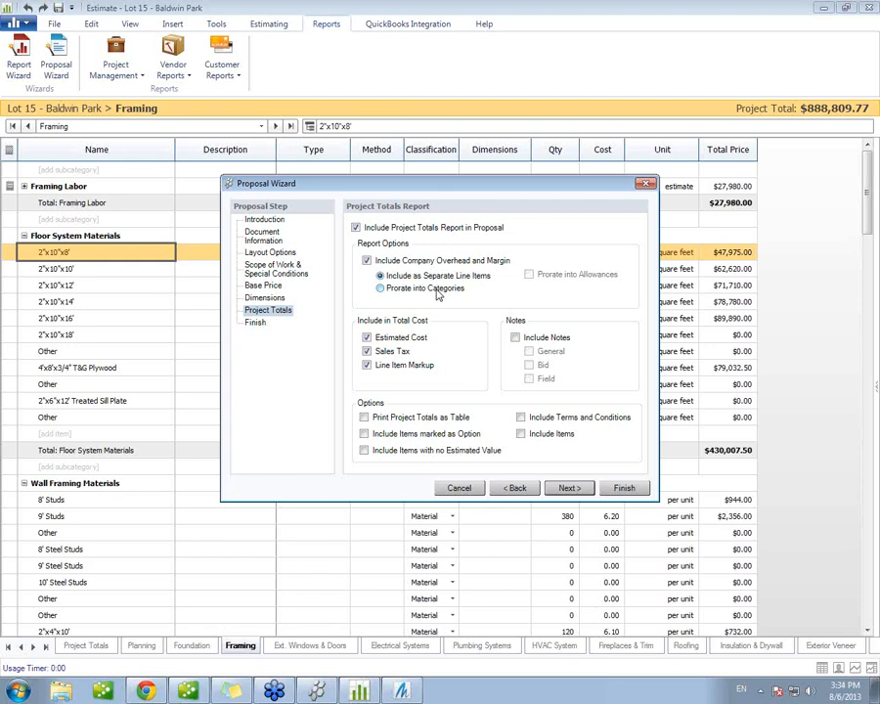
# Step: Set the Project Totals report to include only General notes plus items marked as Option, and generate the proposal without reference lists
pyautogui.click(515, 337)
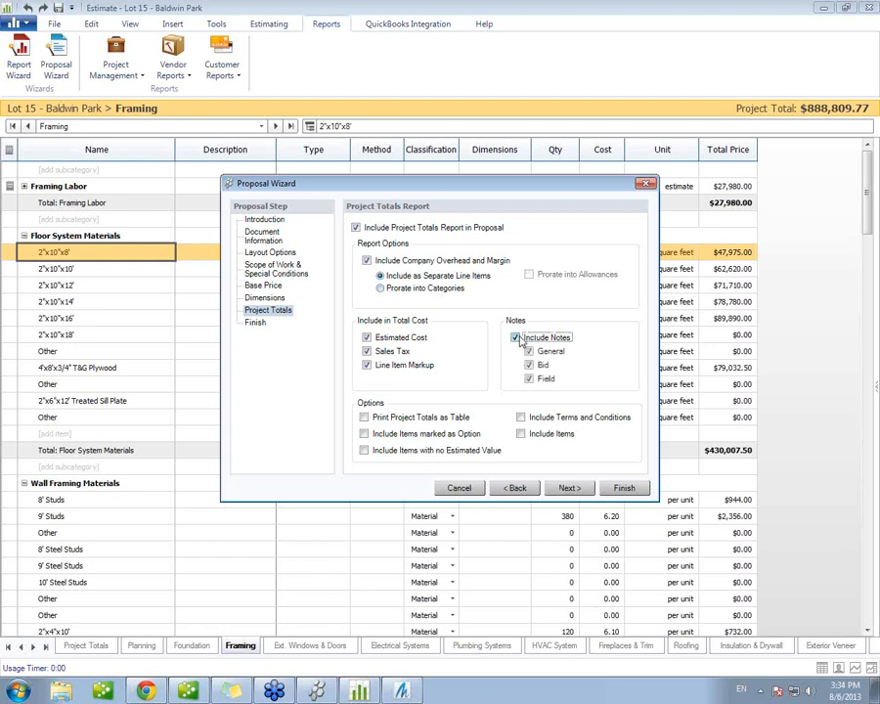
pyautogui.click(529, 365)
pyautogui.click(533, 380)
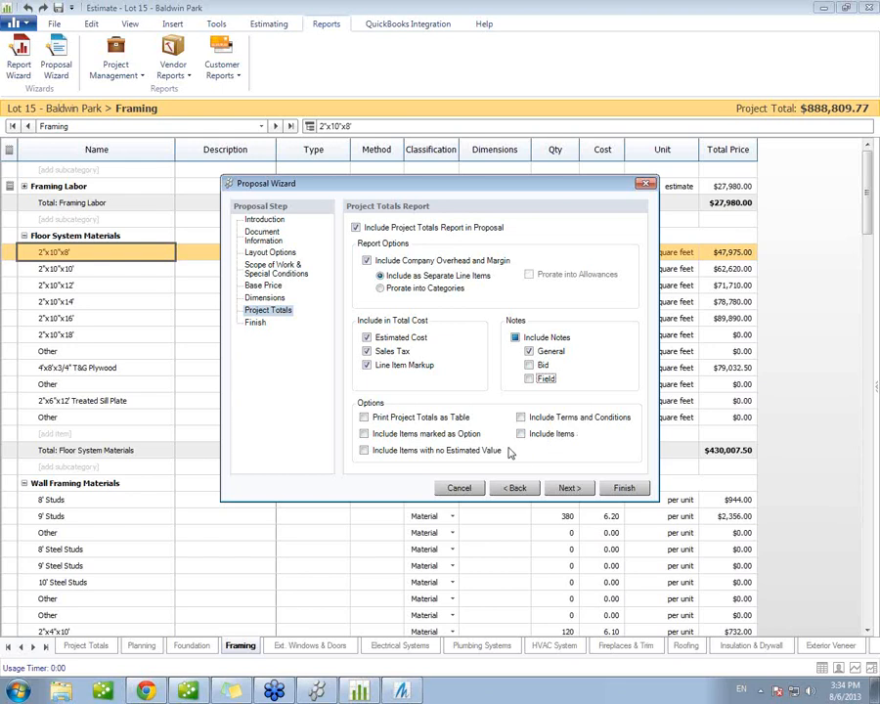
pyautogui.click(415, 433)
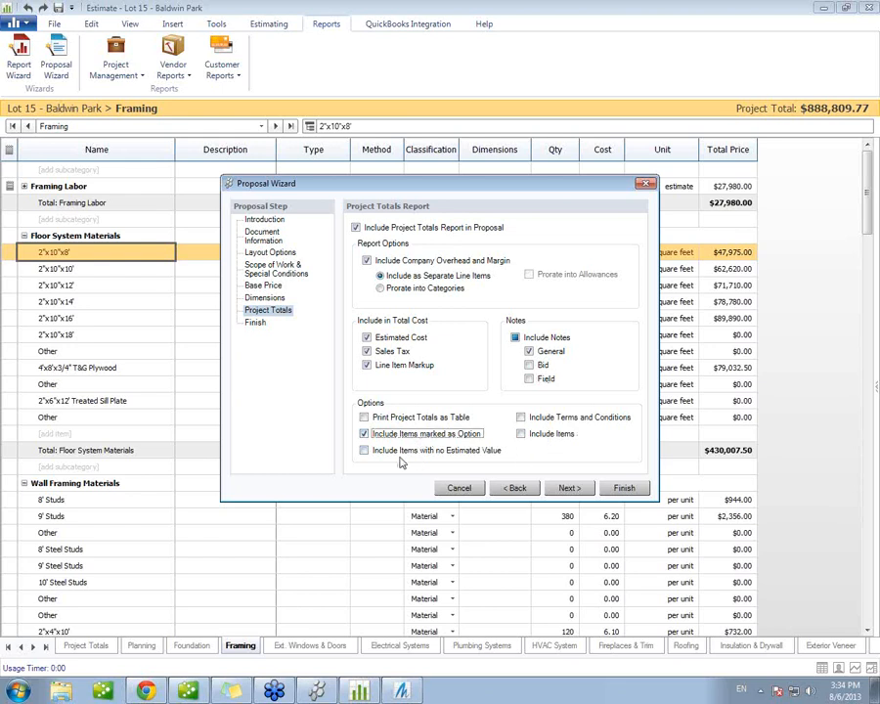
pyautogui.click(573, 488)
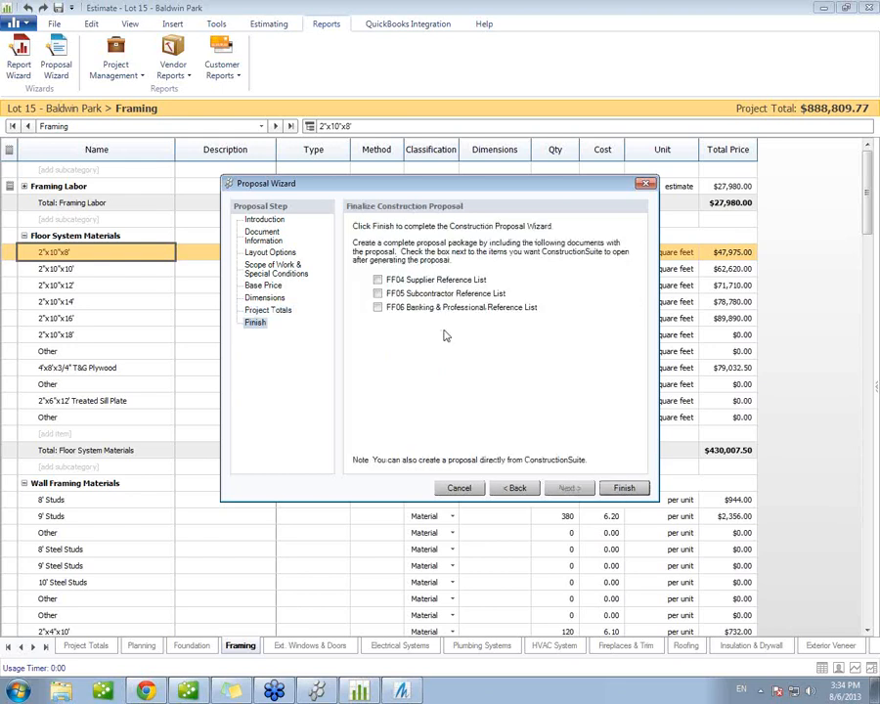
pyautogui.click(624, 488)
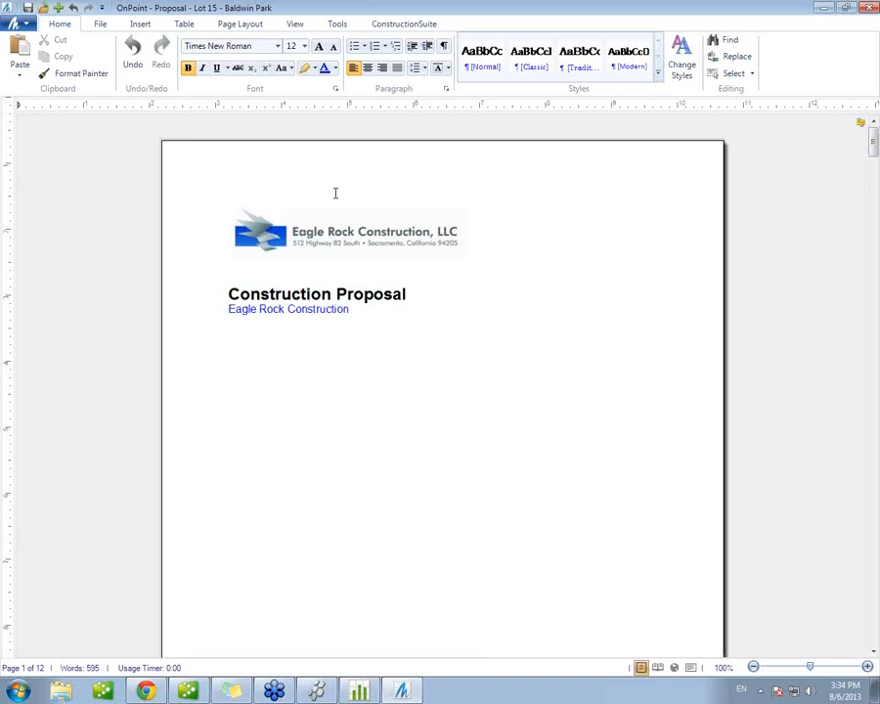
# Step: Review the generated proposal from the cover page through the project dimensions and category totals to the acceptance of agreement
pyautogui.click(441, 372)
pyautogui.scroll(-4, 493, 367)
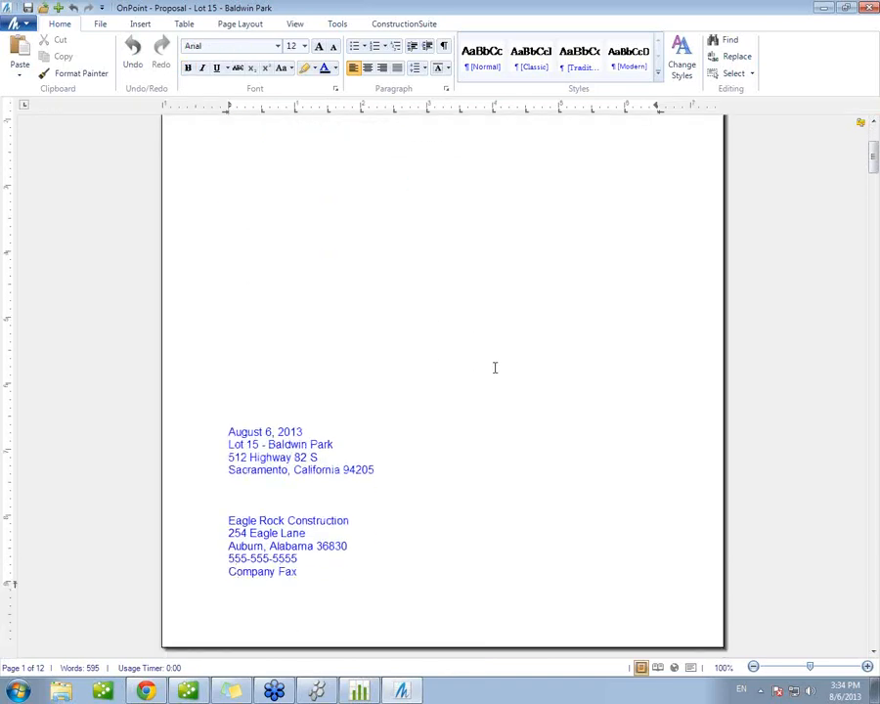
pyautogui.scroll(-3, 342, 354)
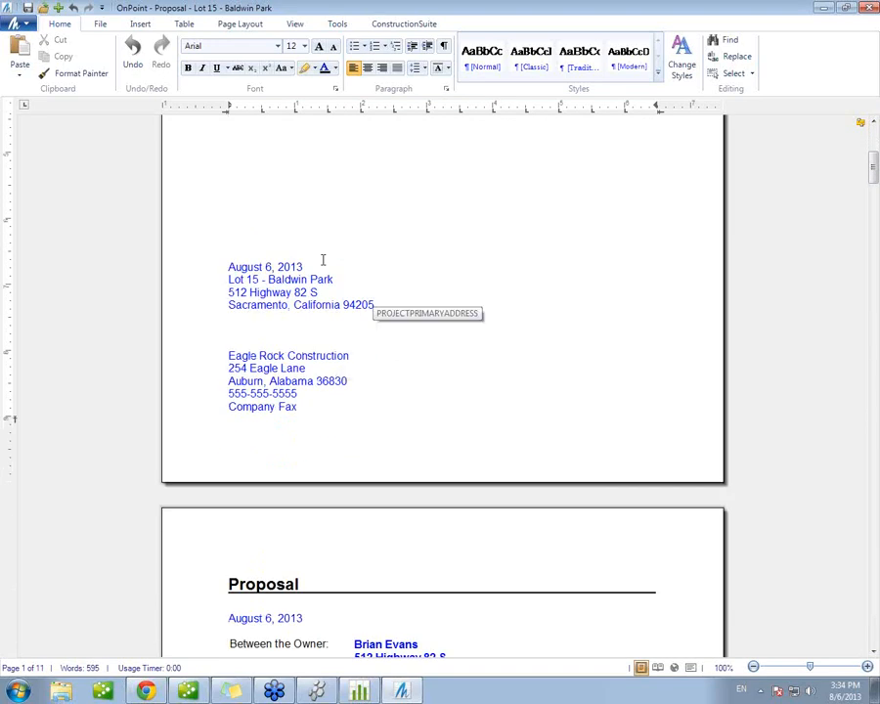
pyautogui.scroll(-2, 440, 404)
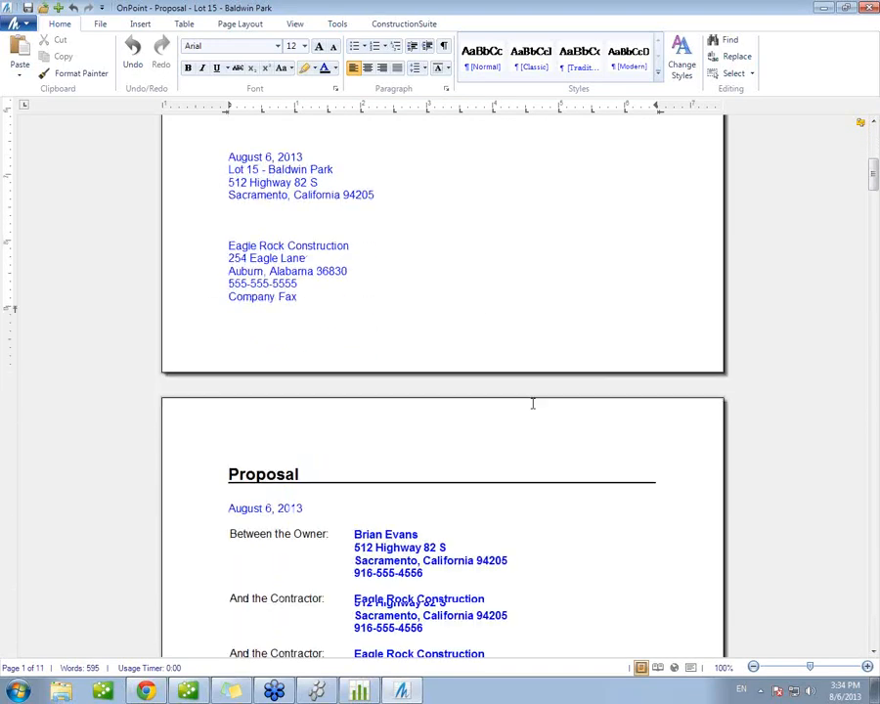
pyautogui.moveTo(874, 172); pyautogui.dragTo(872, 205)
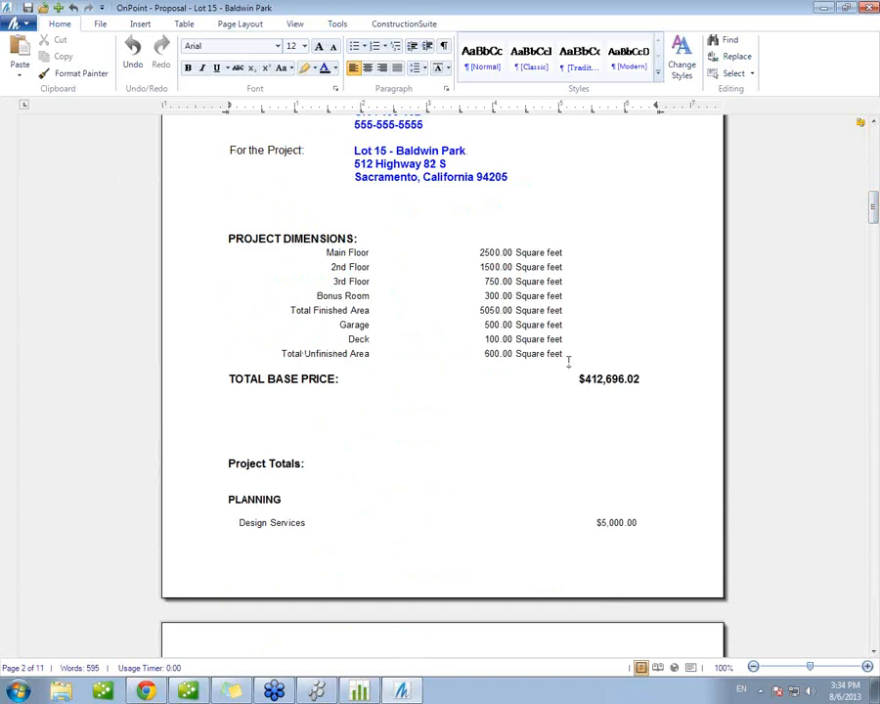
pyautogui.moveTo(874, 213); pyautogui.dragTo(873, 233)
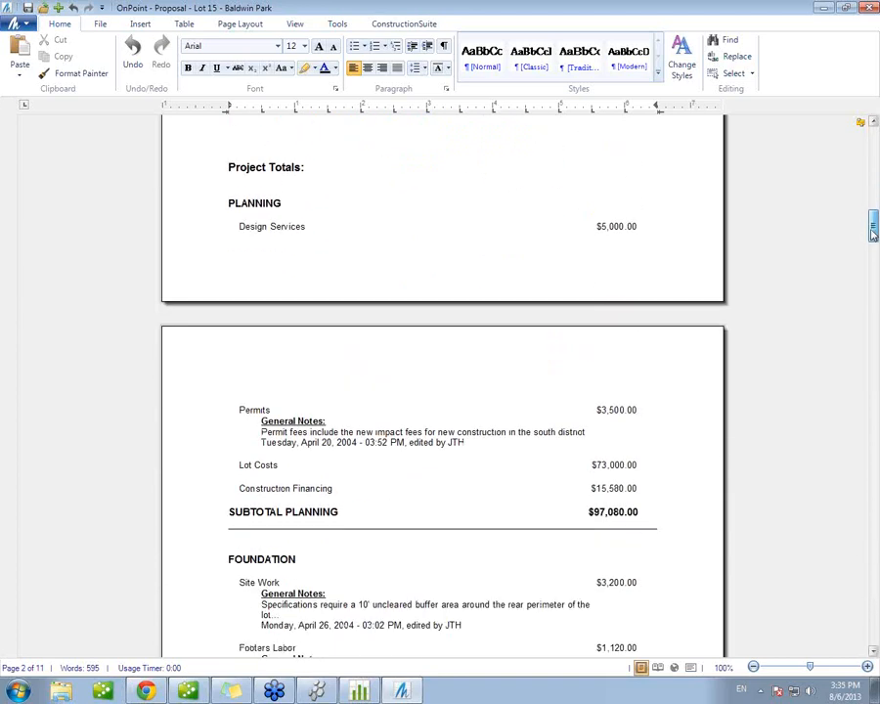
pyautogui.click(283, 465)
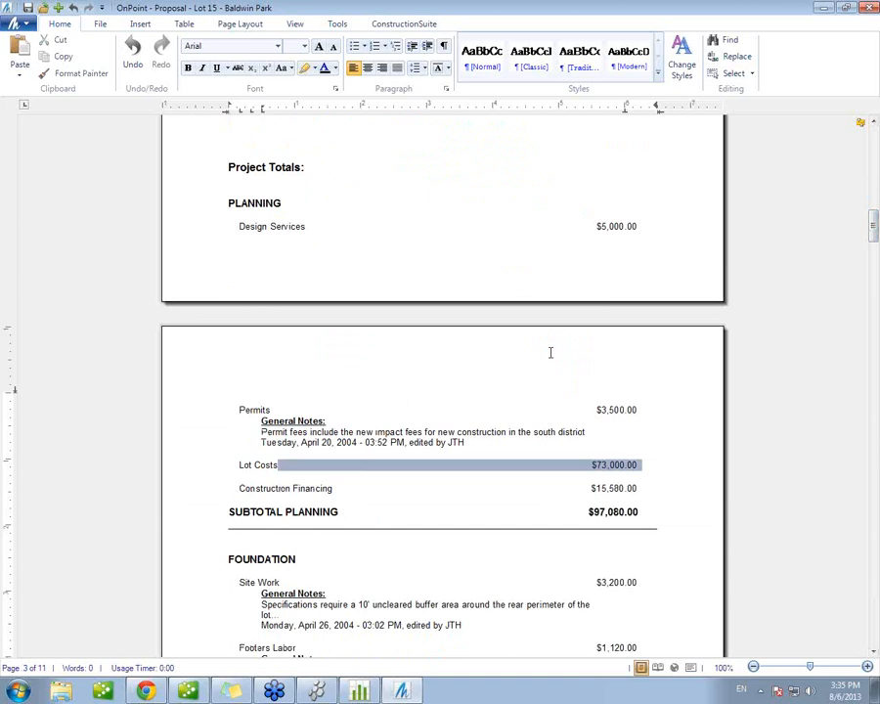
pyautogui.scroll(-5, 551, 352)
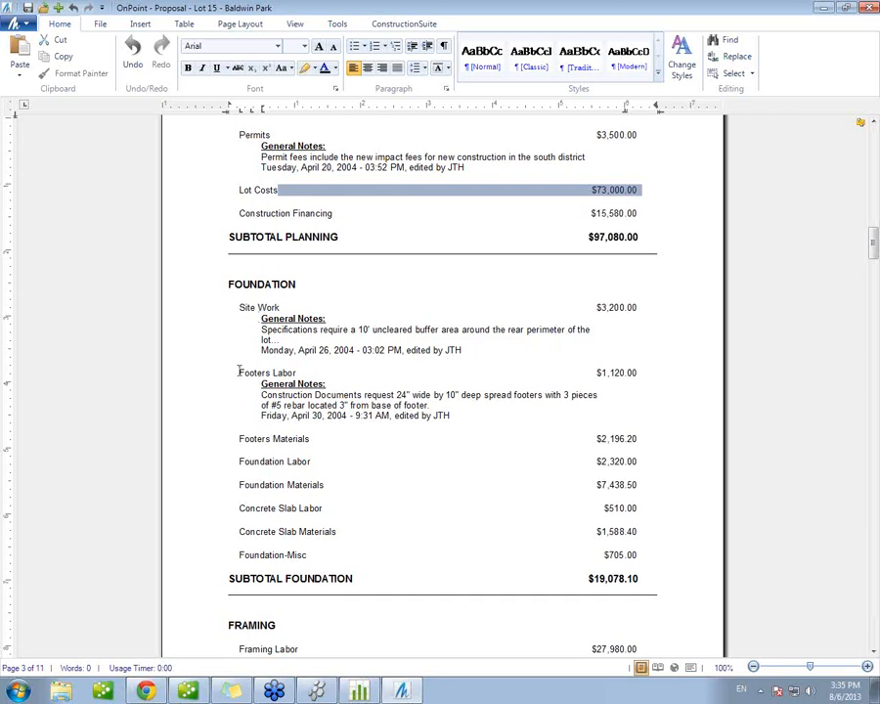
pyautogui.moveTo(872, 244); pyautogui.dragTo(872, 584)
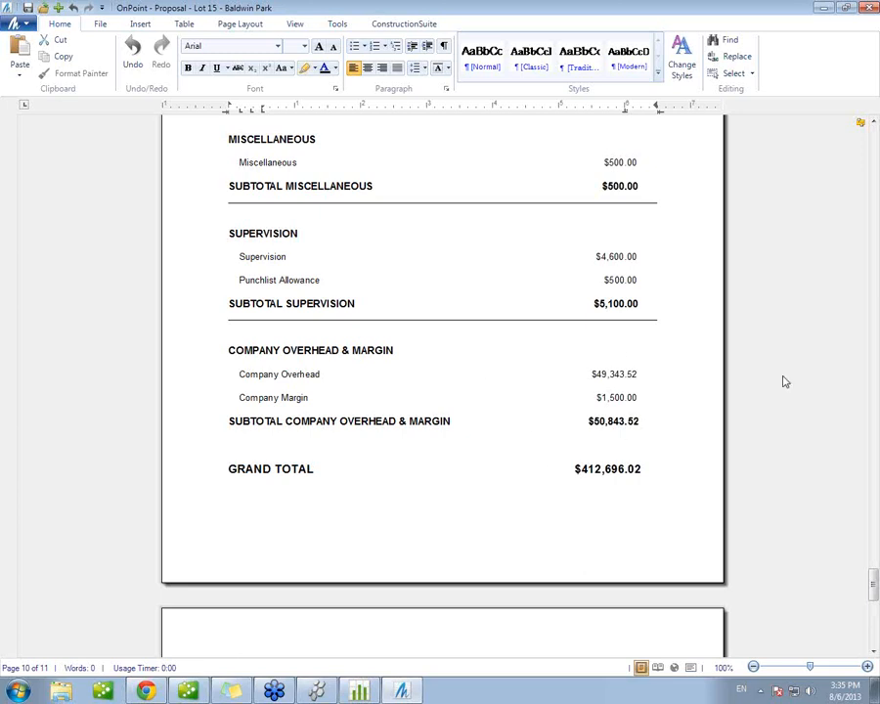
pyautogui.moveTo(870, 585); pyautogui.dragTo(873, 612)
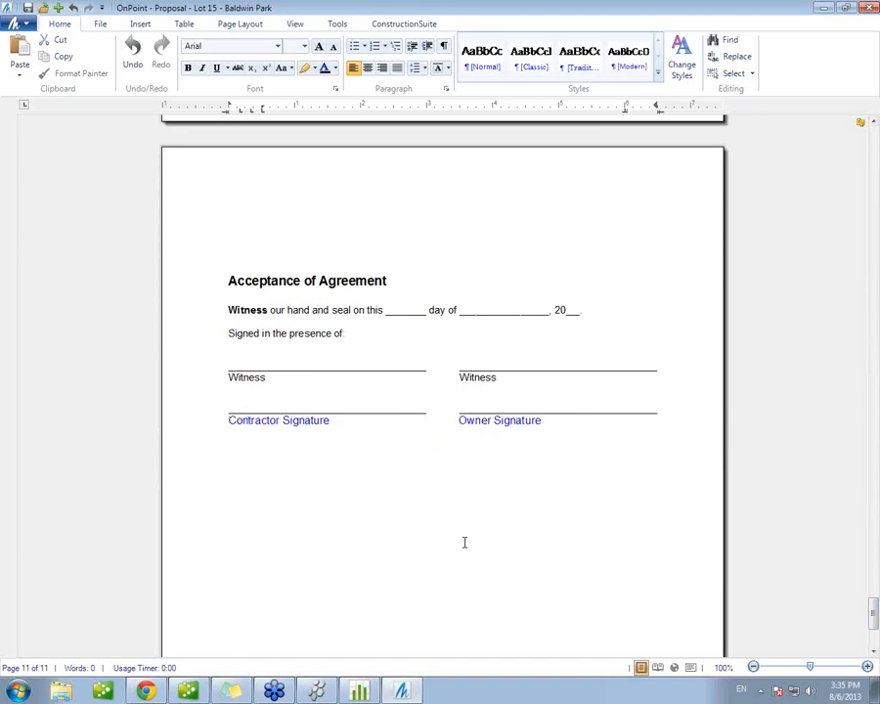
# Step: Save the document as Proposal - Lot 15 - Baldwin Park in the Lot 15 - Baldwin Park project folder and close it
pyautogui.click(27, 6)
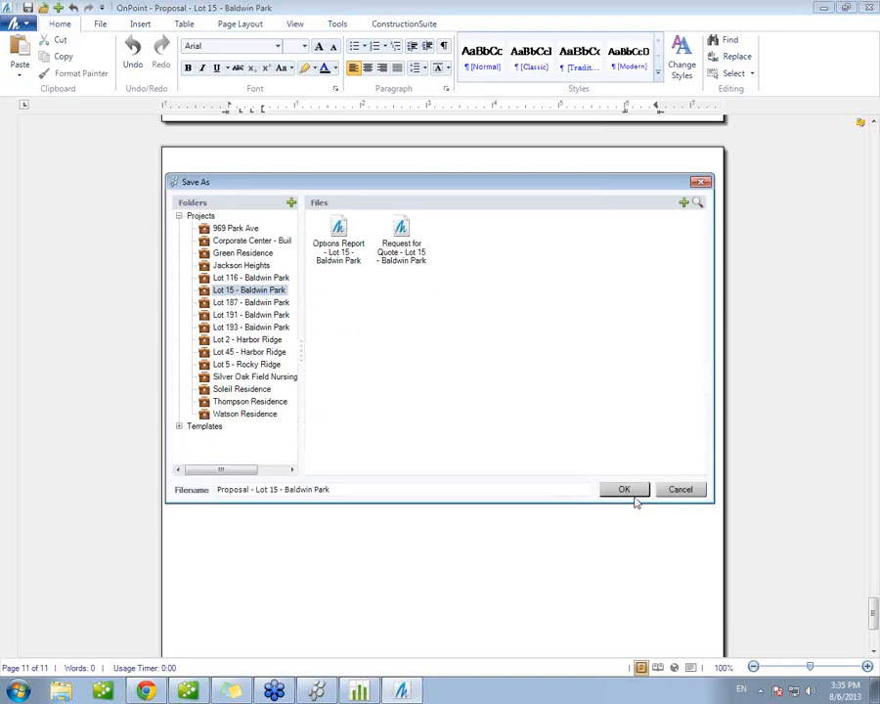
pyautogui.click(626, 490)
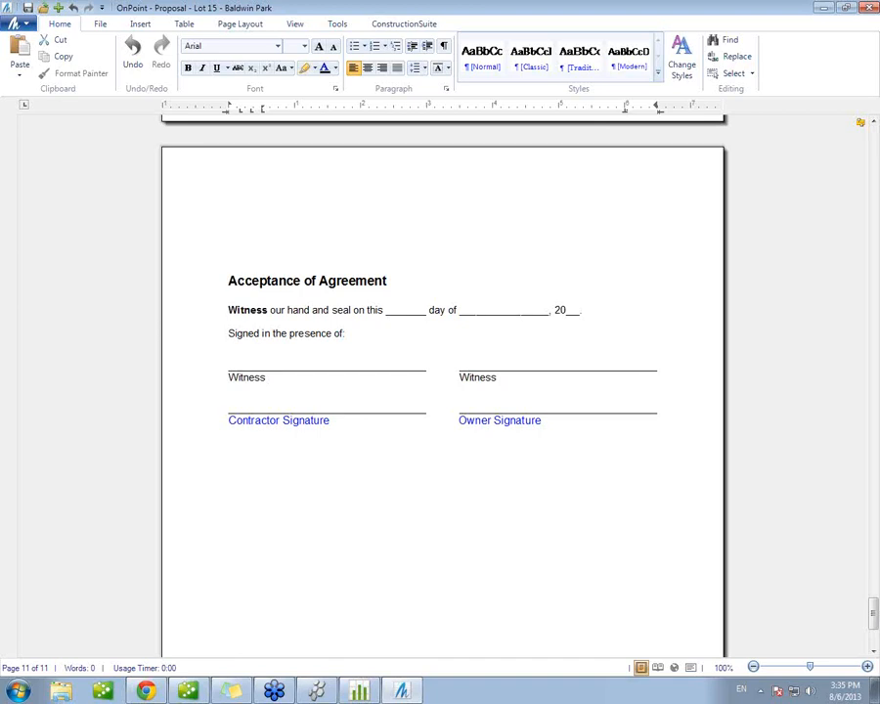
pyautogui.click(869, 8)
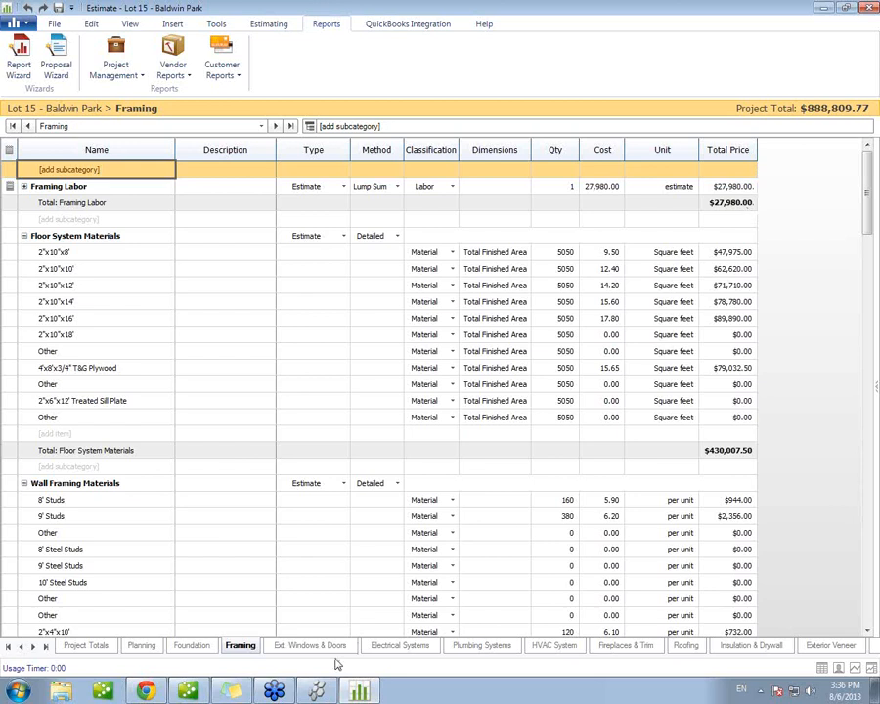
# Step: Switch to UDA ConstructionSuite and open the C01 Fixed Amount Contract template from the Contracts subfolder of the contract templates
pyautogui.click(317, 691)
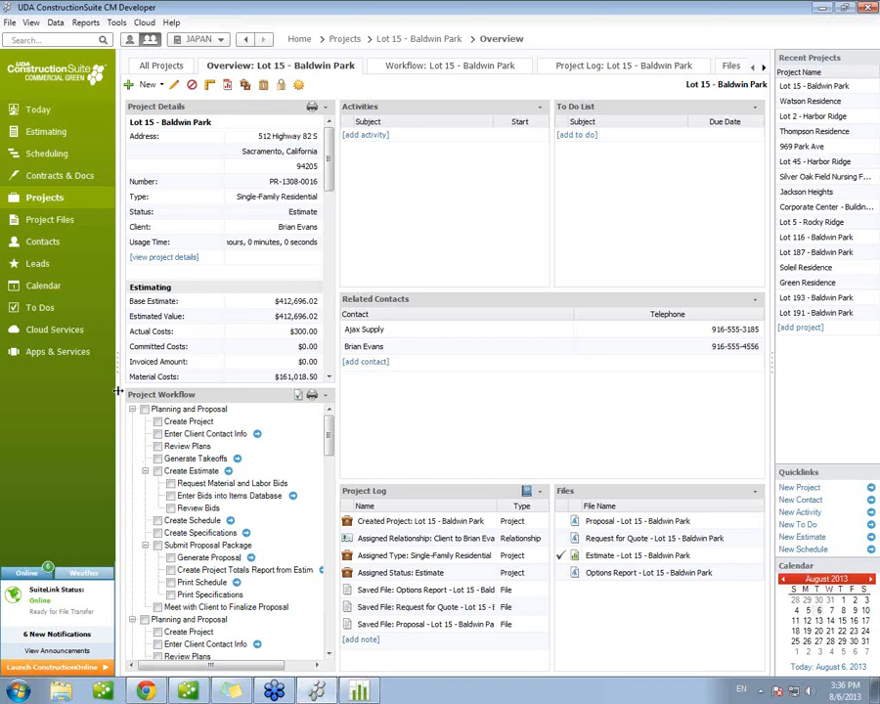
pyautogui.click(60, 177)
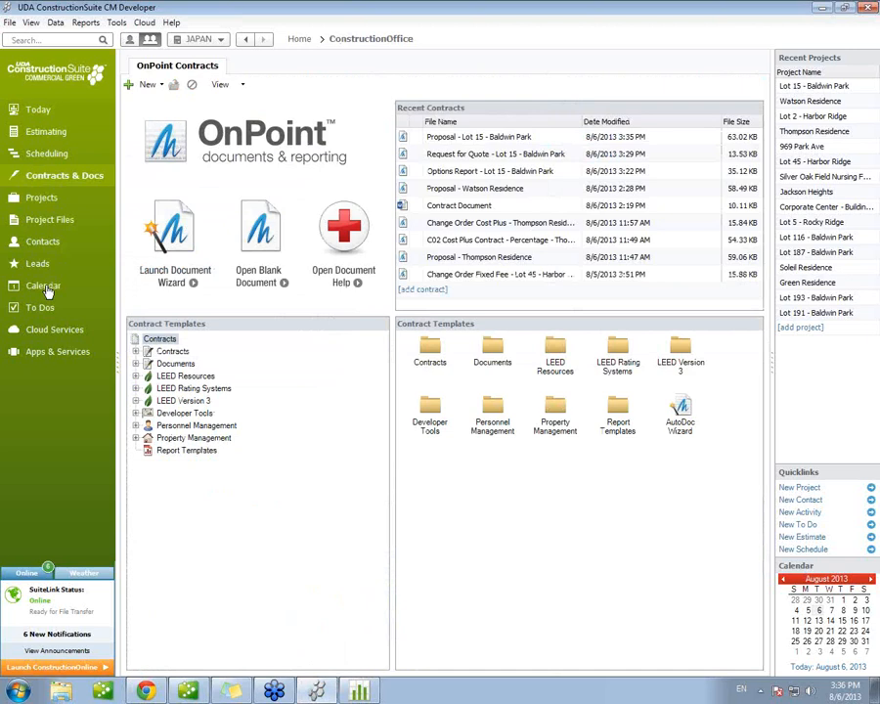
pyautogui.click(138, 353)
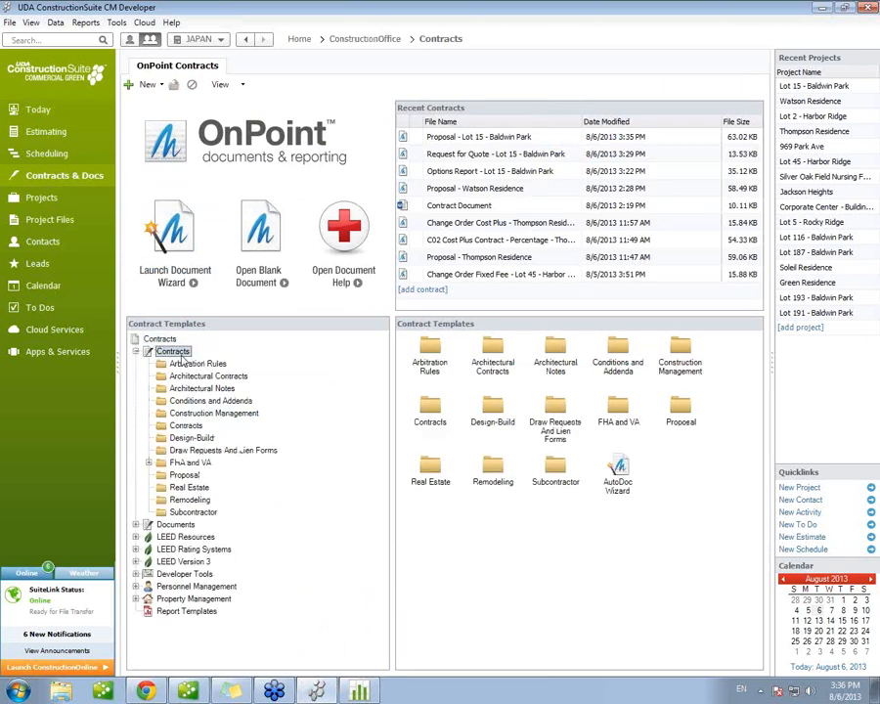
pyautogui.click(189, 426)
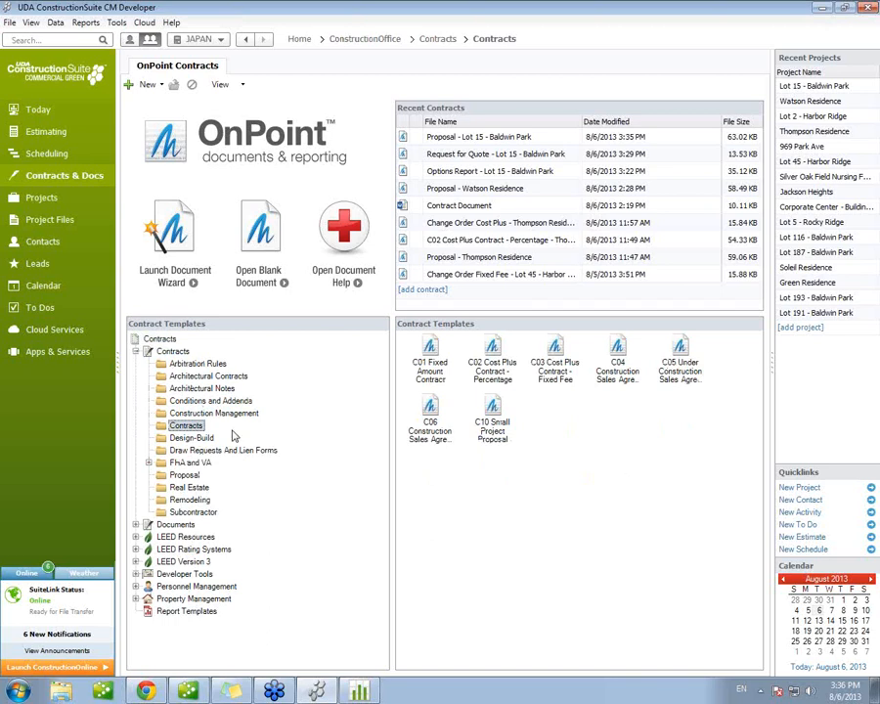
pyautogui.doubleClick(434, 376)
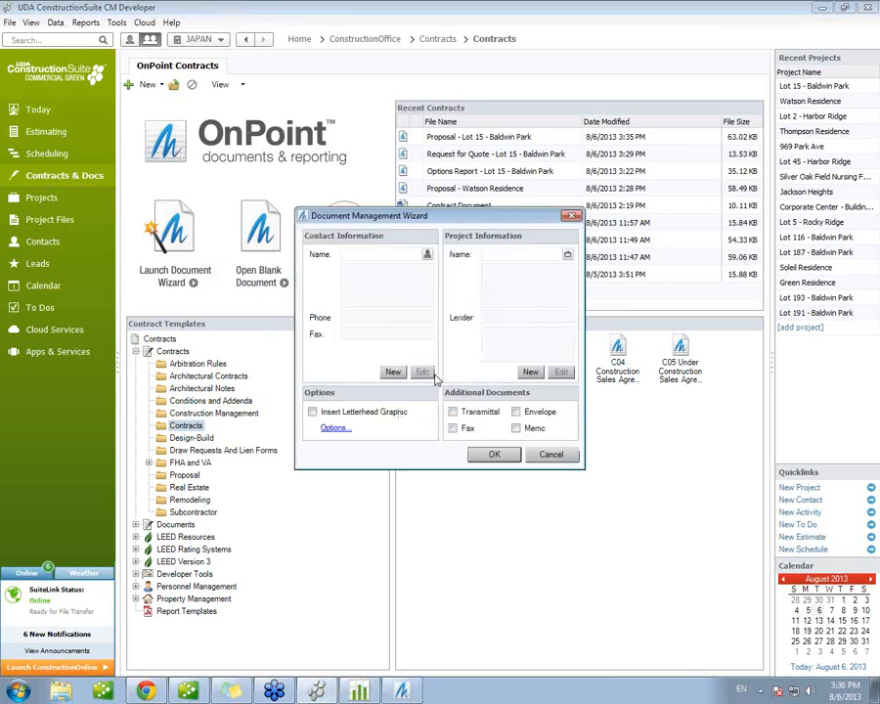
# Step: Generate the contract for the client contact and the Lot 15 - Baldwin Park project with the letterhead graphic inserted
pyautogui.click(377, 256)
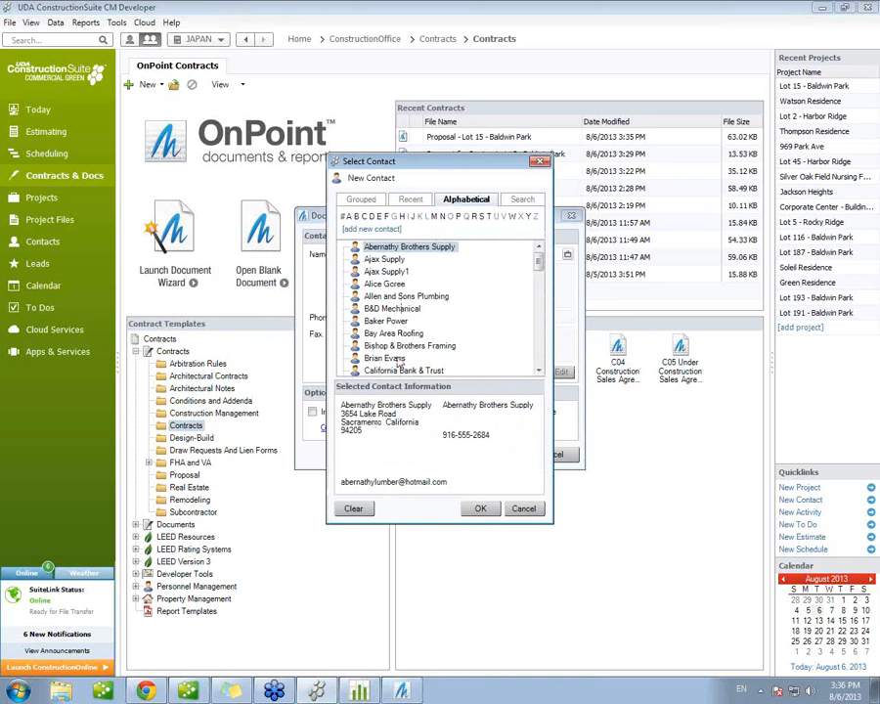
pyautogui.click(391, 358)
pyautogui.click(478, 508)
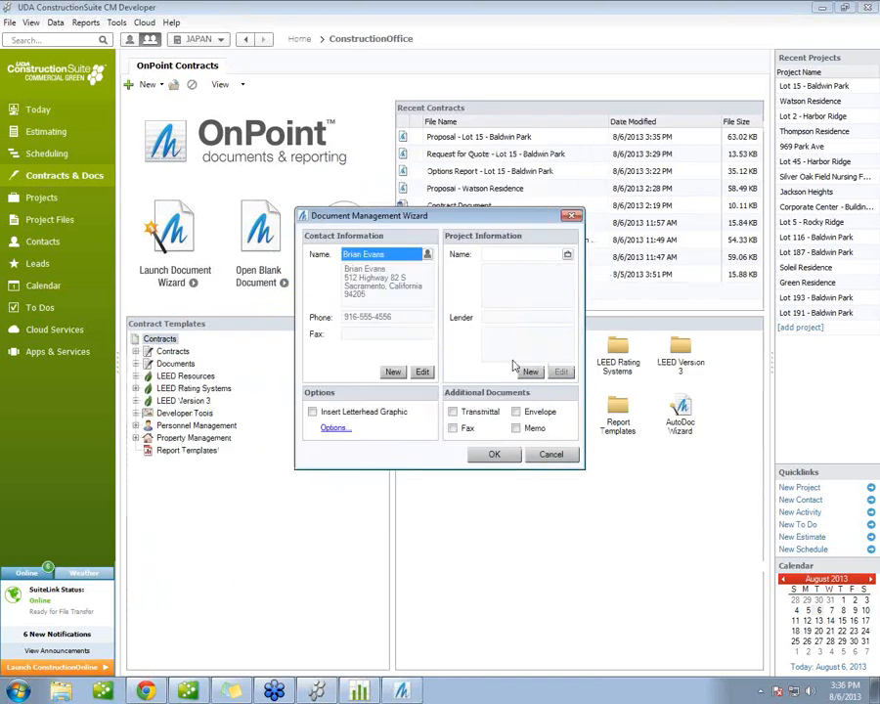
pyautogui.click(513, 258)
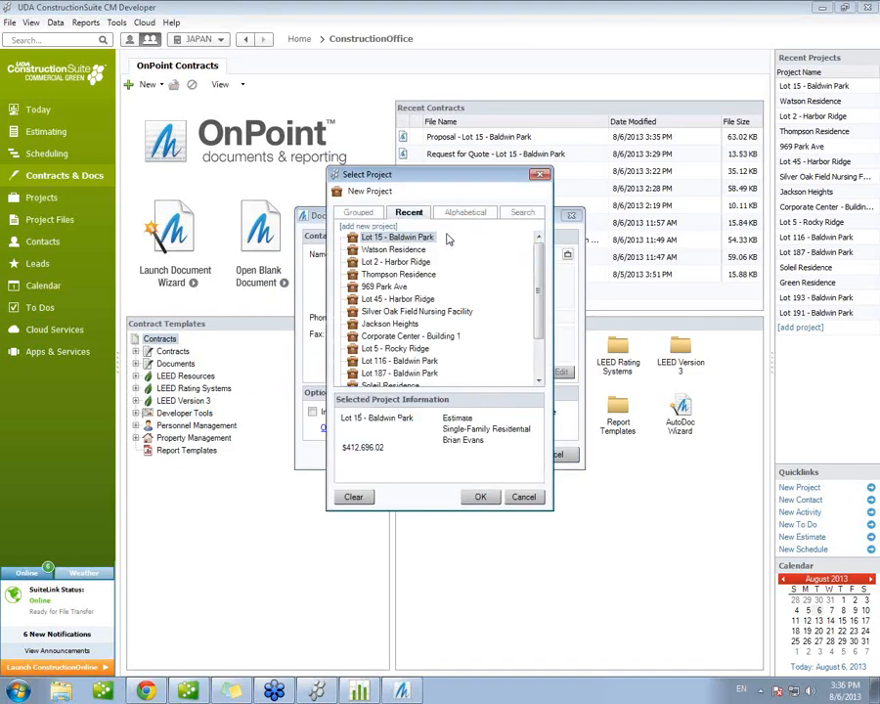
pyautogui.click(480, 496)
pyautogui.click(337, 412)
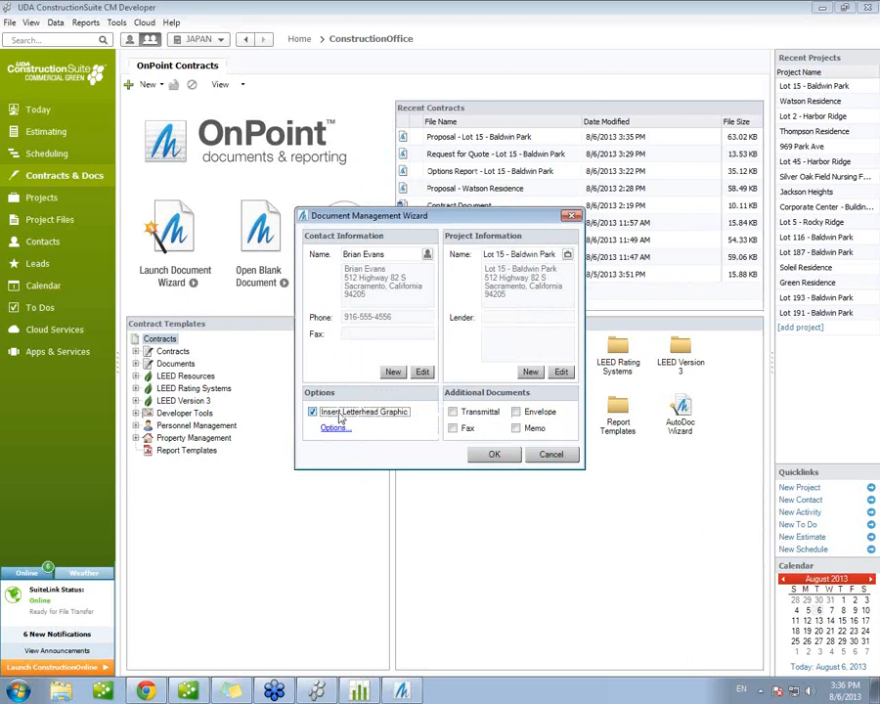
pyautogui.click(493, 455)
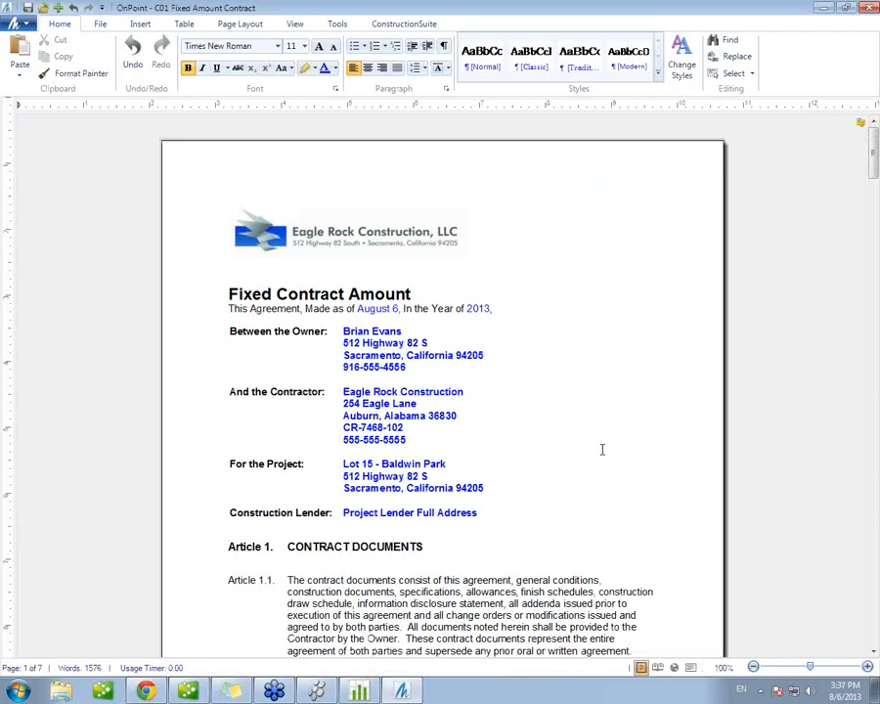
# Step: Save the contract as C01 Fixed Amount Contract - Lot 15 - Baldwin Park in the Lot 15 - Baldwin Park project folder and close it
pyautogui.click(228, 579)
pyautogui.scroll(-3, 570, 574)
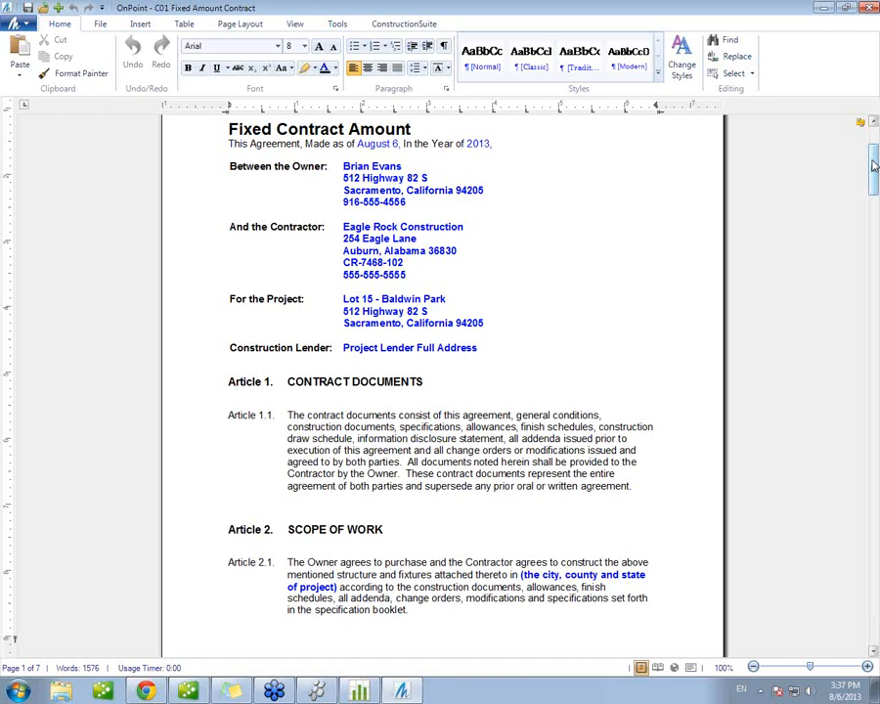
pyautogui.moveTo(873, 166); pyautogui.dragTo(873, 210)
pyautogui.click(525, 446)
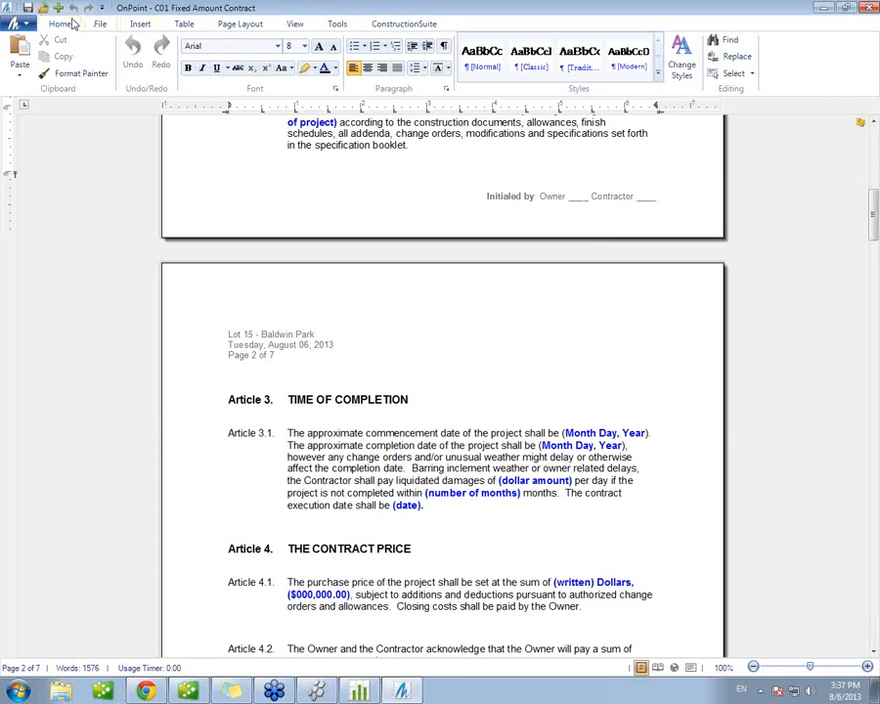
pyautogui.click(27, 7)
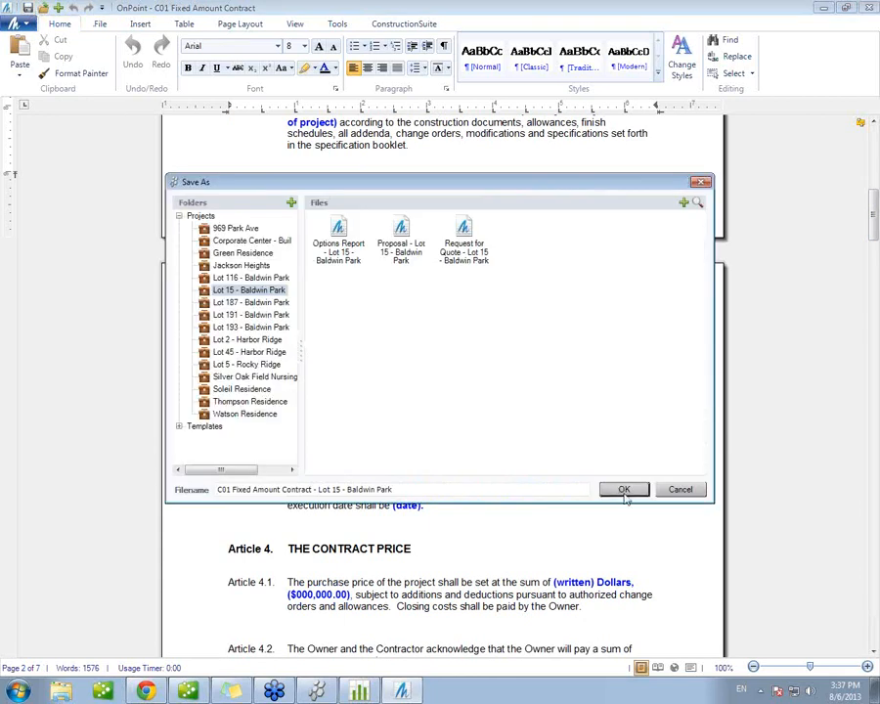
pyautogui.click(621, 486)
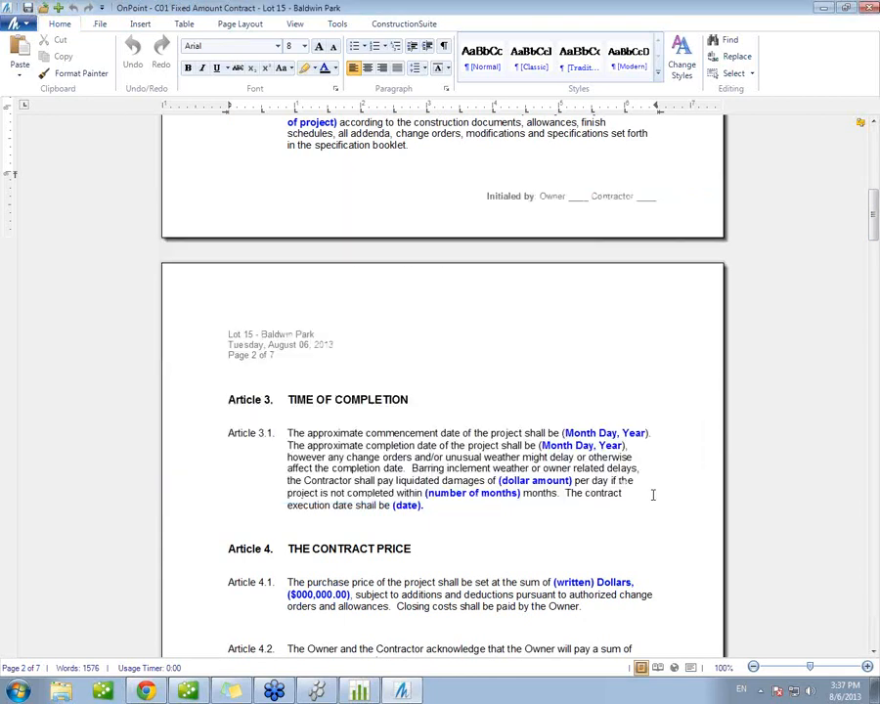
pyautogui.click(868, 8)
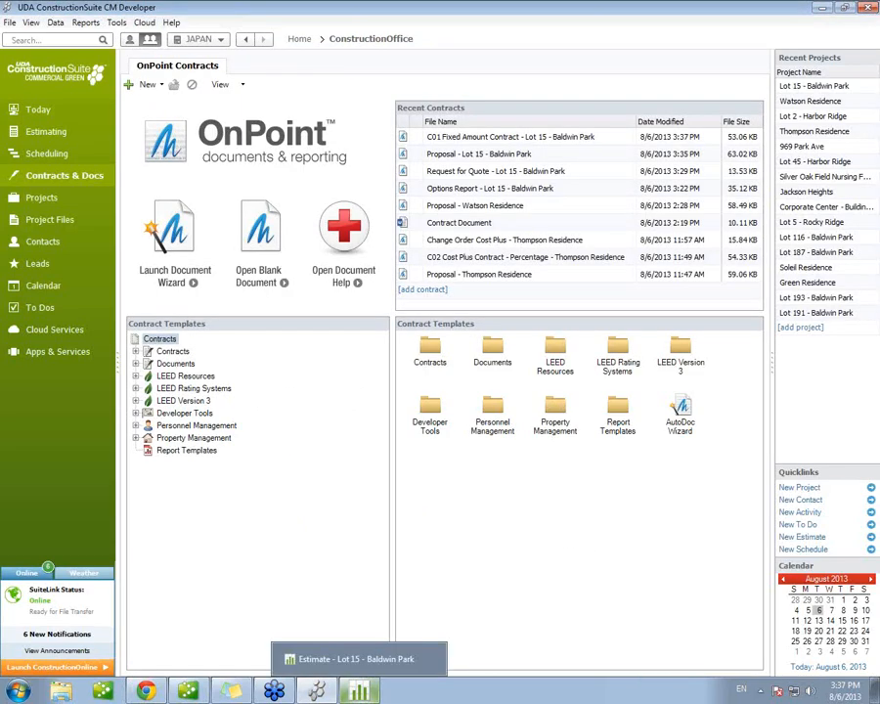
# Step: Switch to the Lot 15 - Baldwin Park estimate and start a new change order from the Windows subcategory in Ext. Windows & Doors
pyautogui.click(359, 692)
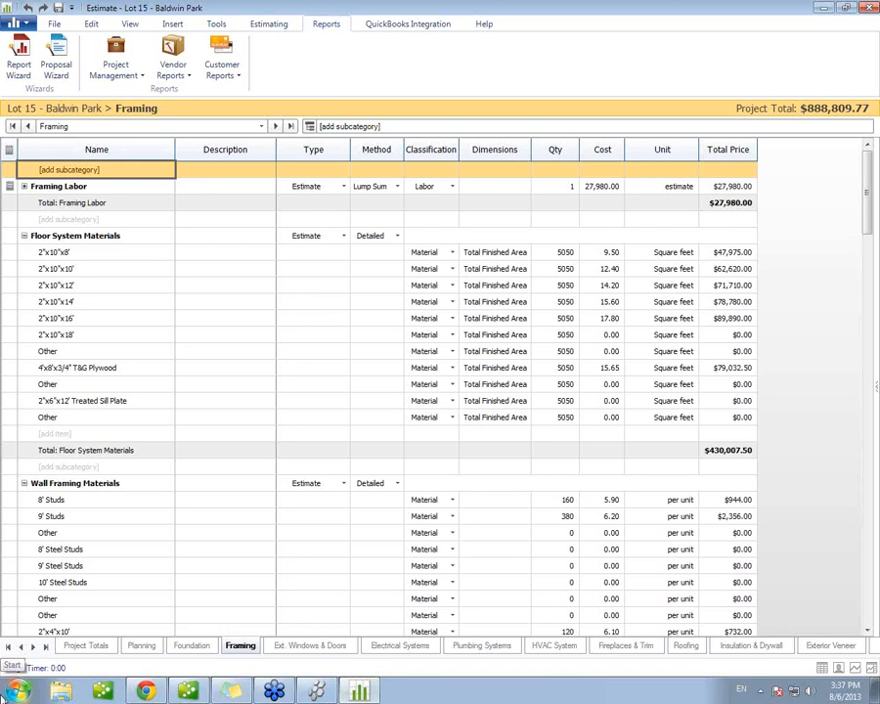
pyautogui.click(342, 646)
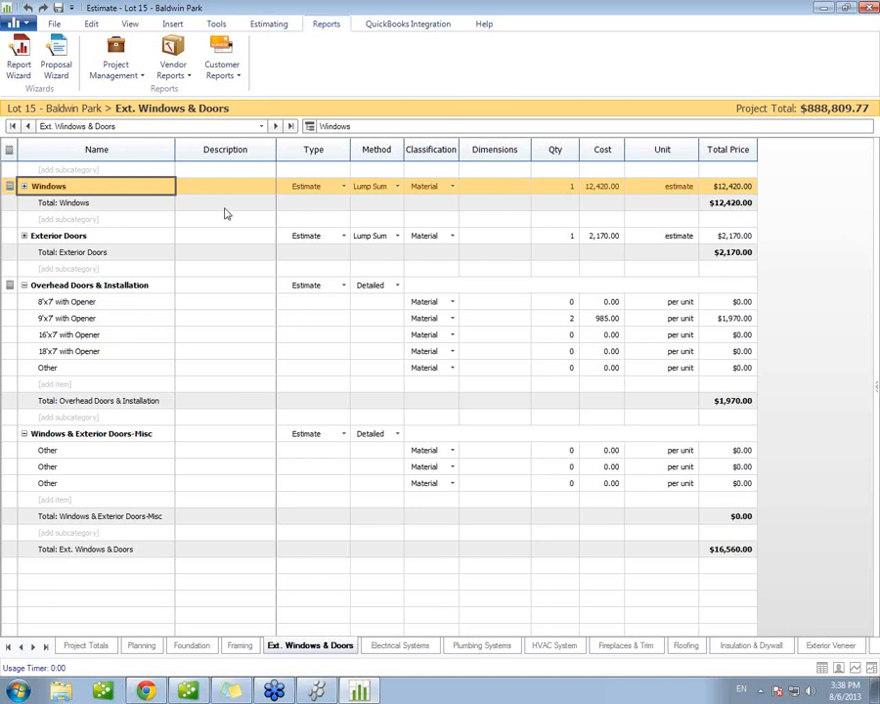
pyautogui.click(343, 187)
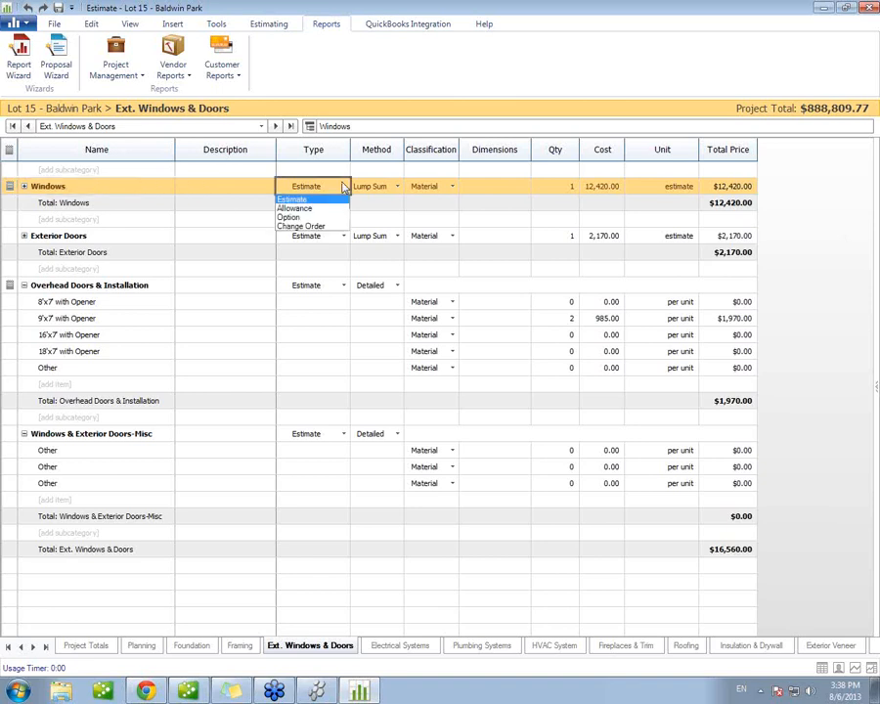
pyautogui.click(331, 227)
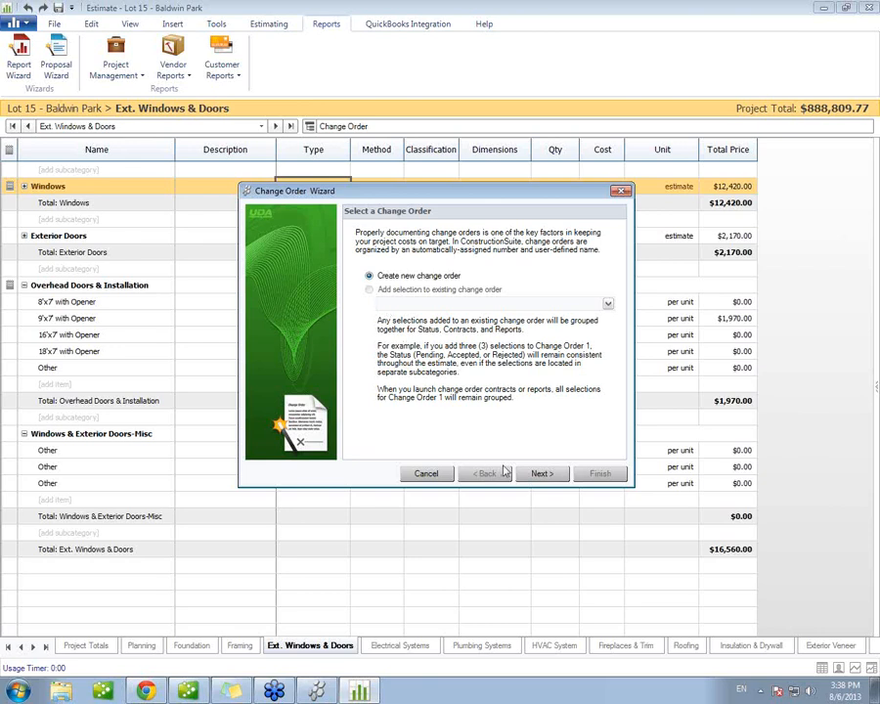
pyautogui.click(541, 474)
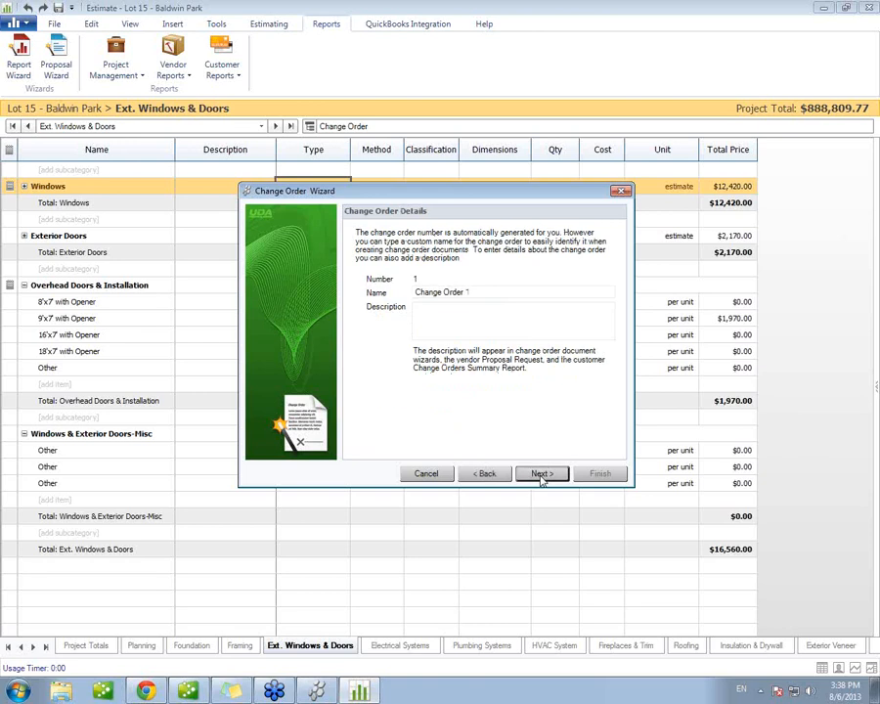
# Step: Name the change order Windows Change
pyautogui.moveTo(487, 293); pyautogui.dragTo(332, 292)
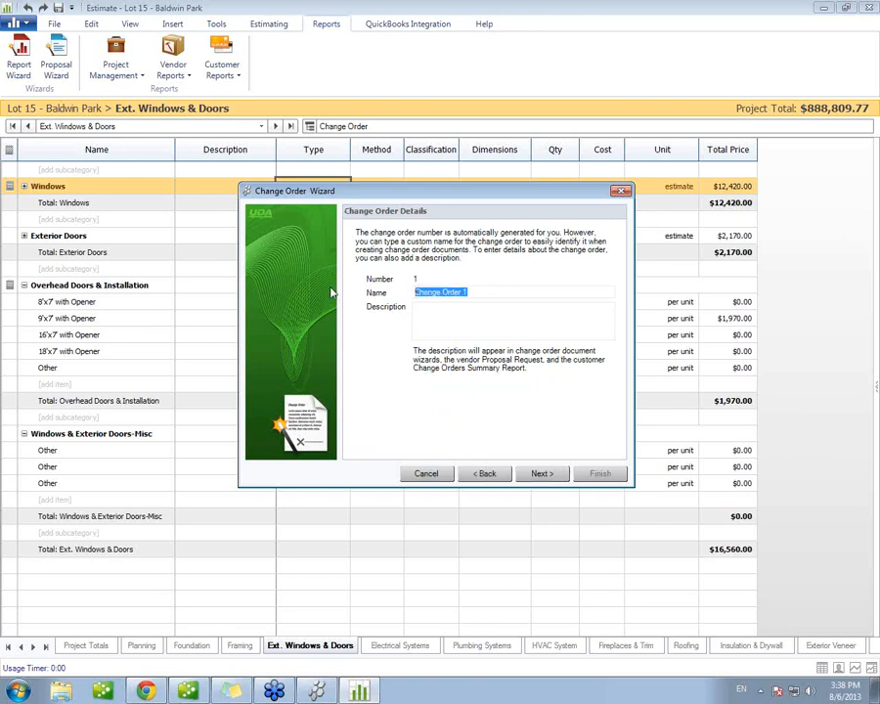
pyautogui.write('Windows ')
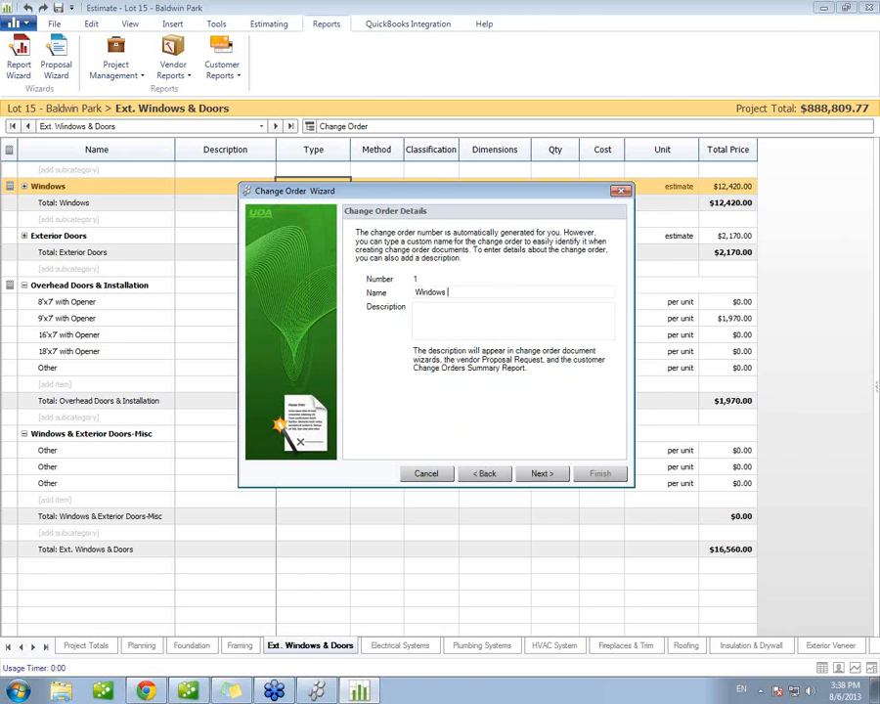
pyautogui.write('Change')
pyautogui.press('BackSpace')
pyautogui.write('e')
# Step: Describe the change order by stating that the client would like to have a different window
pyautogui.click(464, 311)
pyautogui.write('Client wouldlike')
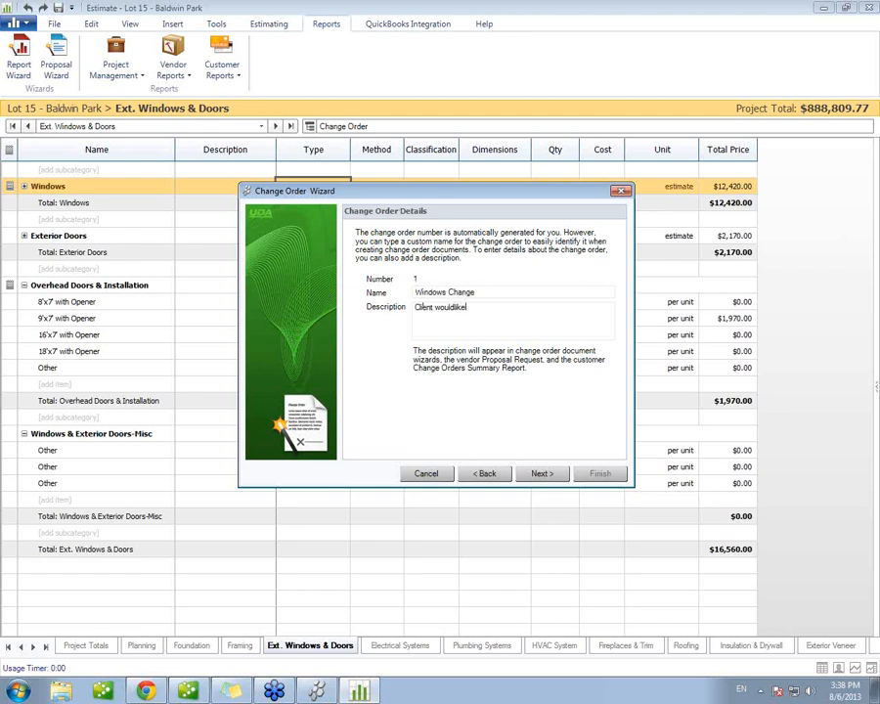
pyautogui.write(' like to nave a different wendow inthe ')
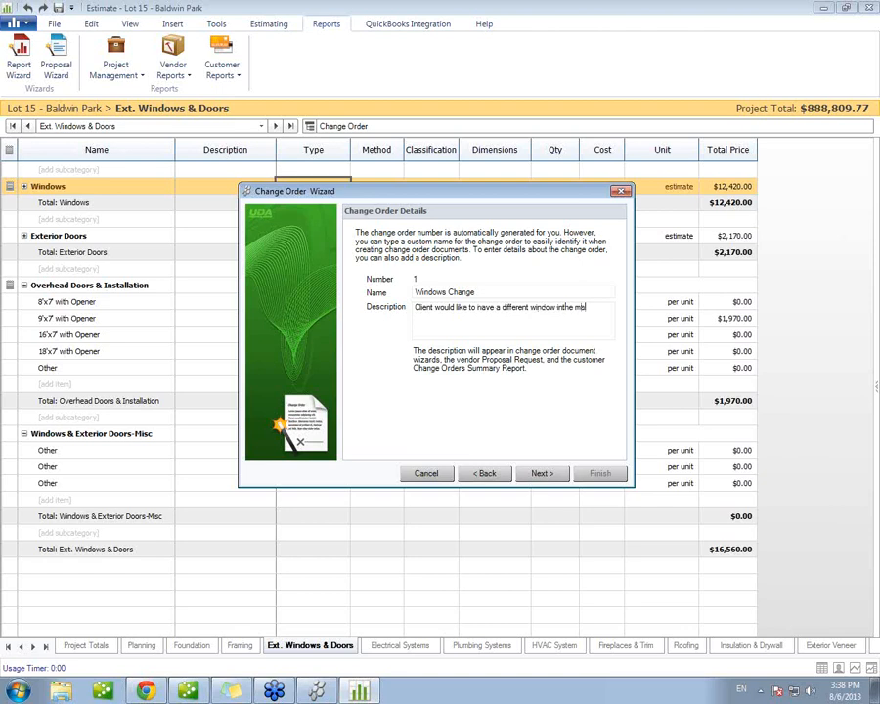
pyautogui.write(' home!')
# Step: Create the change order as Pending under Ext. Windows & Doors, Windows, as another subcategory with the same name
pyautogui.click(544, 473)
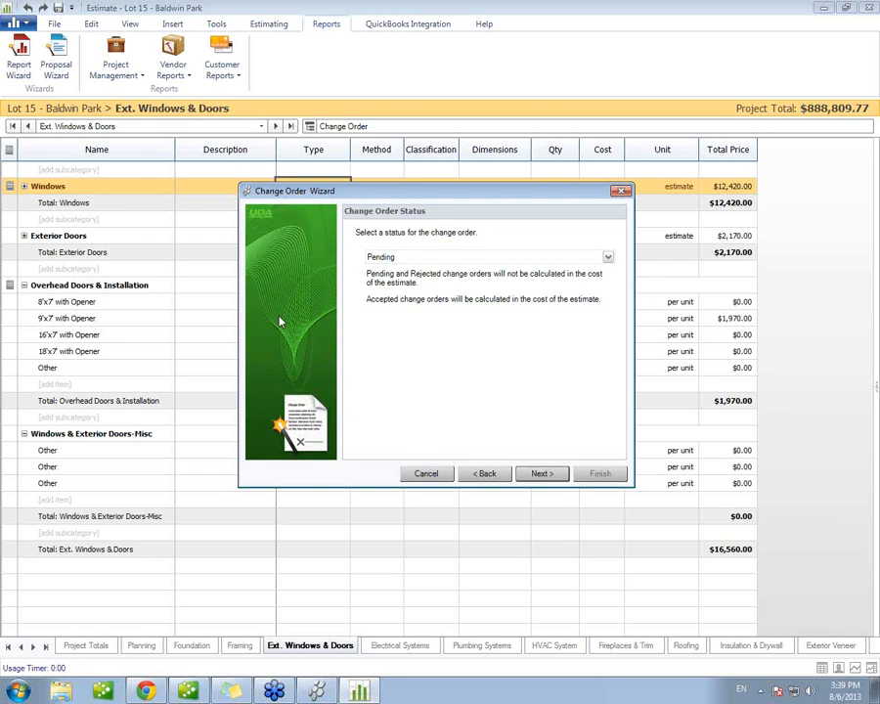
pyautogui.click(555, 474)
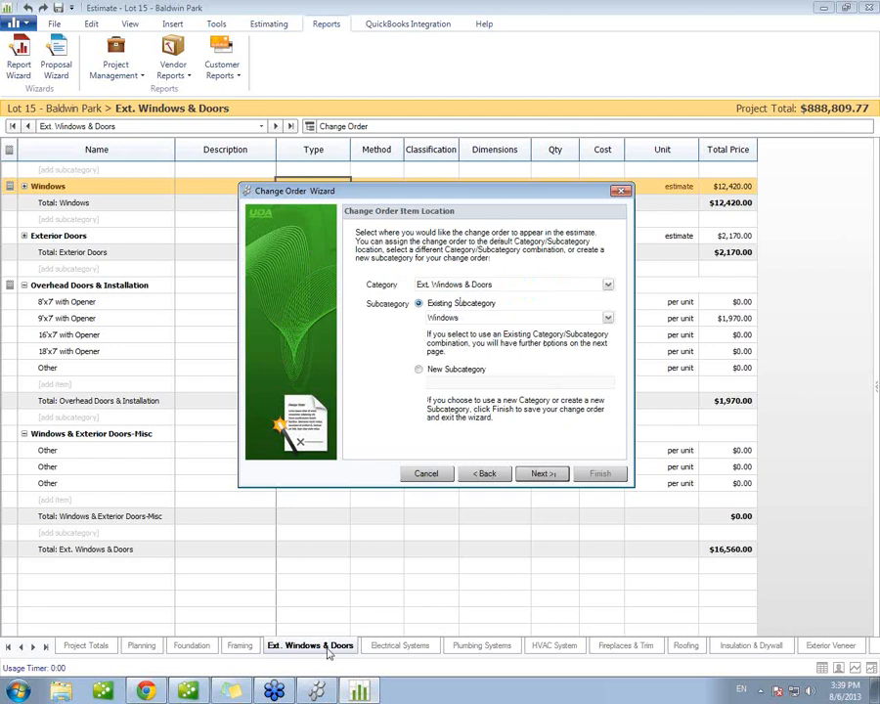
pyautogui.click(542, 473)
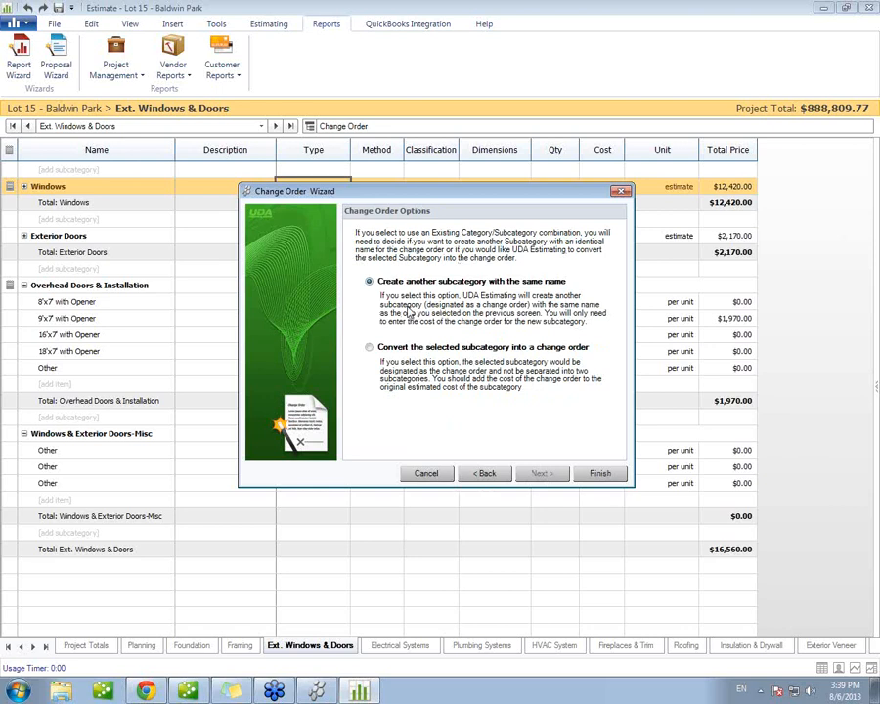
pyautogui.click(610, 474)
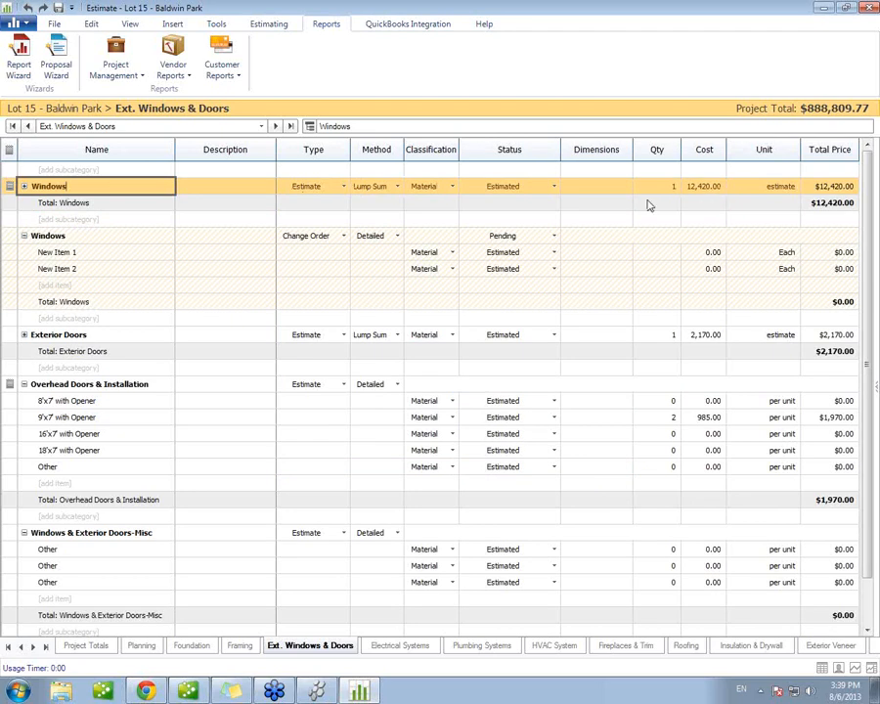
# Step: Keep the Windows change order's method as Detailed and rename its first item as Material
pyautogui.click(397, 235)
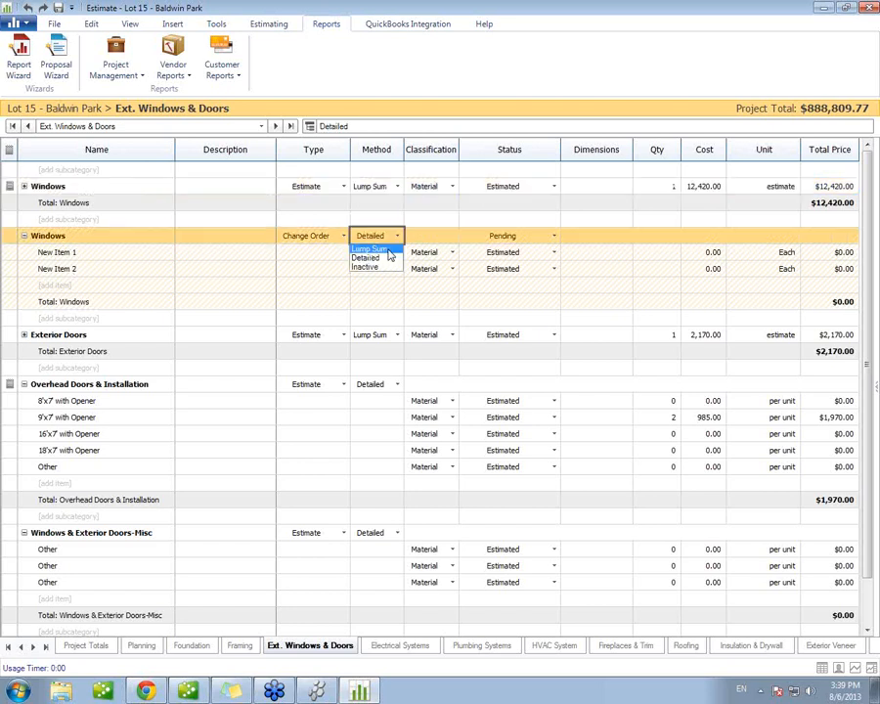
pyautogui.click(394, 236)
pyautogui.click(227, 253)
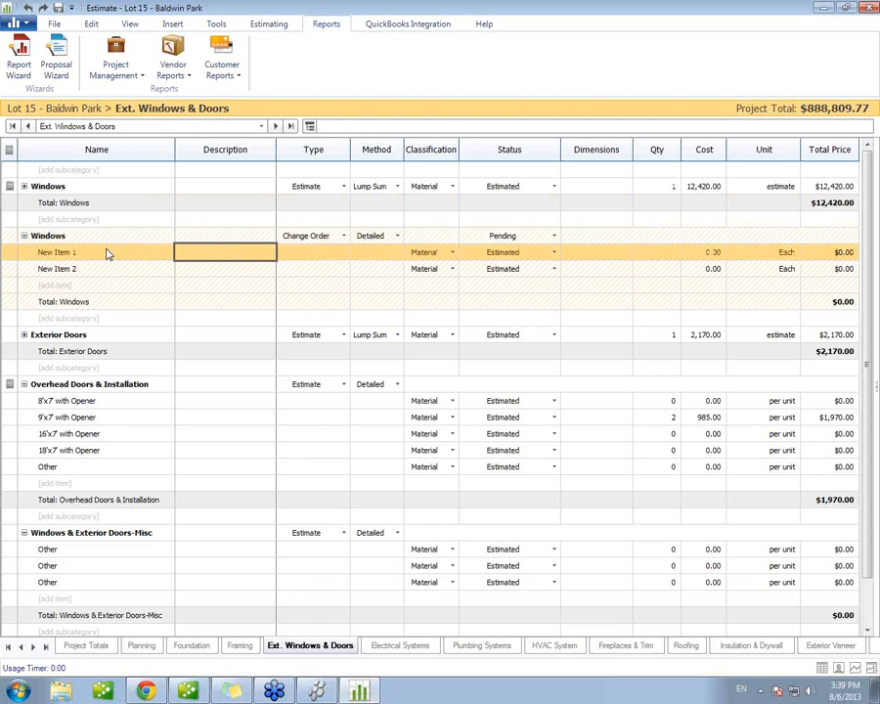
pyautogui.click(107, 252)
pyautogui.moveTo(78, 251); pyautogui.dragTo(26, 252)
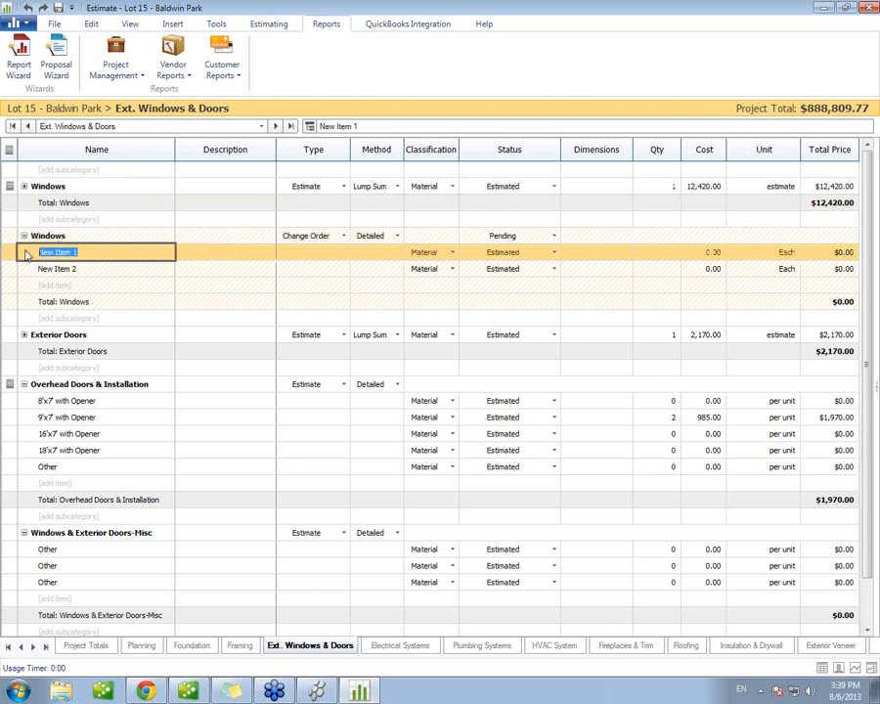
pyautogui.write('Material')
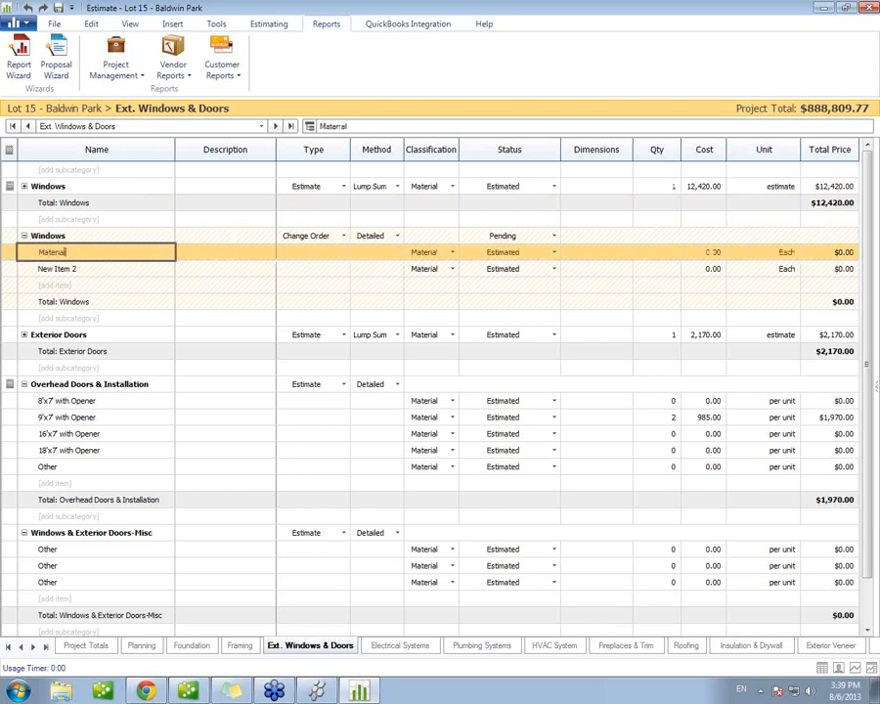
# Step: Rename the change order's second item as Labor and set its classification to Labor
pyautogui.click(8, 271)
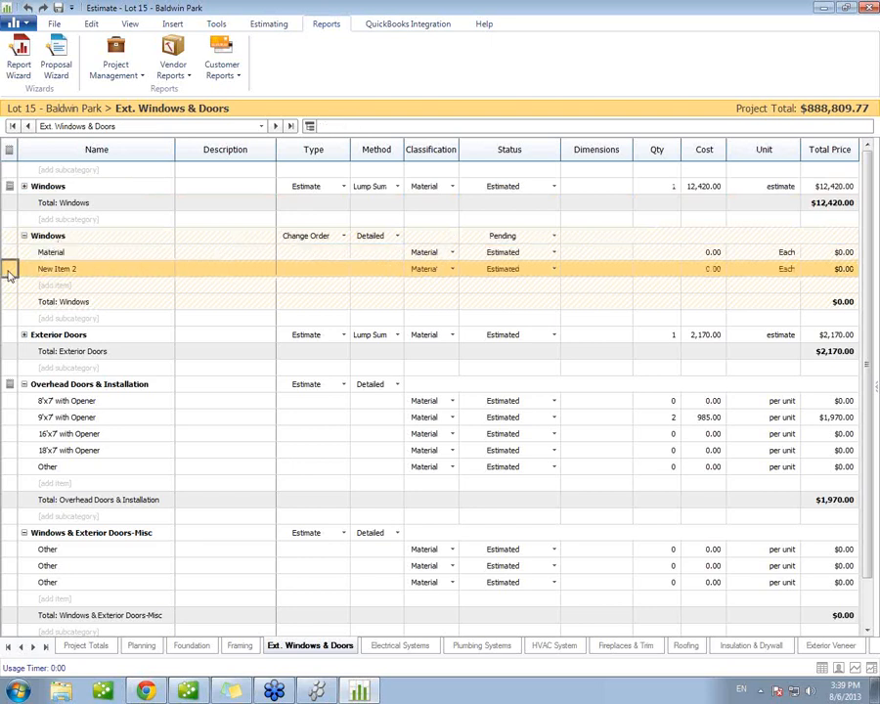
pyautogui.click(77, 272)
pyautogui.moveTo(77, 272); pyautogui.dragTo(43, 275)
pyautogui.write('Labor')
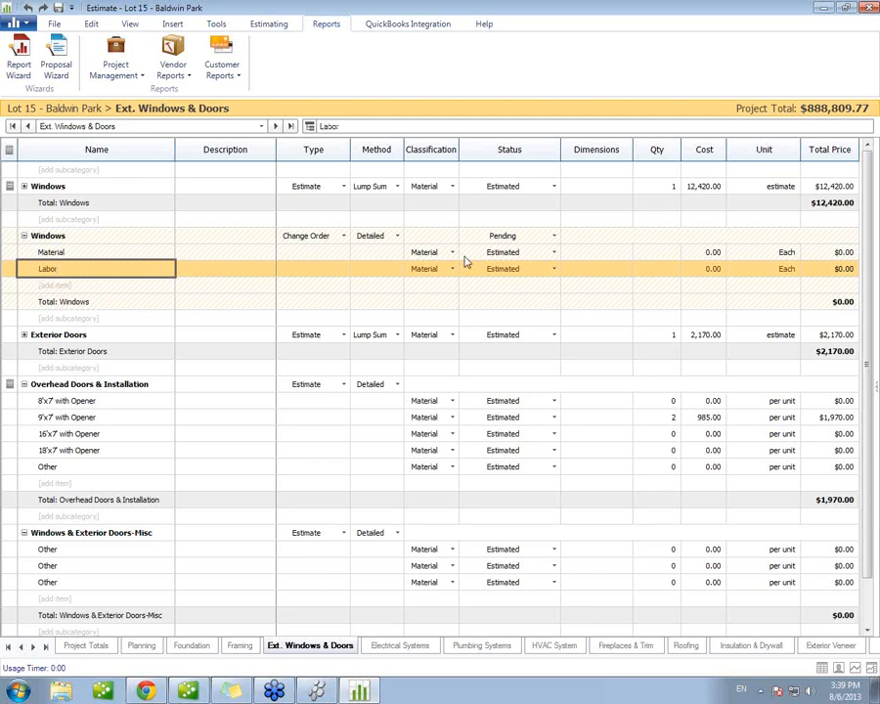
pyautogui.click(451, 269)
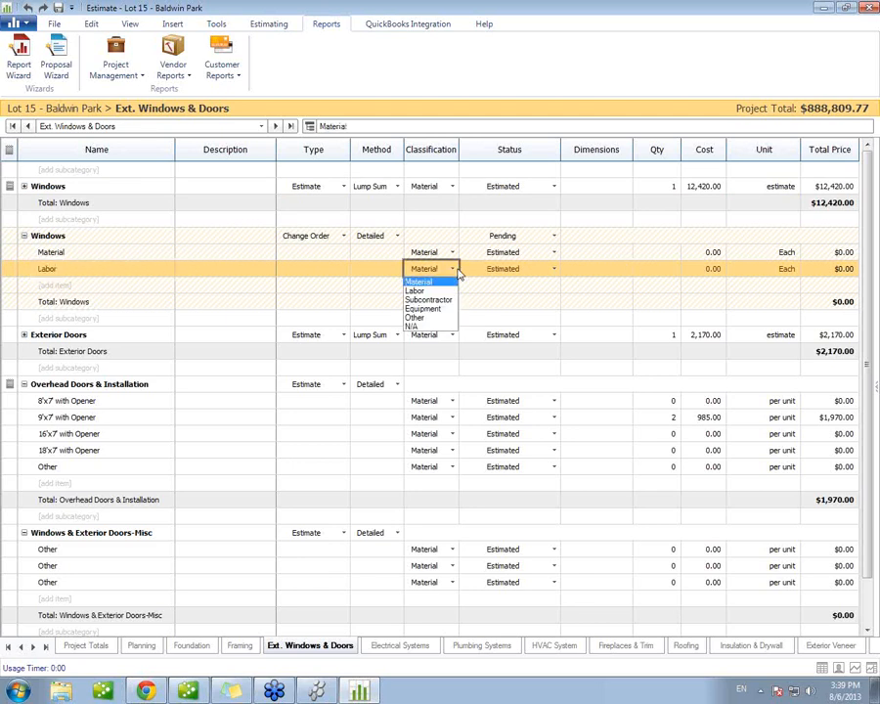
pyautogui.click(442, 292)
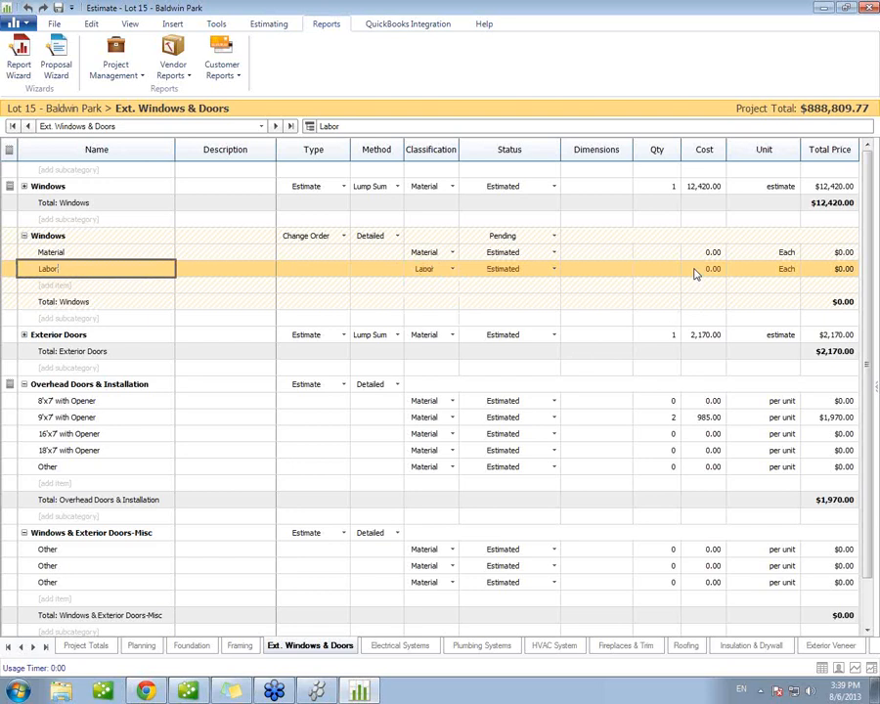
# Step: Set the change order's Material cost to 3,000 and its Labor quantity to 2 at a cost of 10
pyautogui.click(699, 252)
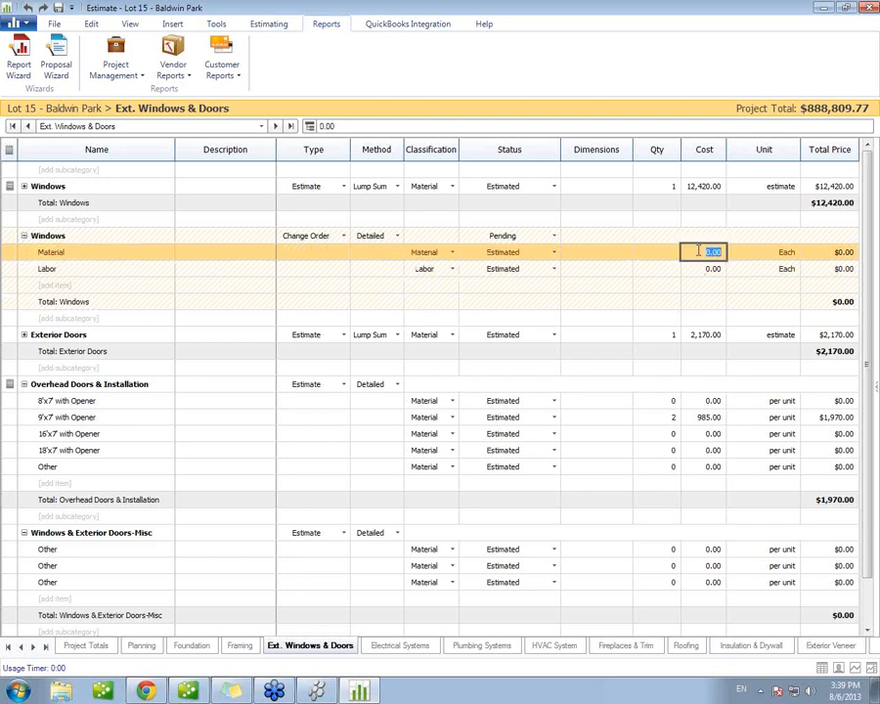
pyautogui.write('3000')
pyautogui.click(693, 270)
pyautogui.click(662, 269)
pyautogui.write('2')
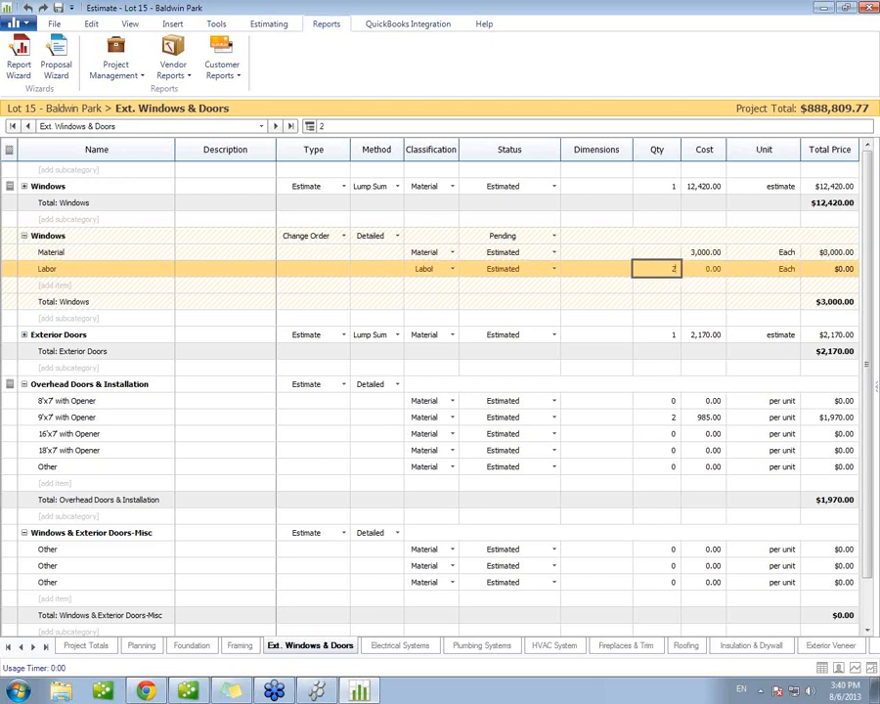
pyautogui.click(708, 274)
pyautogui.write('10')
# Step: Set the unit of the Windows change order's Labor item to Hour
pyautogui.click(794, 271)
pyautogui.click(797, 272)
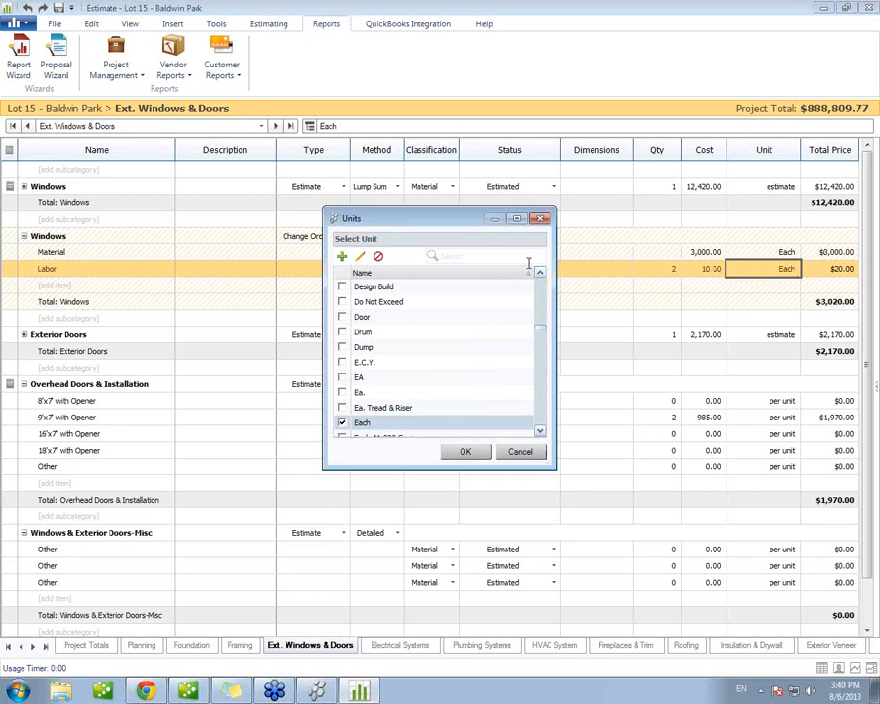
pyautogui.click(461, 255)
pyautogui.write('hour')
pyautogui.click(342, 376)
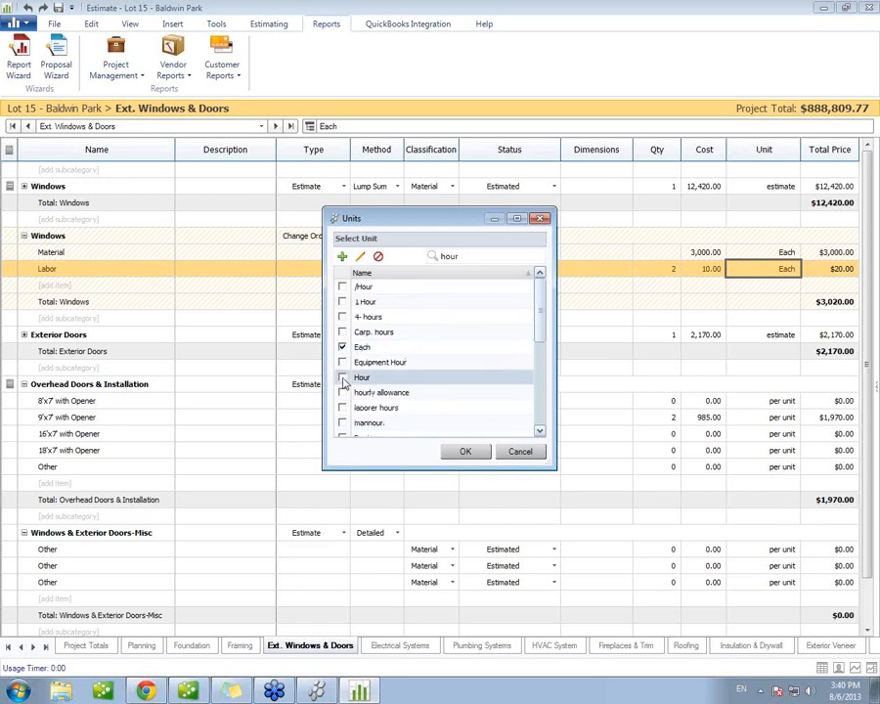
pyautogui.click(464, 451)
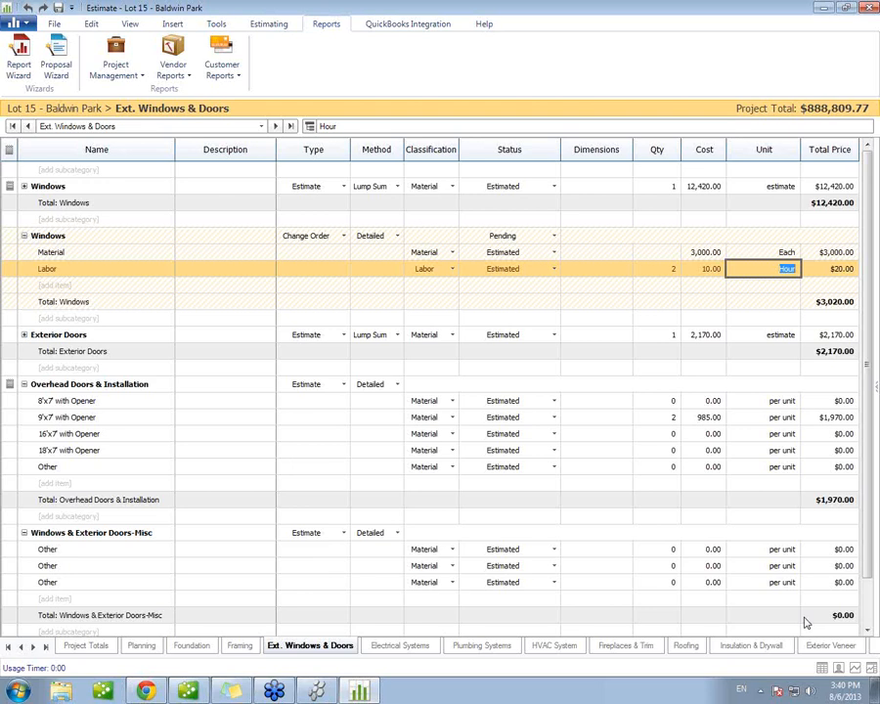
# Step: Show the Line Item Markup column in the estimate sheet
pyautogui.click(753, 151)
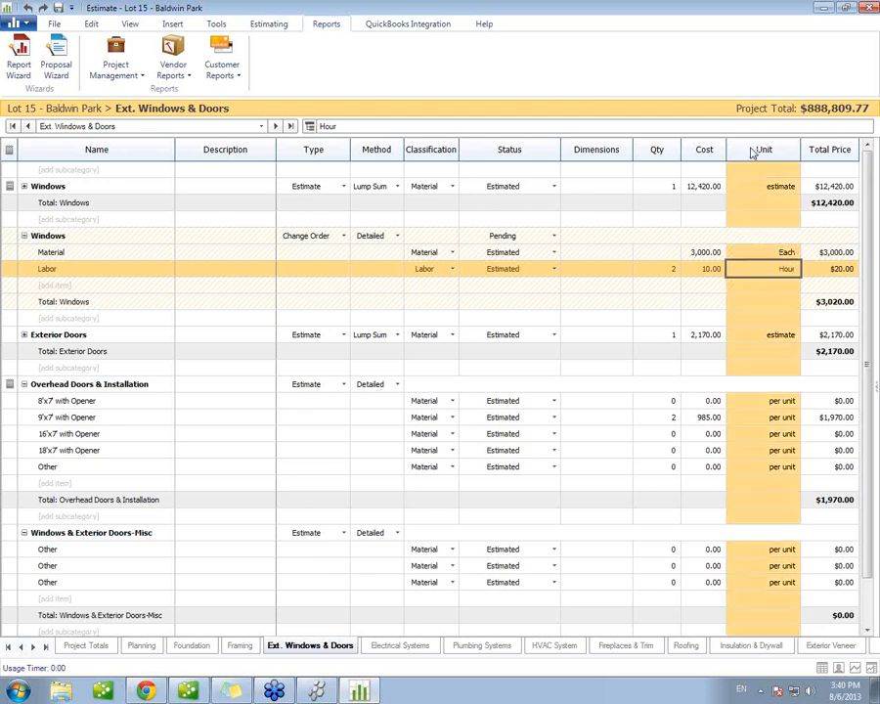
pyautogui.rightClick(752, 153)
pyautogui.click(772, 170)
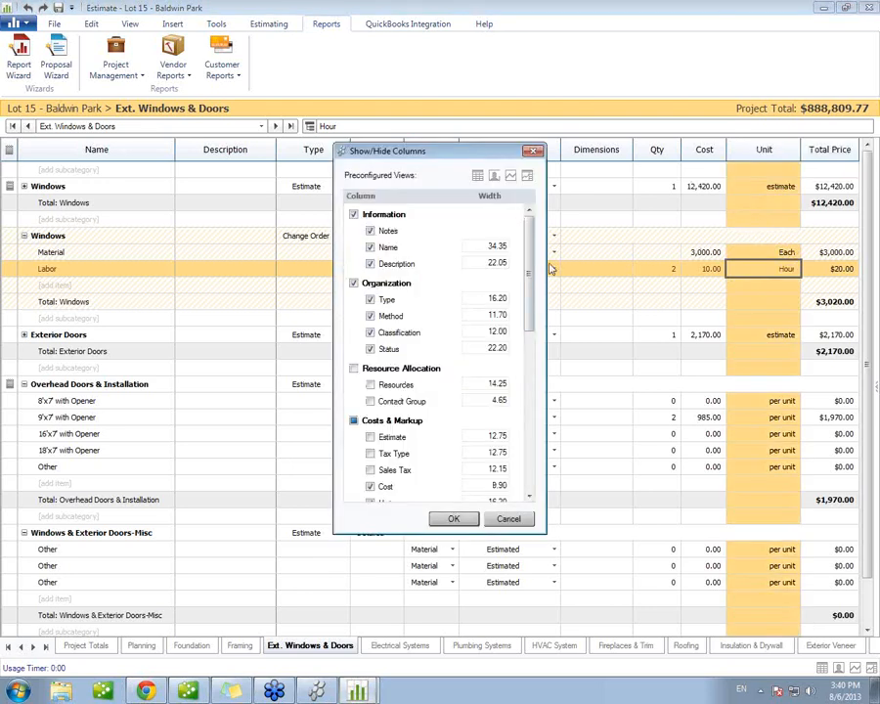
pyautogui.moveTo(526, 282); pyautogui.dragTo(530, 339)
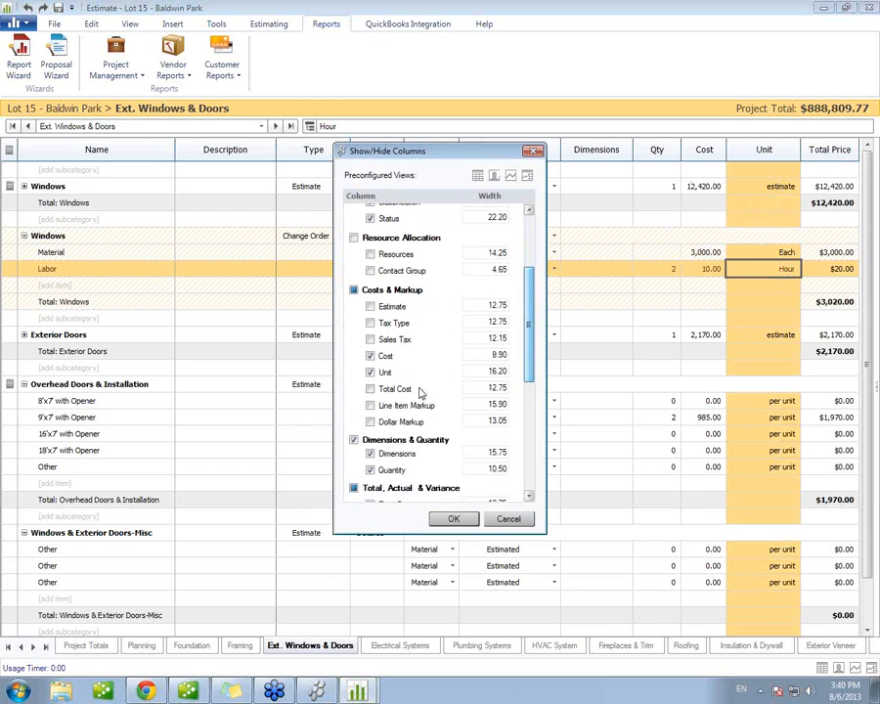
pyautogui.click(370, 405)
pyautogui.click(453, 519)
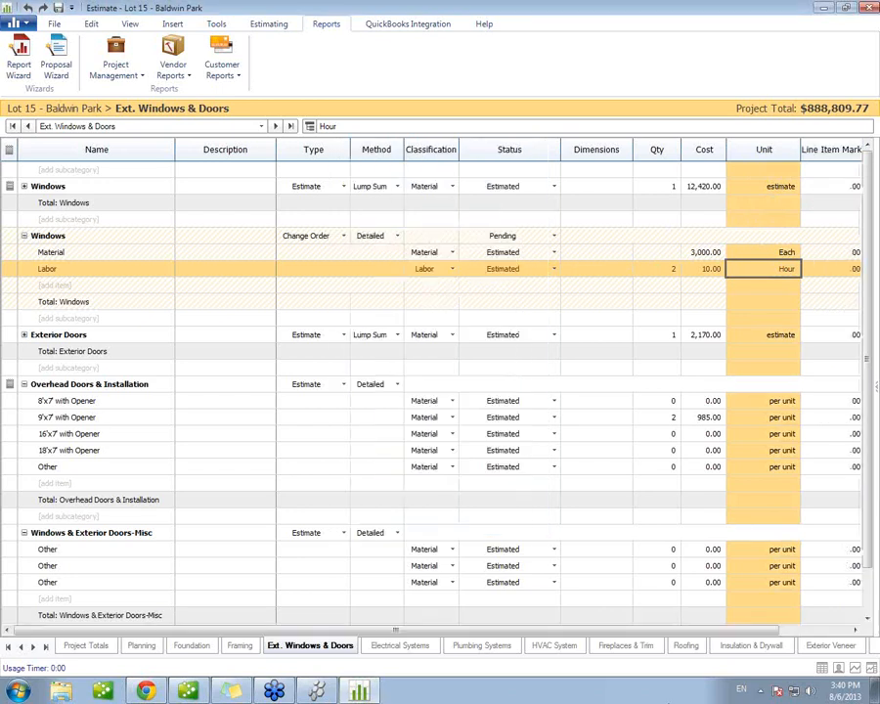
# Step: Apply a 20% line item markup to all items in the Windows change order subcategory
pyautogui.moveTo(718, 633); pyautogui.dragTo(790, 633)
pyautogui.click(784, 252)
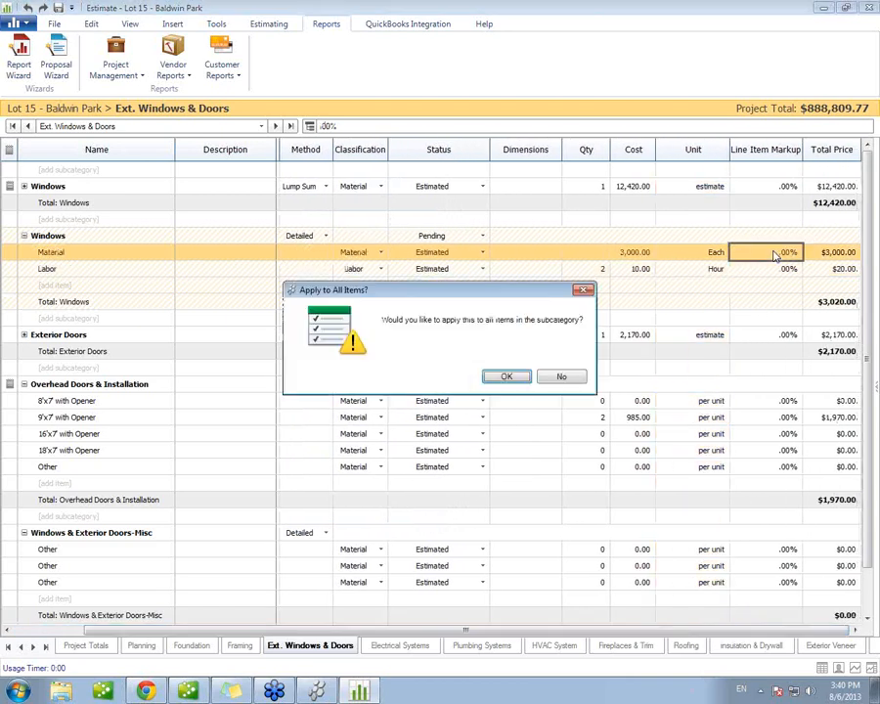
pyautogui.click(501, 378)
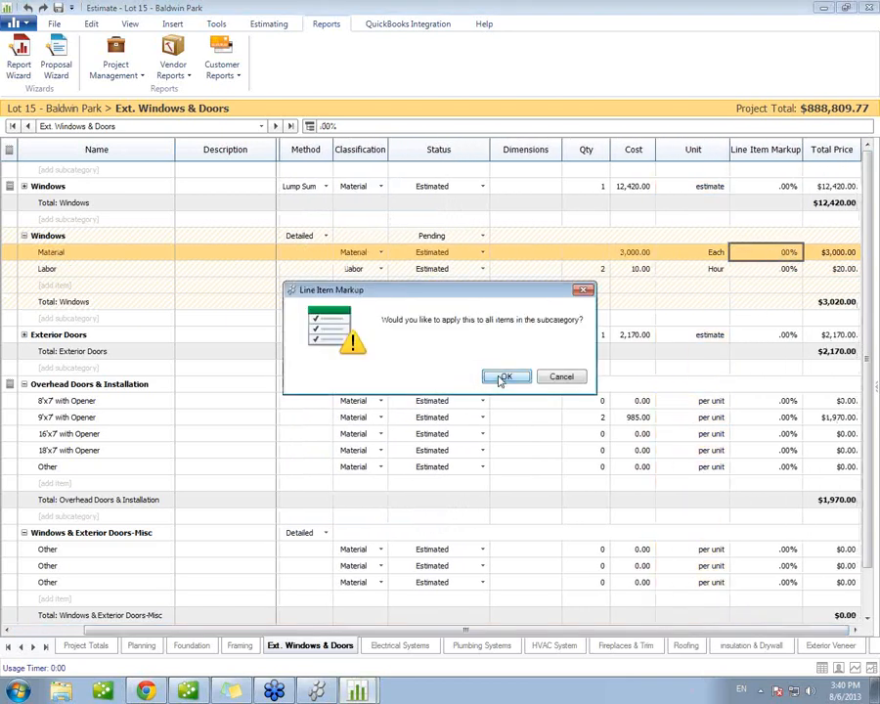
pyautogui.click(502, 377)
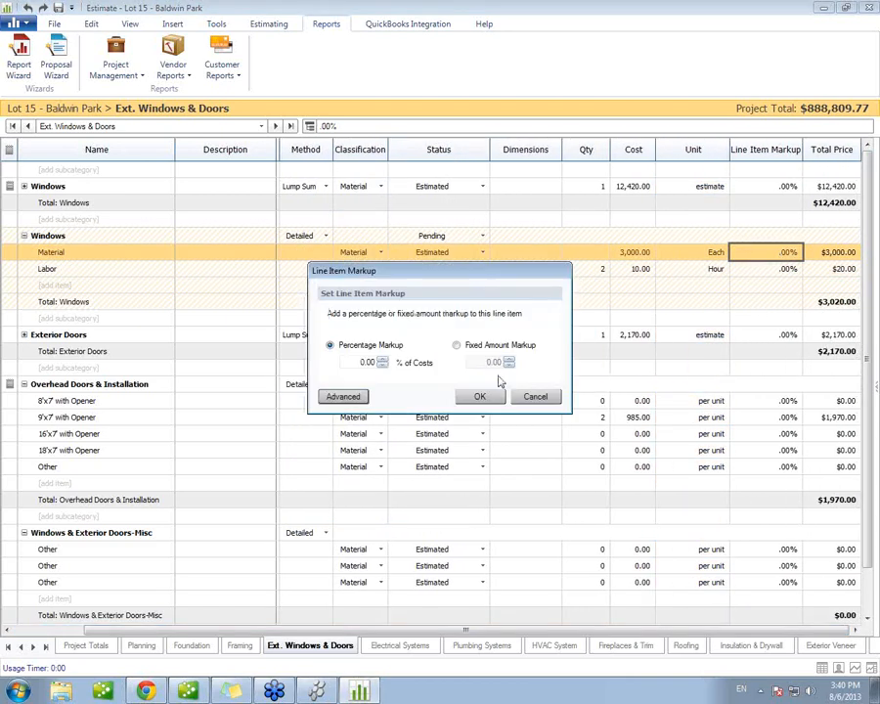
pyautogui.click(369, 362)
pyautogui.write('20')
pyautogui.click(479, 396)
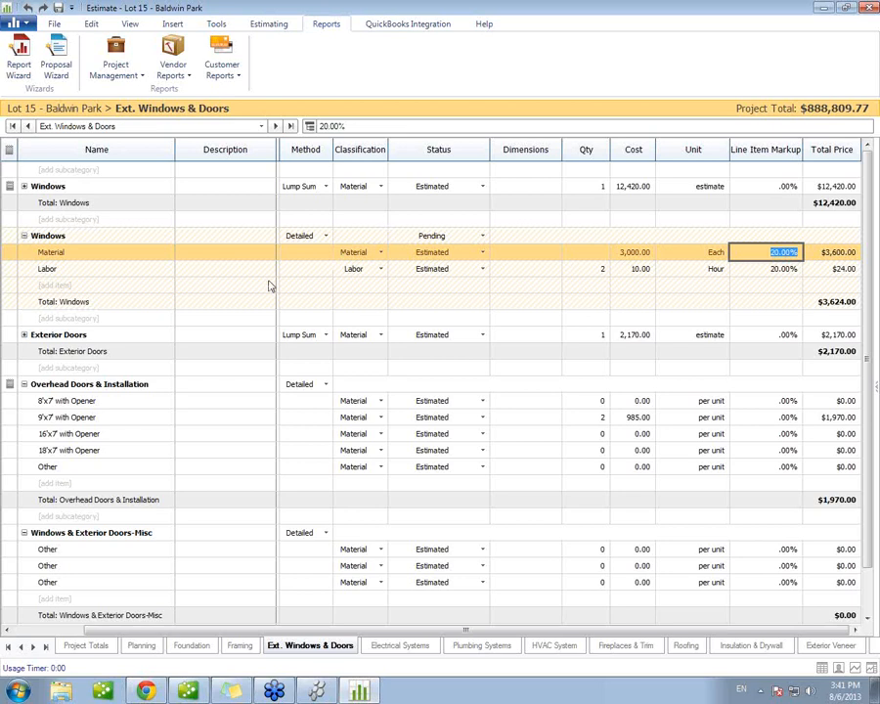
# Step: Start the customer change order documents, saving the estimate, and select Change Order 1 - Windows Change
pyautogui.click(222, 71)
pyautogui.click(227, 94)
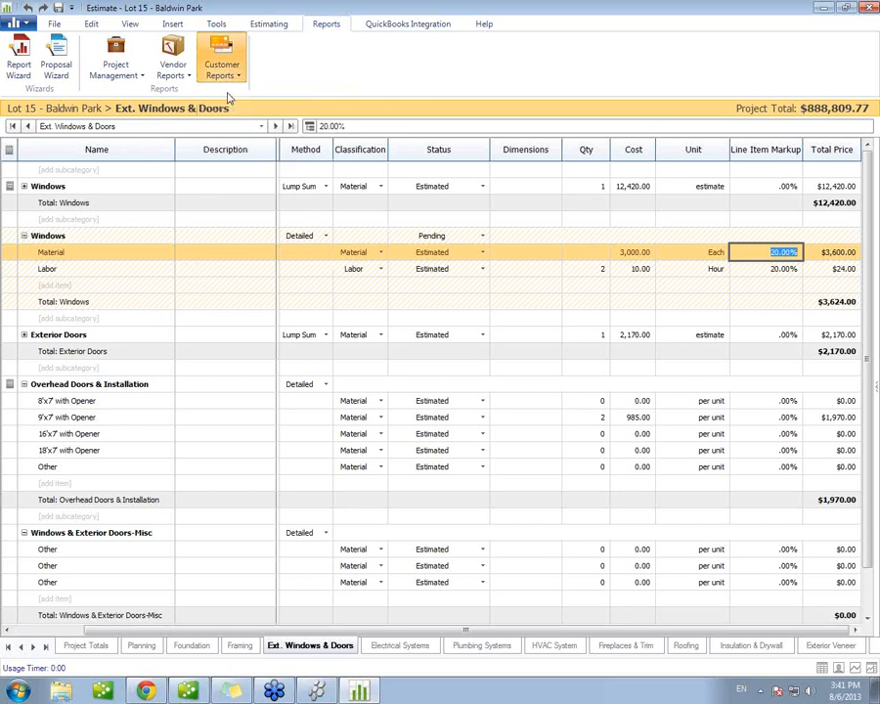
pyautogui.hotkey('ctrl', 's')
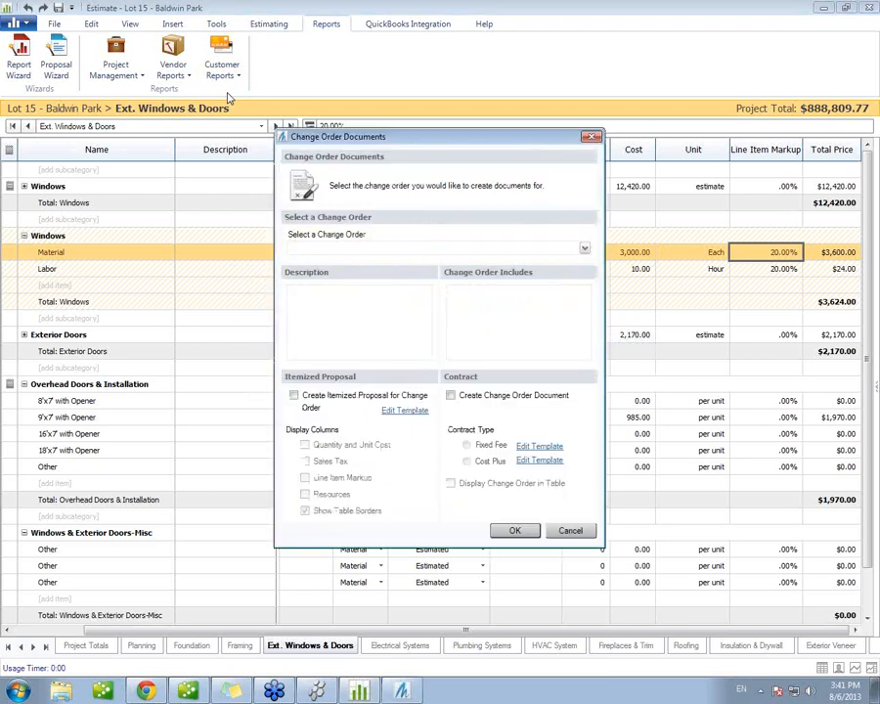
pyautogui.click(311, 247)
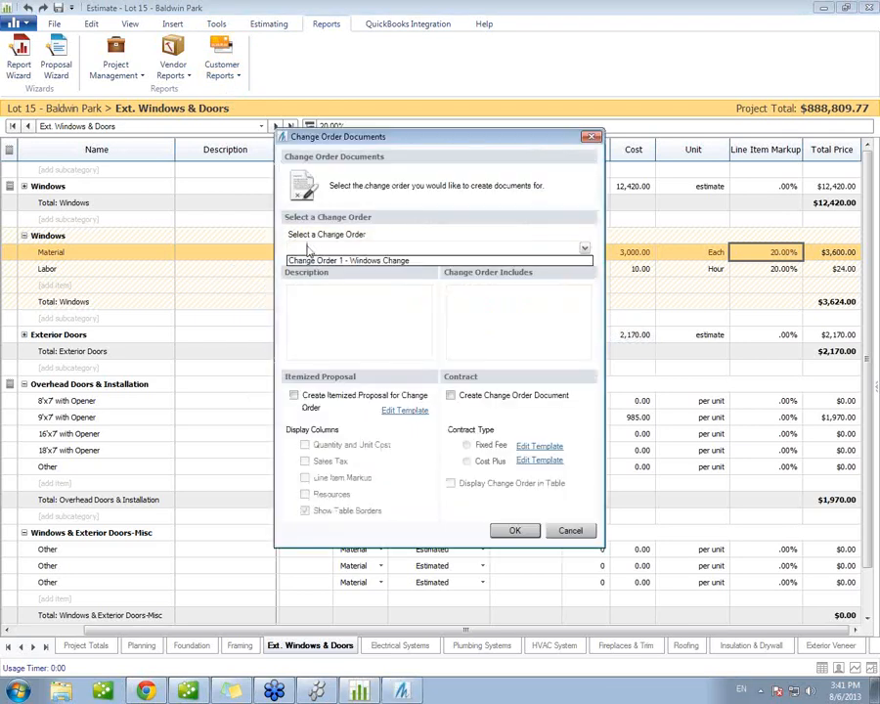
pyautogui.click(309, 261)
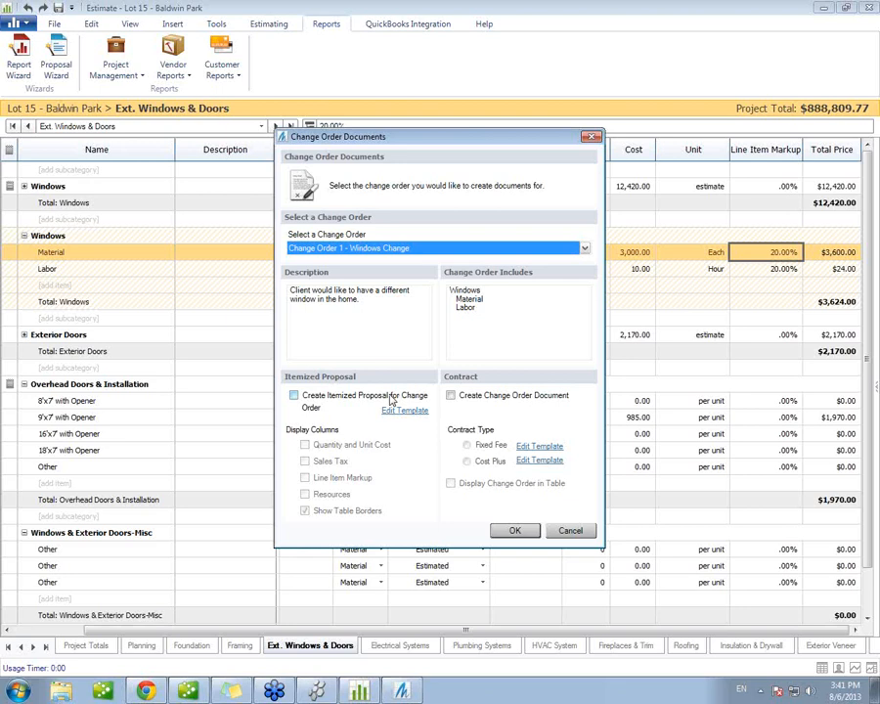
# Step: Create a Fixed Fee change order contract document with the change order displayed in a table
pyautogui.click(509, 395)
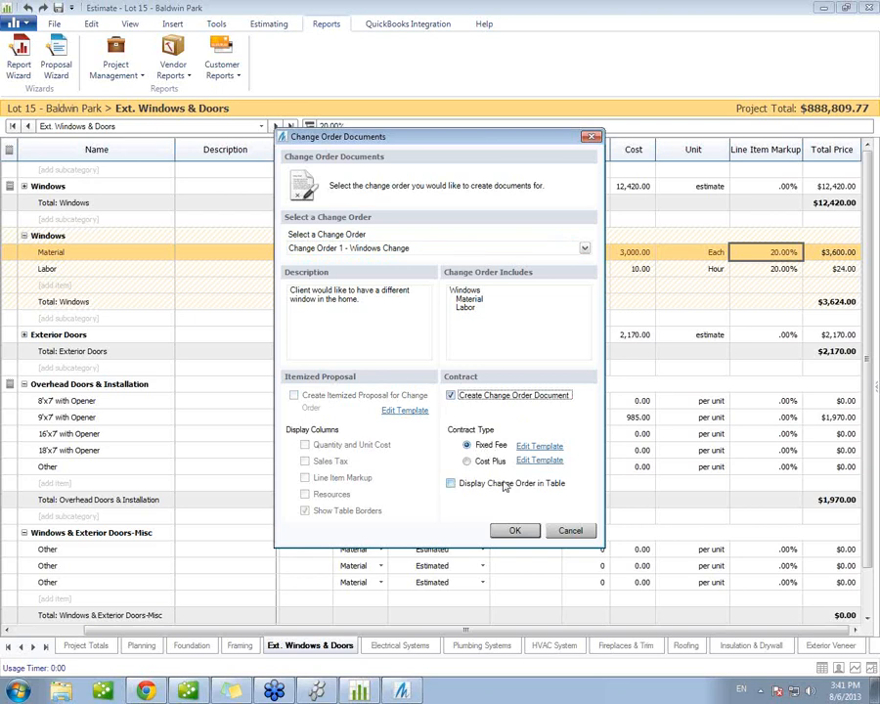
pyautogui.click(460, 485)
pyautogui.click(519, 531)
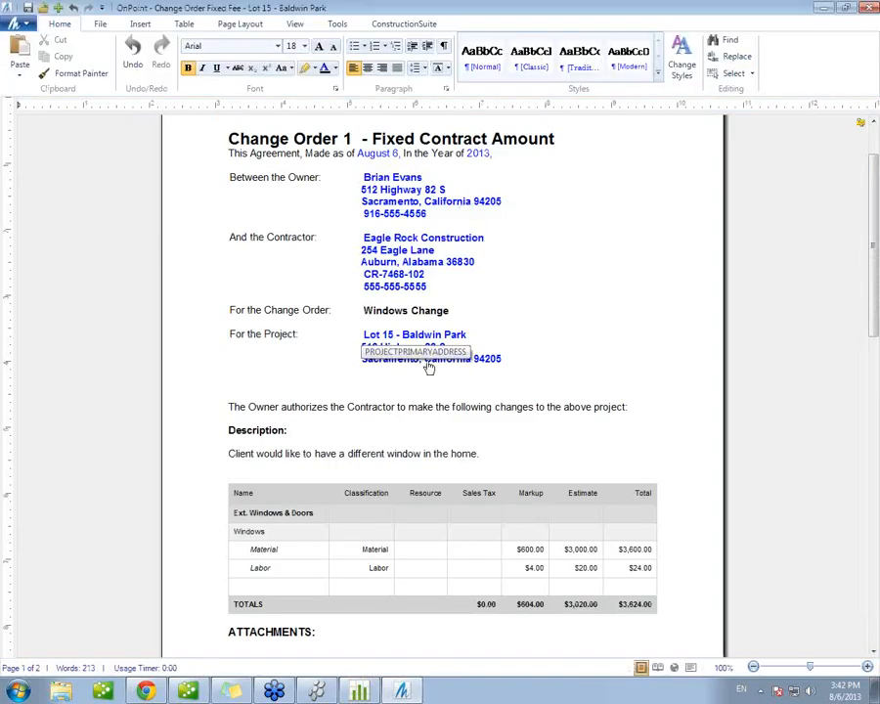
# Step: Delete the Resource, Sales Tax, Markup and Estimate columns from the change order document's table
pyautogui.click(492, 310)
pyautogui.moveTo(478, 454); pyautogui.dragTo(235, 453)
pyautogui.scroll(-4, 575, 445)
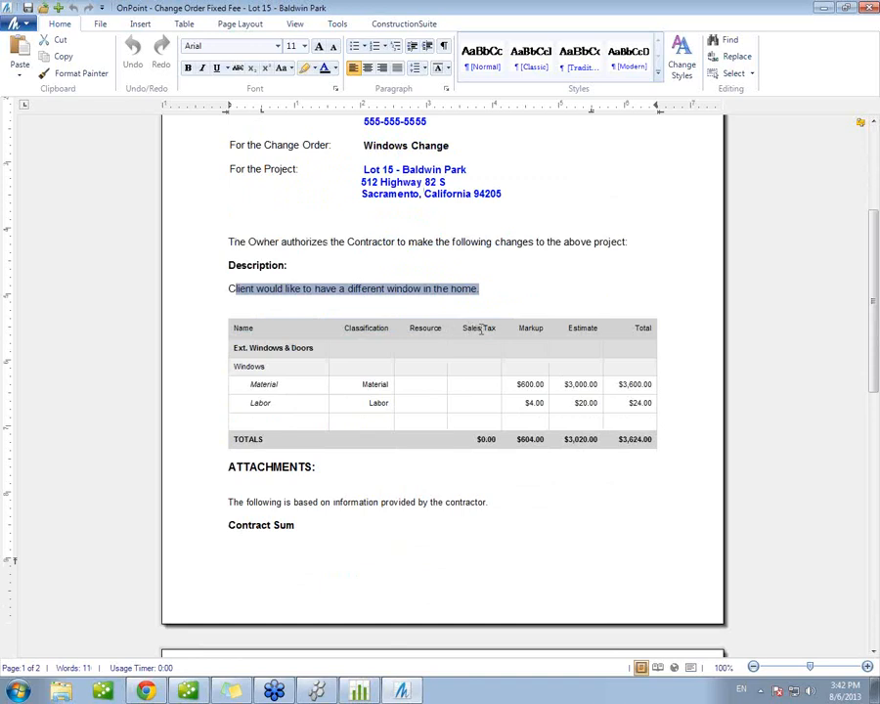
pyautogui.moveTo(417, 330); pyautogui.dragTo(578, 336)
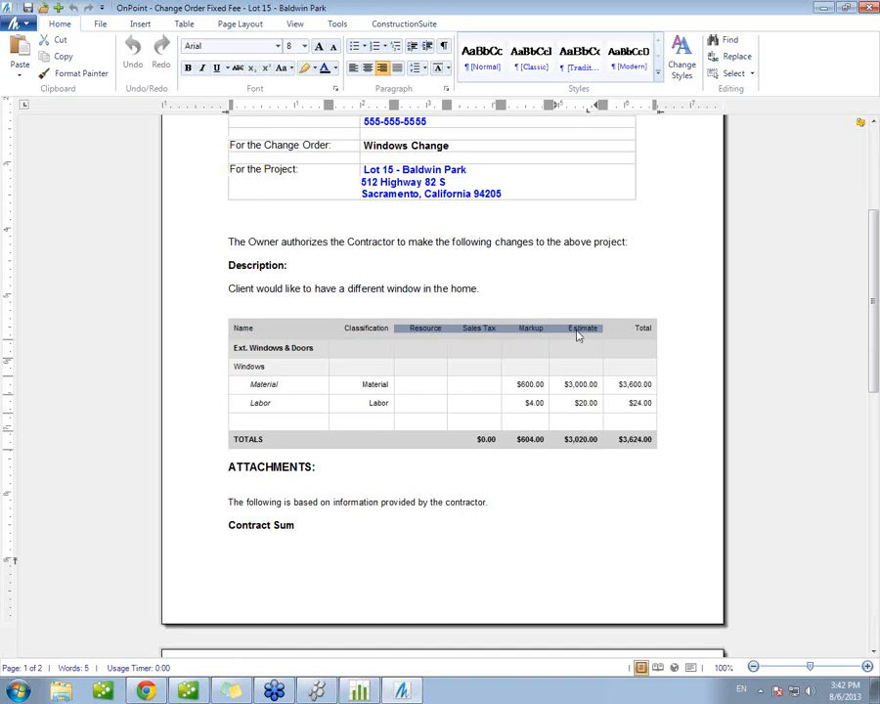
pyautogui.rightClick(577, 335)
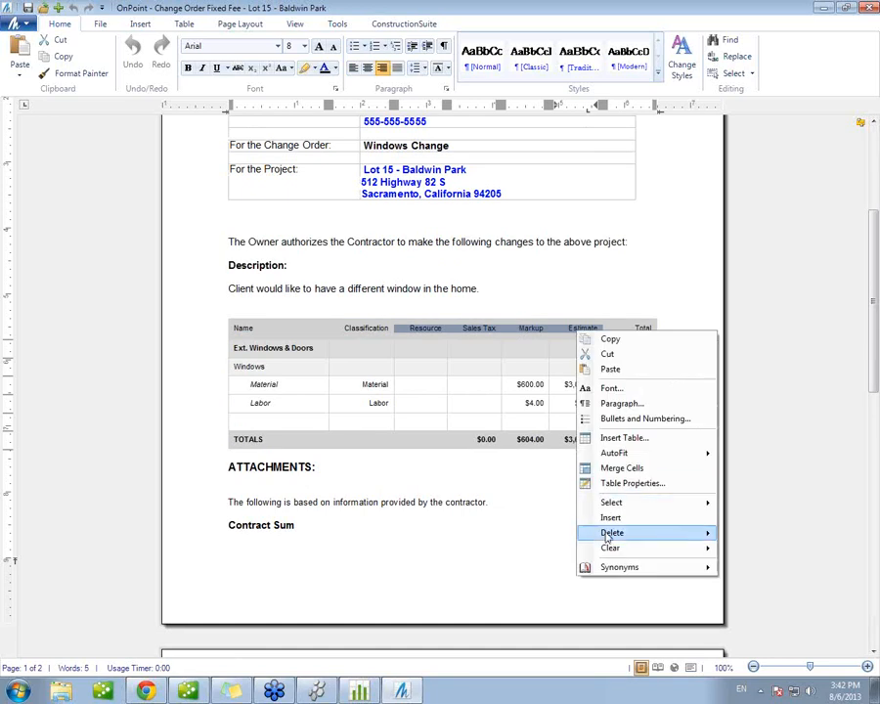
pyautogui.moveTo(628, 538)
pyautogui.click(750, 533)
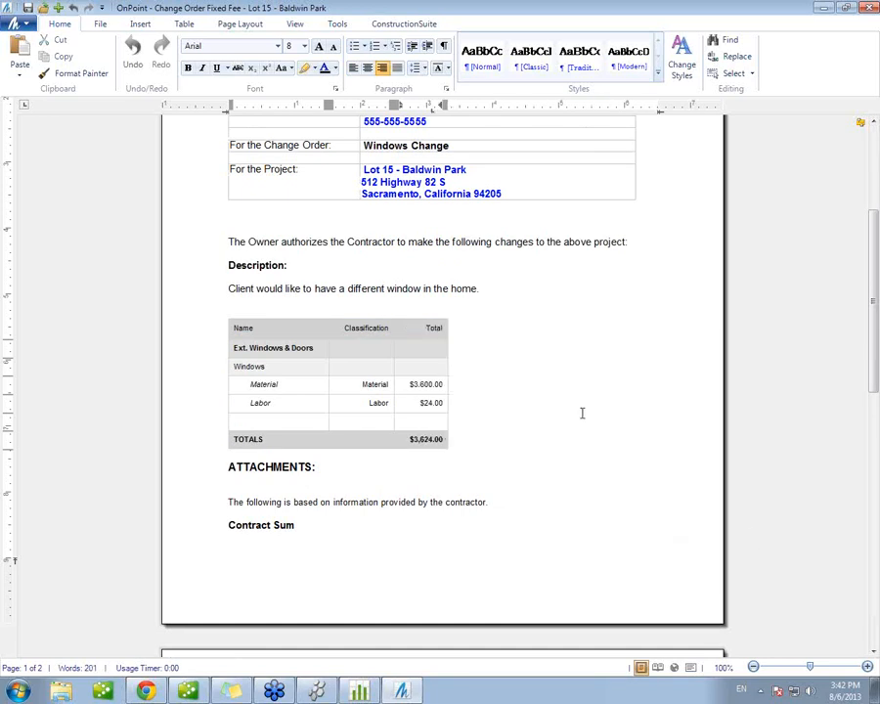
# Step: AutoFit the change order table to the window width
pyautogui.rightClick(417, 326)
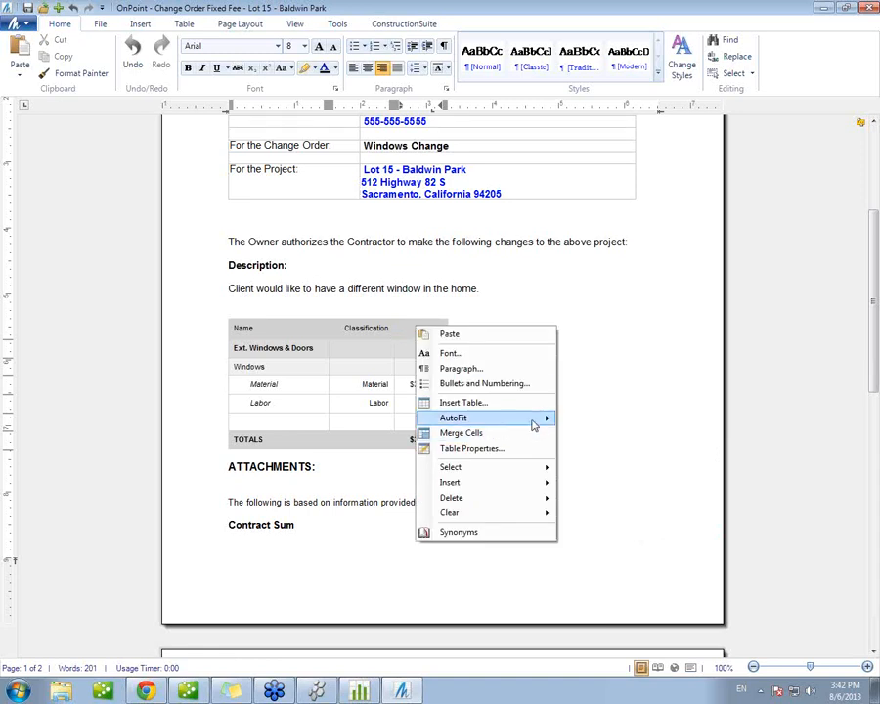
pyautogui.moveTo(534, 419)
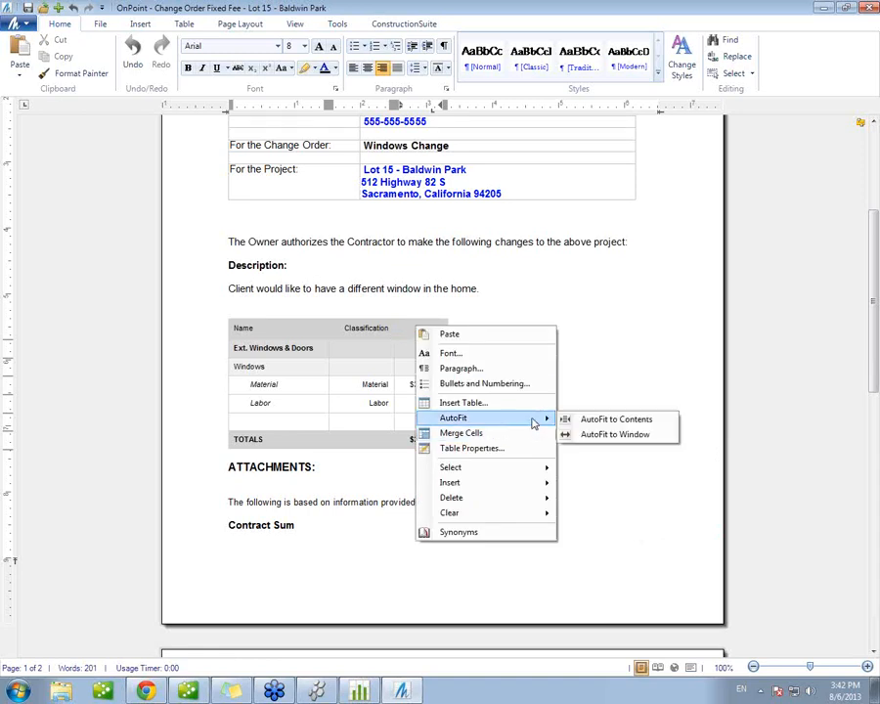
pyautogui.click(615, 435)
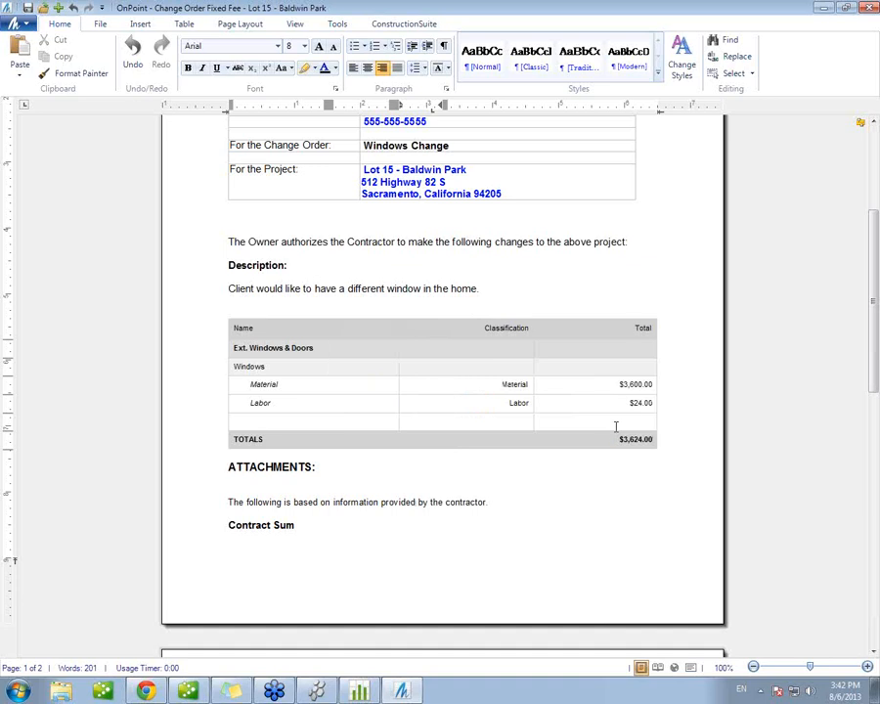
pyautogui.click(586, 297)
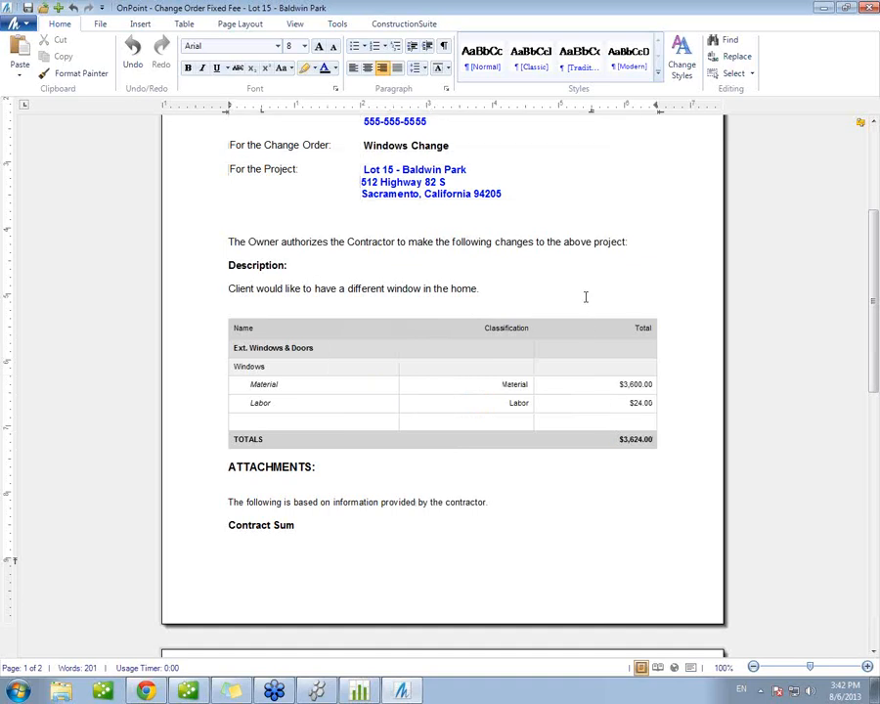
# Step: Insert blank lines before the Contract Sum heading to push it onto the second page with its amounts
pyautogui.scroll(-1, 518, 522)
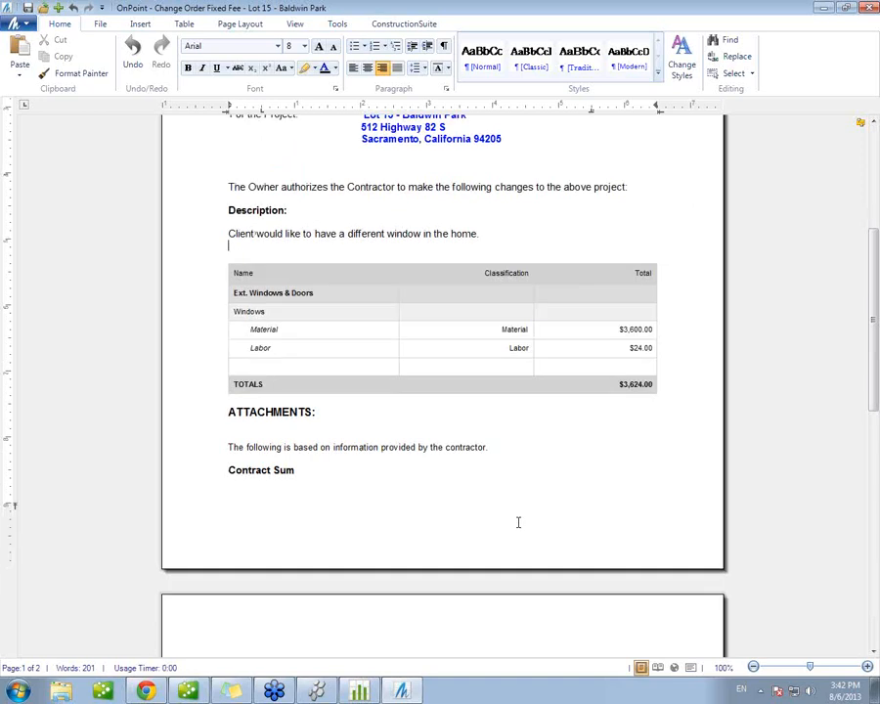
pyautogui.scroll(-1, 518, 522)
pyautogui.scroll(-4, 518, 522)
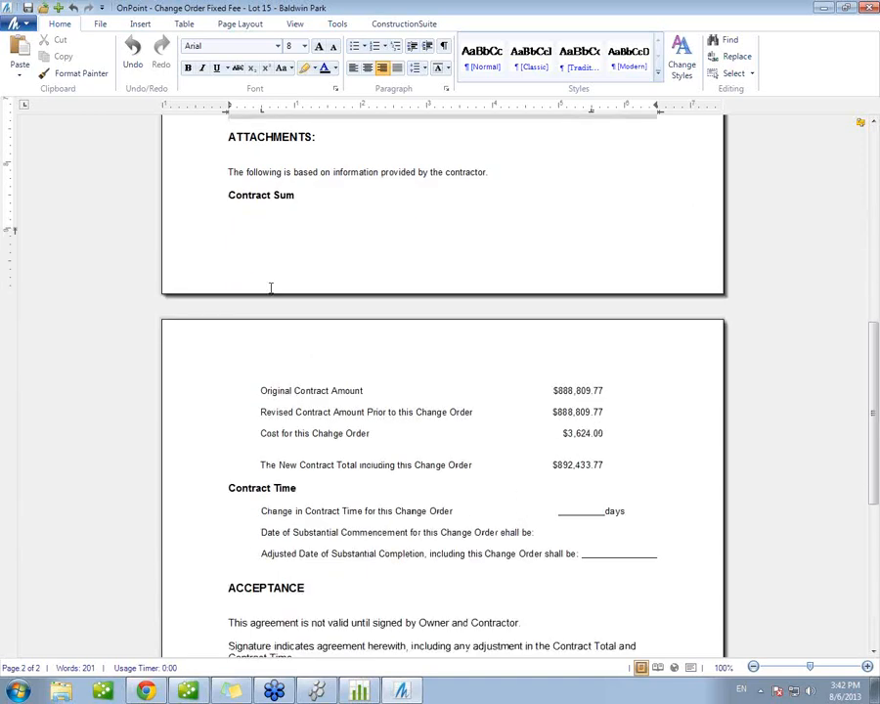
pyautogui.click(231, 192)
pyautogui.press('Return')
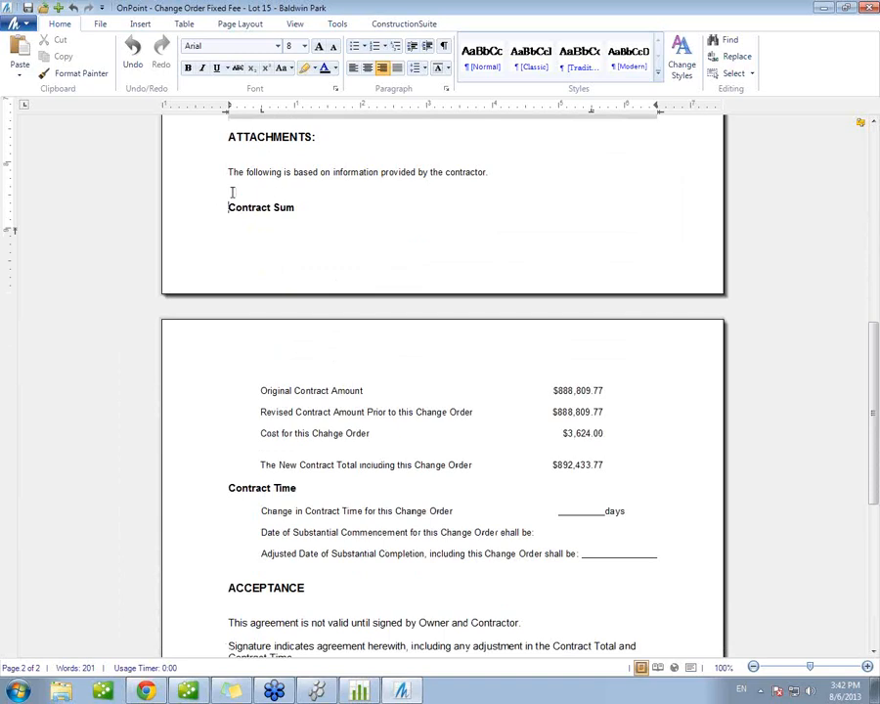
pyautogui.press('Return')
pyautogui.press('Return')
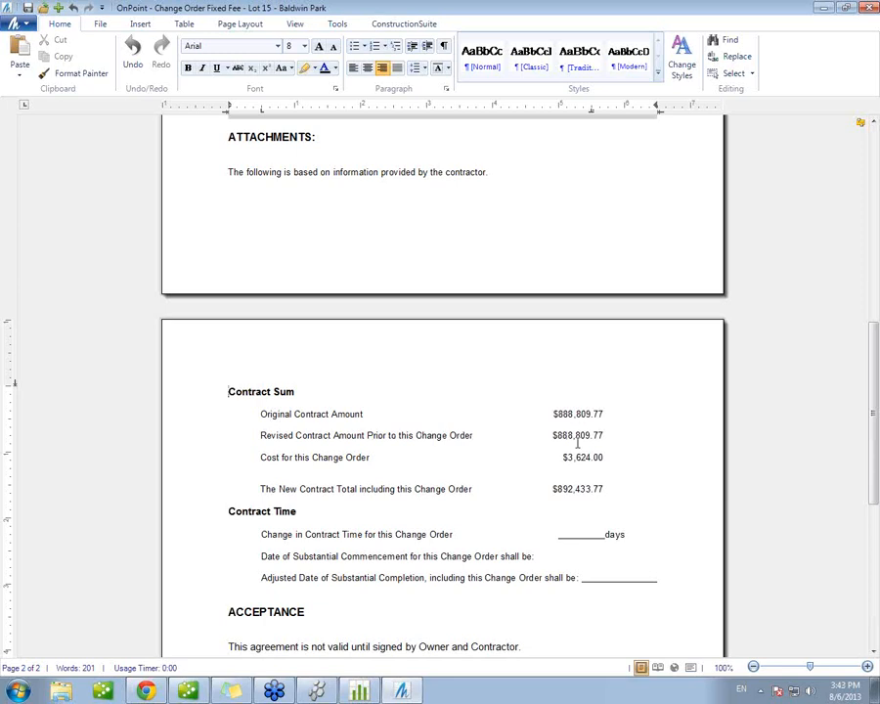
# Step: Save the document as Change Order Fixed Fee - Lot 15 - Baldwin Park in the Lot 15 - Baldwin Park folder and close it
pyautogui.moveTo(562, 454); pyautogui.dragTo(607, 455)
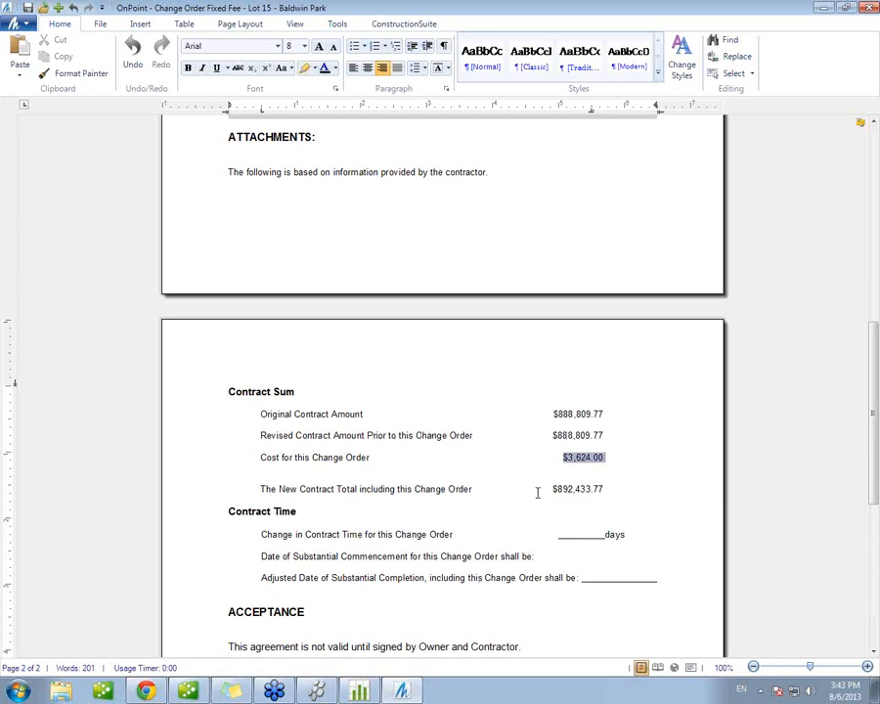
pyautogui.moveTo(551, 489); pyautogui.dragTo(608, 489)
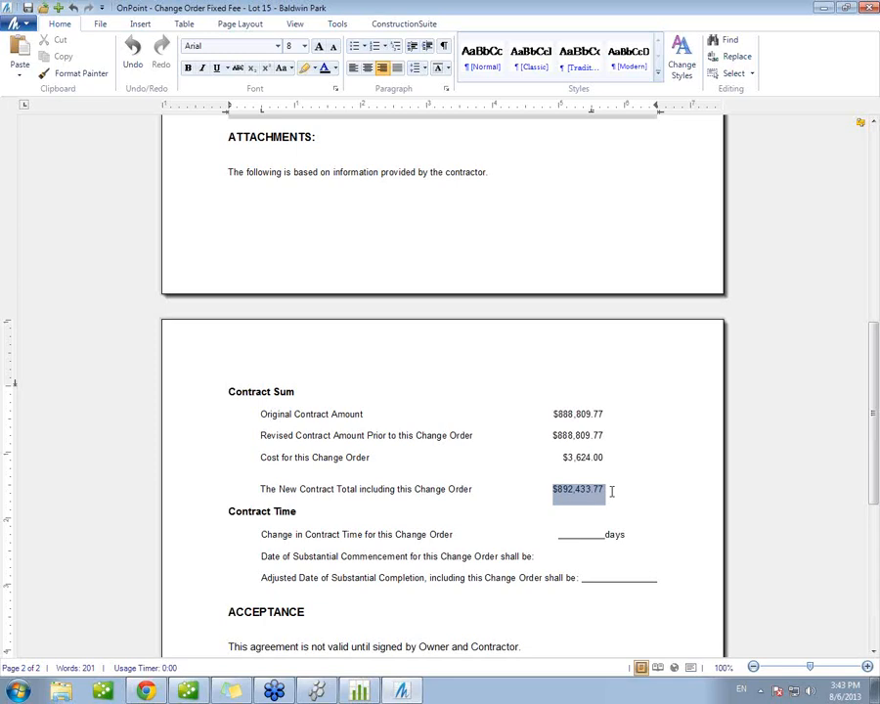
pyautogui.scroll(-3, 611, 491)
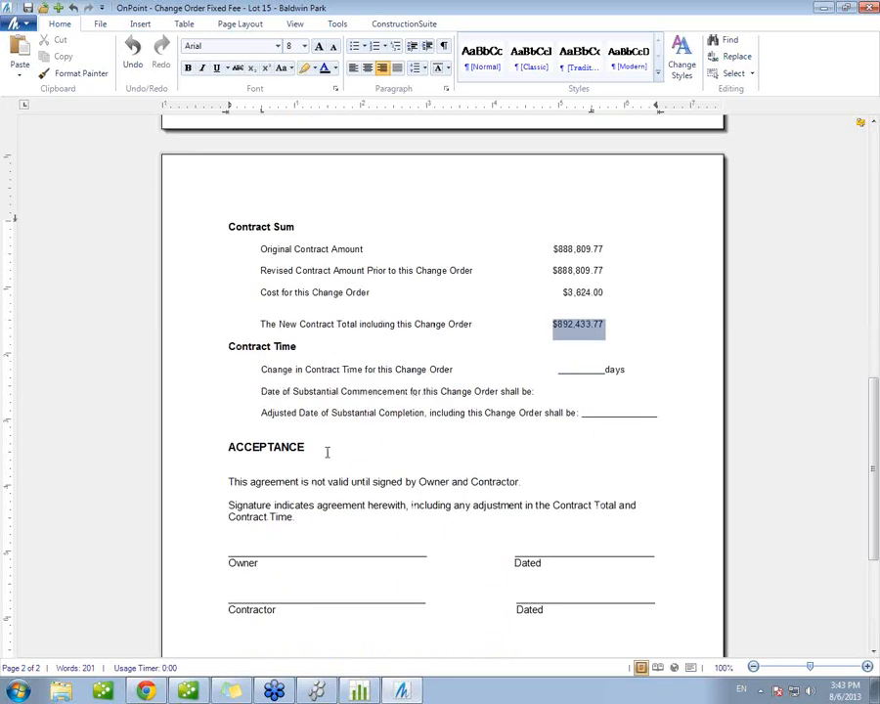
pyautogui.click(27, 7)
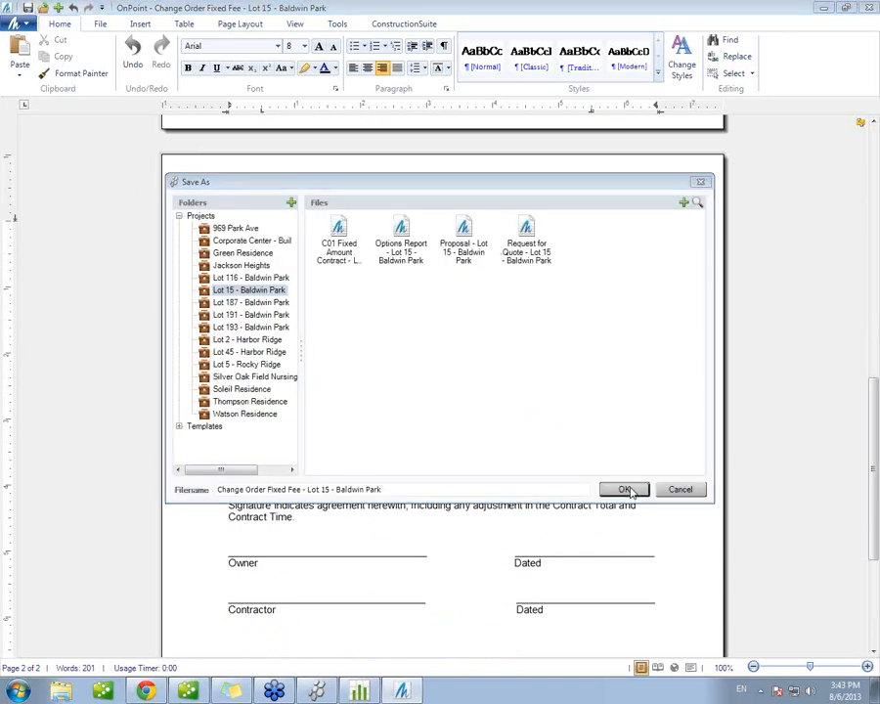
pyautogui.click(623, 489)
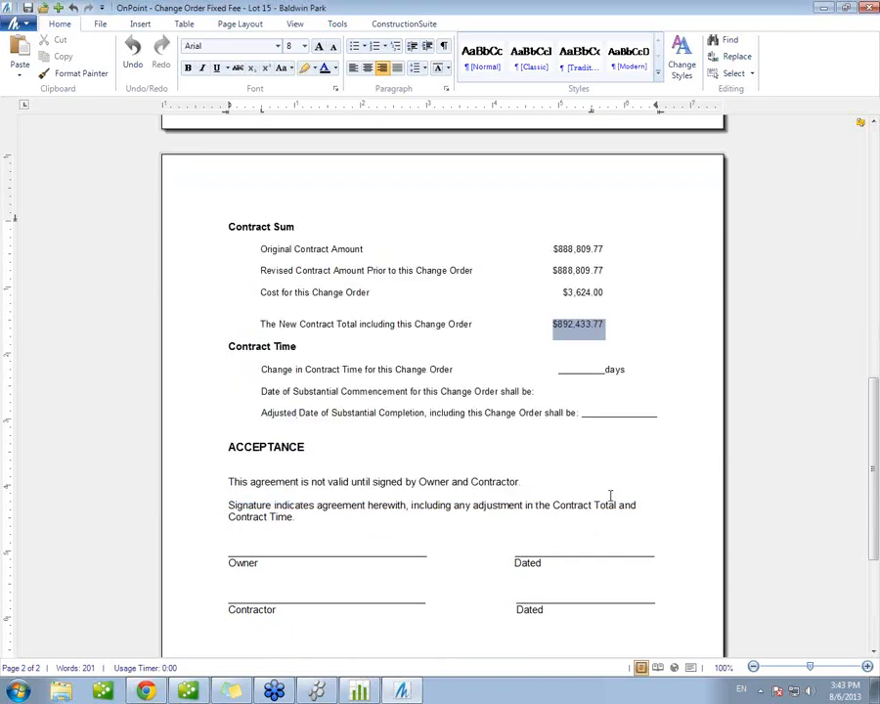
pyautogui.click(867, 8)
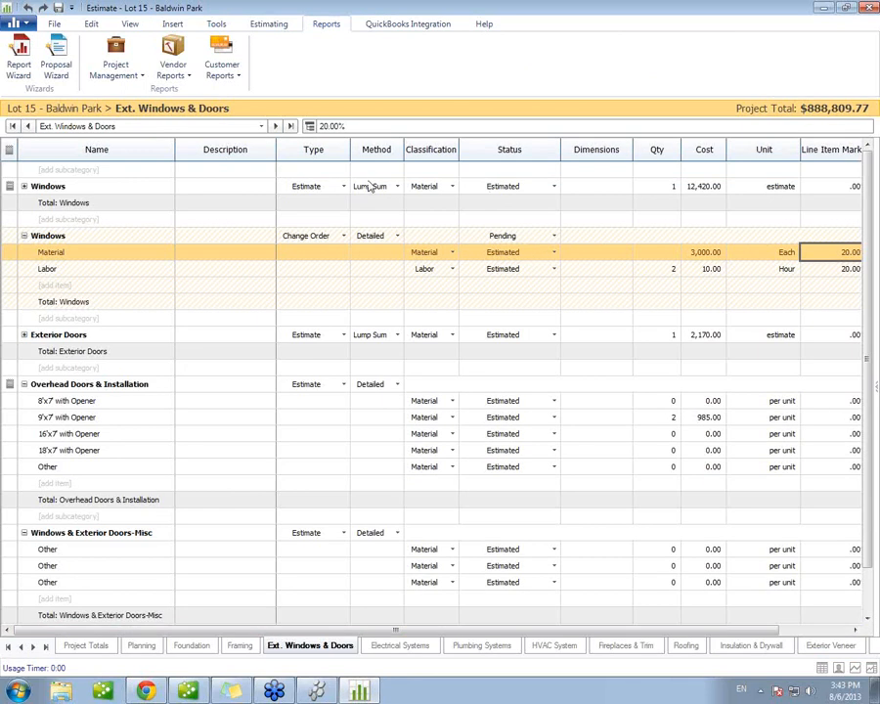
# Step: Set the windows change order's status to Accepted without exporting it to QuickBooks
pyautogui.click(528, 239)
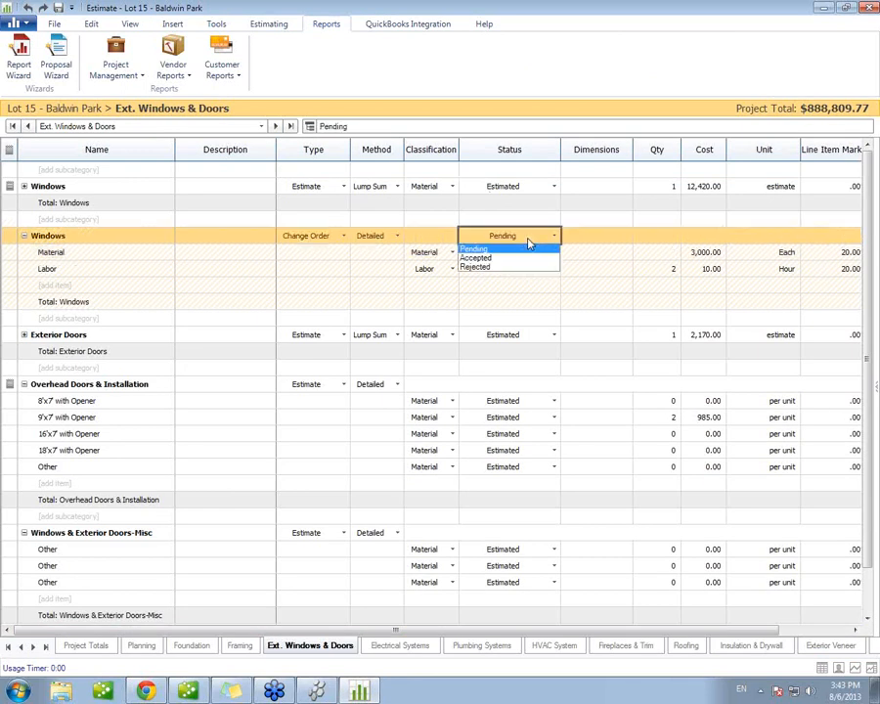
pyautogui.click(496, 258)
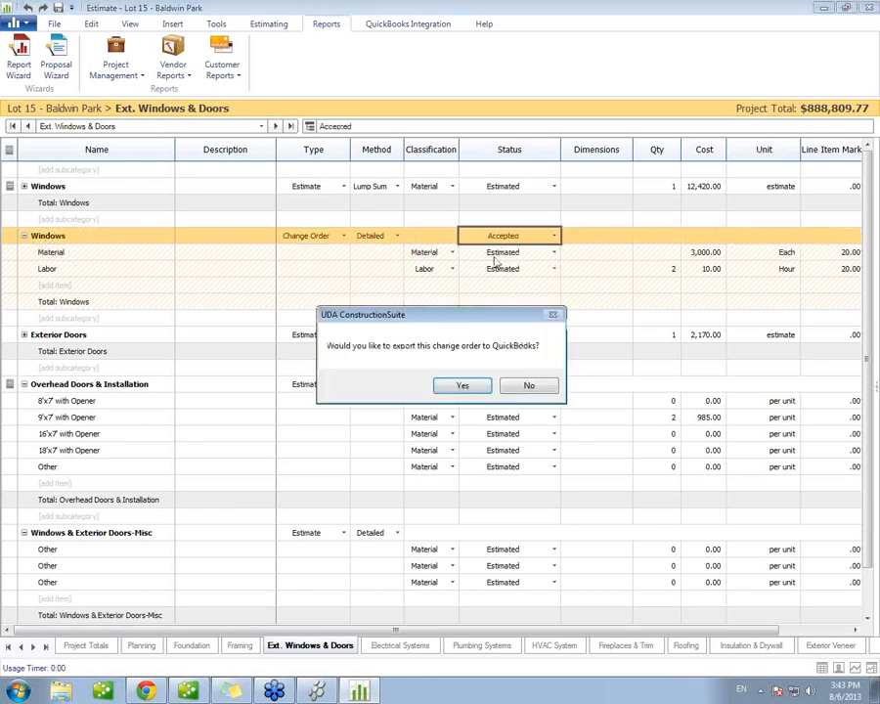
pyautogui.click(529, 386)
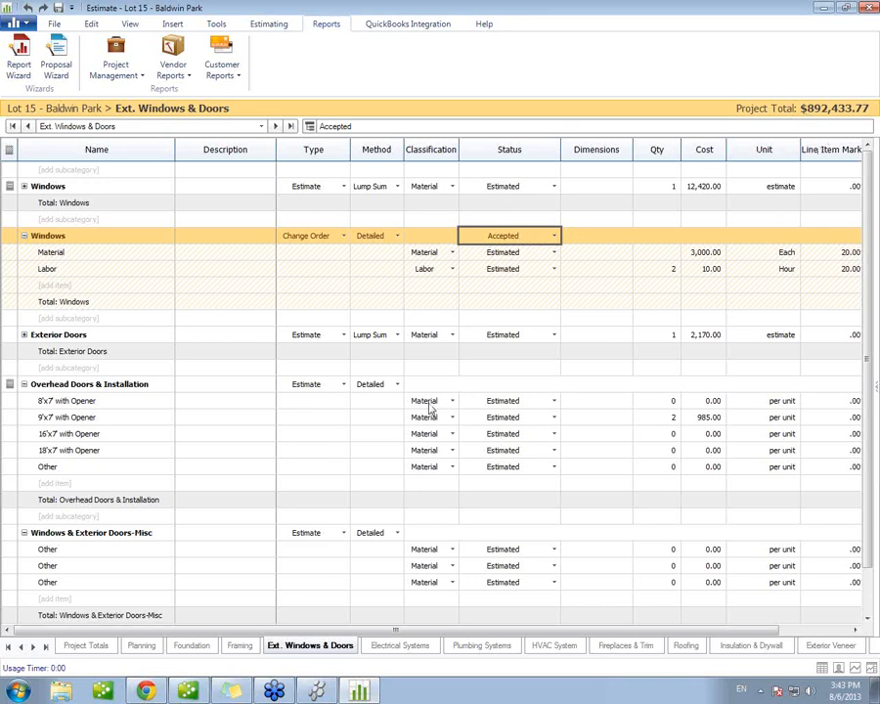
# Step: View the project's list of change orders with their states and costs, and close it
pyautogui.click(266, 25)
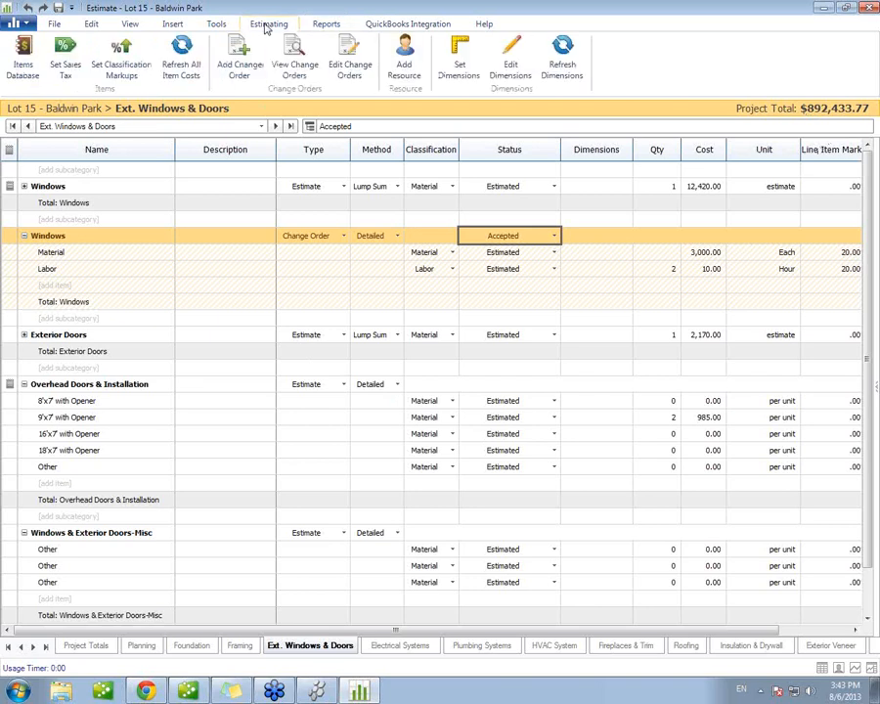
pyautogui.click(292, 73)
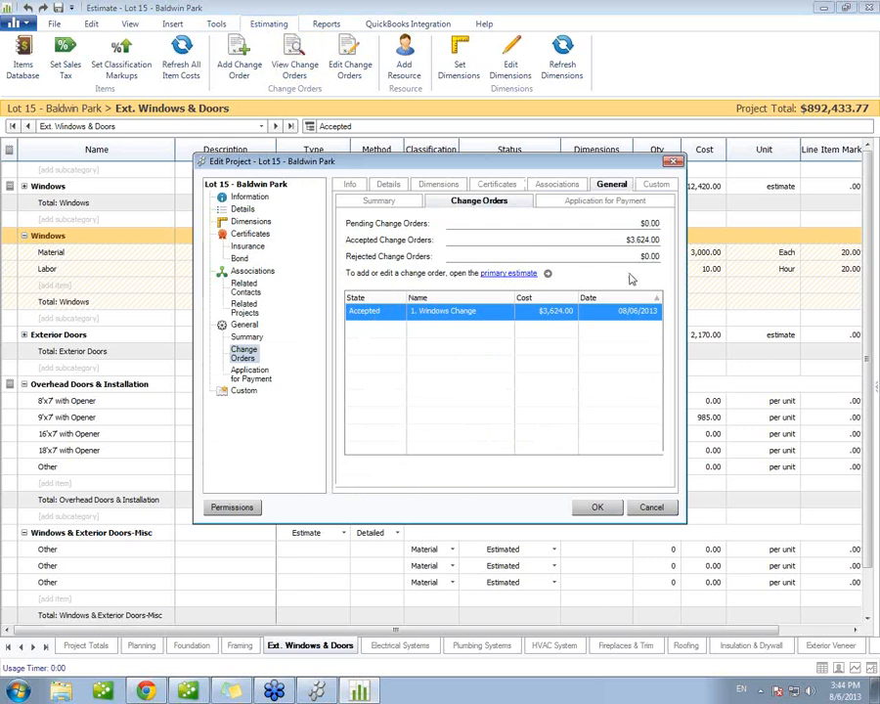
pyautogui.click(597, 509)
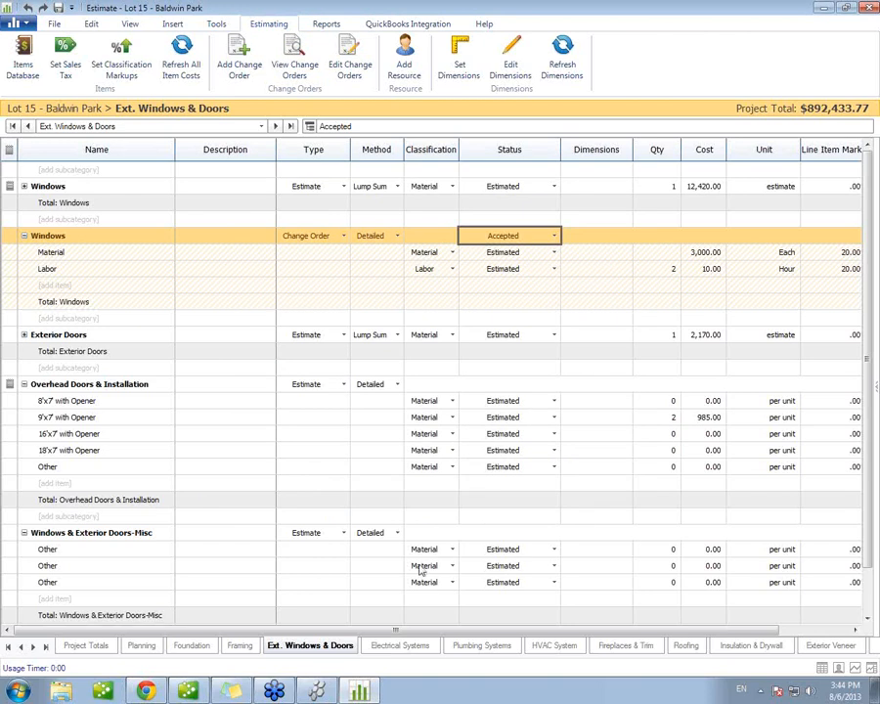
# Step: On the Project Totals sheet, hide the Description, Classification and Status columns
pyautogui.click(102, 651)
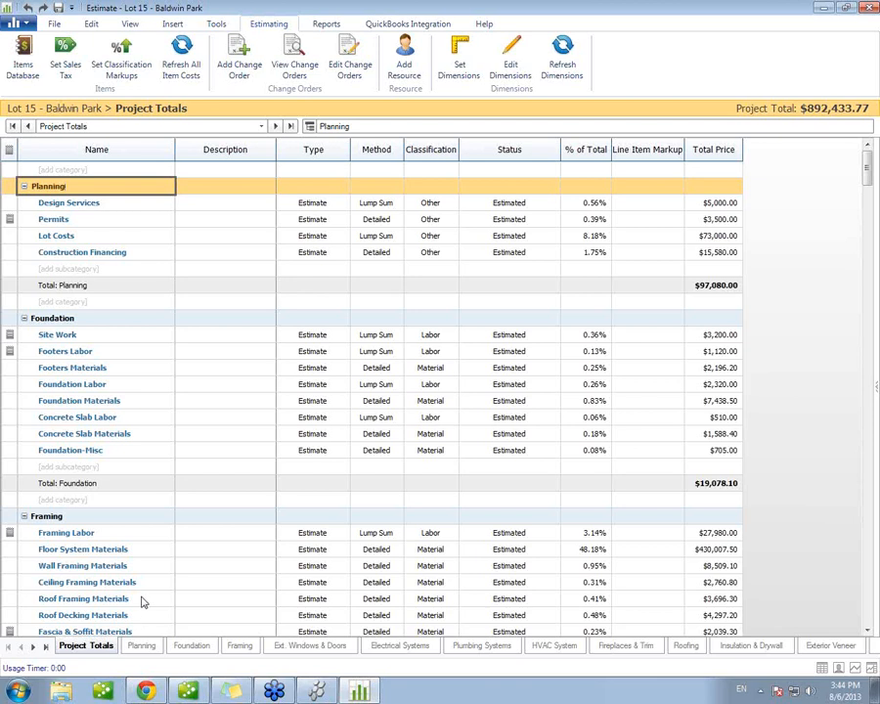
pyautogui.rightClick(311, 160)
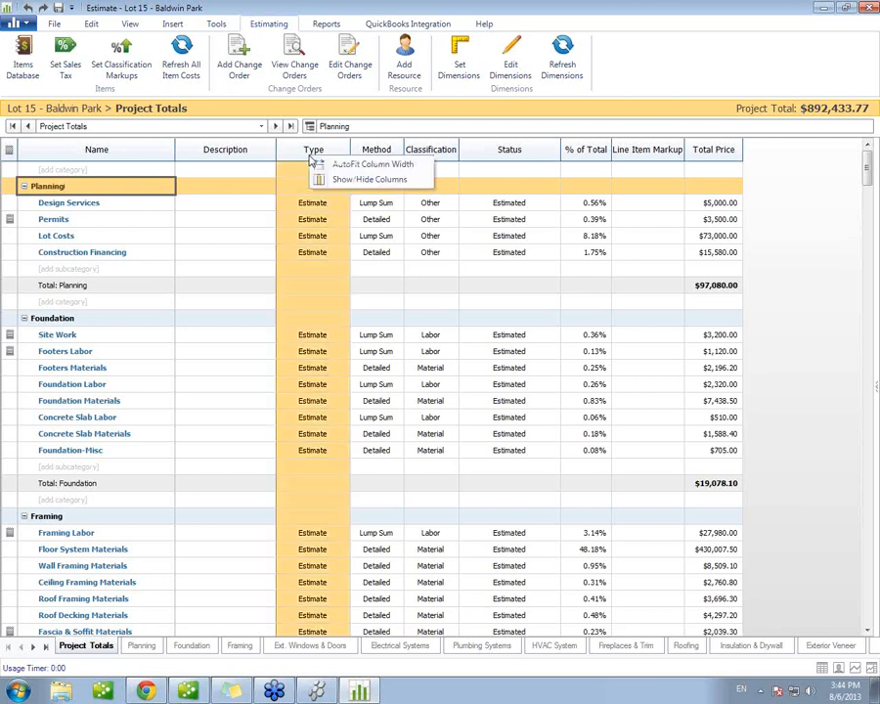
pyautogui.click(356, 186)
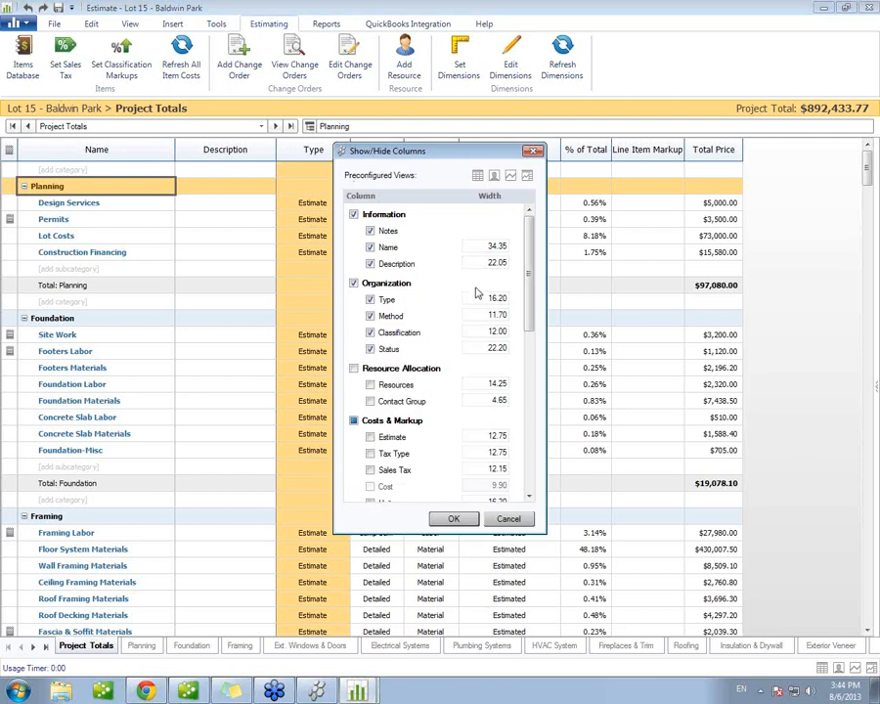
pyautogui.click(369, 263)
pyautogui.click(371, 332)
pyautogui.click(370, 348)
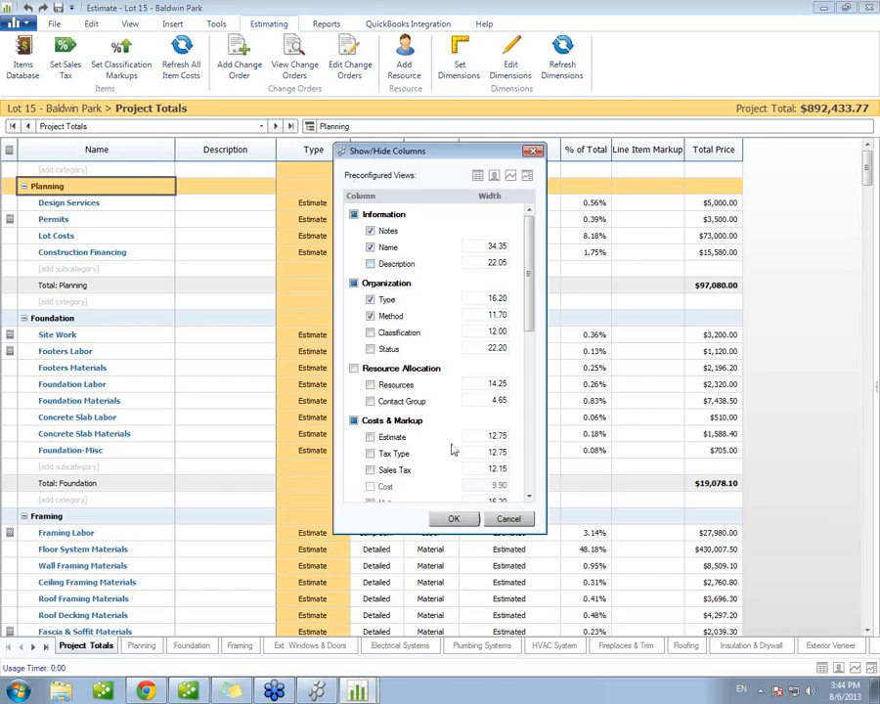
pyautogui.click(452, 518)
# Step: Show the Actual Cost and Cost Variance columns beside Total Price in the estimate
pyautogui.rightClick(411, 154)
pyautogui.click(484, 180)
pyautogui.moveTo(528, 244); pyautogui.dragTo(528, 401)
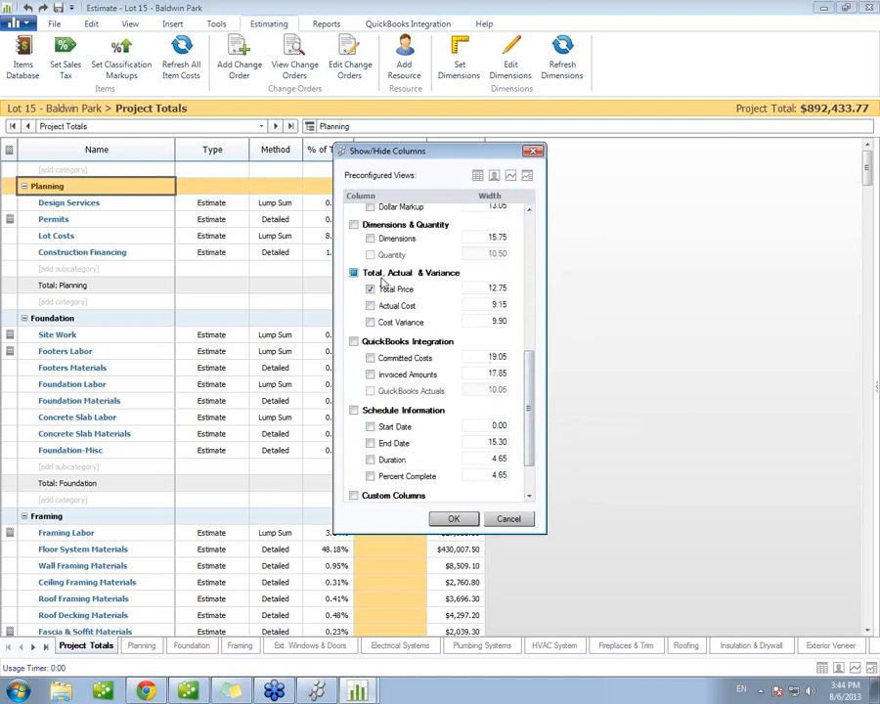
pyautogui.click(353, 274)
pyautogui.moveTo(529, 372); pyautogui.dragTo(441, 271)
pyautogui.scroll(-3, 443, 372)
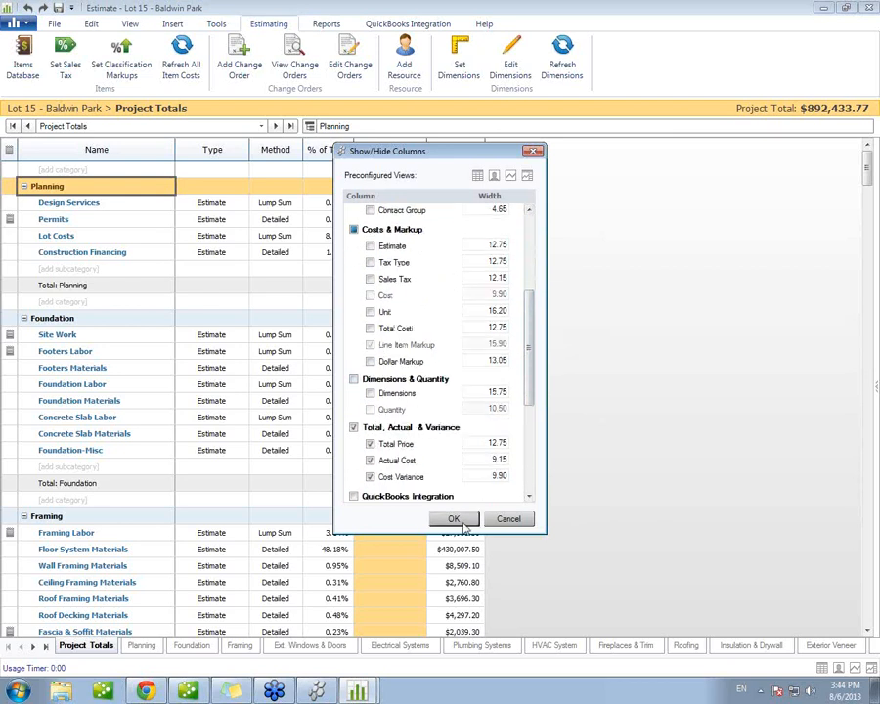
pyautogui.click(363, 232)
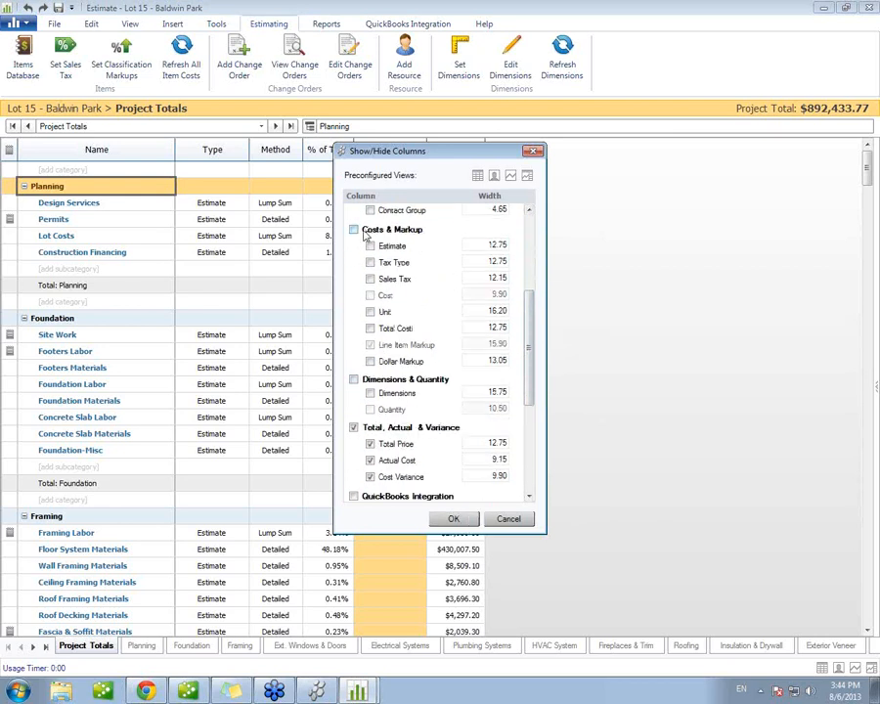
pyautogui.click(453, 518)
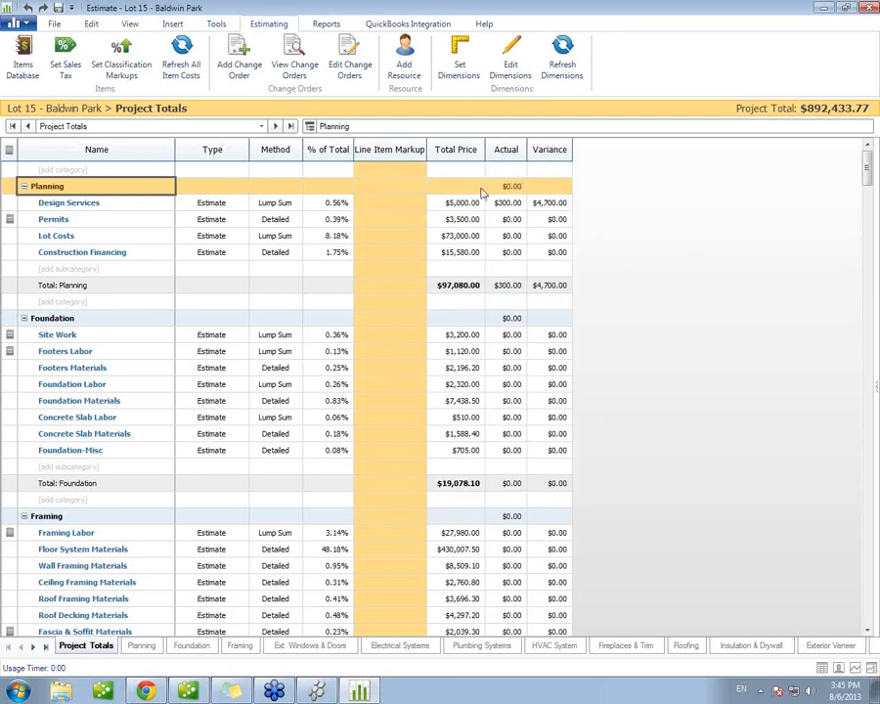
# Step: Open the Framing category and hide its Line Item Markup column
pyautogui.click(54, 518)
pyautogui.doubleClick(51, 517)
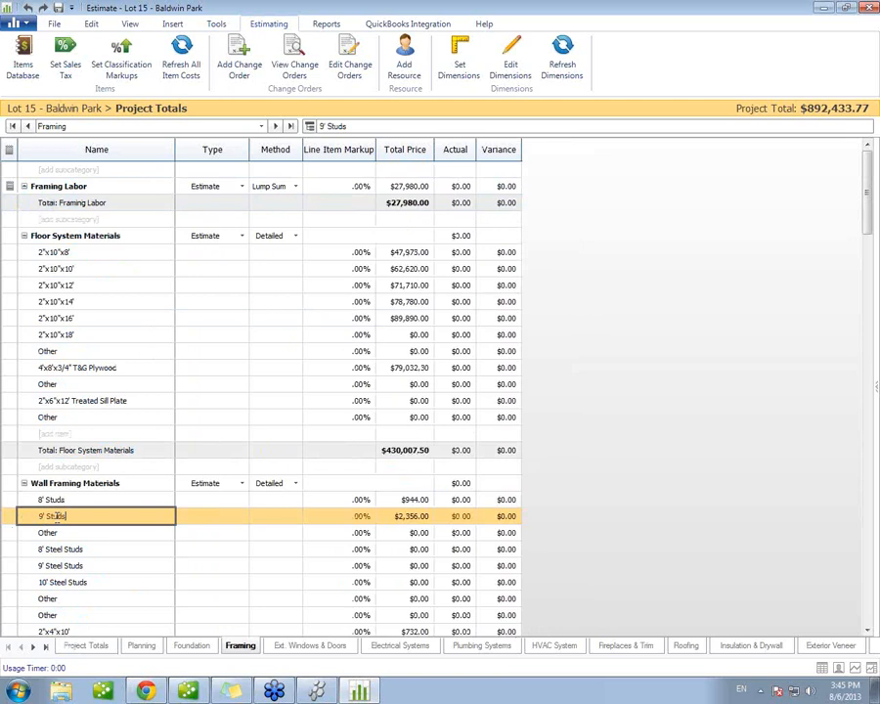
pyautogui.rightClick(364, 151)
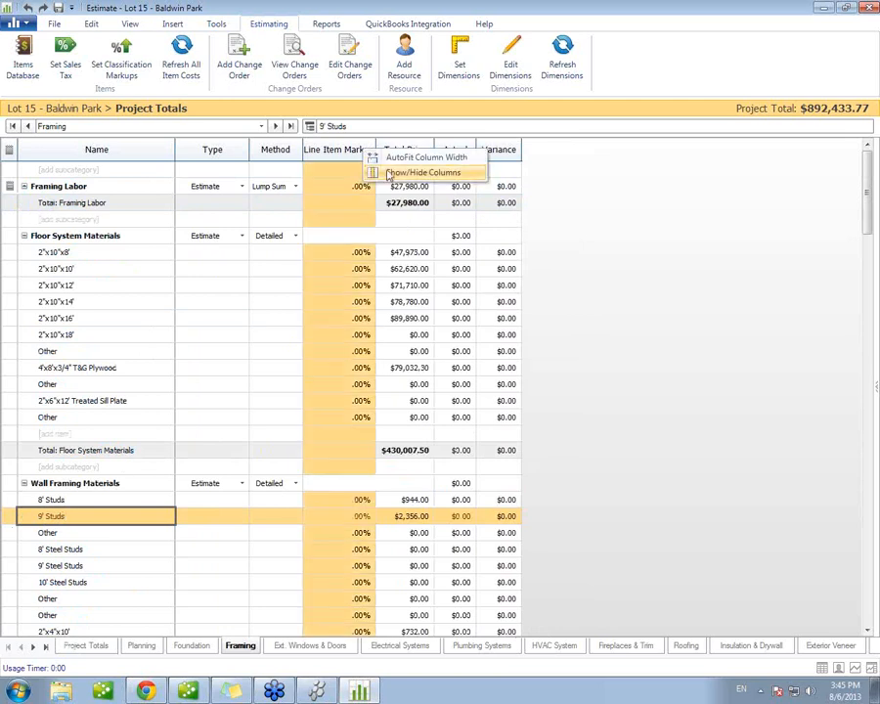
pyautogui.click(391, 62)
pyautogui.moveTo(526, 290); pyautogui.dragTo(528, 371)
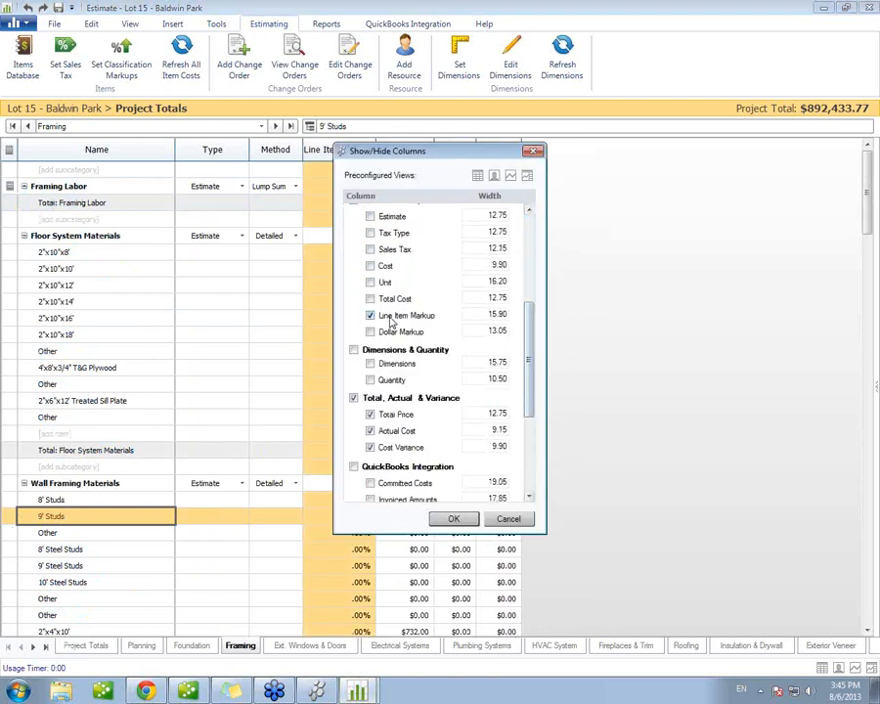
pyautogui.click(453, 518)
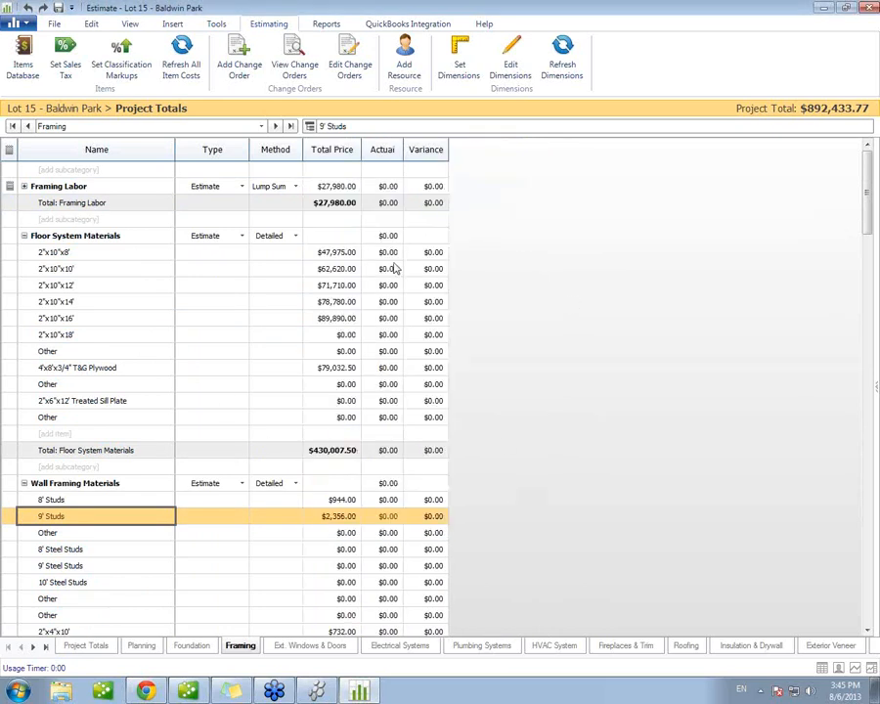
# Step: Enter 27980 as the actual cost of Framing Labor
pyautogui.click(389, 186)
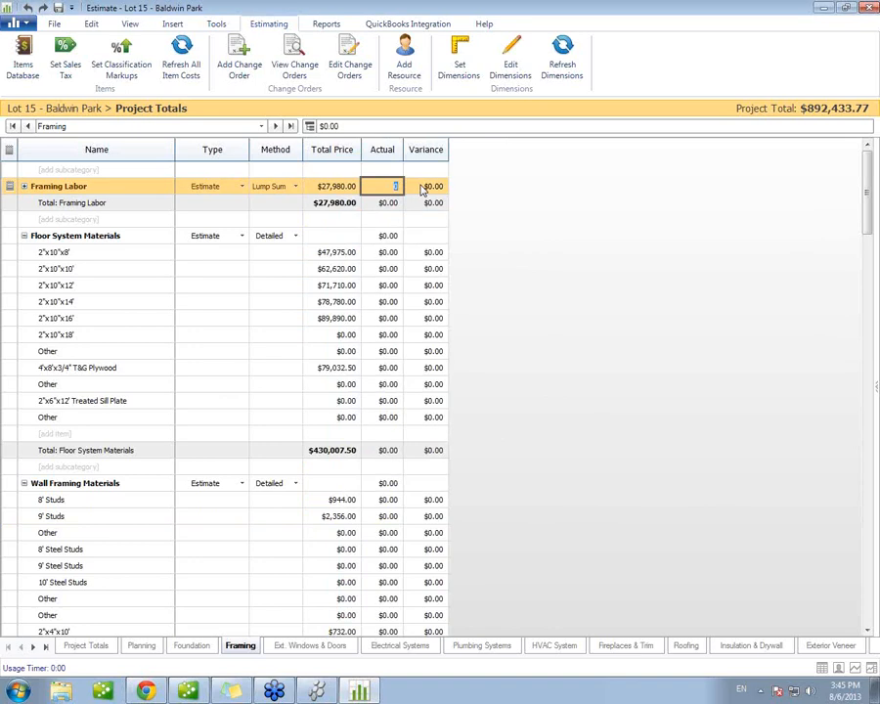
pyautogui.press('=')
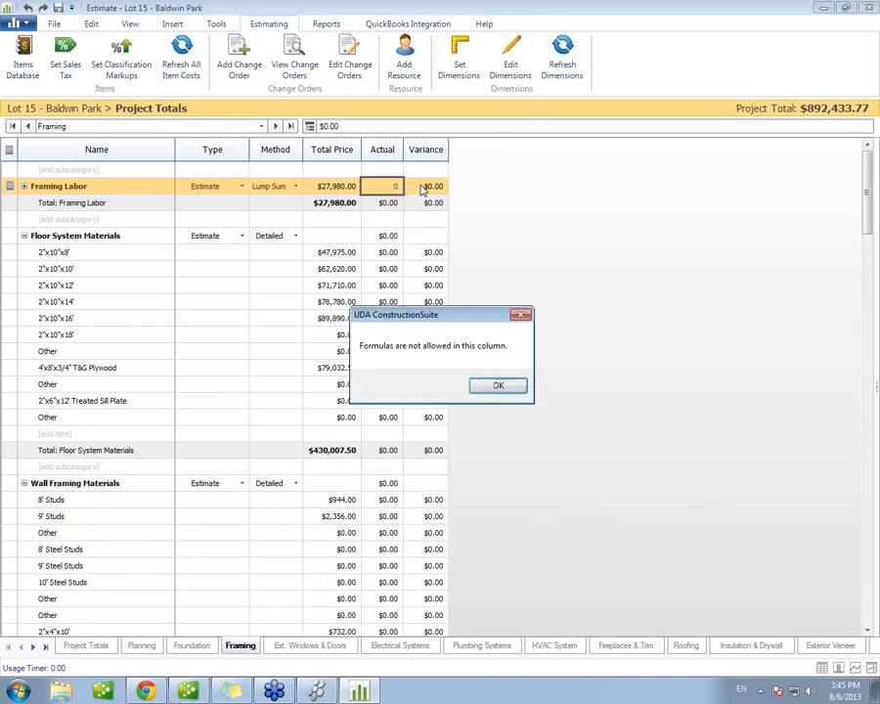
pyautogui.click(498, 385)
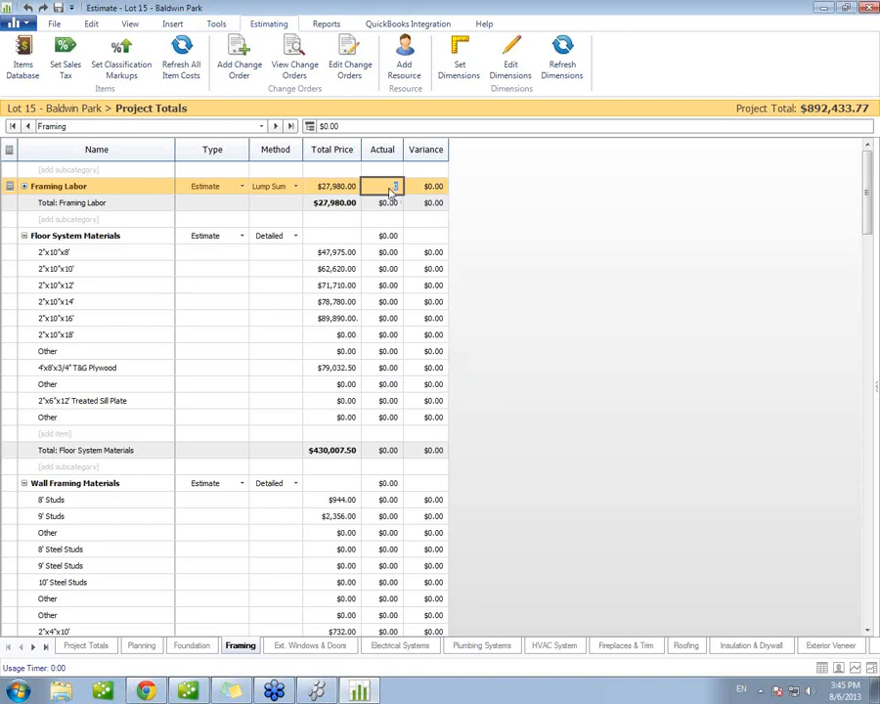
pyautogui.write('27980')
pyautogui.press('Return')
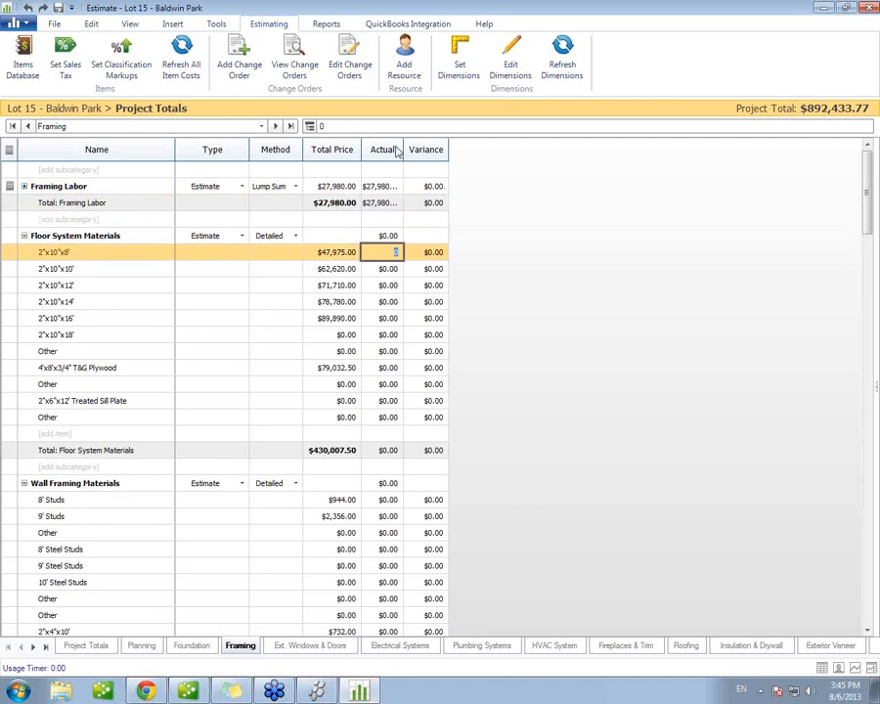
# Step: Set the actual cost of Framing Labor to 30000 and widen the Actual and Variance columns to fit their amounts
pyautogui.moveTo(401, 148); pyautogui.dragTo(416, 149)
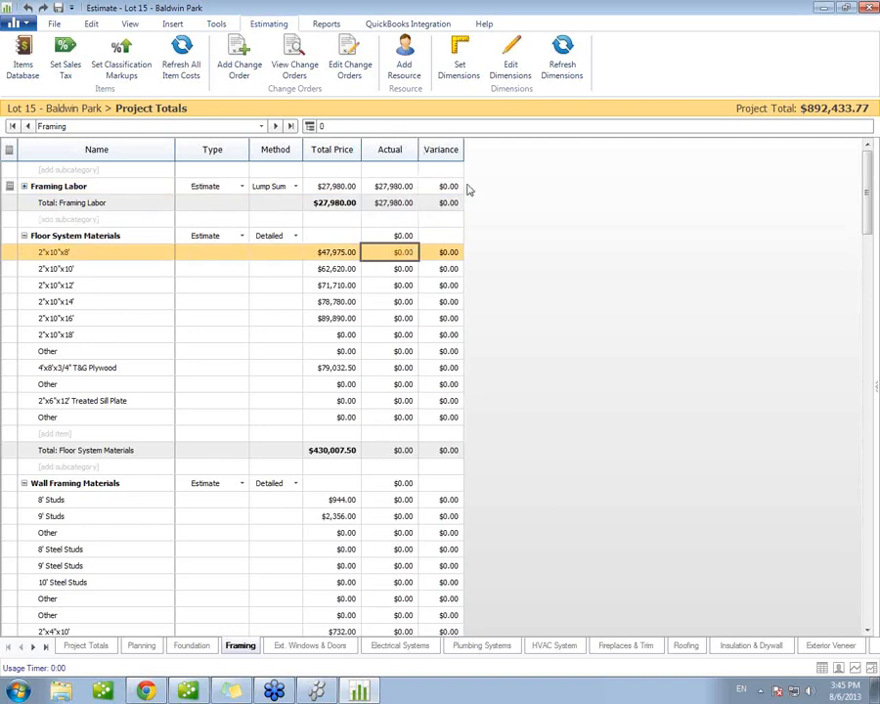
pyautogui.click(405, 187)
pyautogui.write('30000')
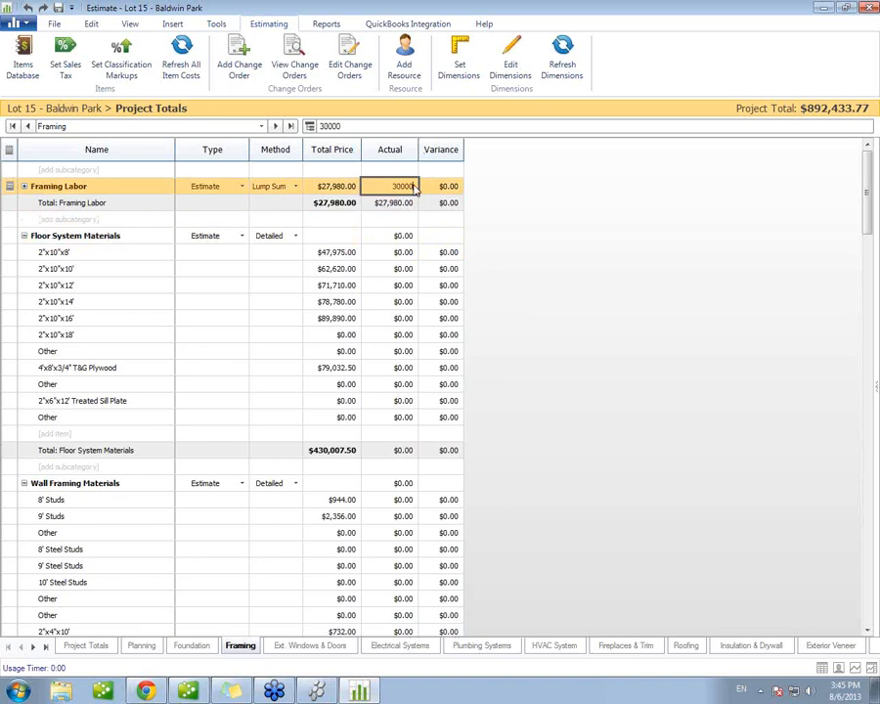
pyautogui.press('Return')
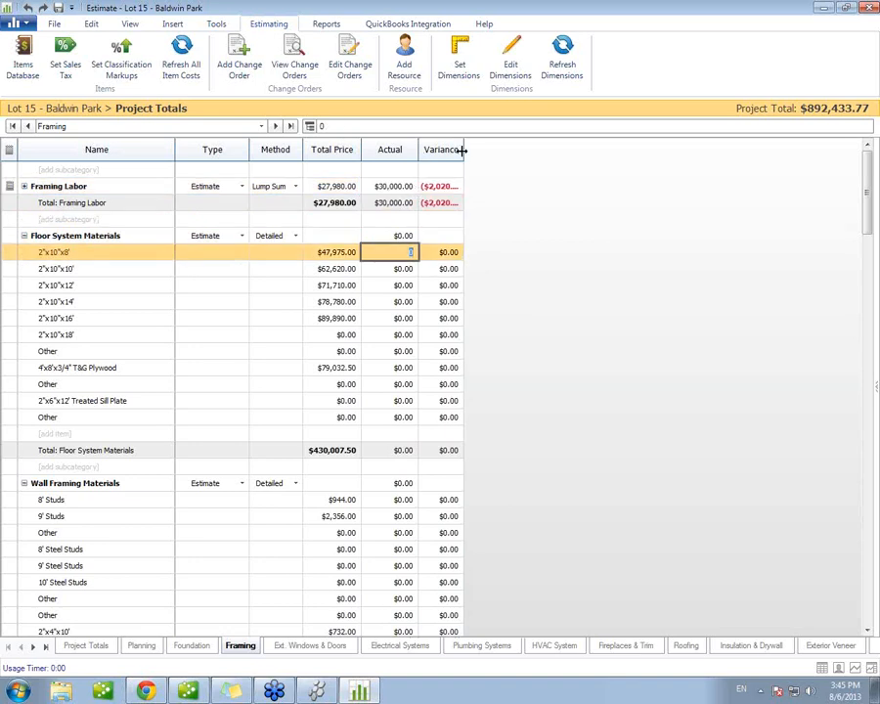
pyautogui.moveTo(465, 150); pyautogui.dragTo(483, 149)
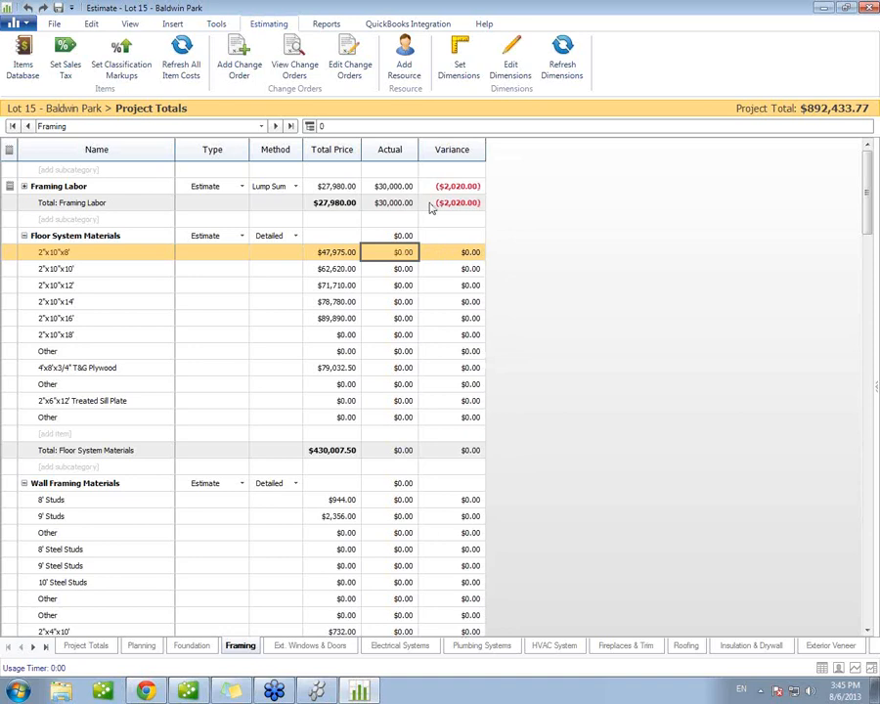
# Step: Enter actual costs of 40000, 62620, 72000 and 75000 for the 2"x10" floor lumber in 8', 10', 12' and 14' lengths
pyautogui.click(391, 252)
pyautogui.write('40000')
pyautogui.press('Return')
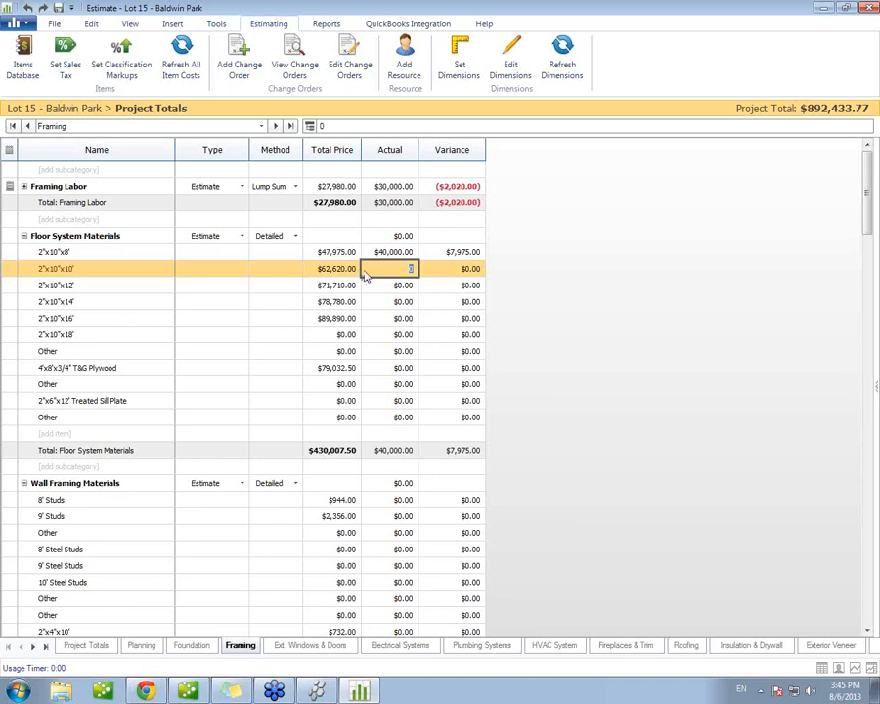
pyautogui.write('62620')
pyautogui.press('Return')
pyautogui.write('72000')
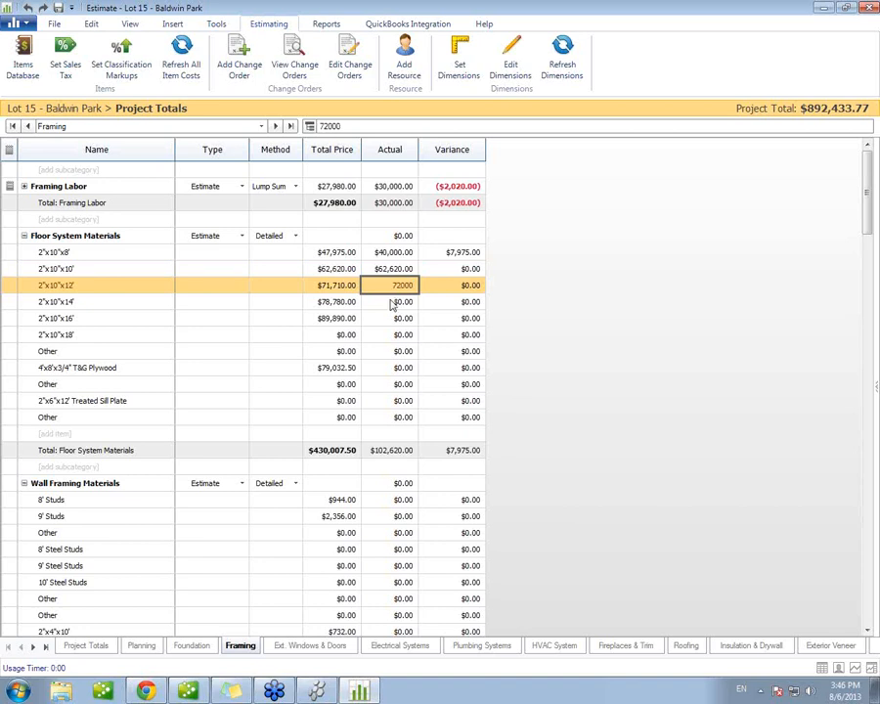
pyautogui.press('Return')
pyautogui.write('75000')
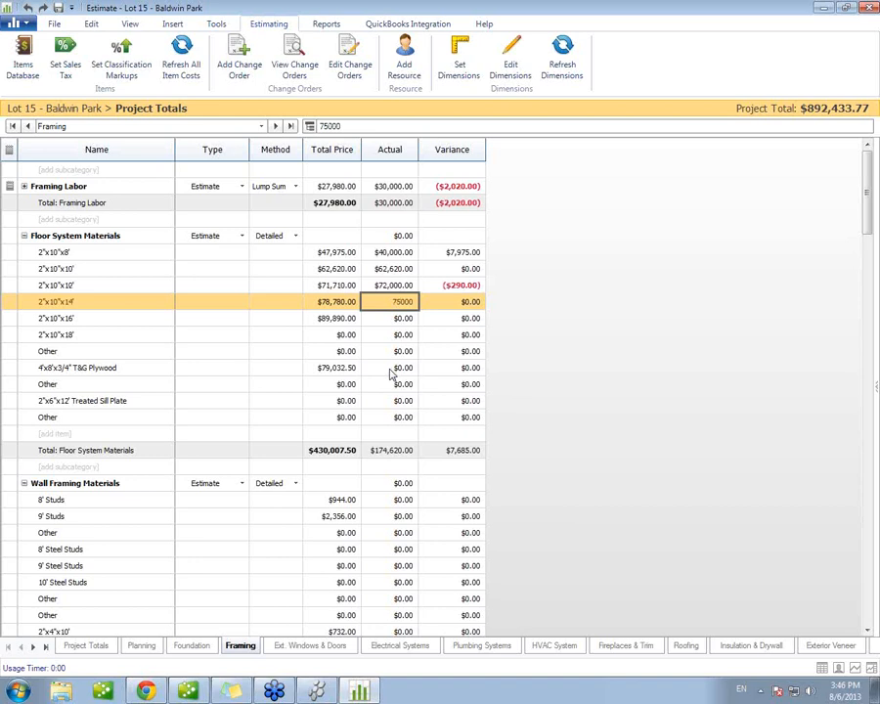
# Step: Set the actual cost of the 4'x8'x3/4" T&G Plywood to 80,000
pyautogui.click(391, 370)
pyautogui.write('80,000')
pyautogui.press('Return')
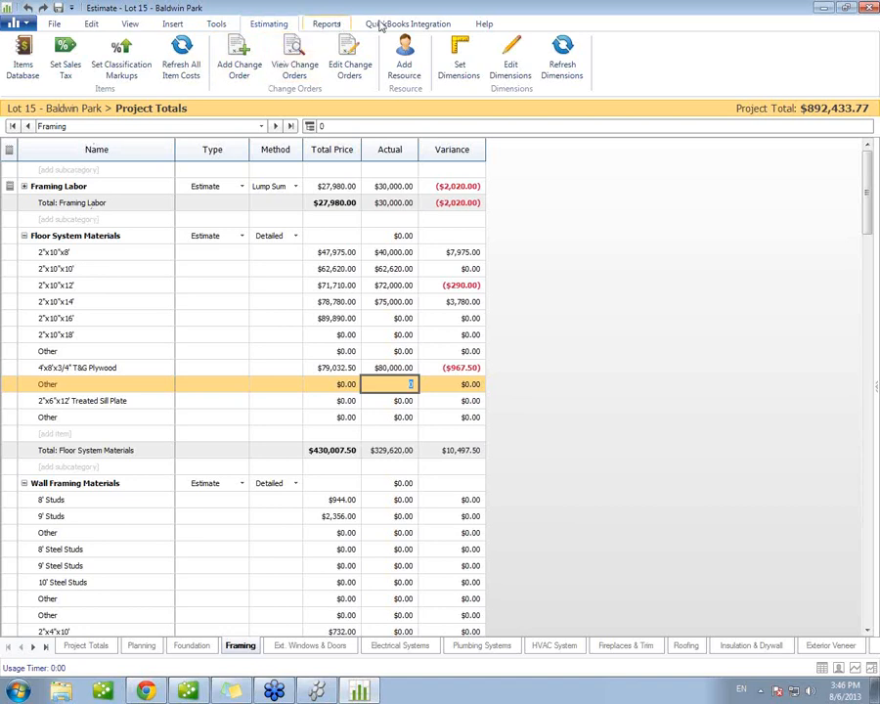
# Step: Generate a Remaining Balance Report for the project with the Estimated Cost column and table borders
pyautogui.click(341, 24)
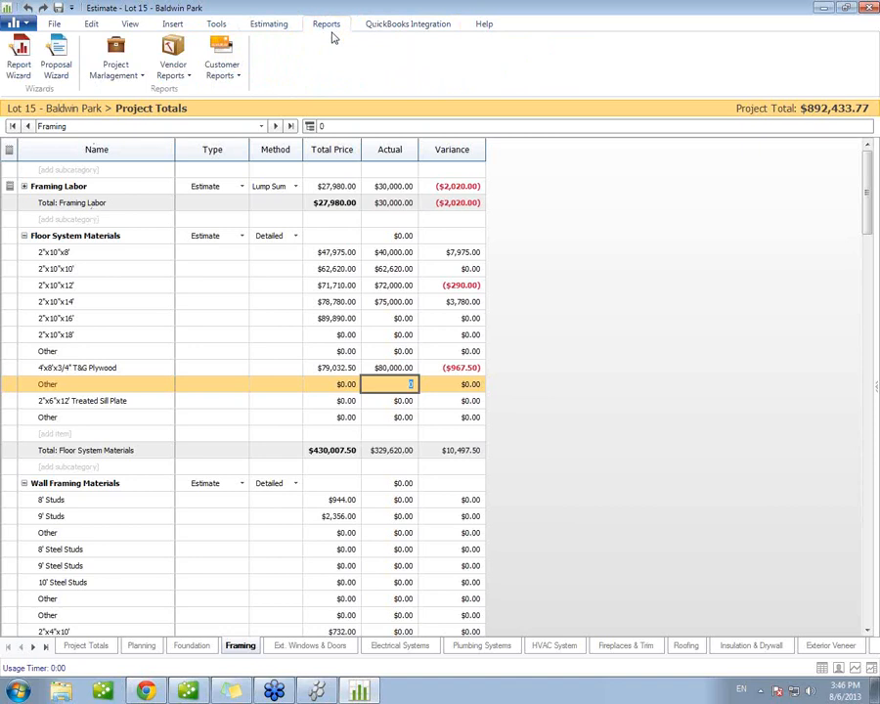
pyautogui.click(125, 78)
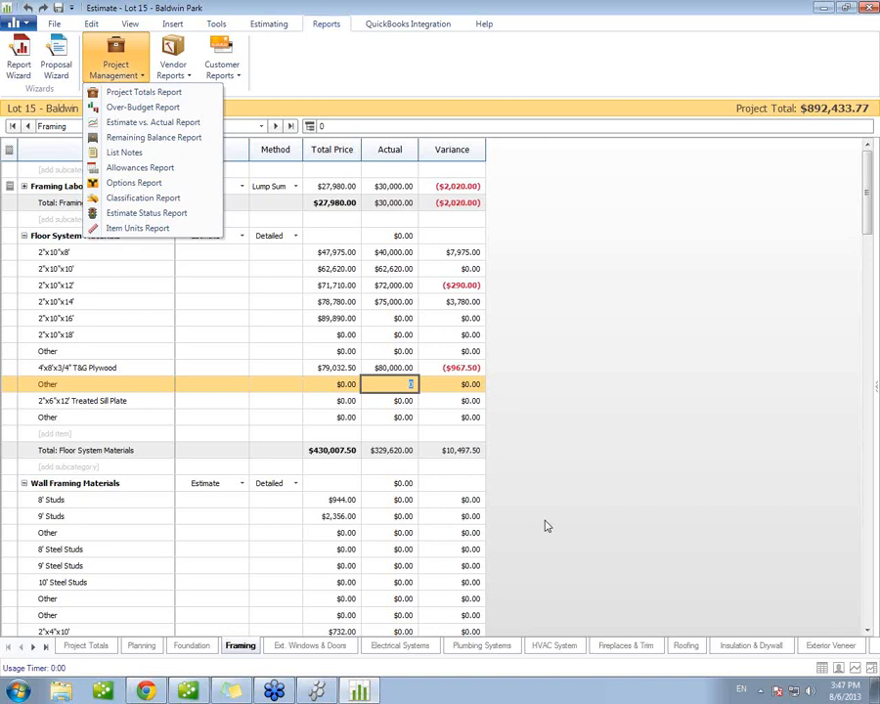
pyautogui.click(152, 135)
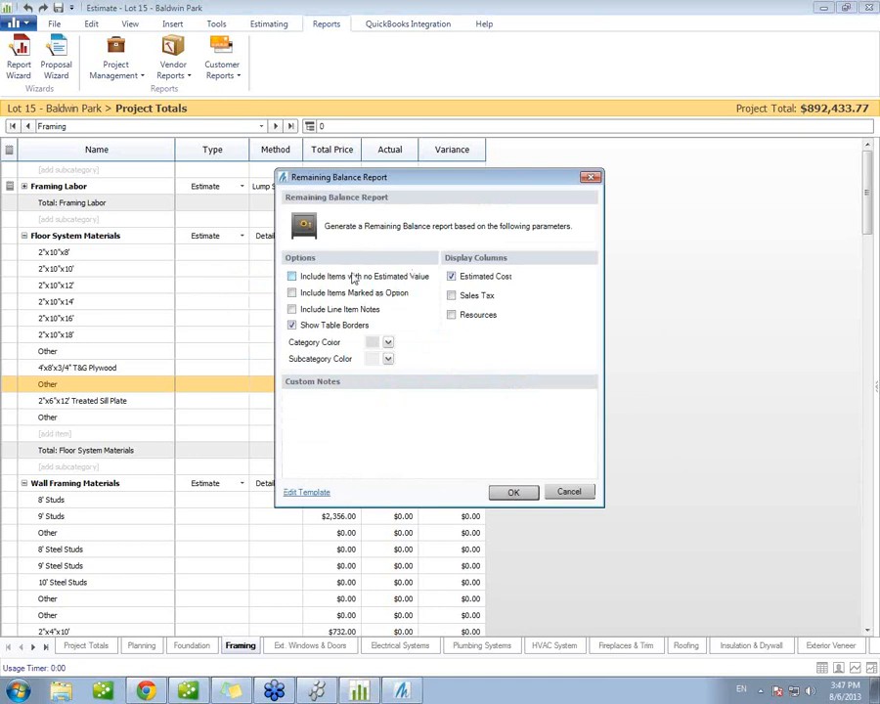
pyautogui.click(513, 492)
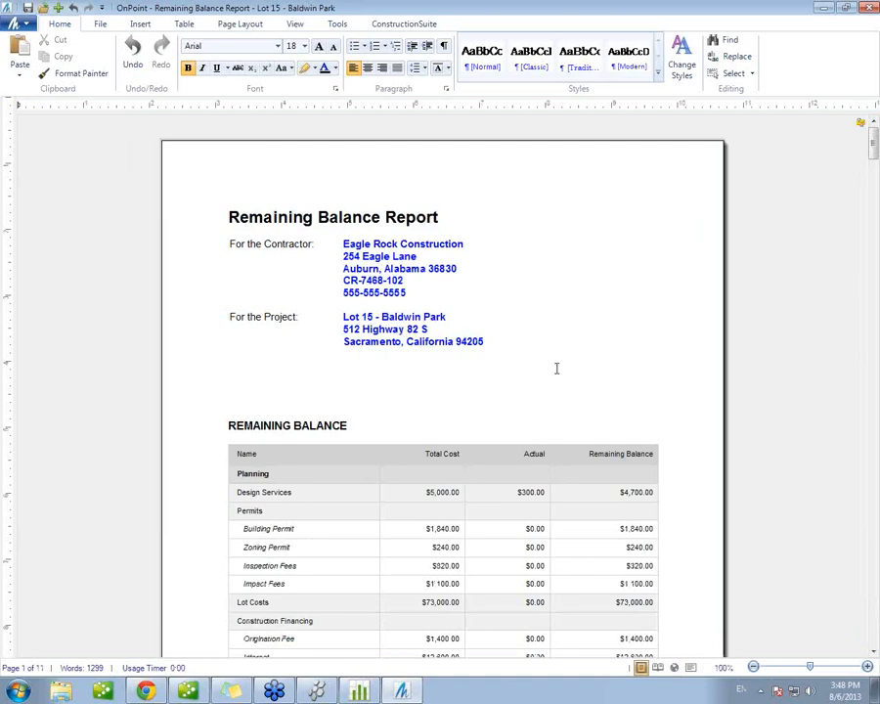
# Step: Review the total cost, actual and remaining balance amounts in the report's Planning and Foundation items
pyautogui.click(525, 527)
pyautogui.scroll(-3, 516, 533)
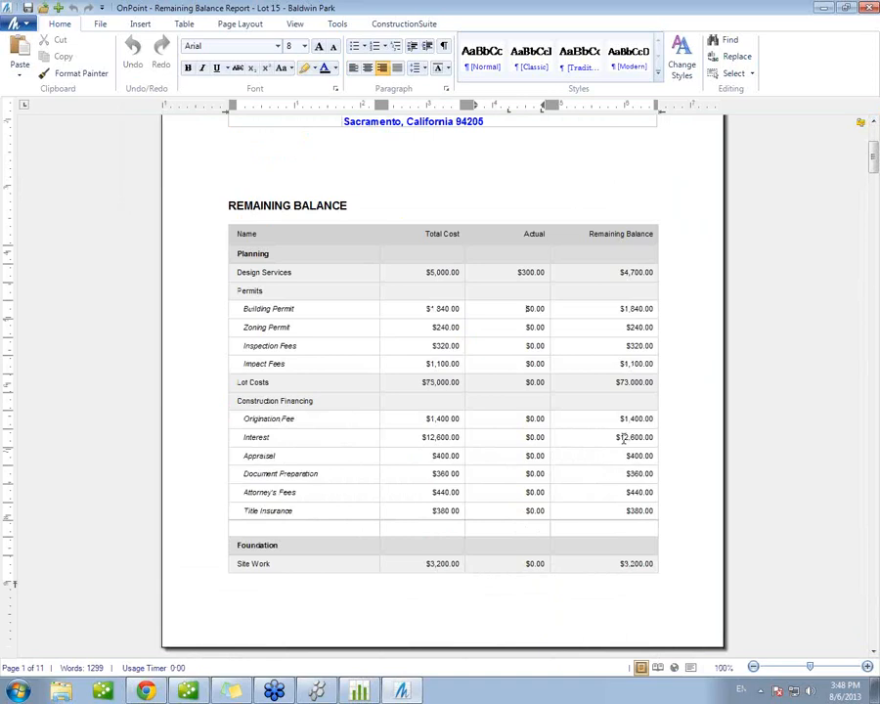
pyautogui.scroll(-4, 631, 437)
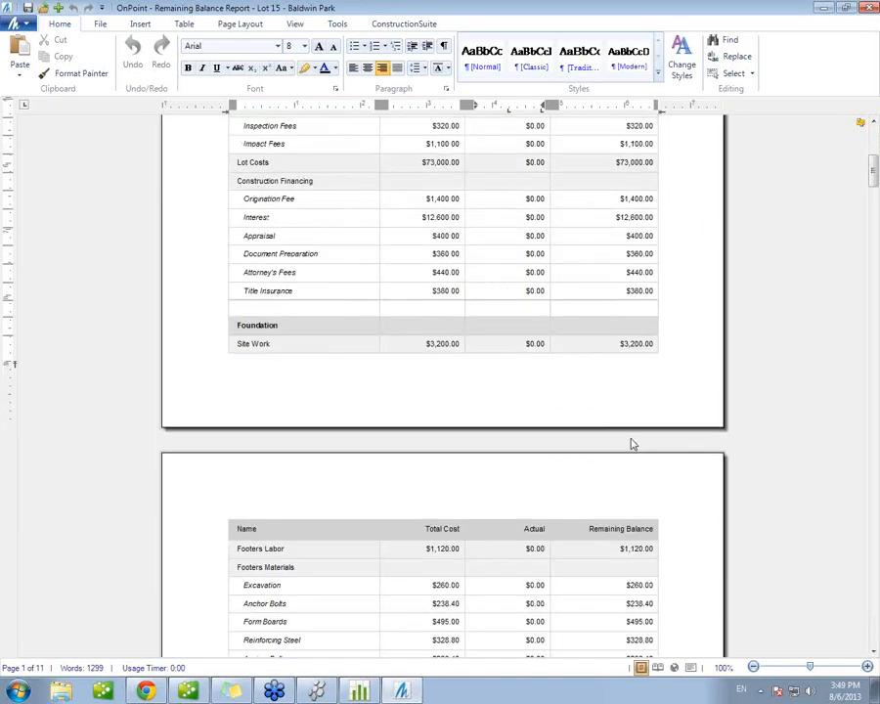
# Step: Review the remaining balances of the Foundation and Framing items, and close the report without saving changes
pyautogui.scroll(-8, 493, 512)
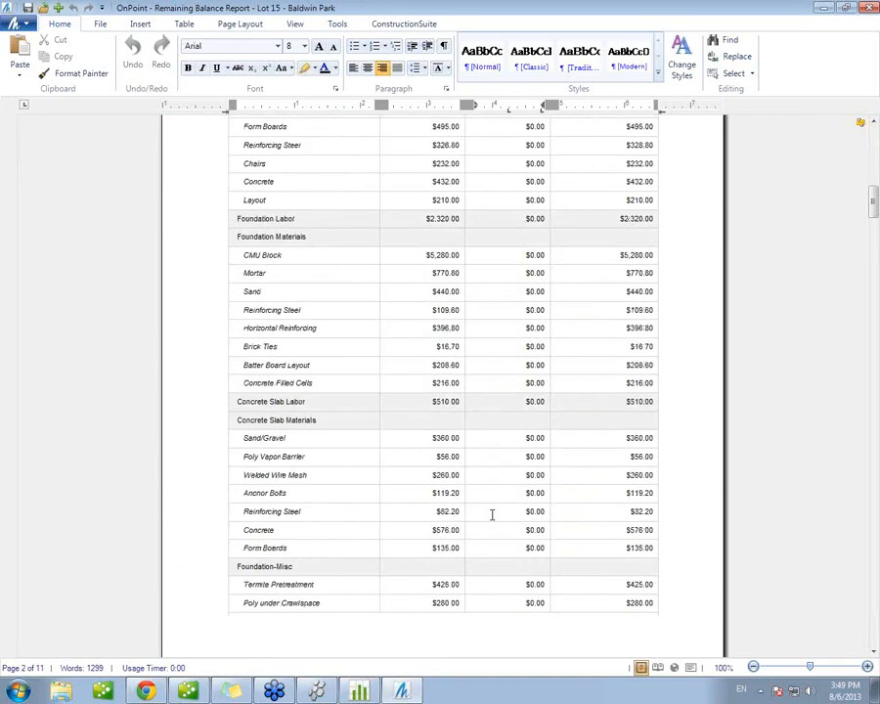
pyautogui.scroll(-5, 492, 514)
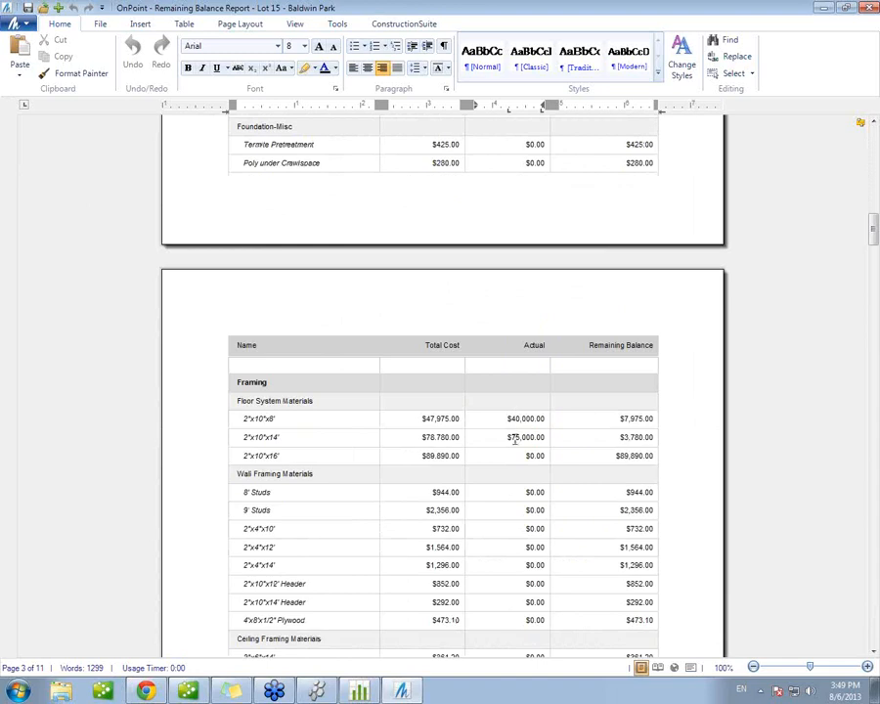
pyautogui.click(868, 8)
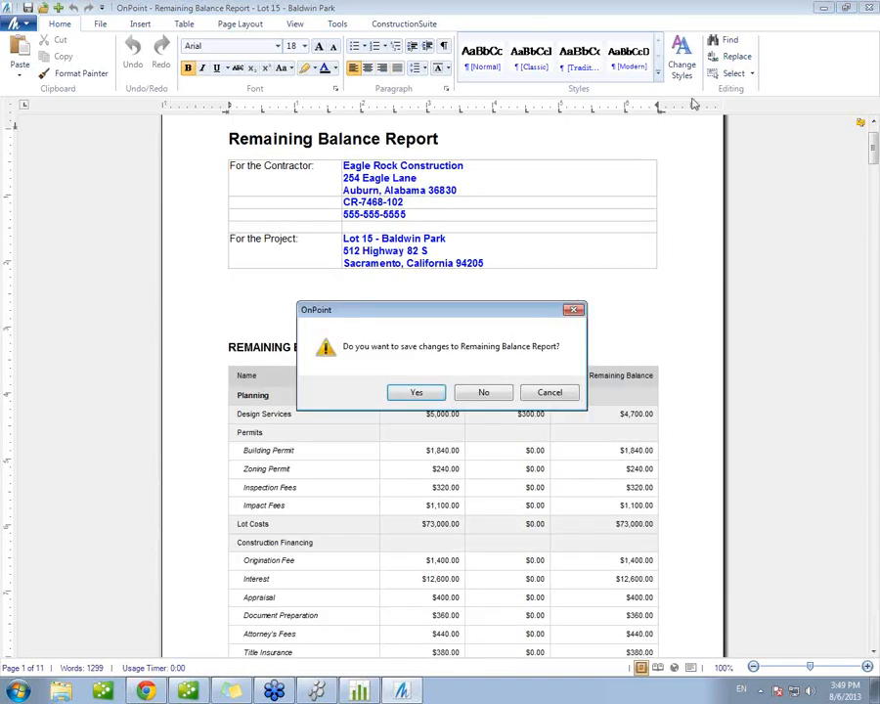
pyautogui.click(493, 392)
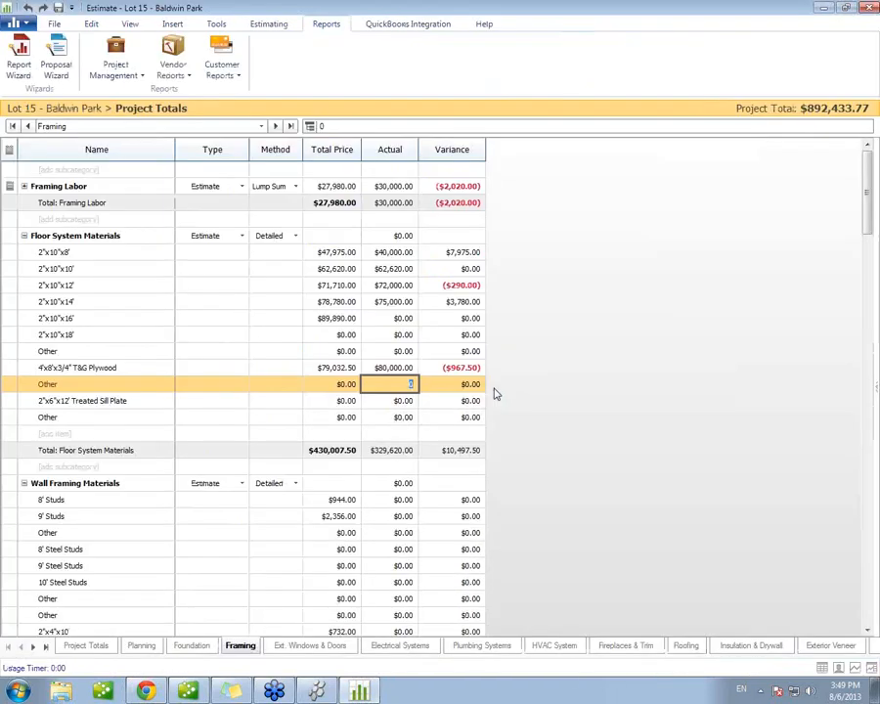
# Step: Switch to ConstructionSuite and open the Remaining Balance Report master template from the Report Templates for editing
pyautogui.click(316, 692)
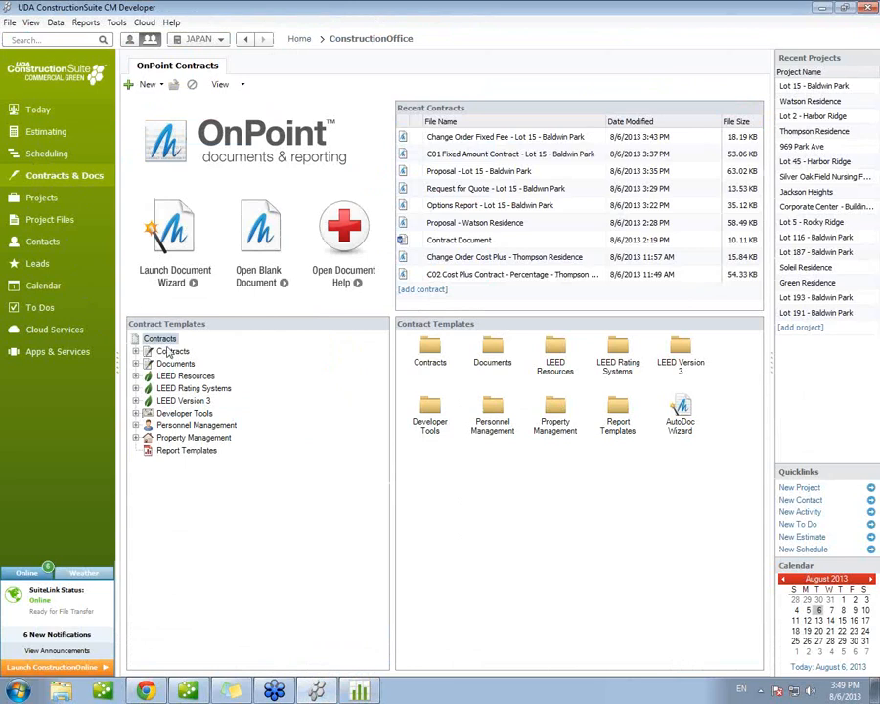
pyautogui.click(170, 451)
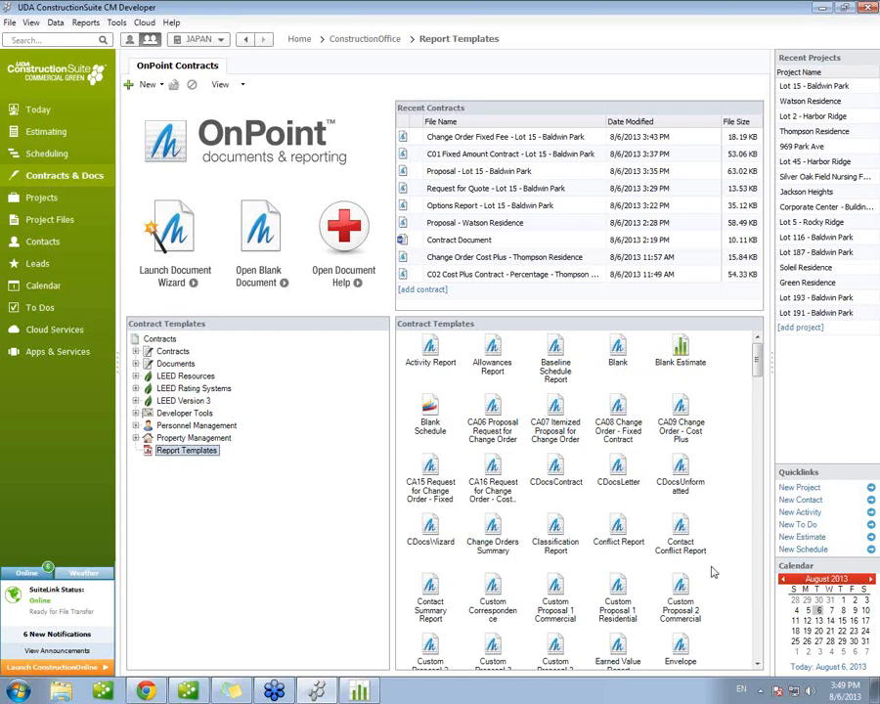
pyautogui.click(757, 664)
pyautogui.click(757, 665)
pyautogui.click(757, 665)
pyautogui.click(757, 664)
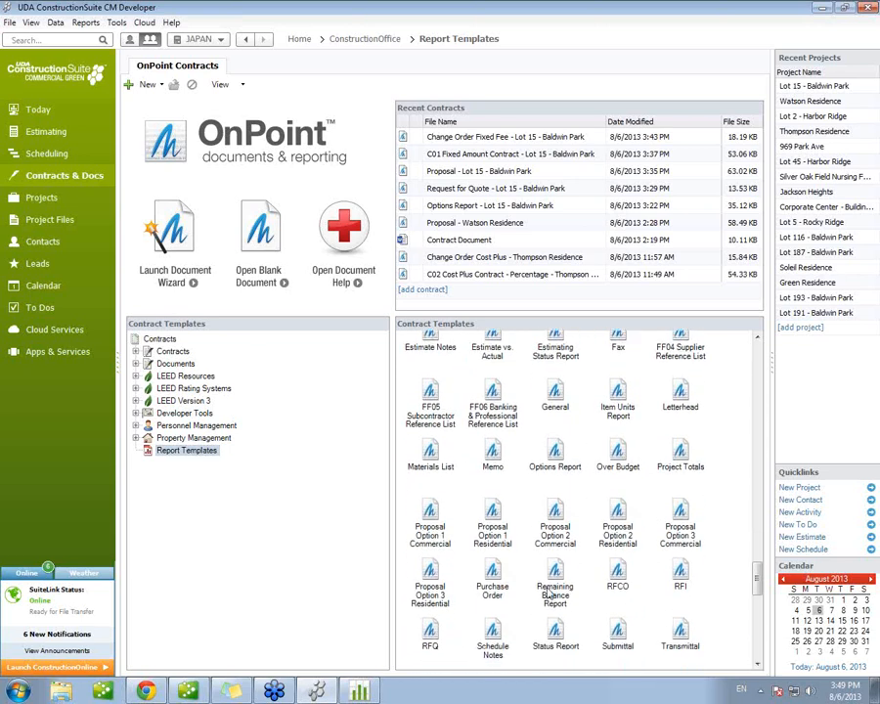
pyautogui.rightClick(560, 590)
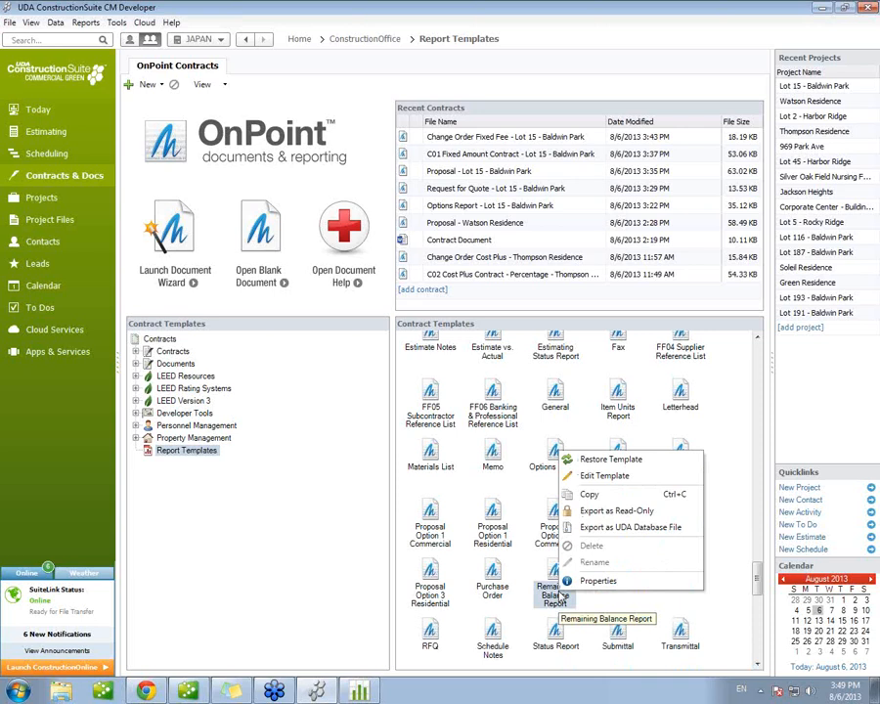
pyautogui.click(592, 475)
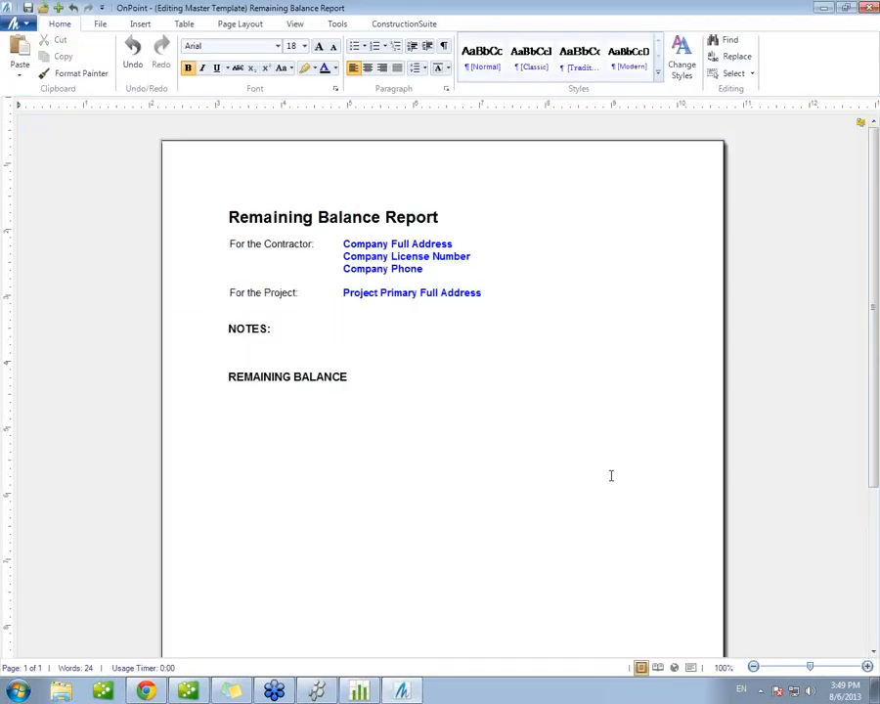
pyautogui.click(399, 369)
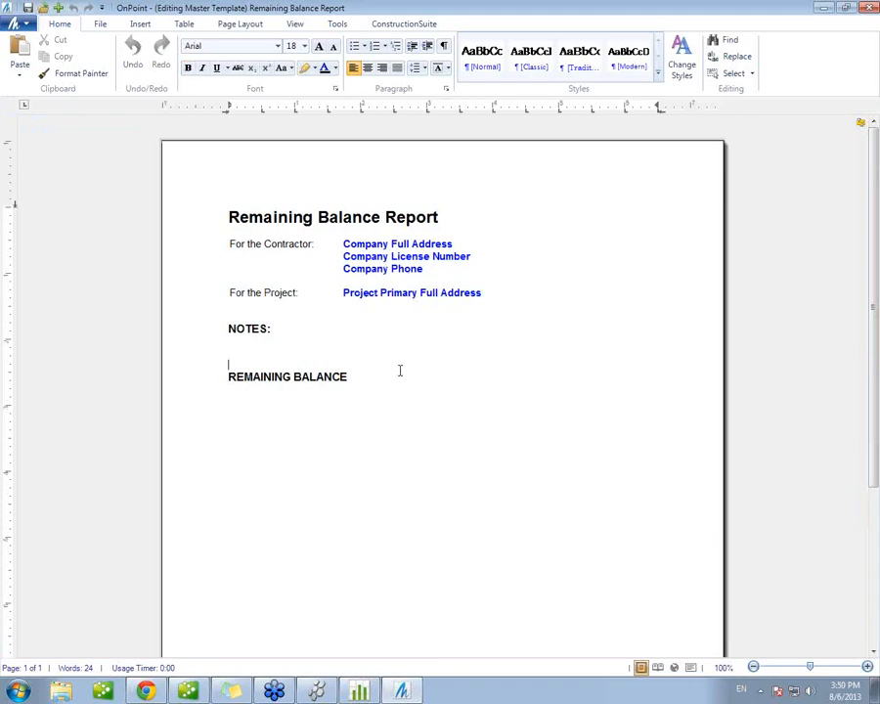
pyautogui.scroll(-3, 400, 370)
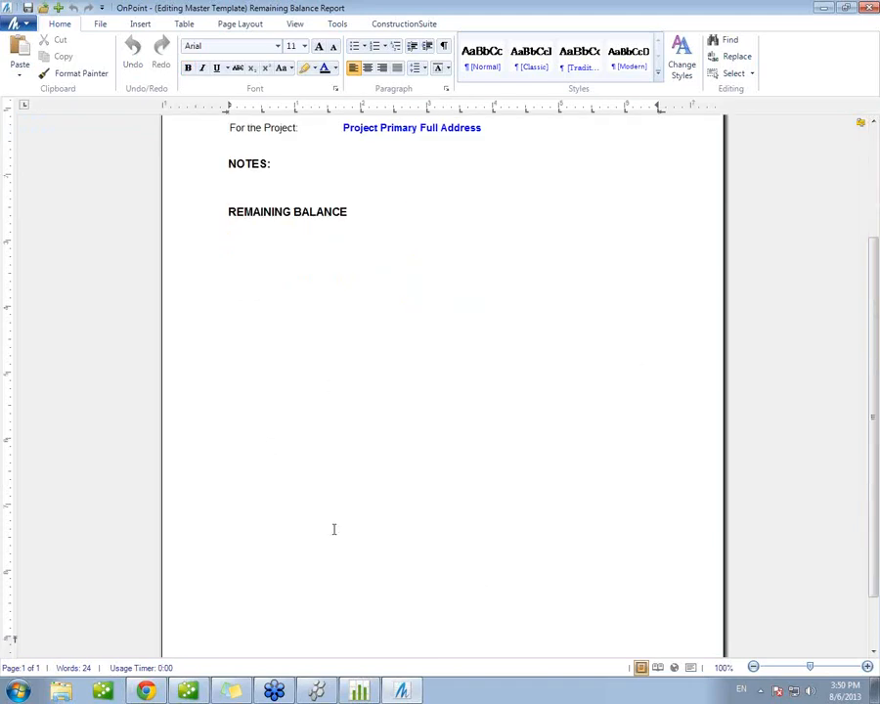
pyautogui.scroll(2, 436, 347)
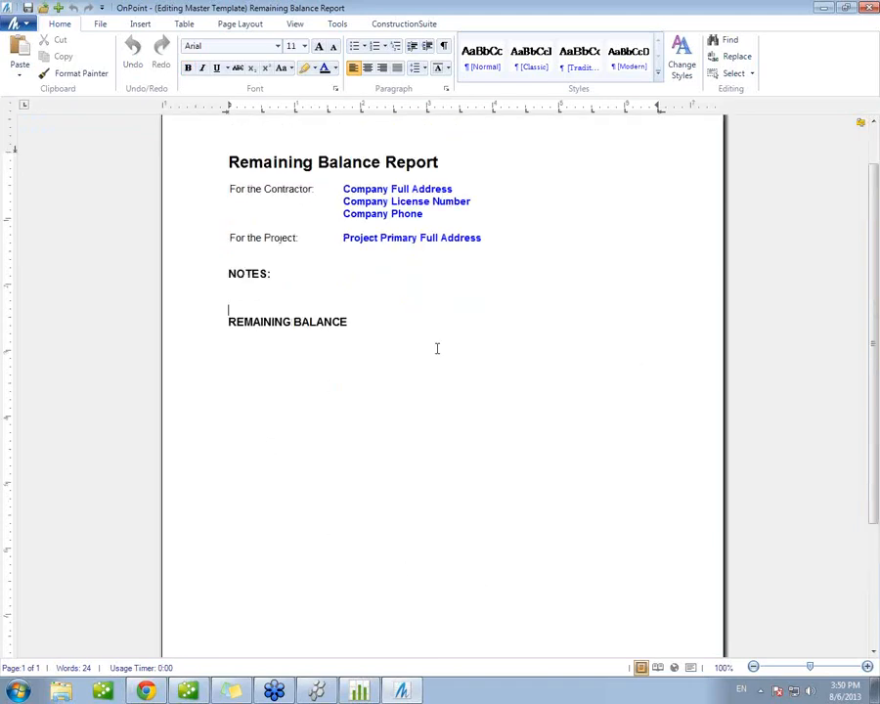
pyautogui.scroll(1, 516, 353)
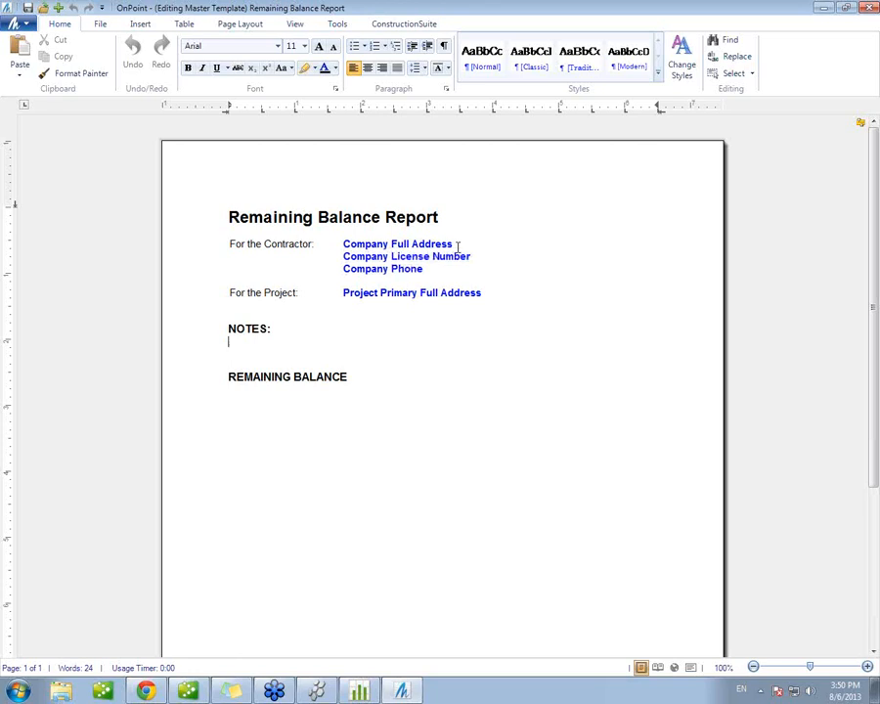
# Step: Insert a table row below the Project Primary Full Address row in the report template
pyautogui.click(490, 295)
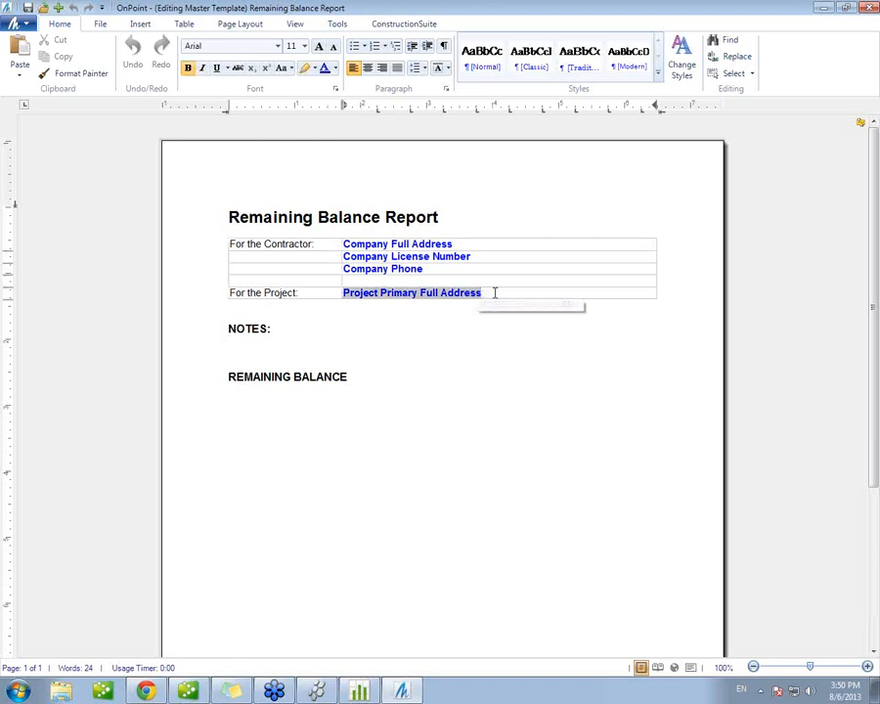
pyautogui.rightClick(495, 293)
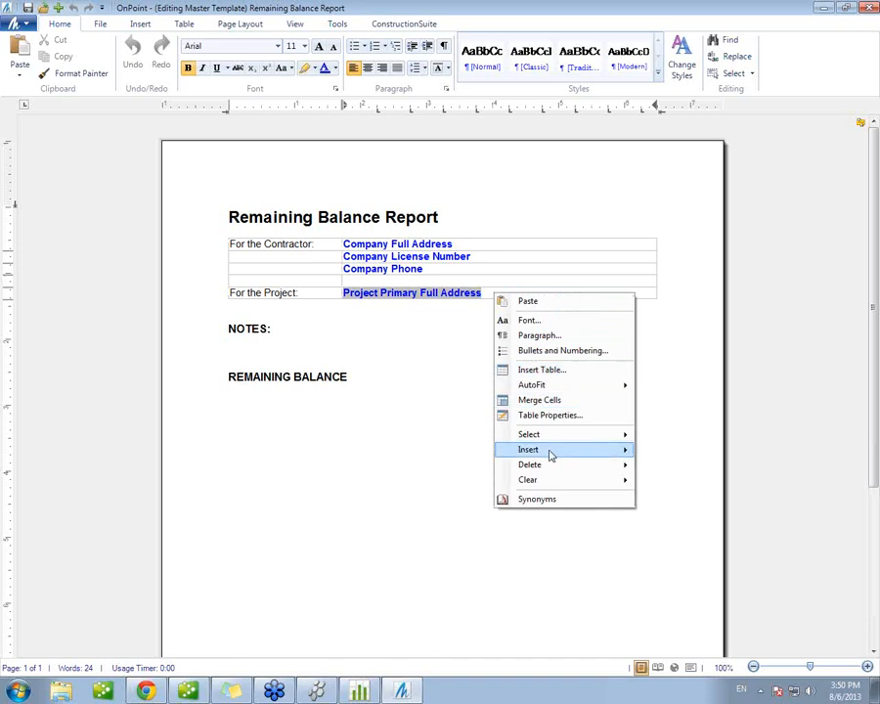
pyautogui.moveTo(599, 452)
pyautogui.moveTo(689, 455)
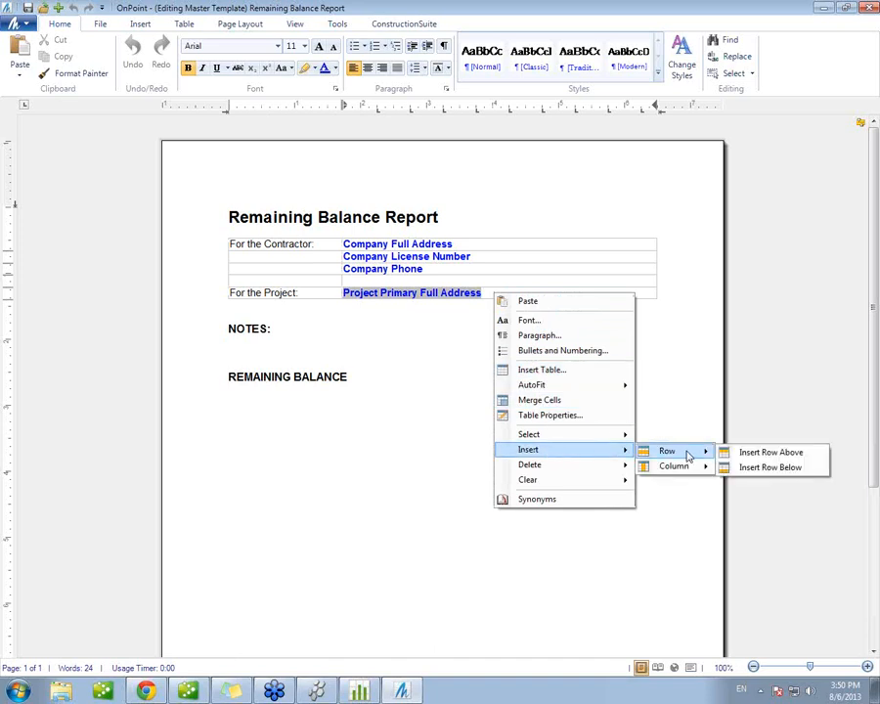
pyautogui.click(776, 466)
# Step: Insert the Project Number field into the empty cell below Project Primary Full Address
pyautogui.click(388, 305)
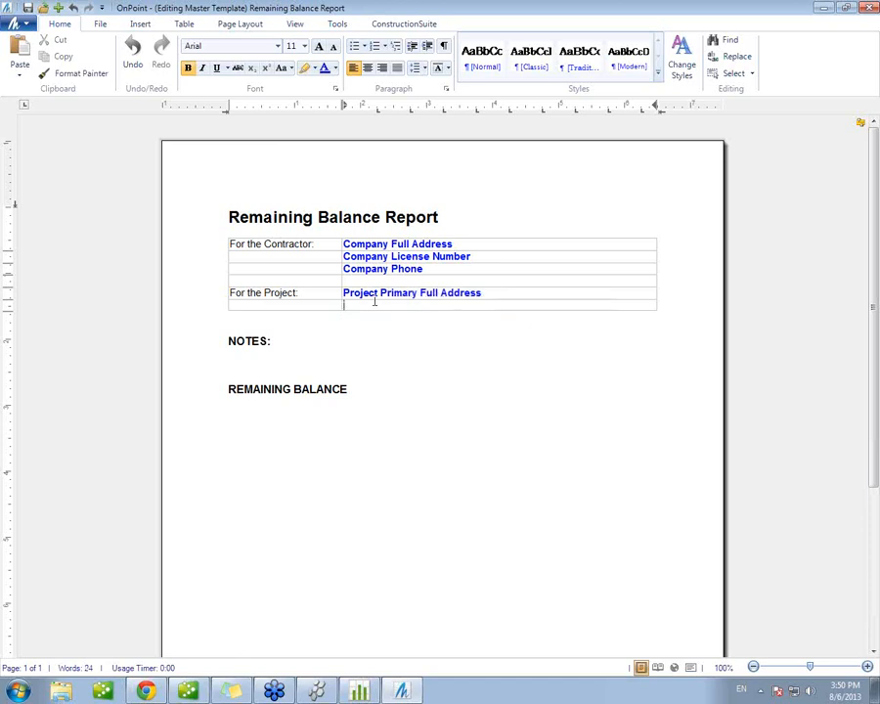
pyautogui.click(340, 24)
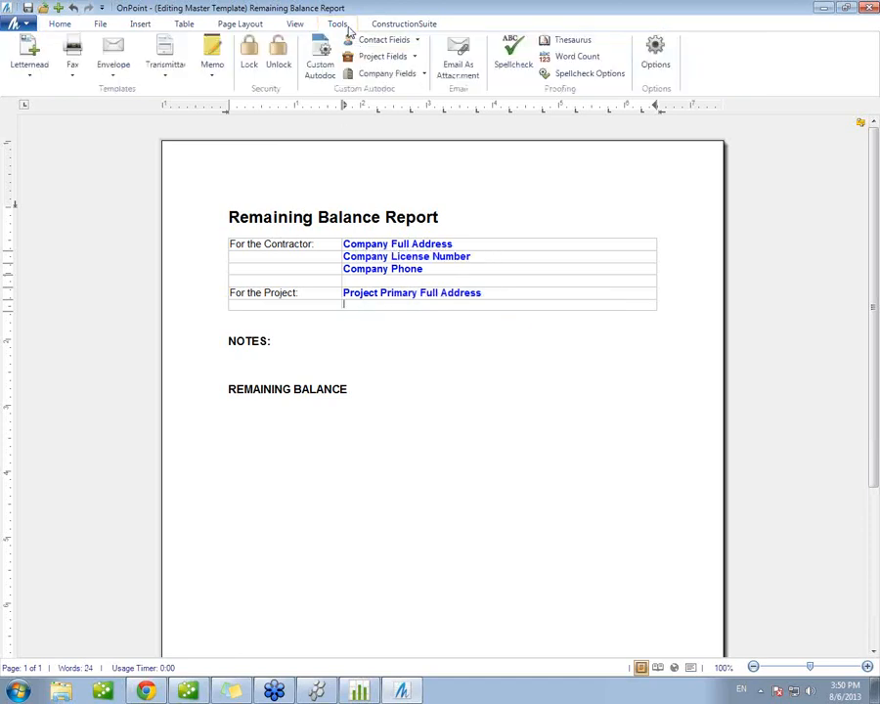
pyautogui.click(410, 59)
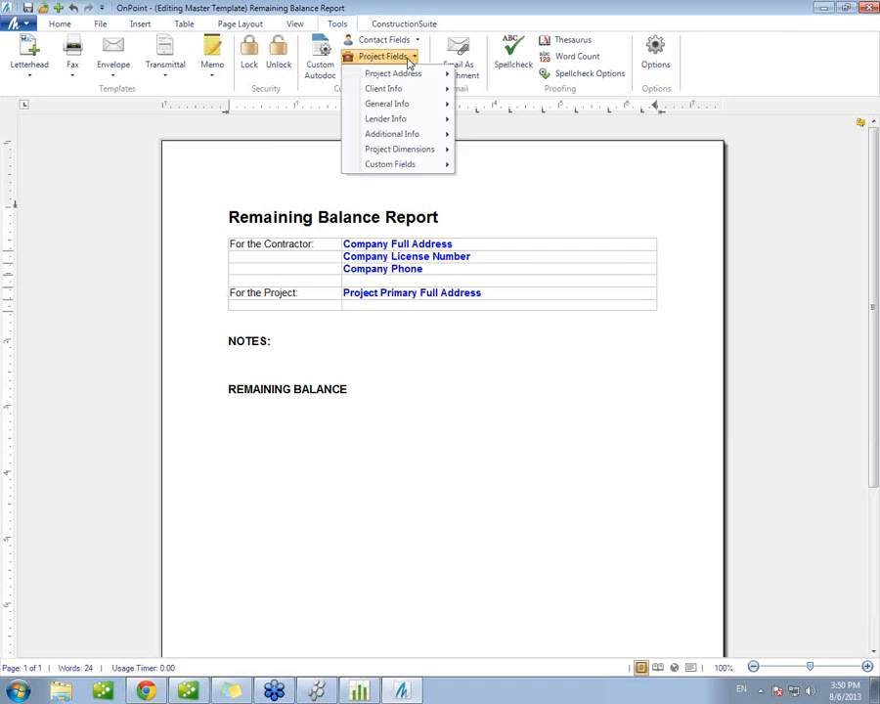
pyautogui.moveTo(404, 104)
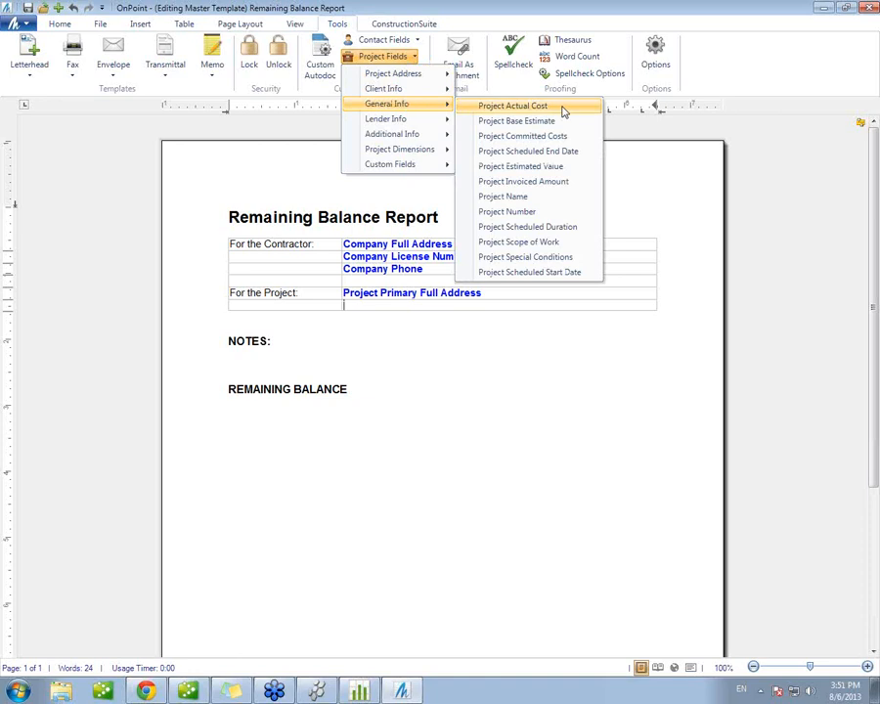
pyautogui.click(512, 212)
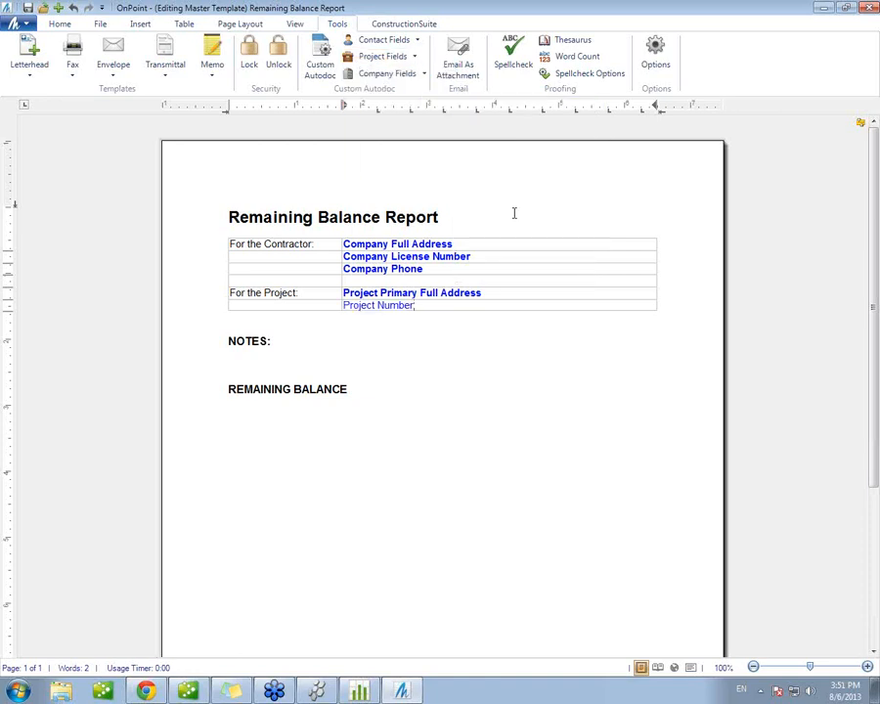
pyautogui.click(396, 56)
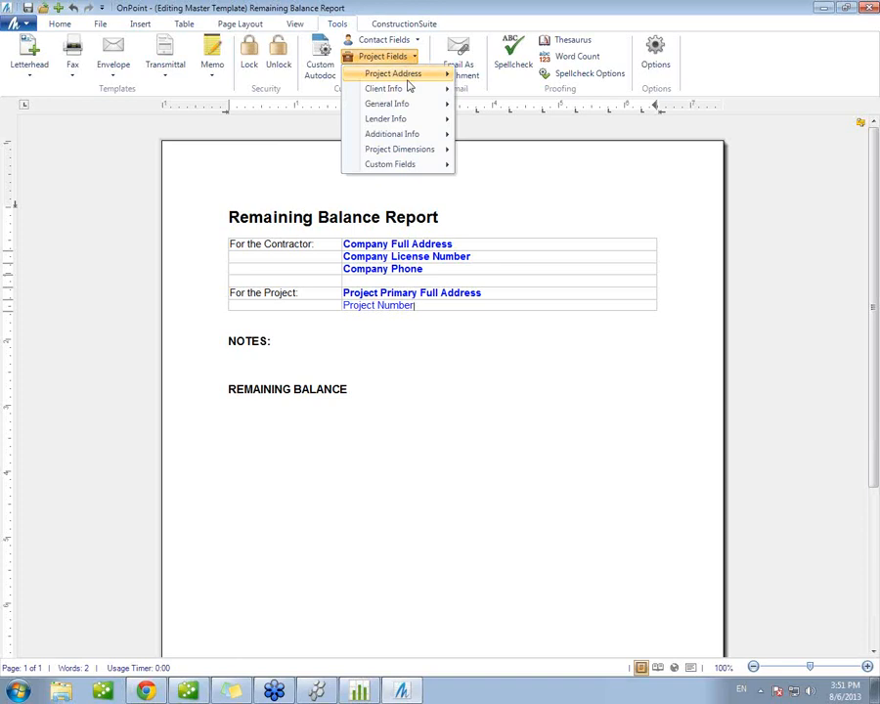
pyautogui.moveTo(412, 94)
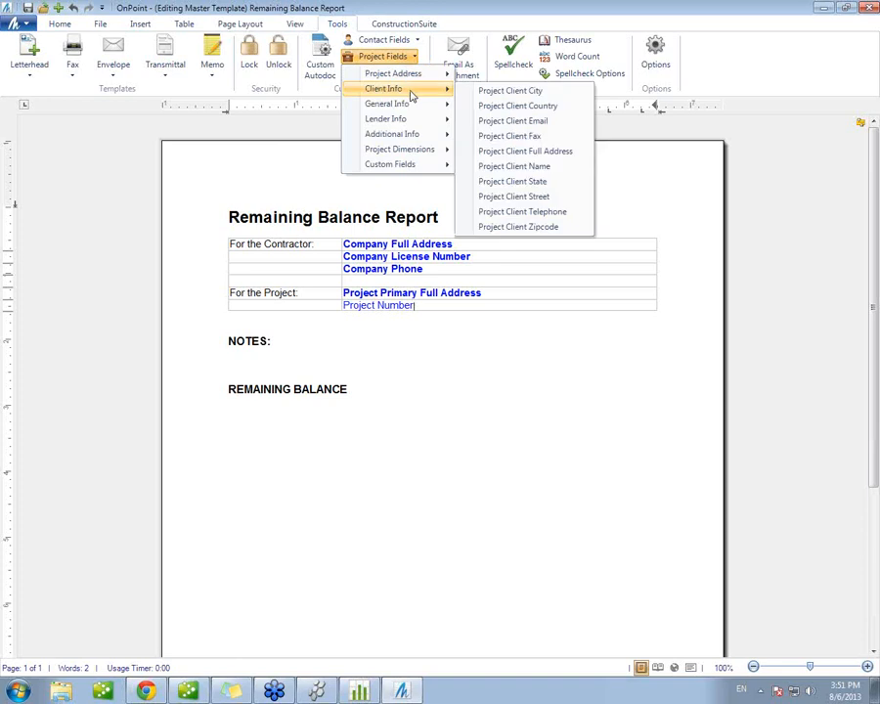
pyautogui.moveTo(411, 106)
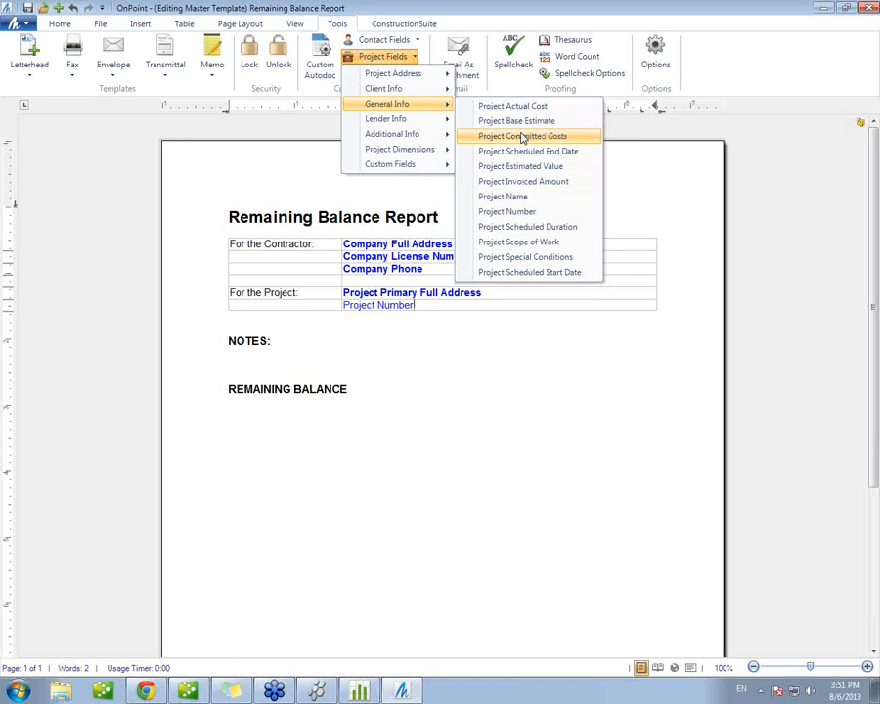
pyautogui.click(294, 313)
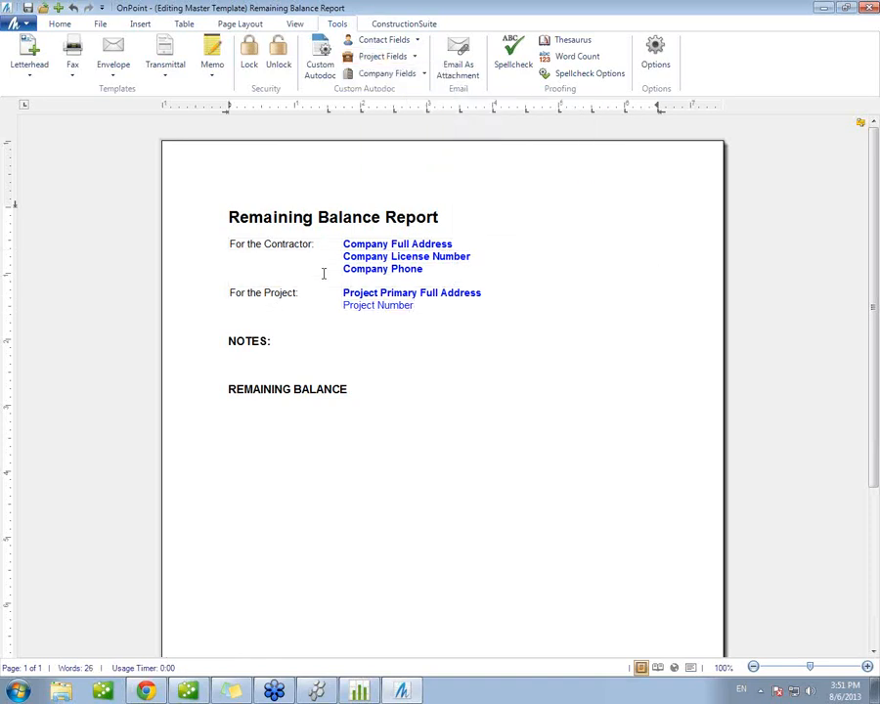
# Step: Add a header for all pages to the template and insert the Project Name field in it
pyautogui.doubleClick(269, 174)
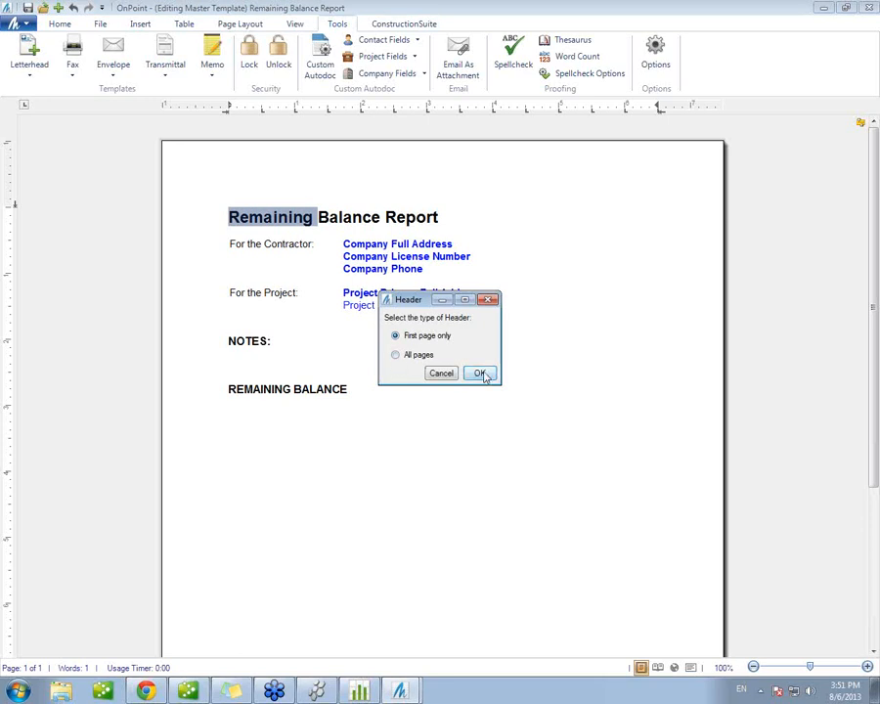
pyautogui.click(414, 357)
pyautogui.click(479, 373)
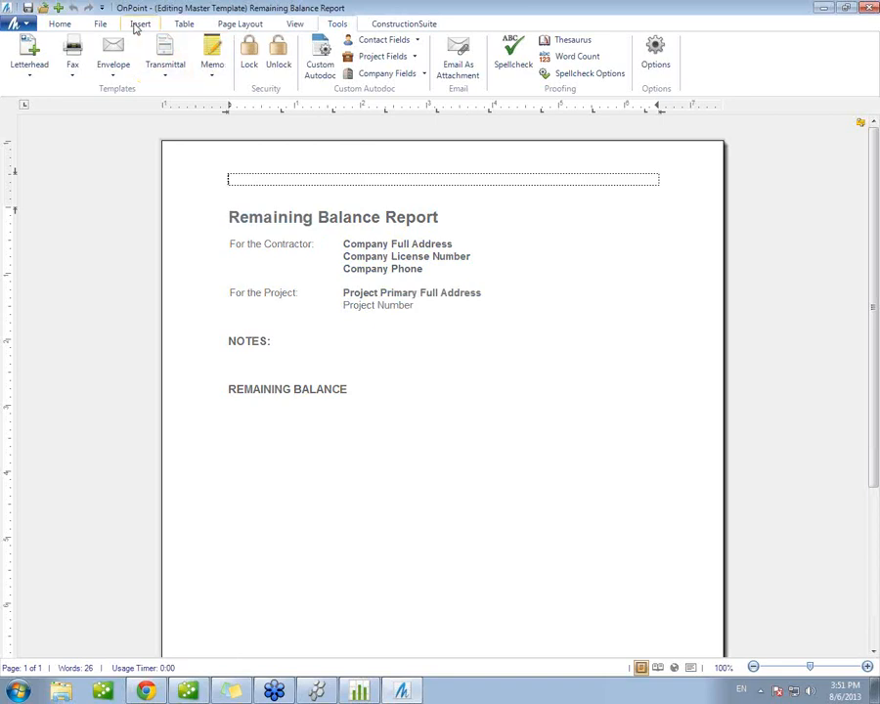
pyautogui.click(413, 56)
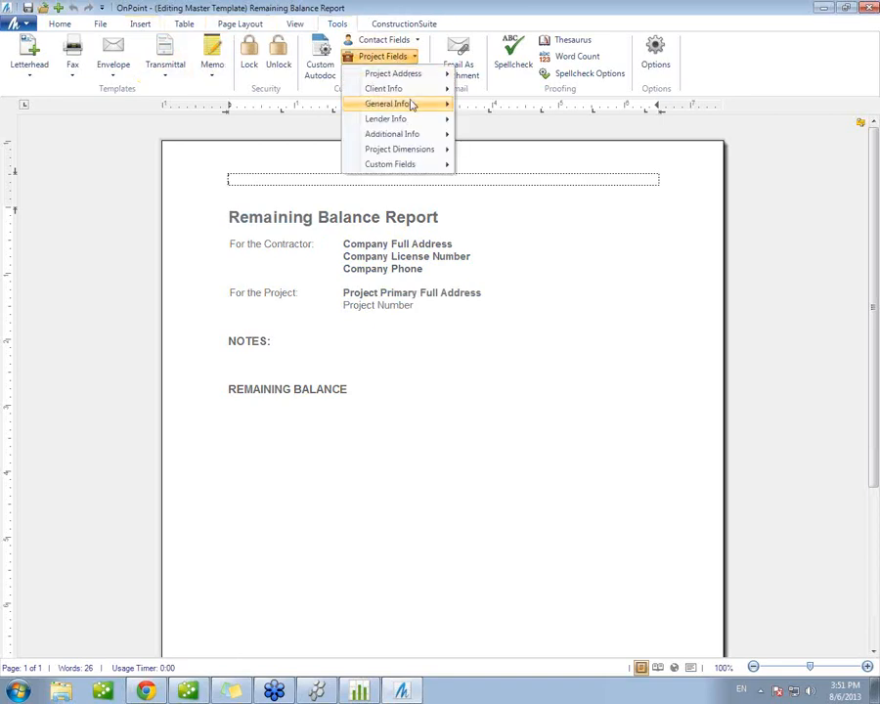
pyautogui.click(530, 196)
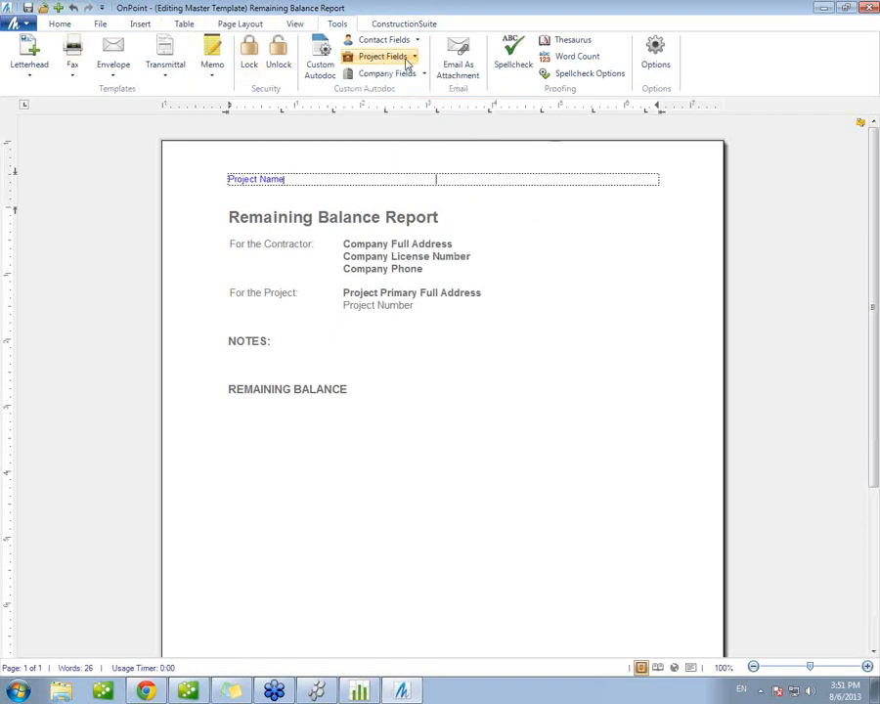
# Step: Insert Date and Year fields aligned to the header's right margin, and remove the extra blank line below them
pyautogui.click(139, 27)
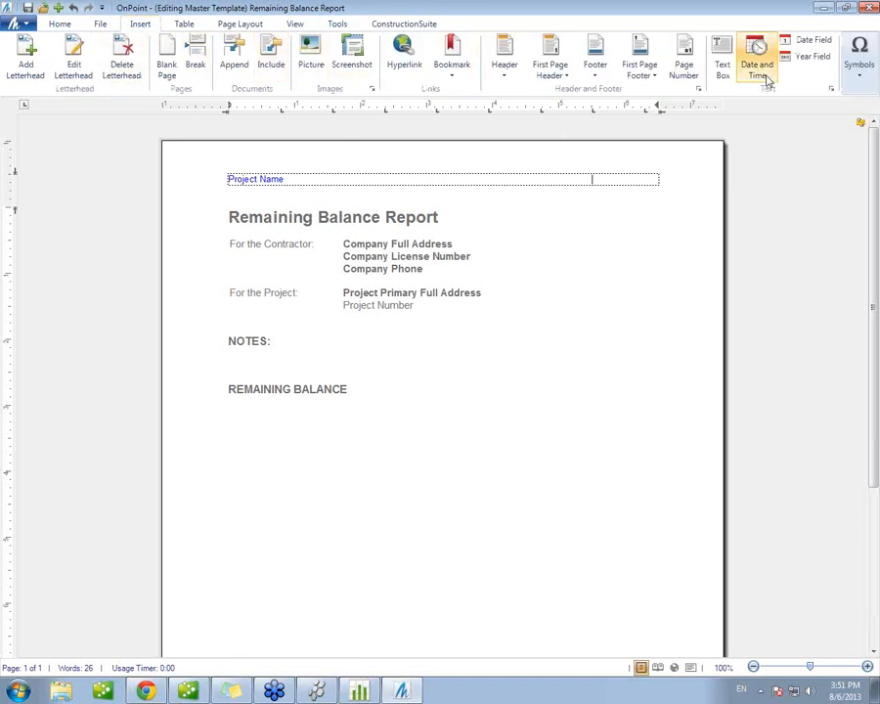
pyautogui.click(819, 41)
pyautogui.click(824, 56)
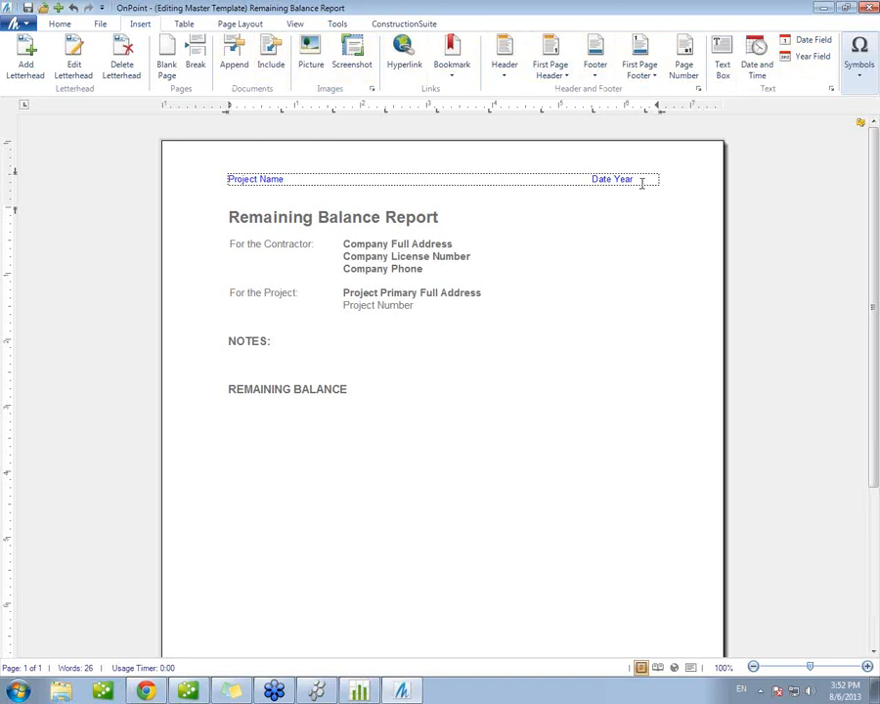
pyautogui.click(591, 179)
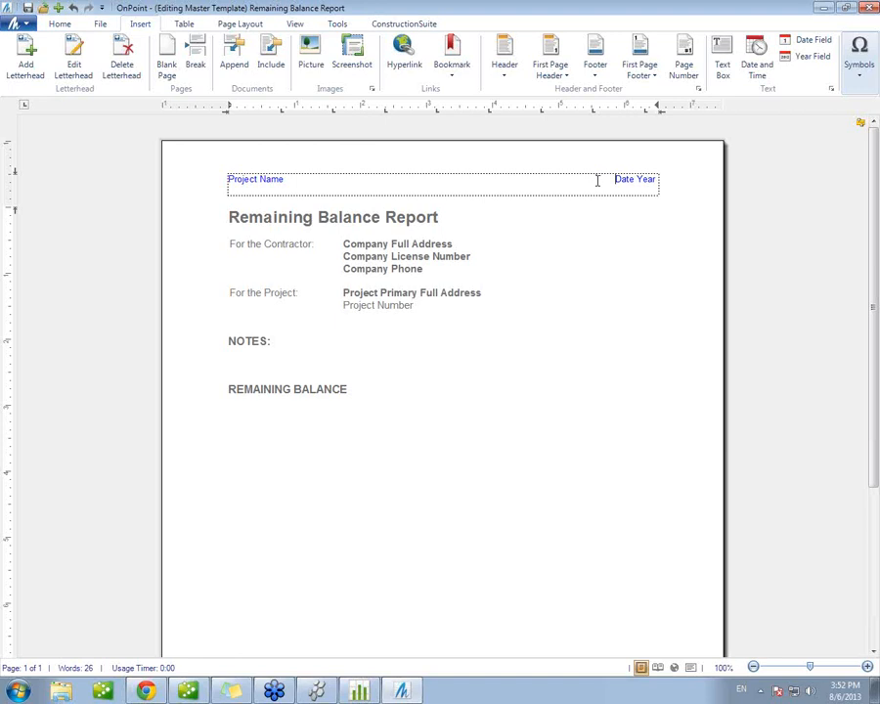
pyautogui.doubleClick(657, 180)
pyautogui.click(690, 175)
pyautogui.press('Delete')
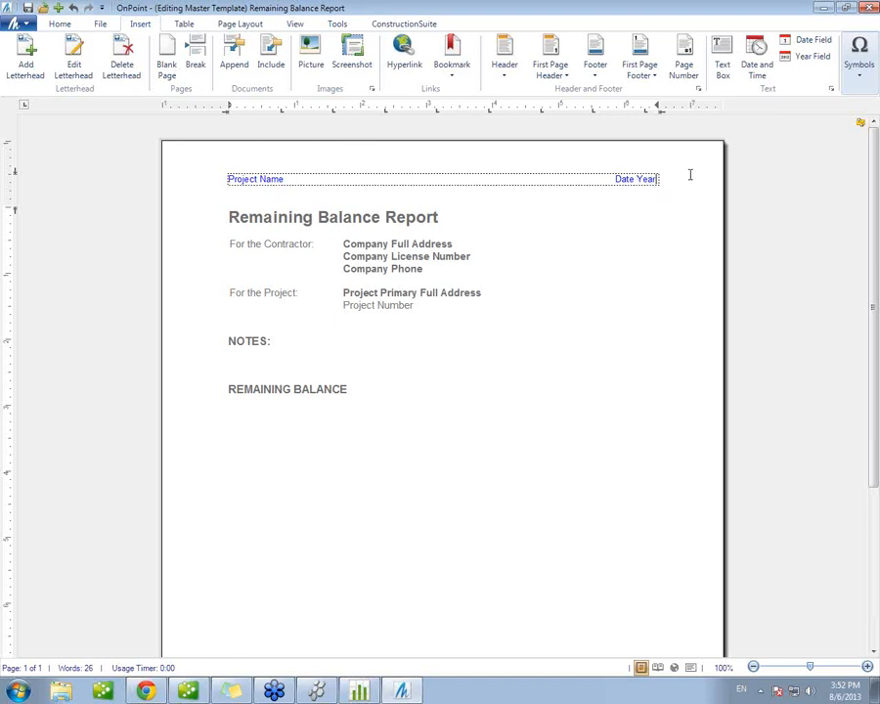
pyautogui.press('Return')
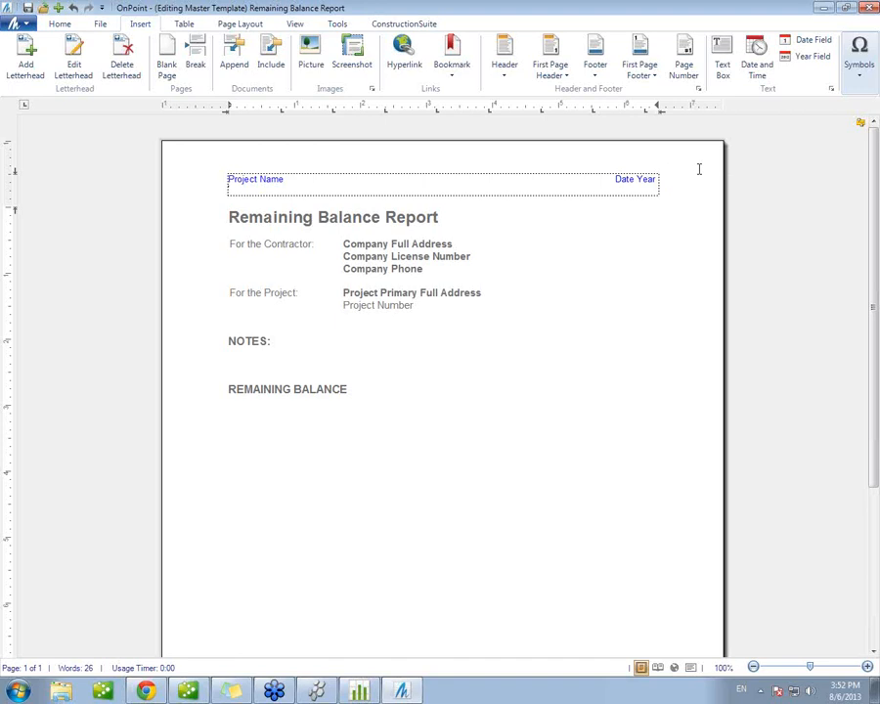
pyautogui.click(684, 59)
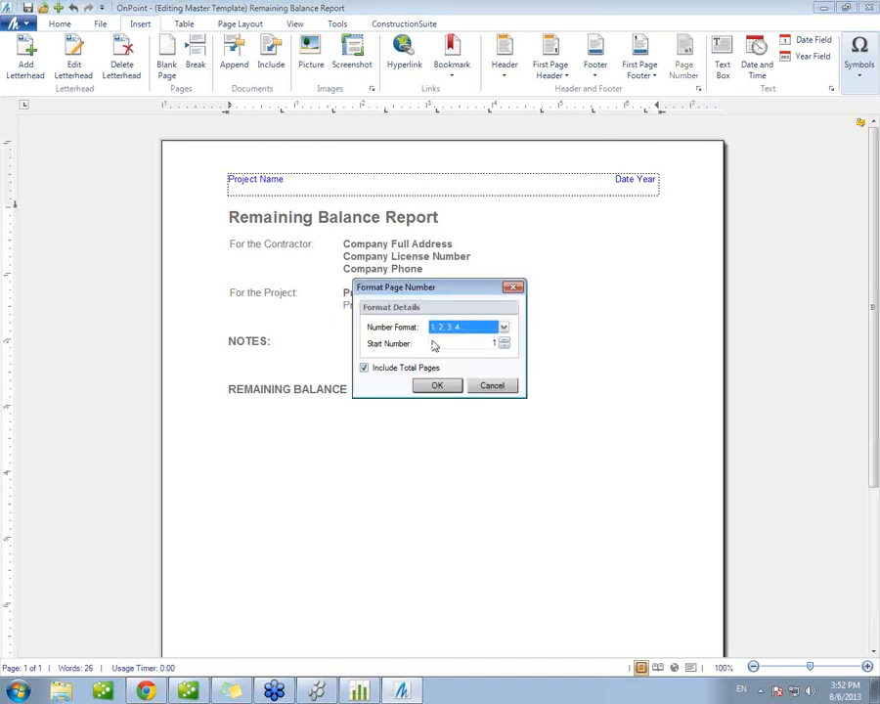
pyautogui.click(437, 387)
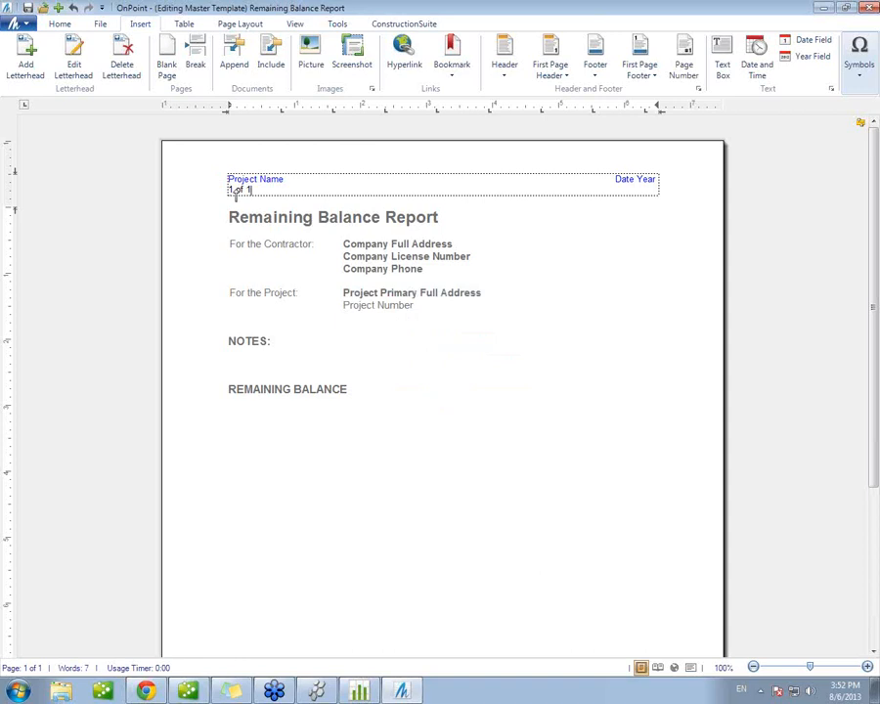
pyautogui.click(256, 184)
pyautogui.click(259, 190)
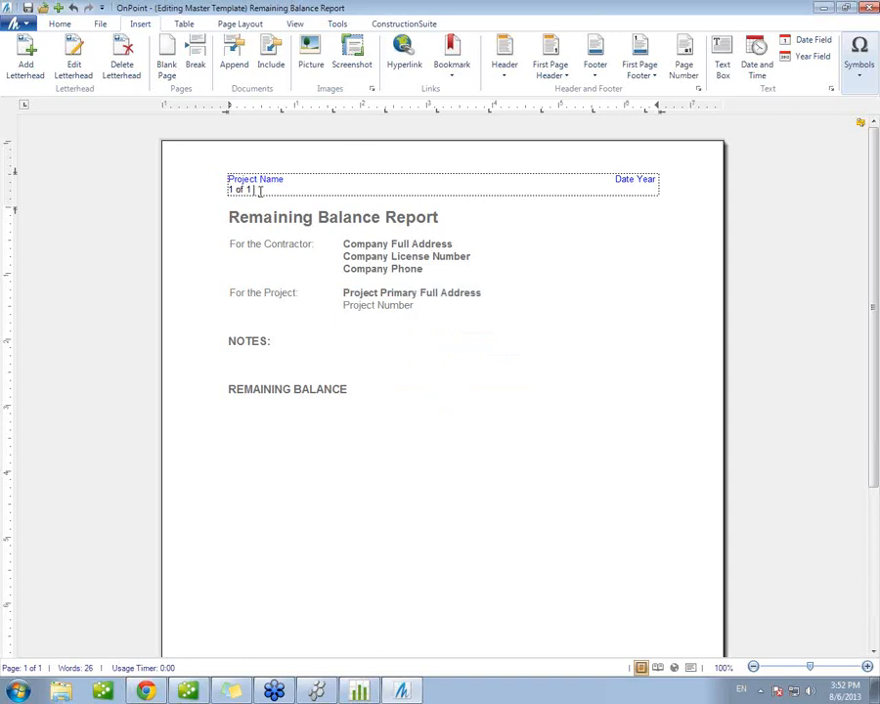
pyautogui.moveTo(259, 191); pyautogui.dragTo(224, 191)
pyautogui.press('Delete')
# Step: Add a footer for all pages to the Remaining Balance Report template
pyautogui.scroll(-1, 473, 239)
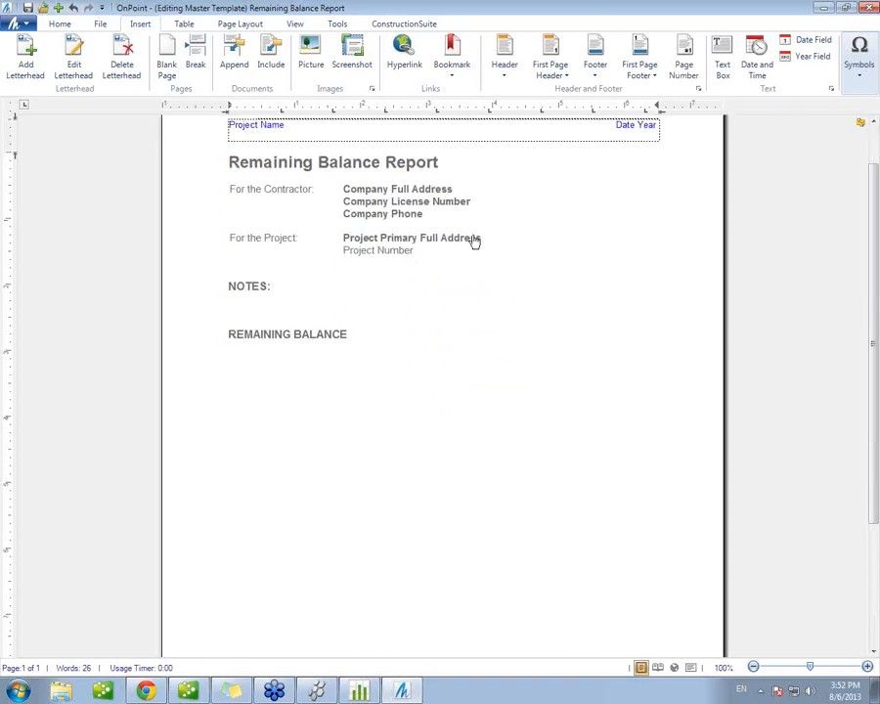
pyautogui.scroll(-3, 488, 218)
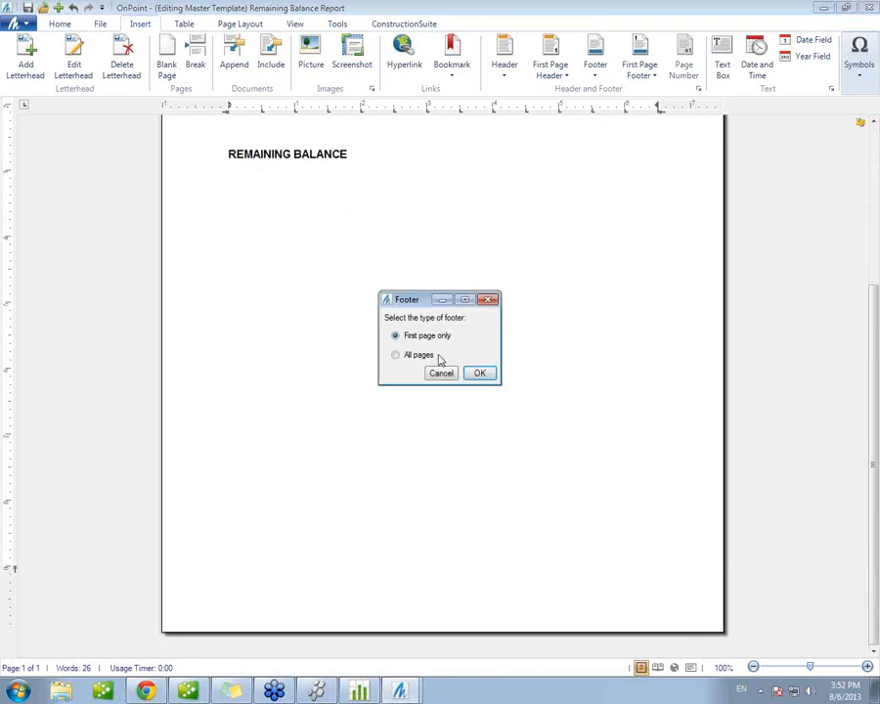
pyautogui.click(403, 354)
pyautogui.click(479, 373)
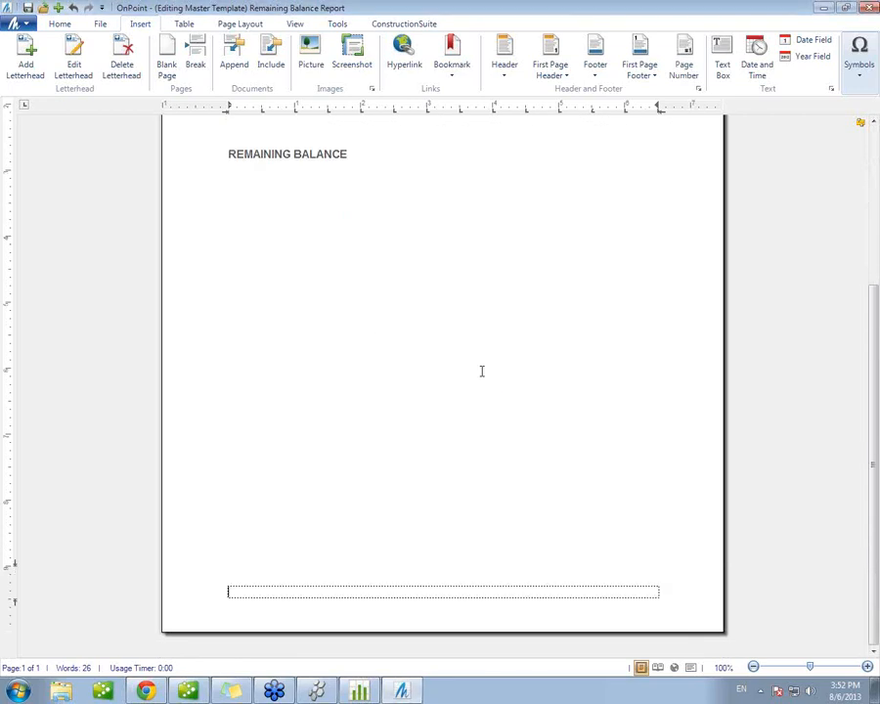
# Step: Insert a centred page number with total pages, in 1, 2, 3, 4 format starting at 1, in the footer and save the template
pyautogui.click(99, 24)
pyautogui.click(62, 25)
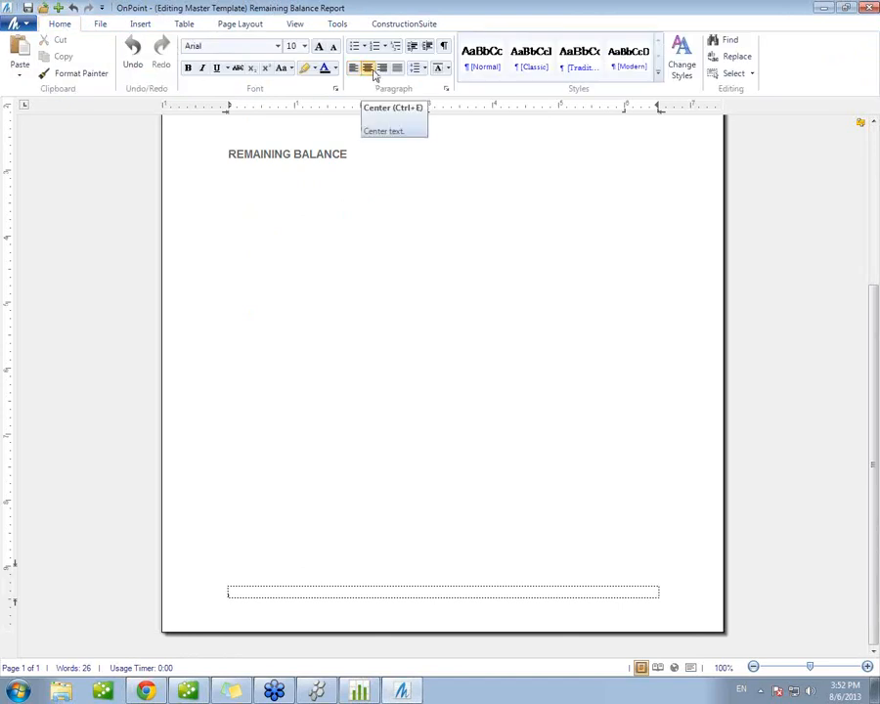
pyautogui.click(140, 25)
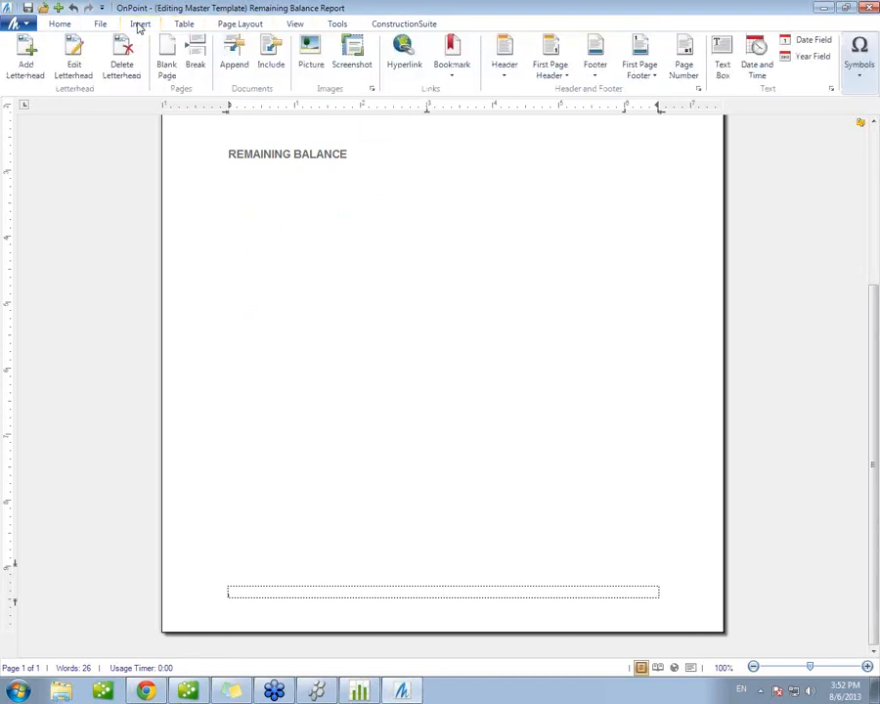
pyautogui.click(683, 66)
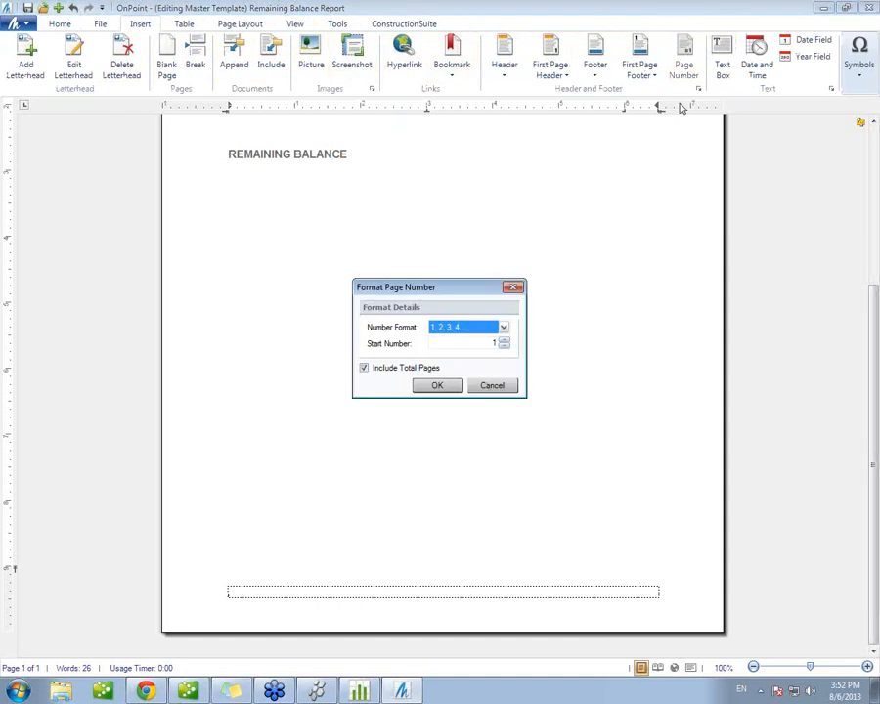
pyautogui.click(437, 386)
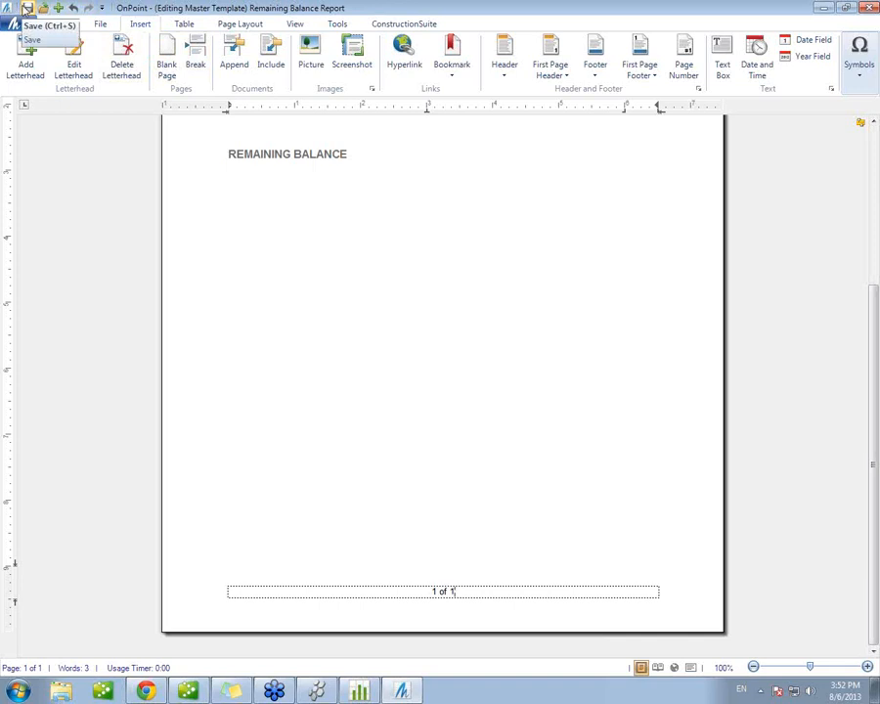
pyautogui.click(27, 8)
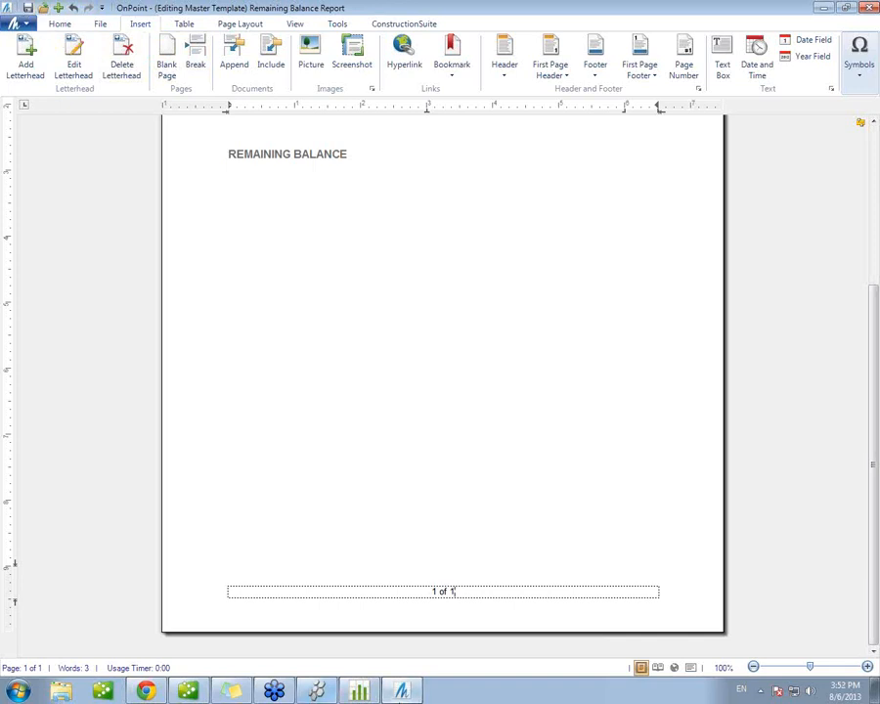
# Step: Switch to the Lot 15 - Baldwin Park estimate and generate its Remaining Balance Report with table borders and the Estimated Cost column
pyautogui.click(363, 692)
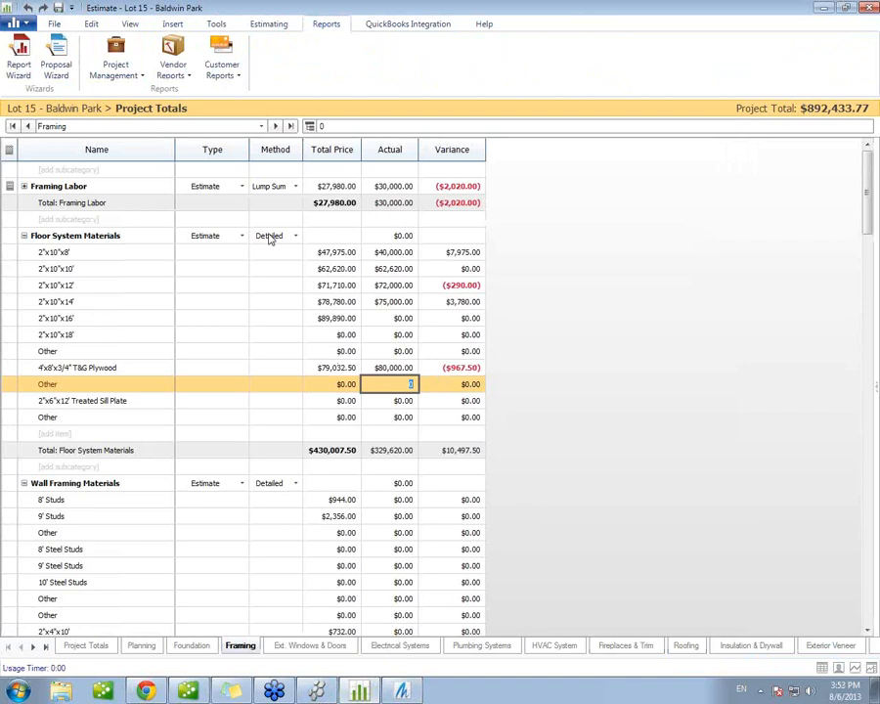
pyautogui.click(122, 70)
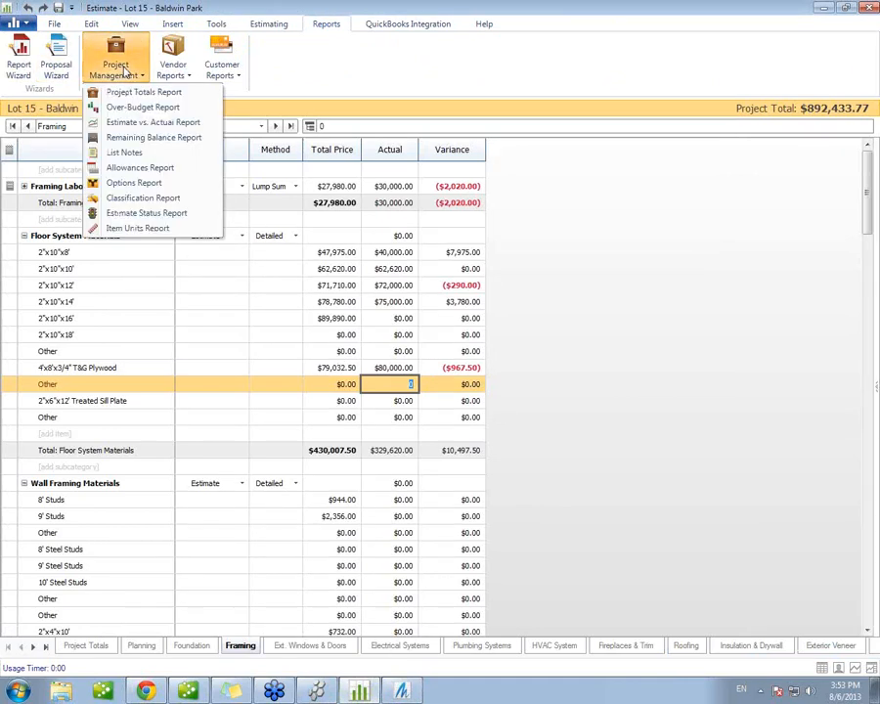
pyautogui.click(134, 139)
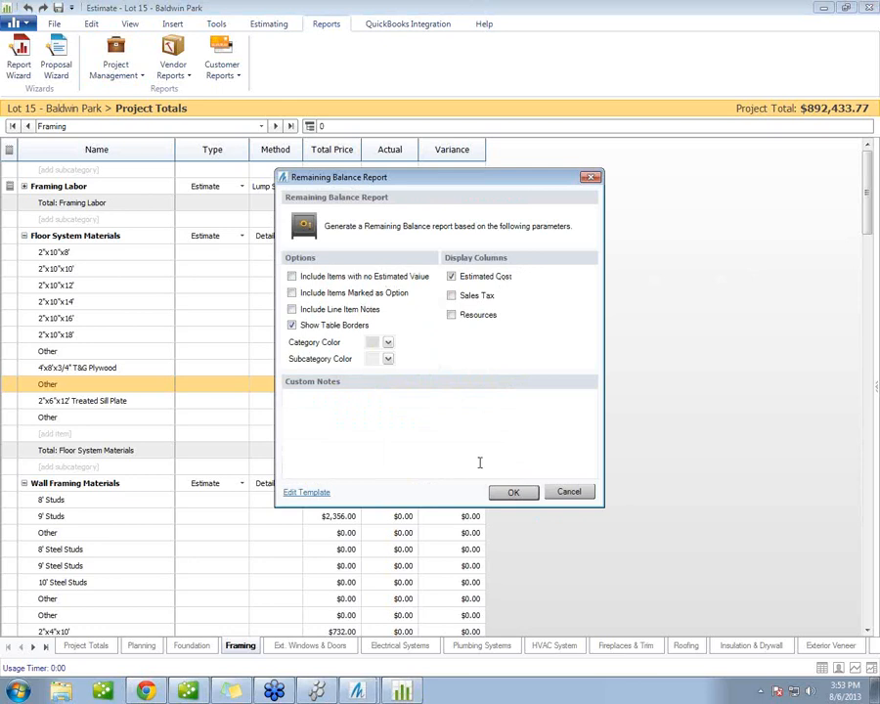
pyautogui.click(513, 491)
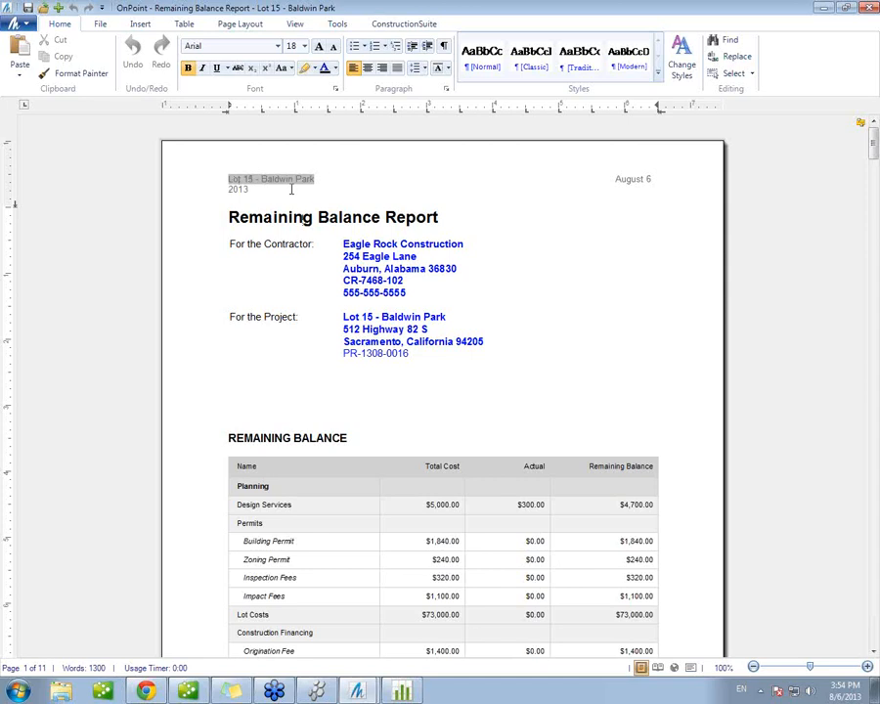
# Step: Examine the header fields and the project number in the generated Remaining Balance Report
pyautogui.moveTo(323, 182); pyautogui.dragTo(227, 181)
pyautogui.click(330, 177)
pyautogui.doubleClick(311, 179)
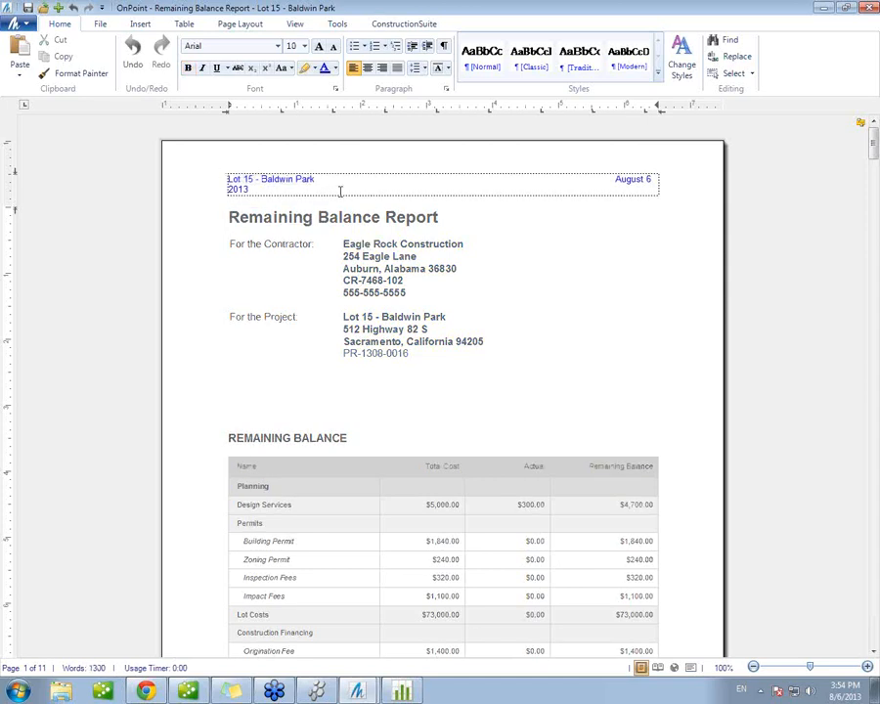
pyautogui.press('Escape')
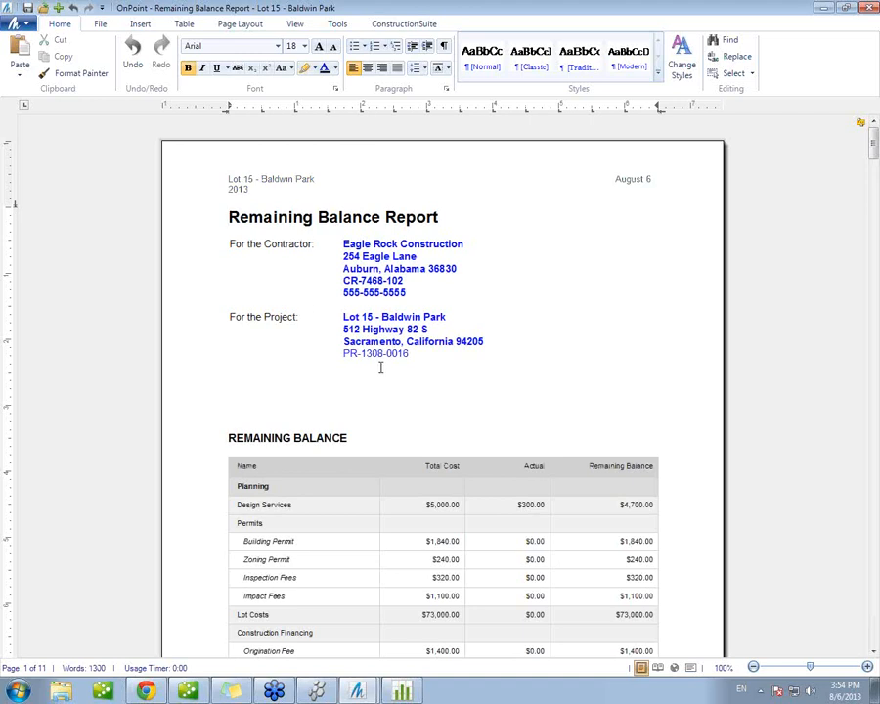
pyautogui.click(412, 354)
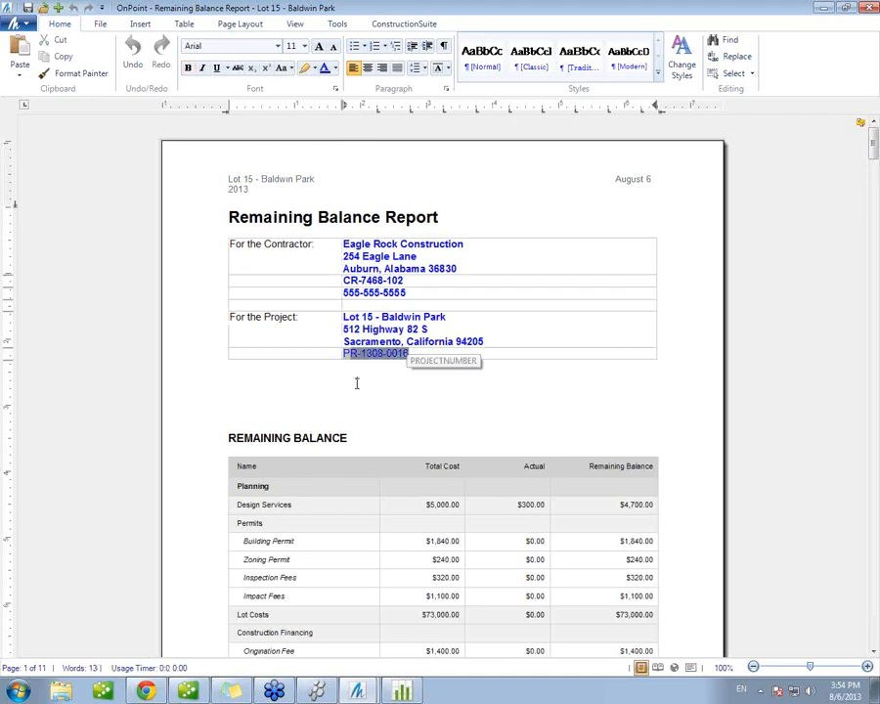
pyautogui.click(356, 383)
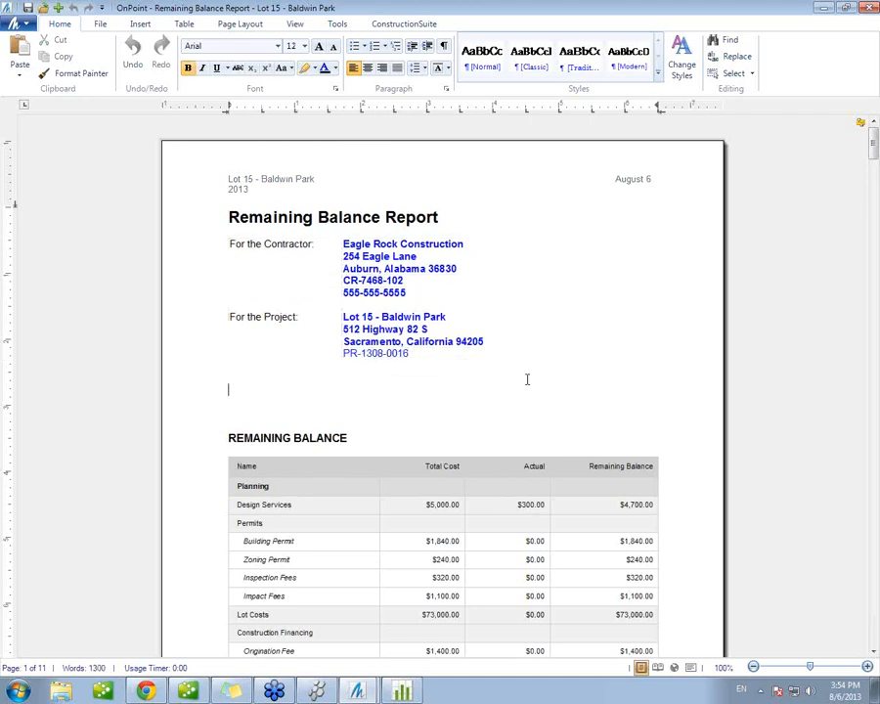
# Step: Examine the page number in the report's first-page footer and close the report
pyautogui.scroll(-8, 526, 379)
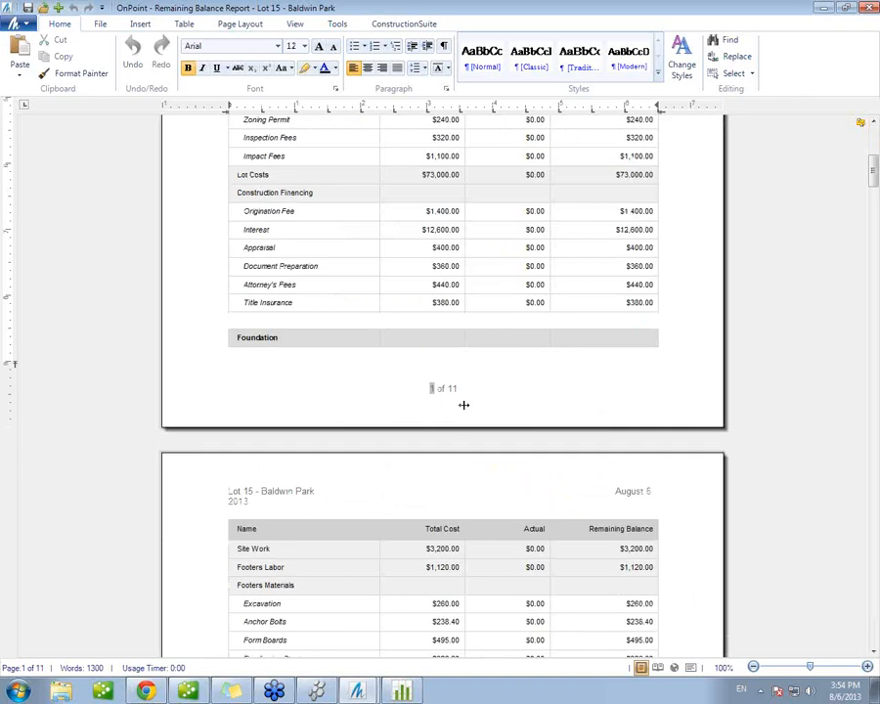
pyautogui.click(487, 395)
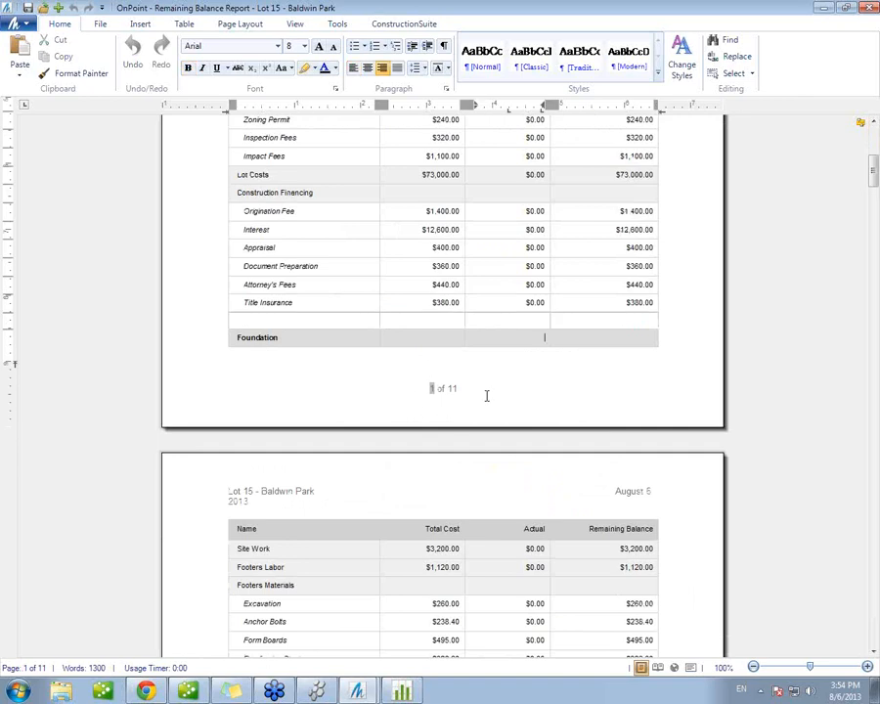
pyautogui.doubleClick(438, 387)
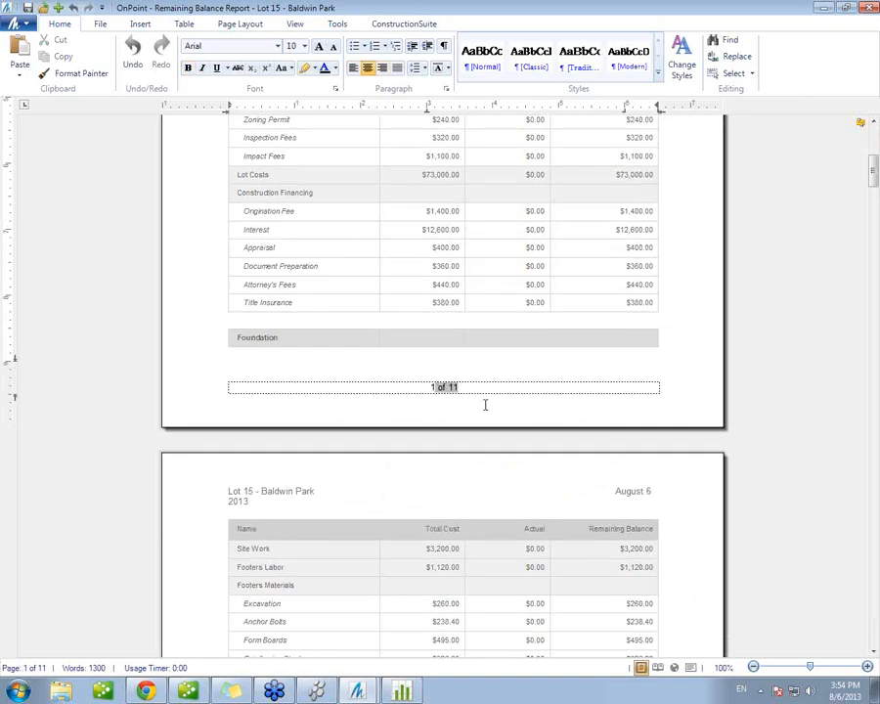
pyautogui.doubleClick(560, 270)
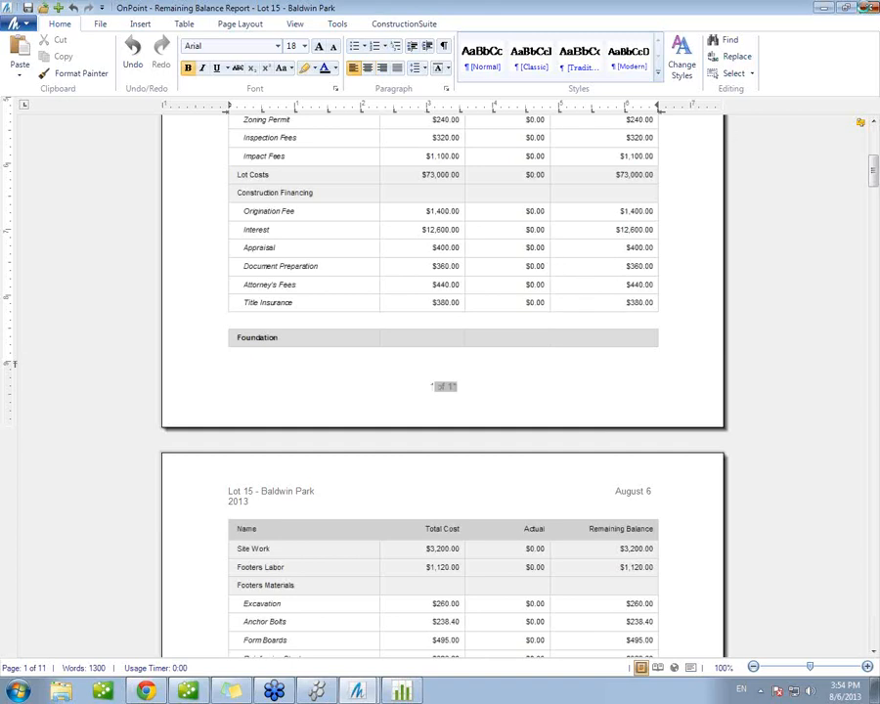
pyautogui.click(867, 7)
pyautogui.click(484, 392)
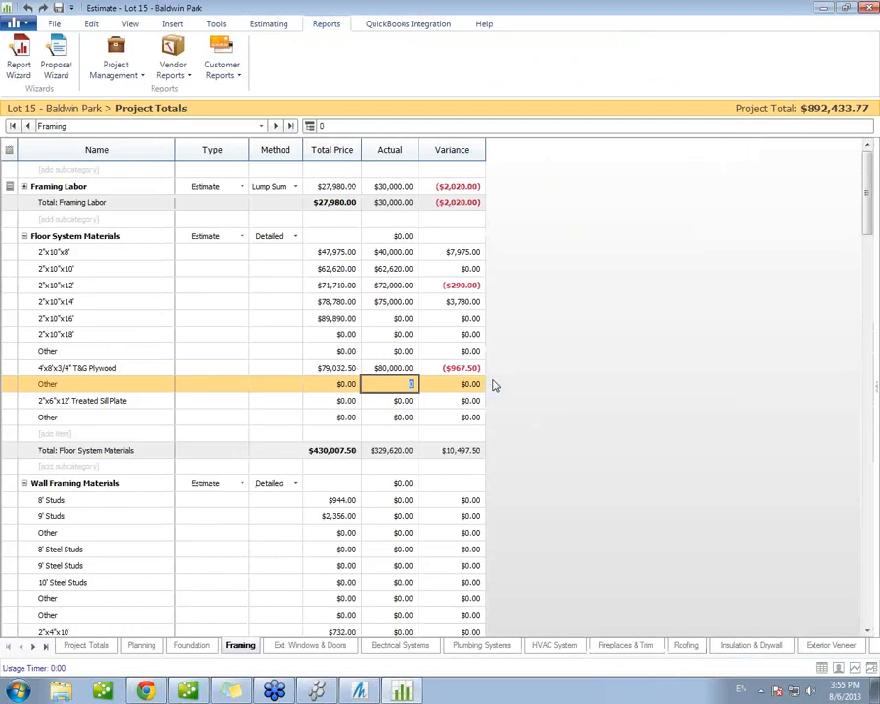
# Step: Switch to ConstructionSuite and review the Lot 15 - Baldwin Park project overview, its change order details and its bars in the Today financial graph
pyautogui.click(326, 692)
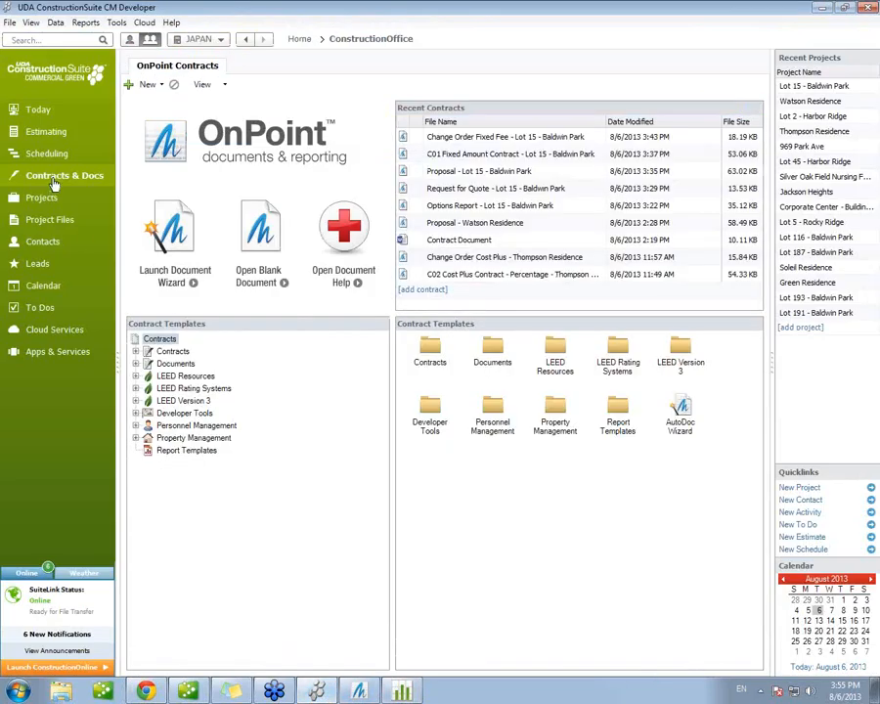
pyautogui.click(52, 198)
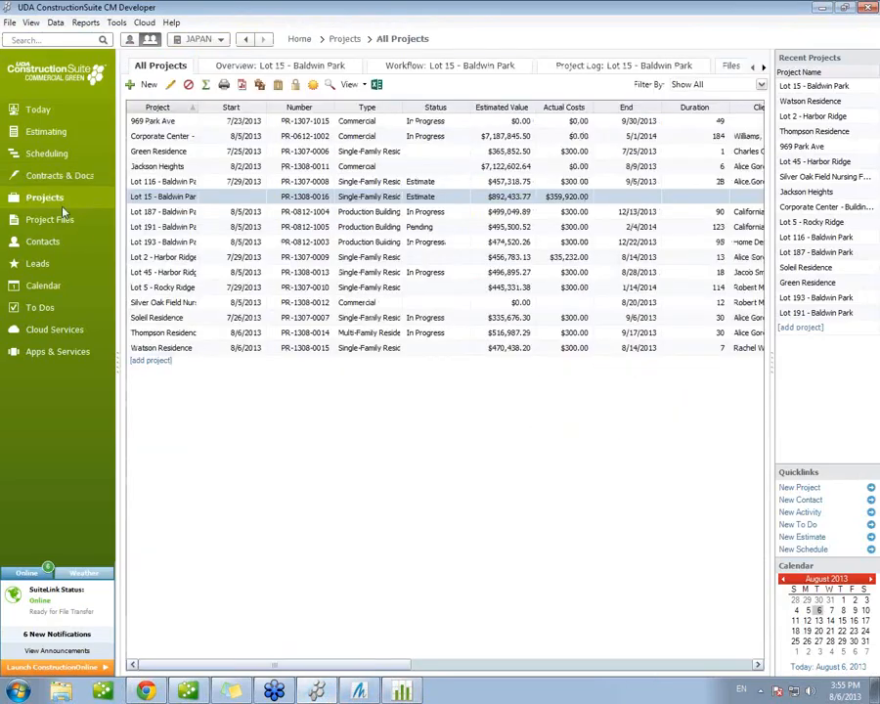
pyautogui.doubleClick(159, 198)
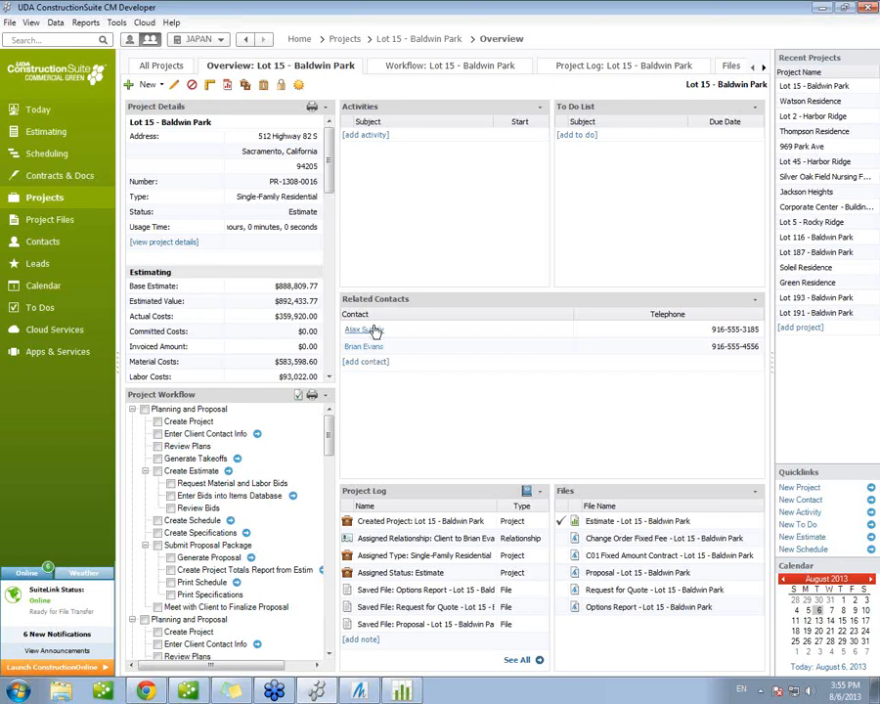
pyautogui.moveTo(329, 173); pyautogui.dragTo(330, 303)
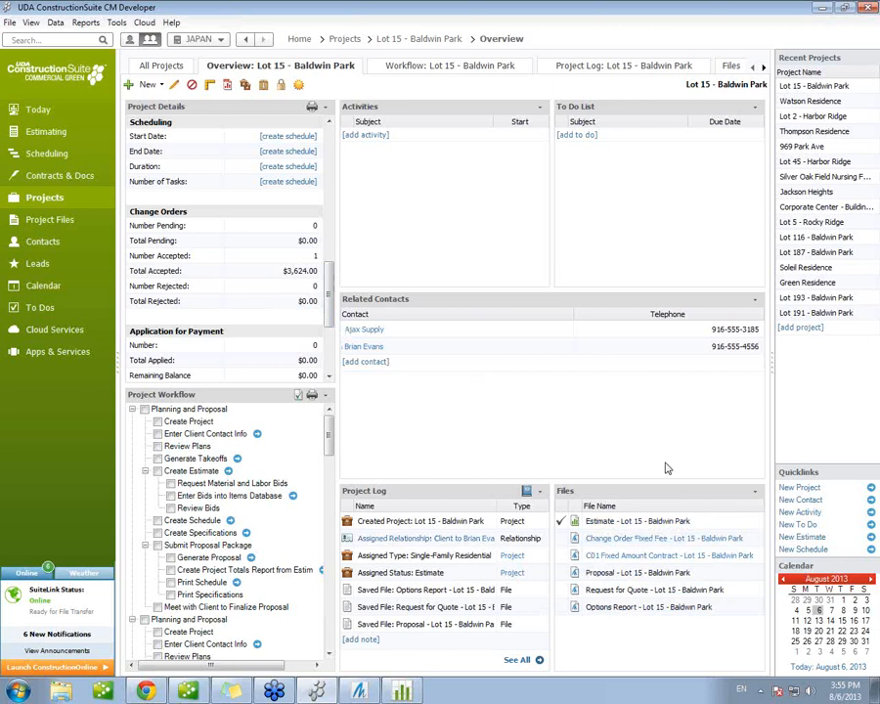
pyautogui.click(36, 110)
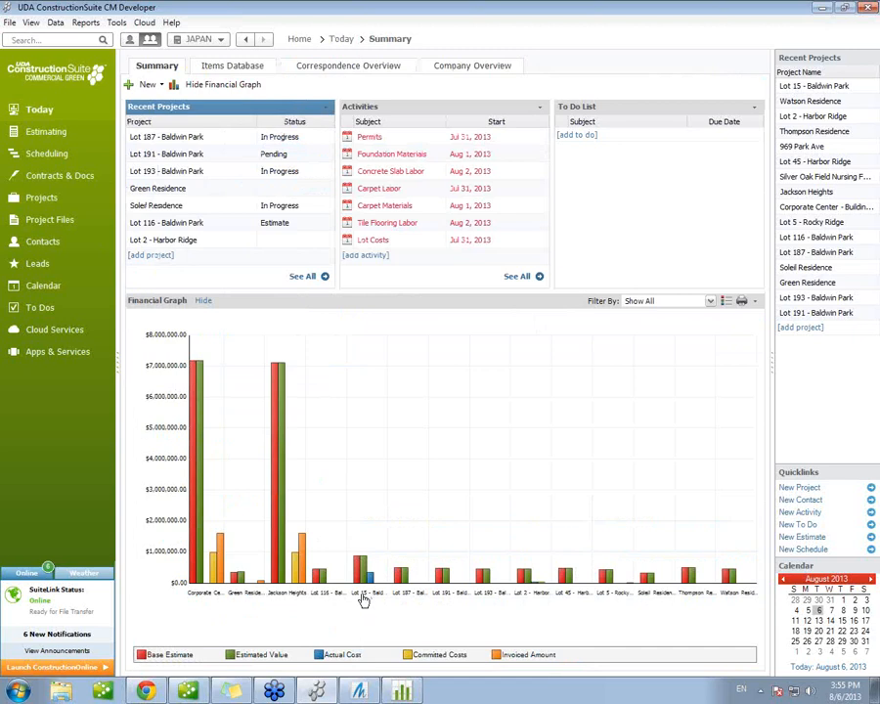
# Step: Switch back to the estimate and insert 500 of the 2x4x8 item from the database's Framing Materials into Floor System Materials
pyautogui.moveTo(361, 586)
pyautogui.click(408, 692)
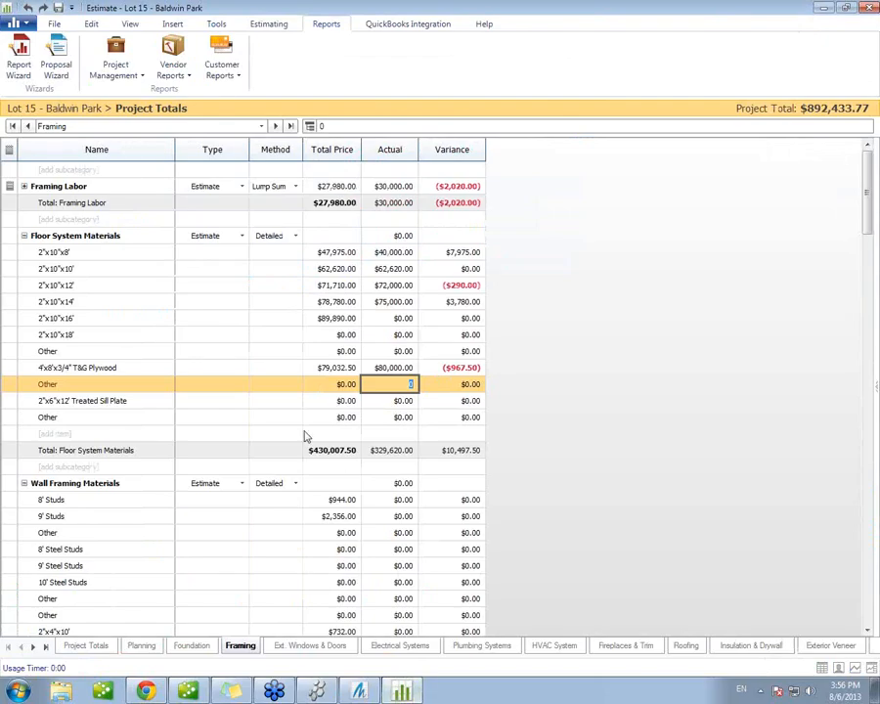
pyautogui.click(55, 436)
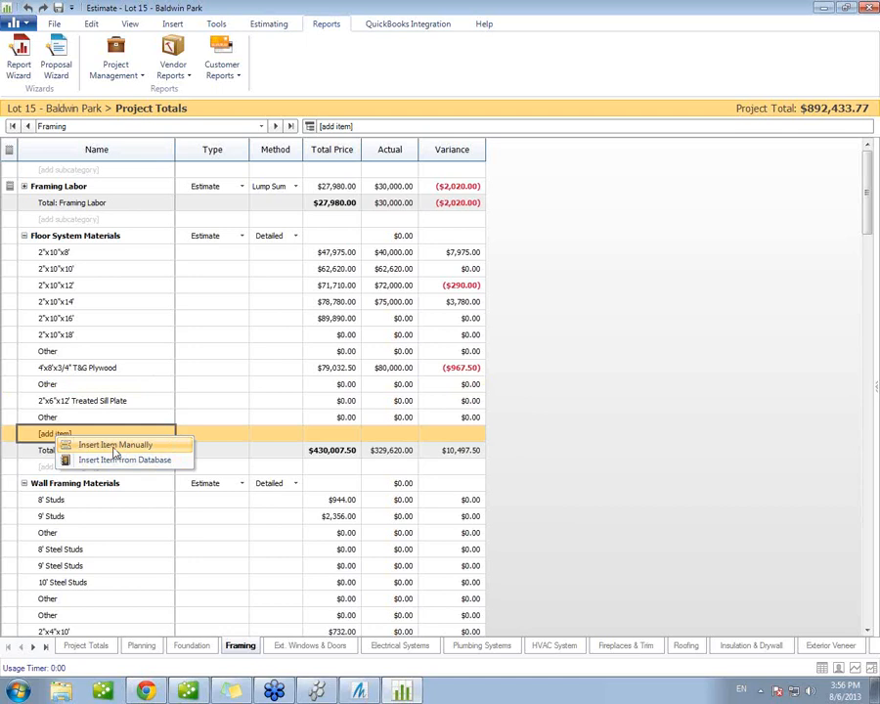
pyautogui.click(113, 461)
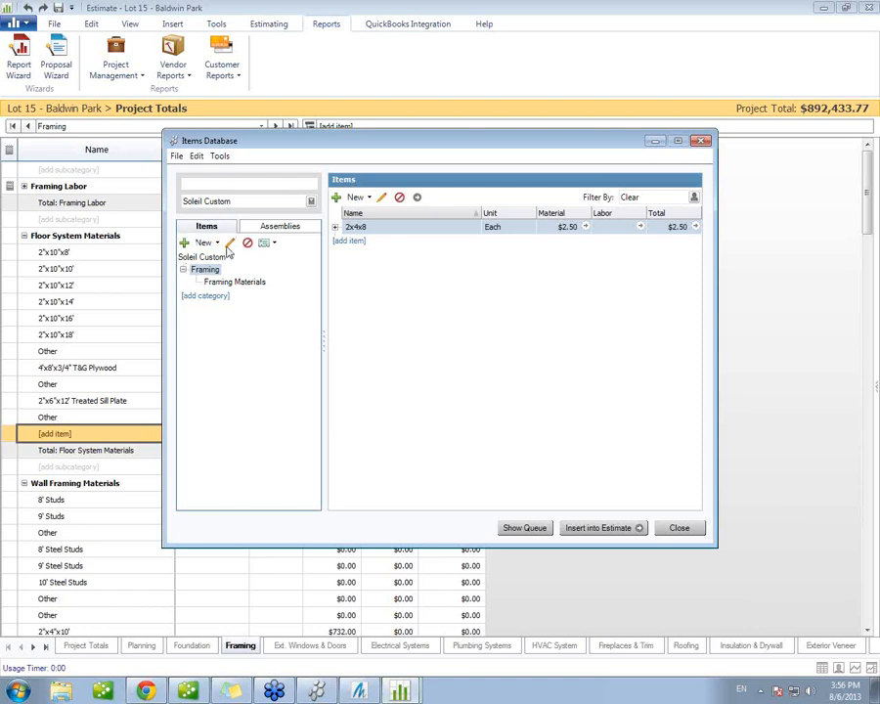
pyautogui.click(229, 284)
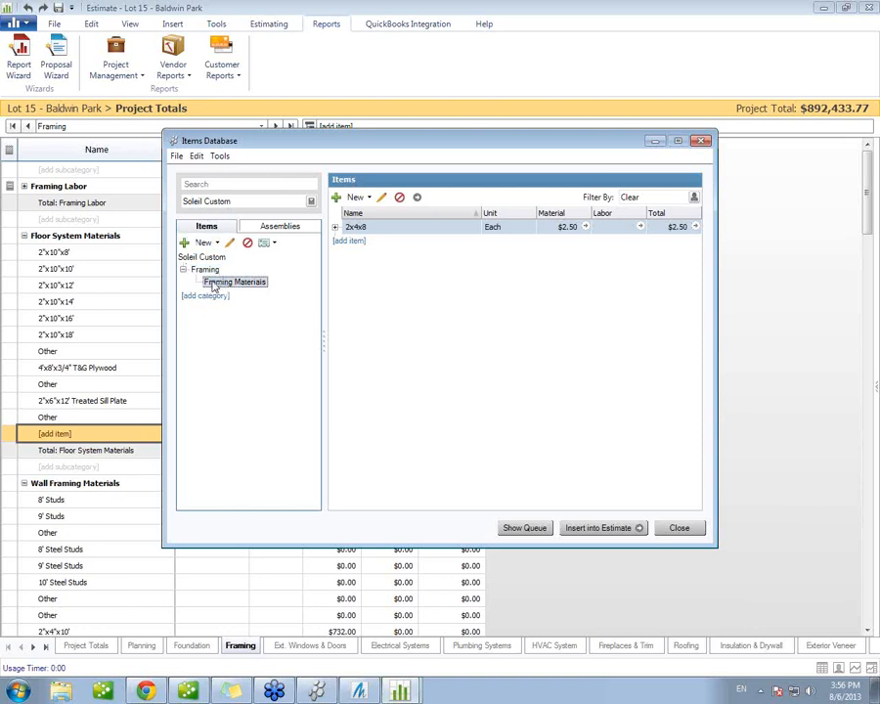
pyautogui.click(334, 228)
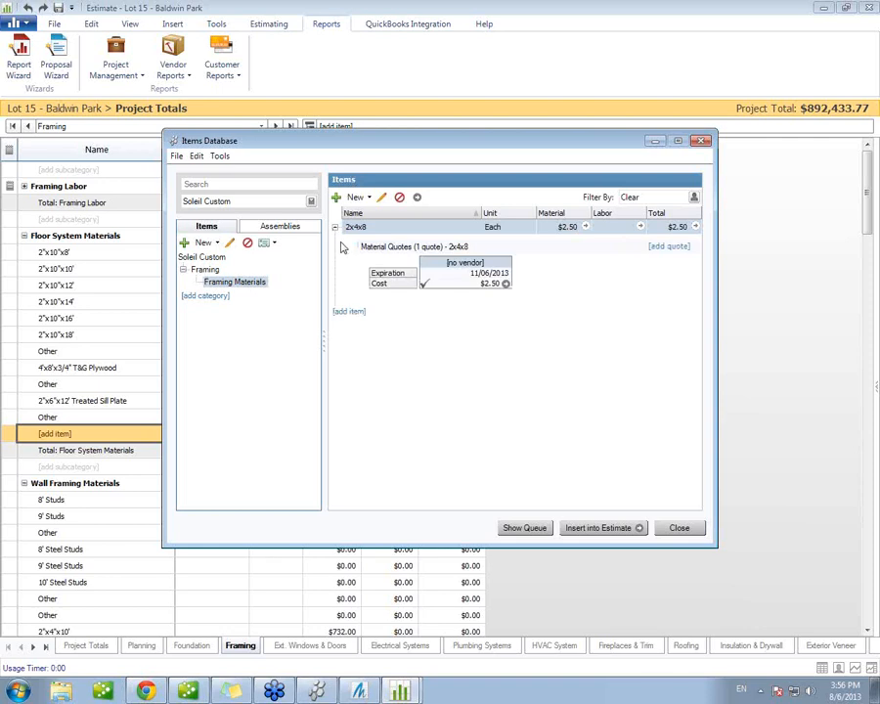
pyautogui.click(506, 283)
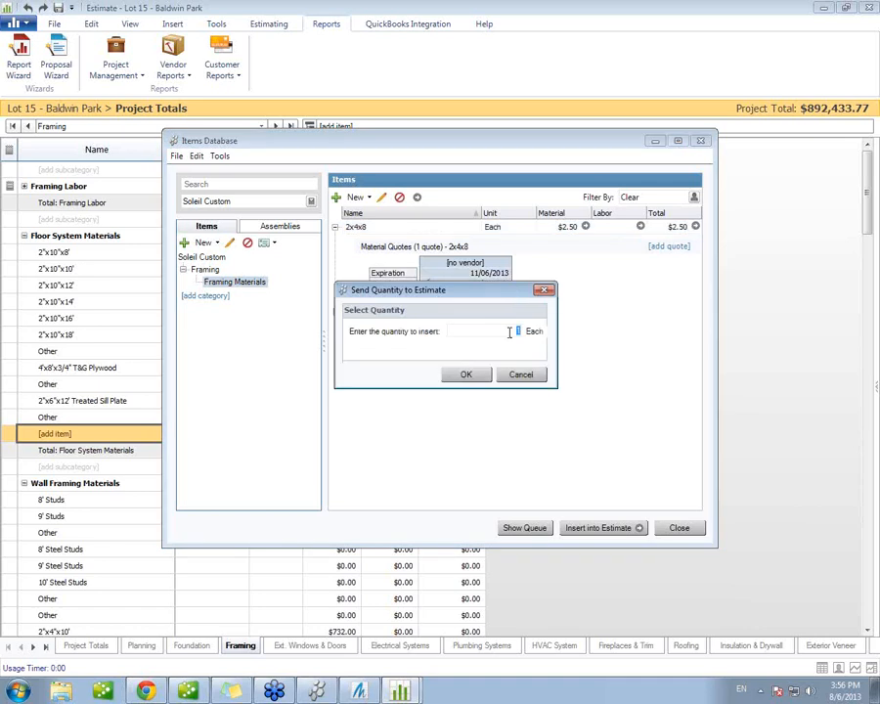
pyautogui.write('500')
pyautogui.click(481, 381)
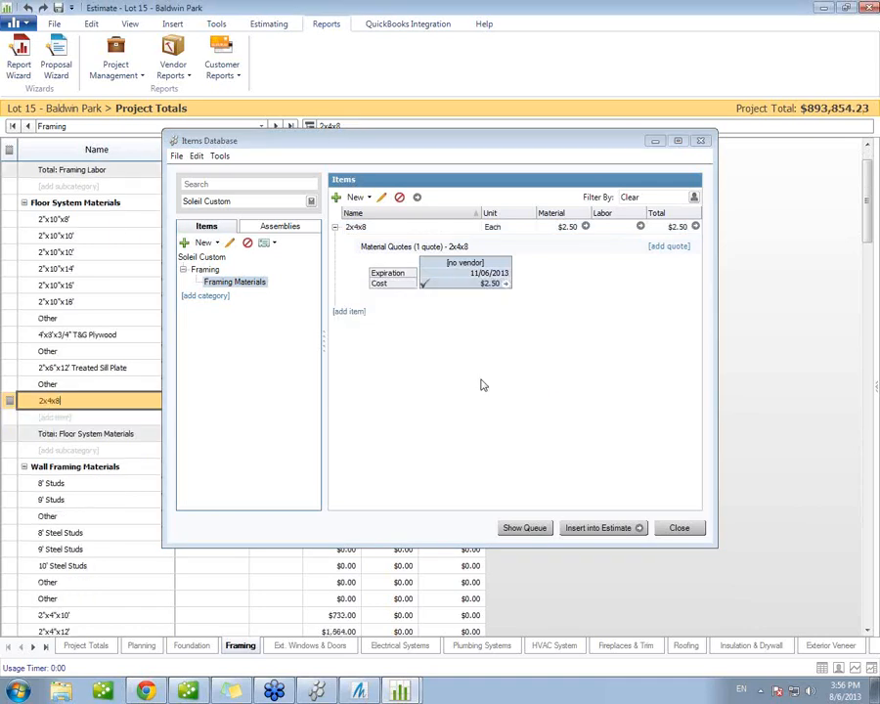
pyautogui.click(684, 530)
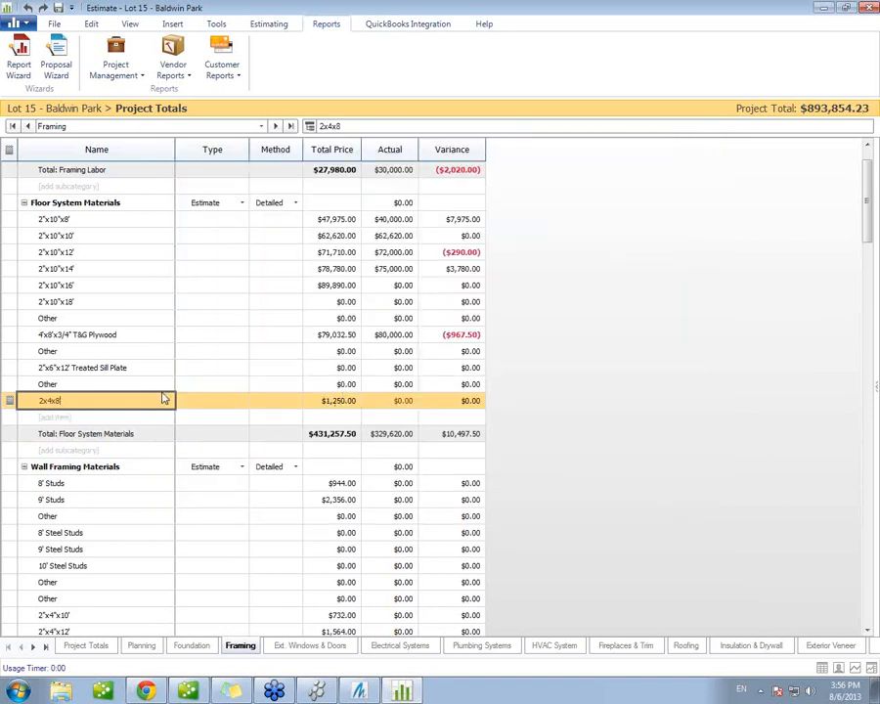
pyautogui.click(133, 368)
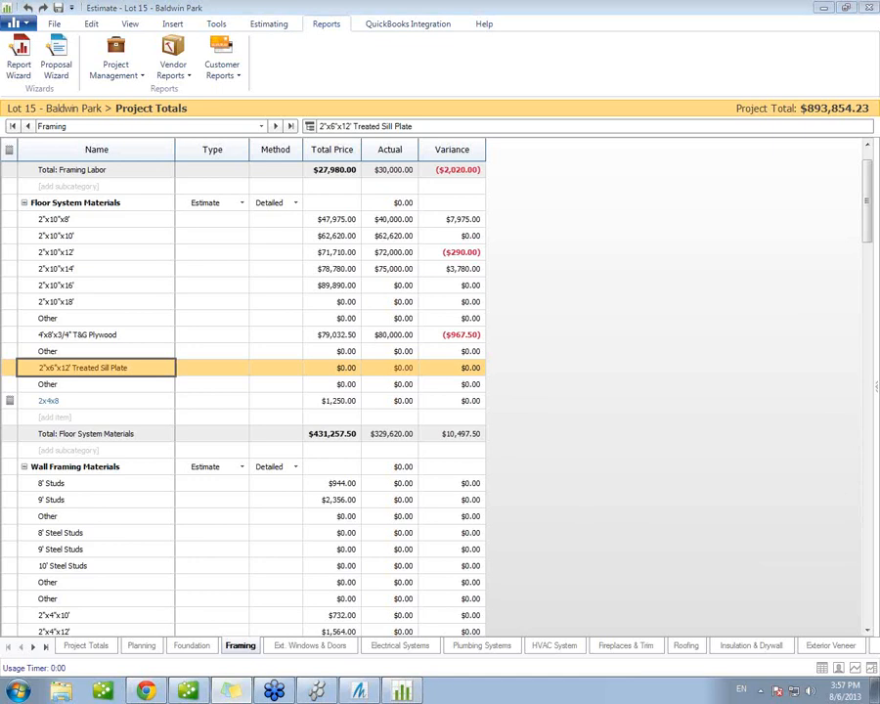
# Step: Move the sticky note with the contact details onto the empty area beside the estimate table
pyautogui.moveTo(879, 98); pyautogui.dragTo(659, 181)
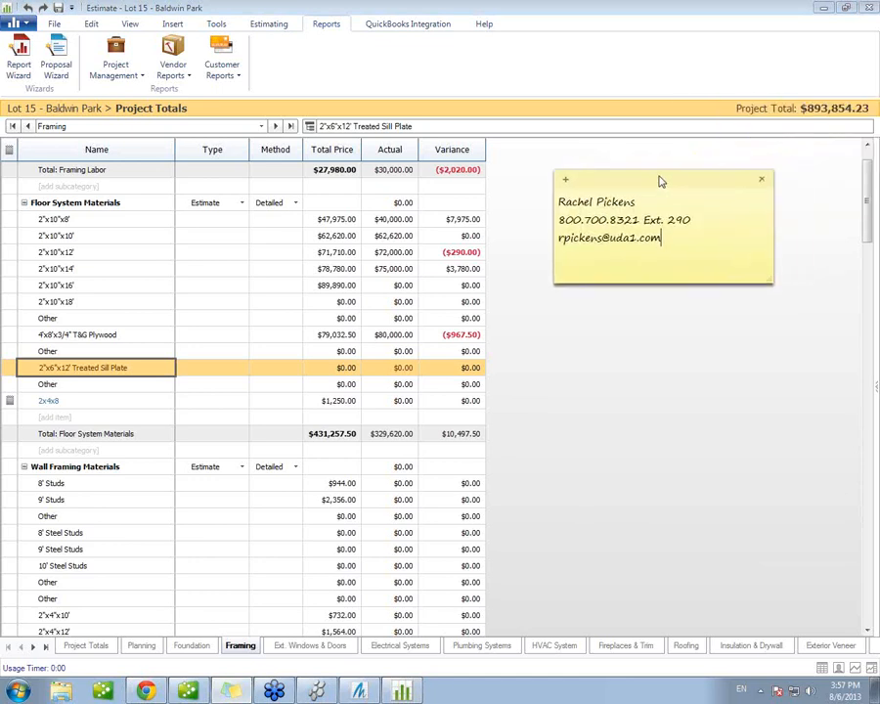